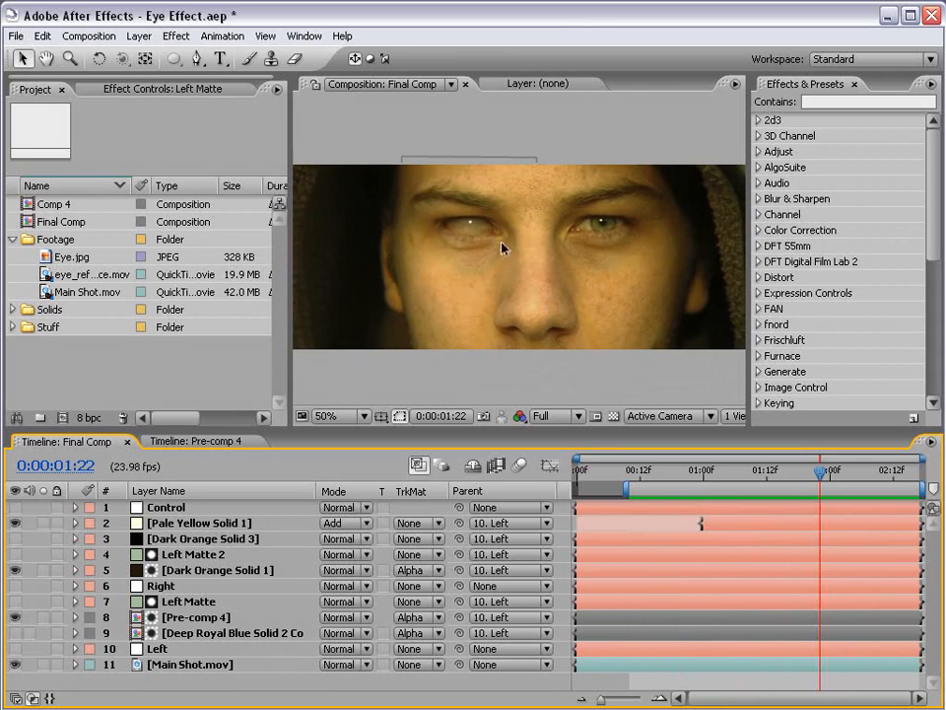
pyautogui.press('.')
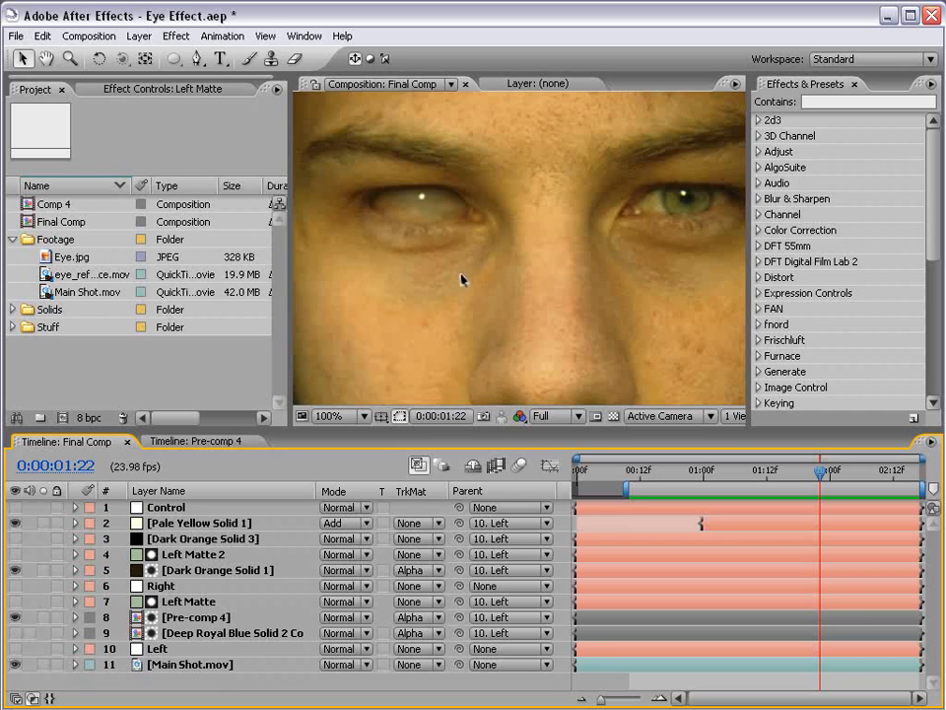
pyautogui.press(',')
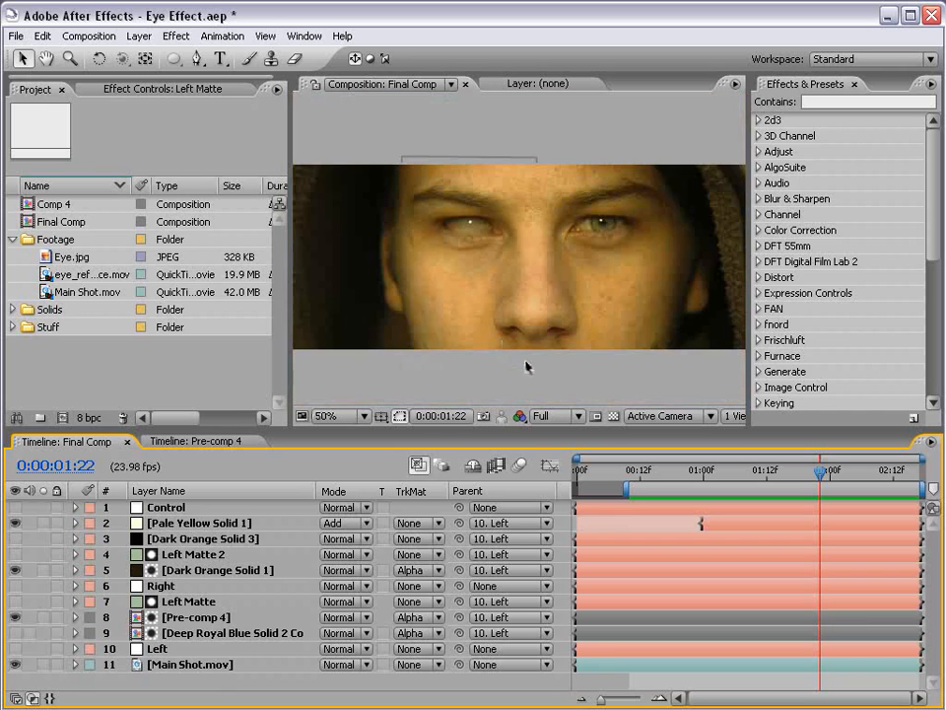
pyautogui.click(15, 617)
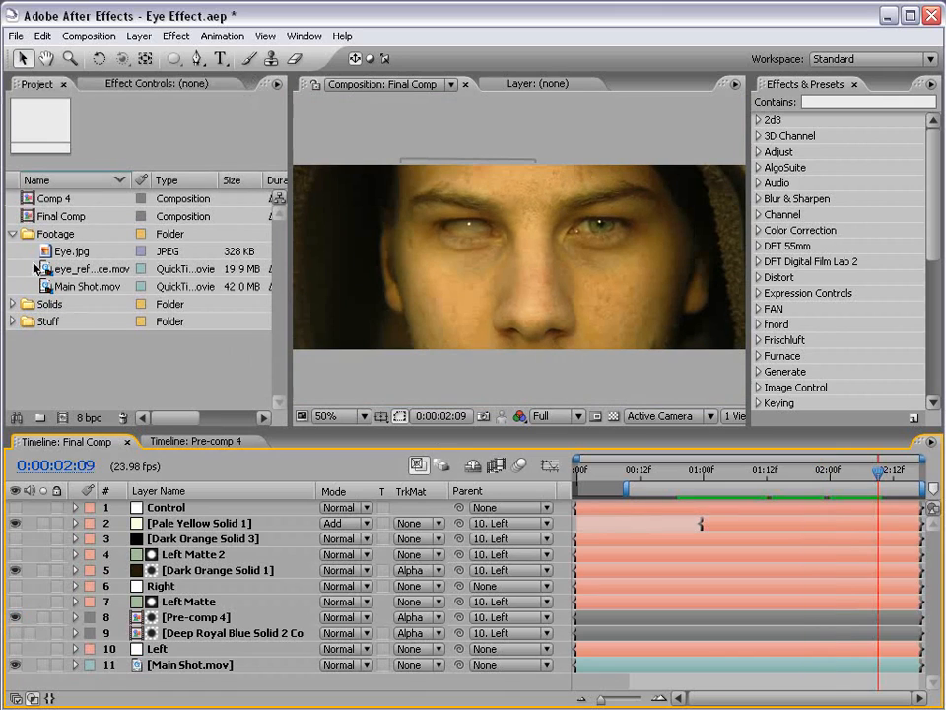
# Create a new composition from Main Shot.mov and move the current time to 0:00:01:15
pyautogui.moveTo(82, 288); pyautogui.dragTo(62, 418)
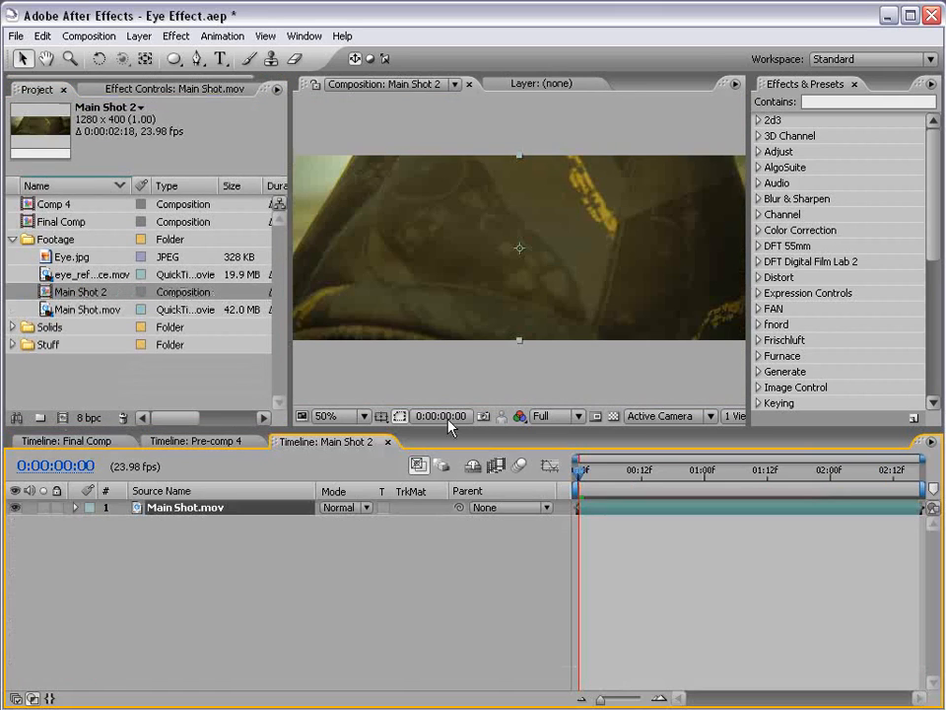
pyautogui.moveTo(583, 478); pyautogui.dragTo(783, 538)
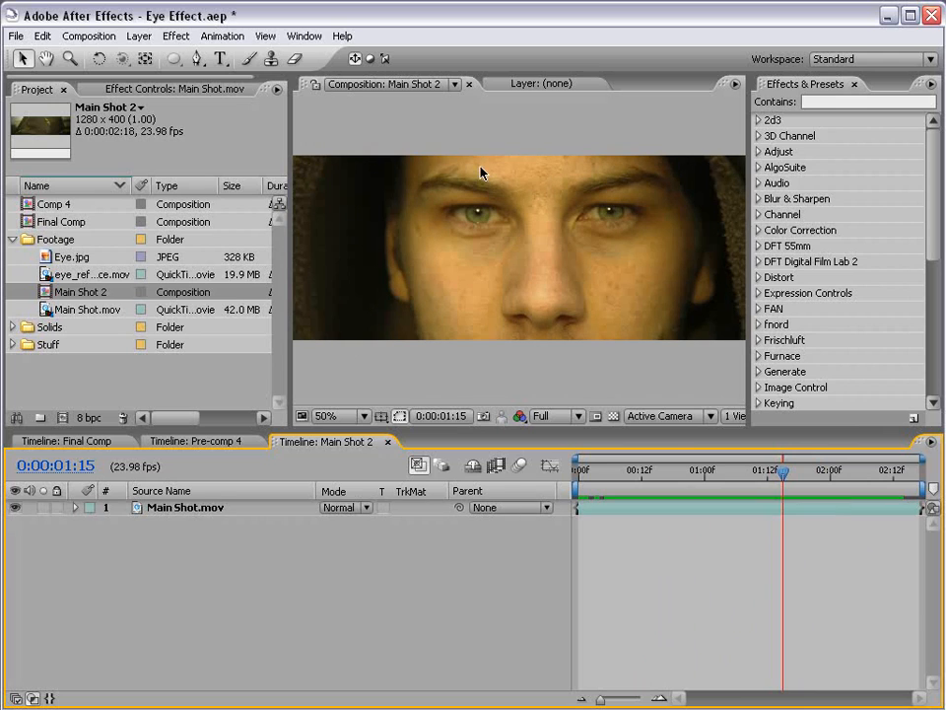
# Add a null object to the Main Shot 2 composition
pyautogui.click(139, 36)
pyautogui.moveTo(139, 59)
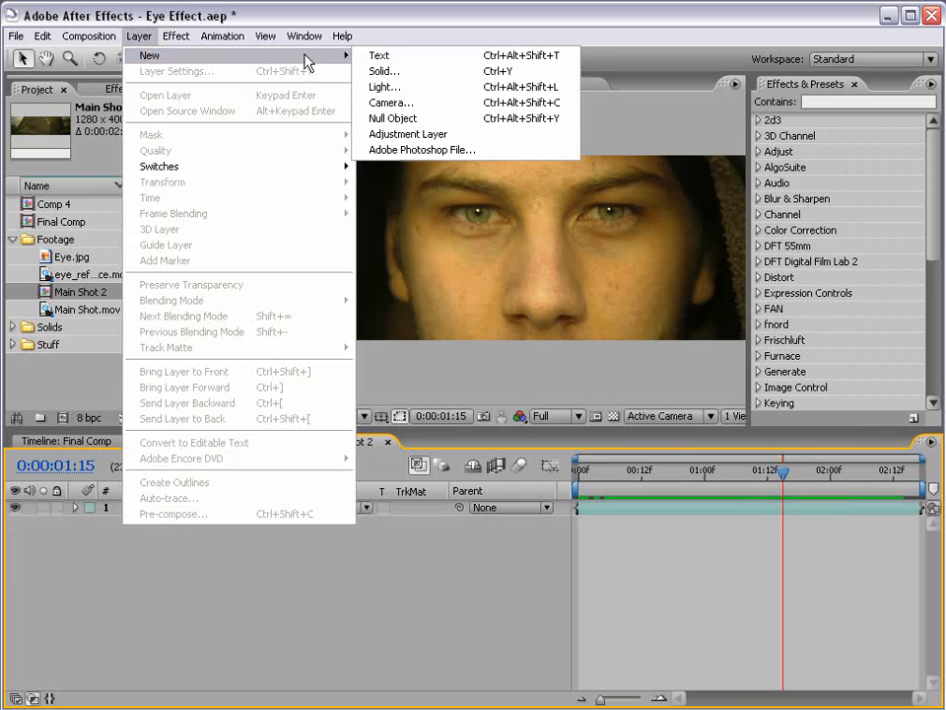
pyautogui.click(417, 119)
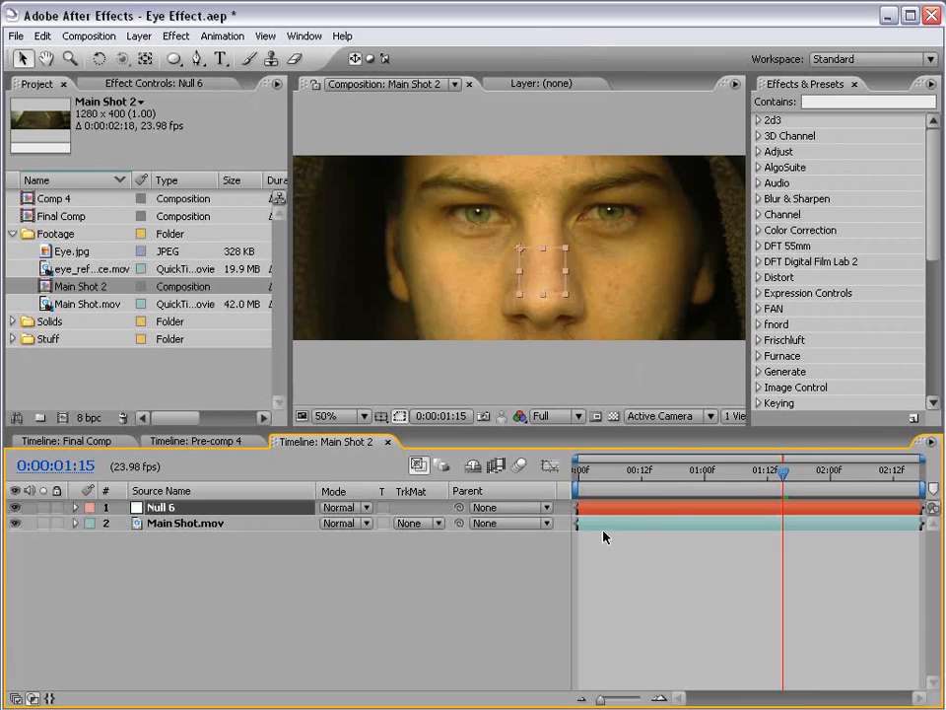
# Set up motion tracking on the Main Shot.mov layer with both position and rotation tracked
pyautogui.click(189, 524)
pyautogui.rightClick(312, 174)
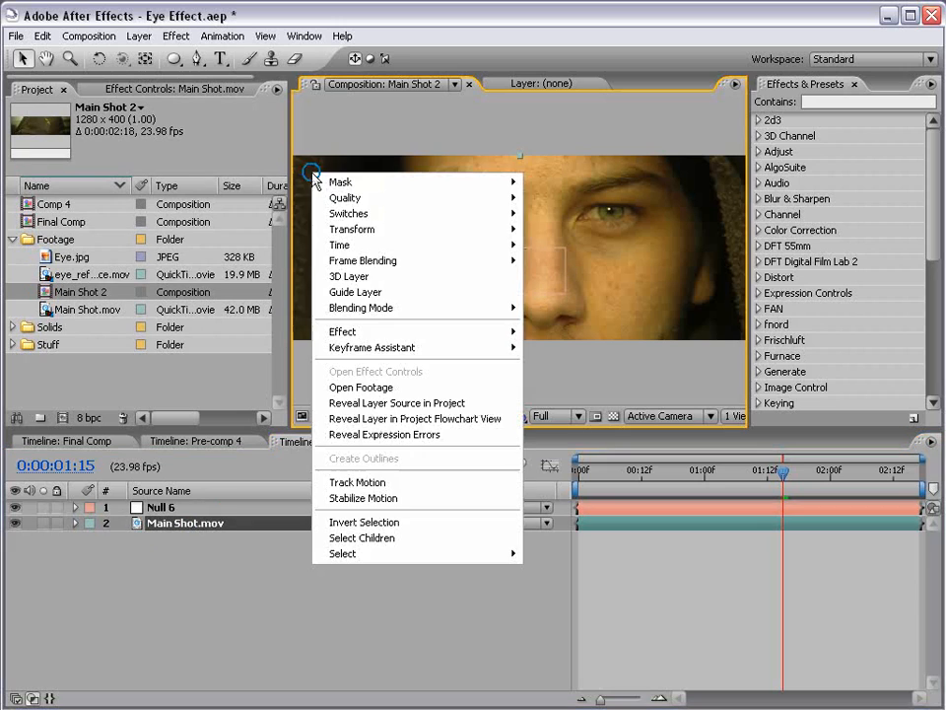
pyautogui.click(353, 483)
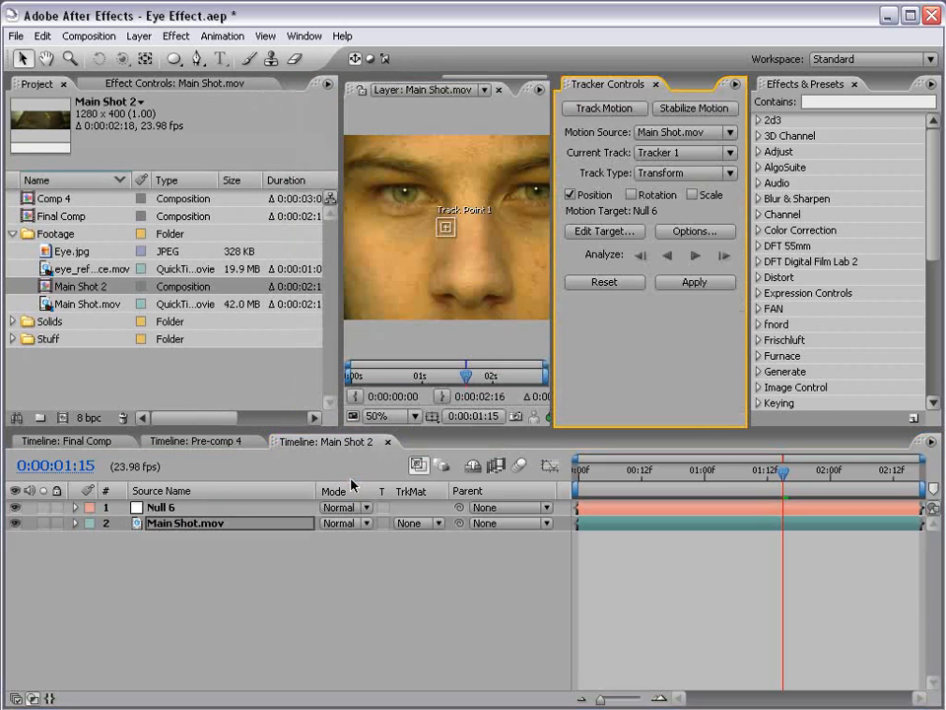
pyautogui.moveTo(342, 234); pyautogui.dragTo(95, 239)
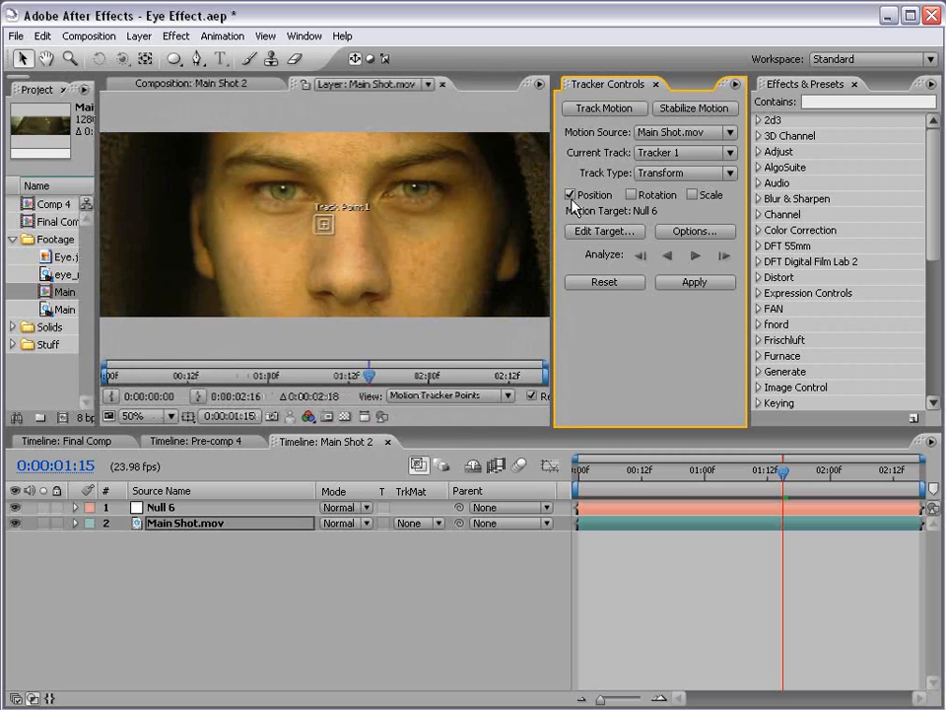
pyautogui.click(632, 195)
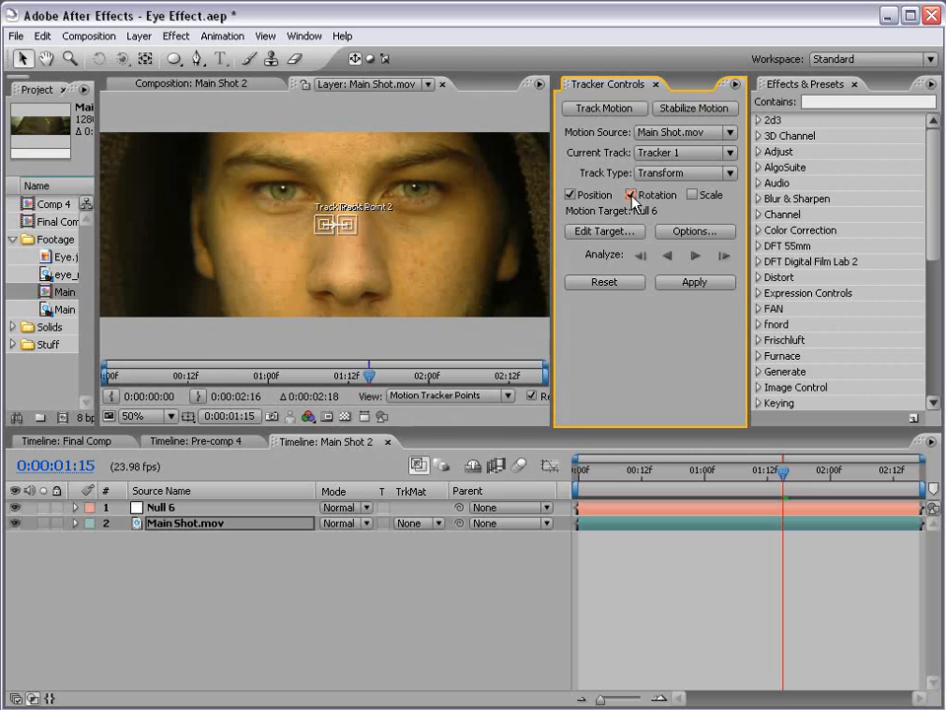
# Place Track Point 1 on the outer corner and Track Point 2 on the inner corner of the left-hand eye, with enlarged feature and search regions
pyautogui.scroll(2, 366, 248)
pyautogui.press('space')
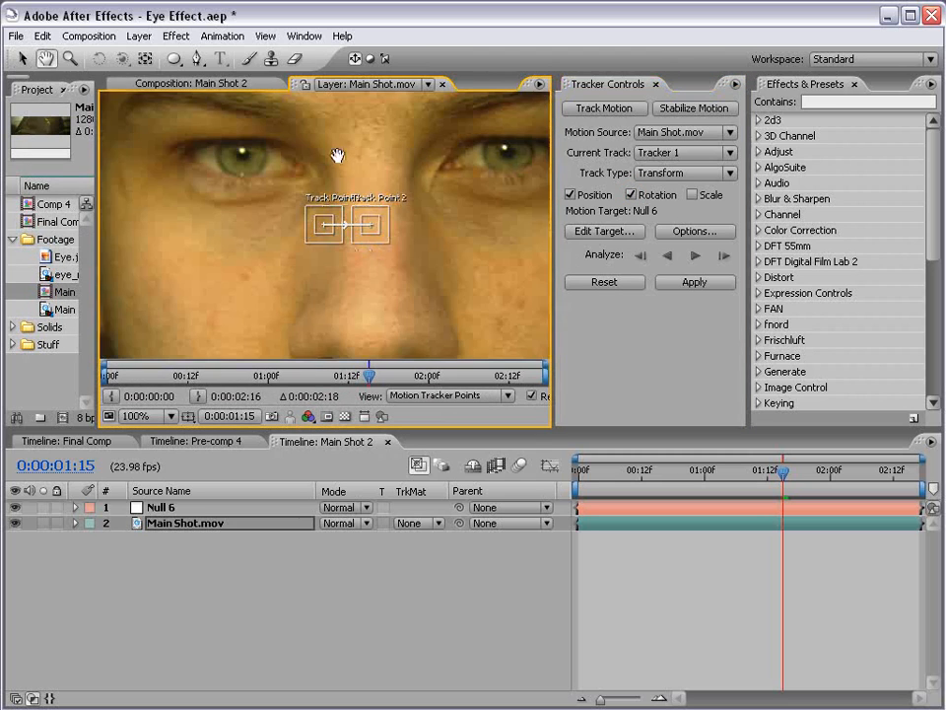
pyautogui.moveTo(338, 156); pyautogui.dragTo(373, 232)
pyautogui.click(362, 313)
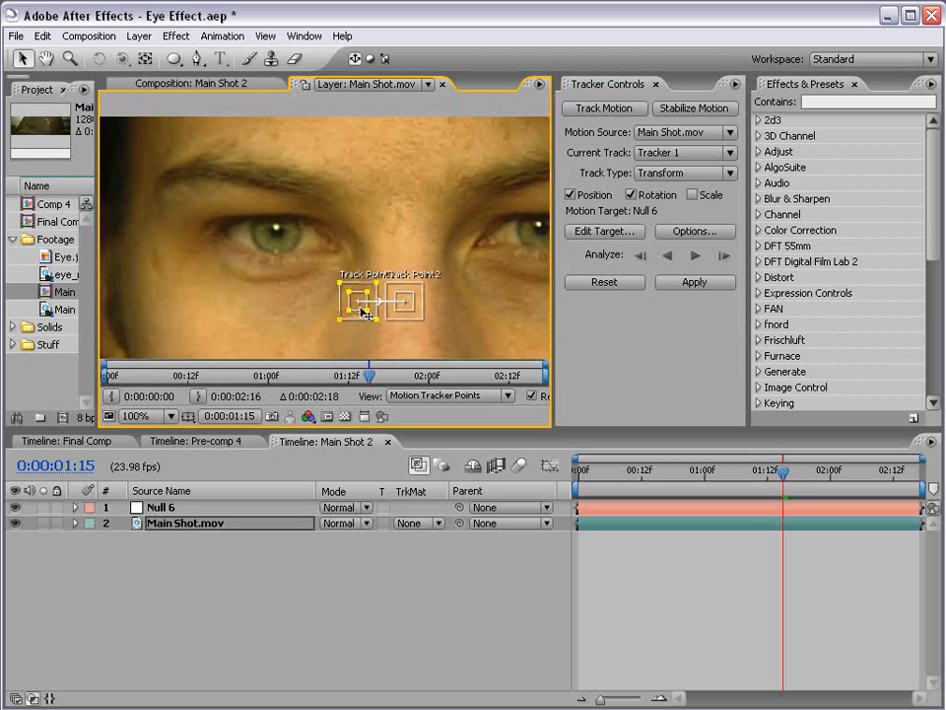
pyautogui.moveTo(362, 312); pyautogui.dragTo(230, 252)
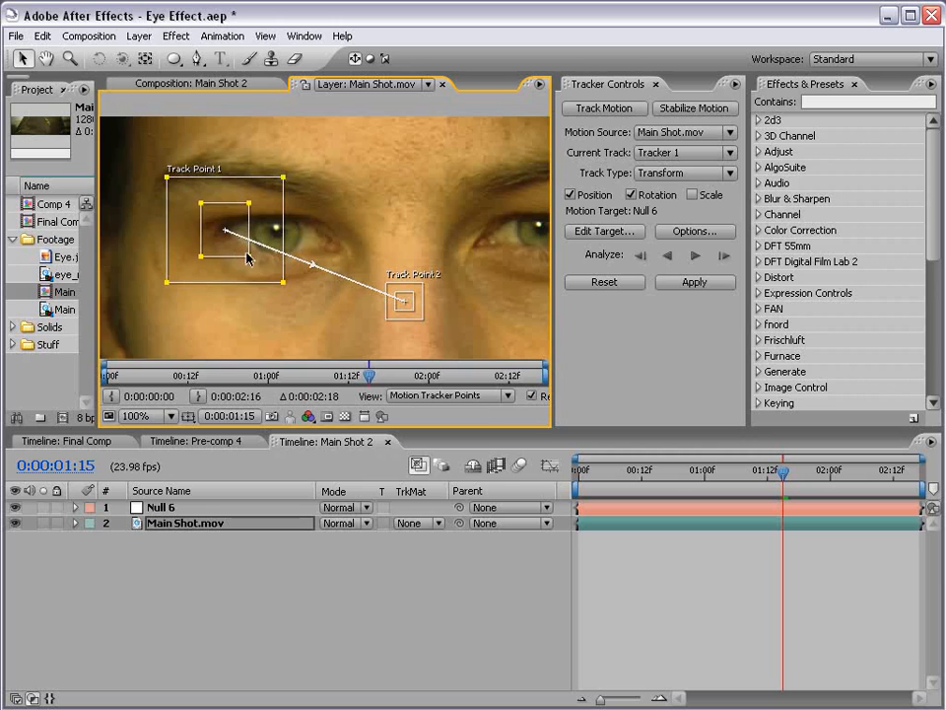
pyautogui.moveTo(284, 283); pyautogui.dragTo(277, 292)
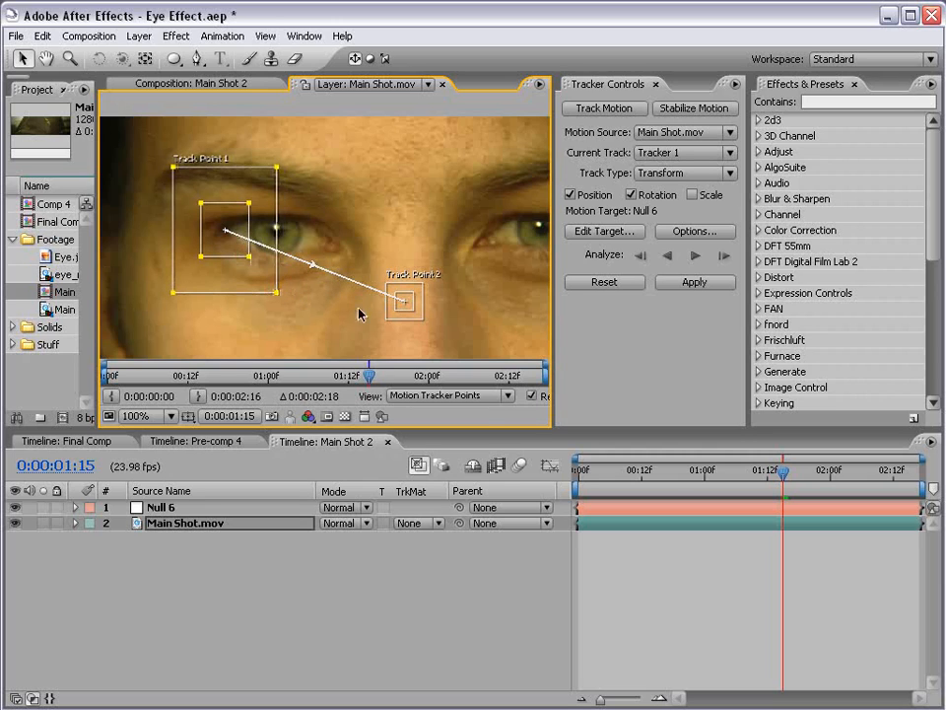
pyautogui.moveTo(414, 309); pyautogui.dragTo(329, 257)
pyautogui.press(',')
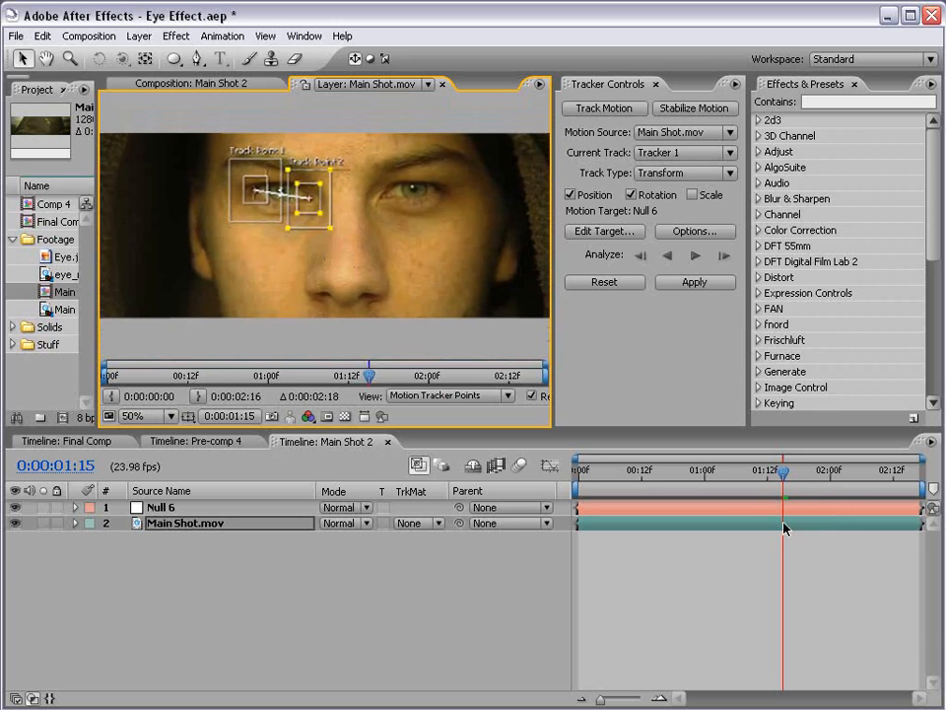
# Analyze the track forward from 0:00:01:15 to the end of the clip, and backward from 0:00:01:15 to 0:00:00:23
pyautogui.click(696, 256)
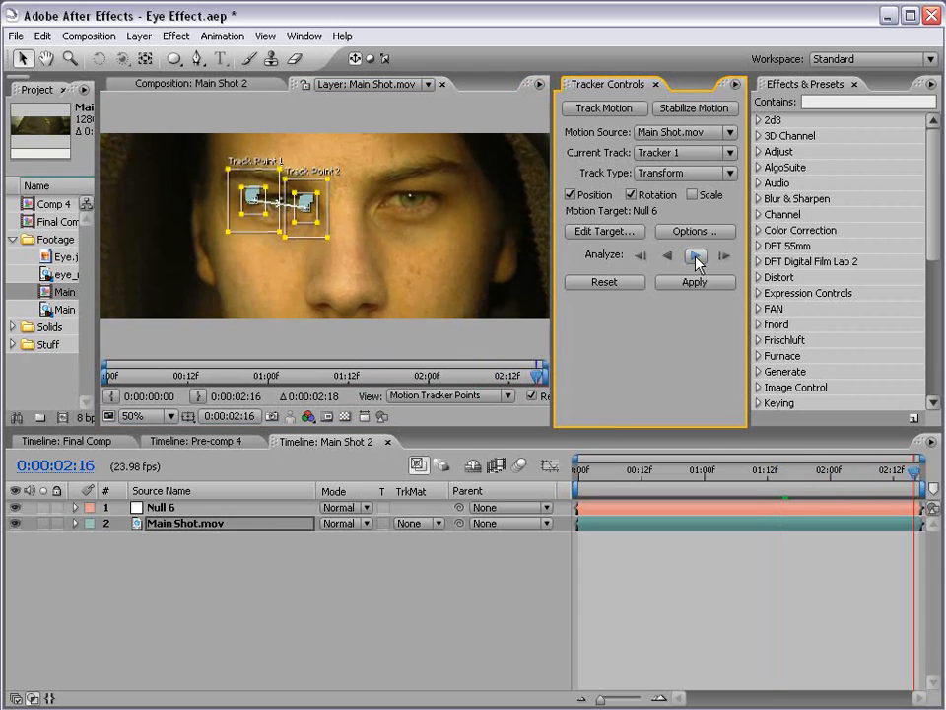
pyautogui.click(697, 257)
pyautogui.moveTo(812, 475); pyautogui.dragTo(785, 471)
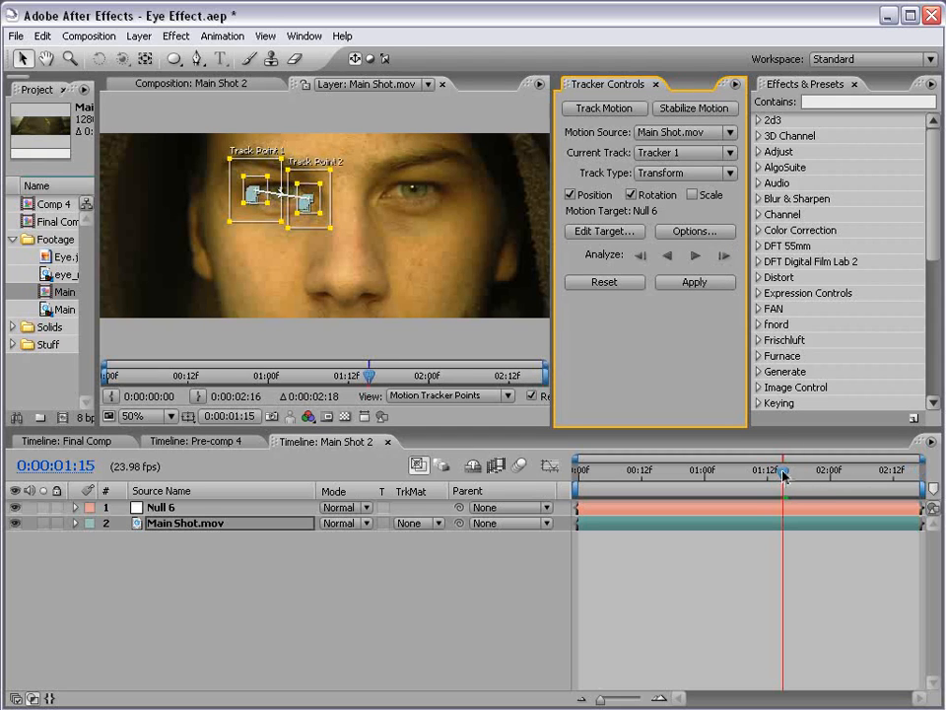
pyautogui.click(668, 256)
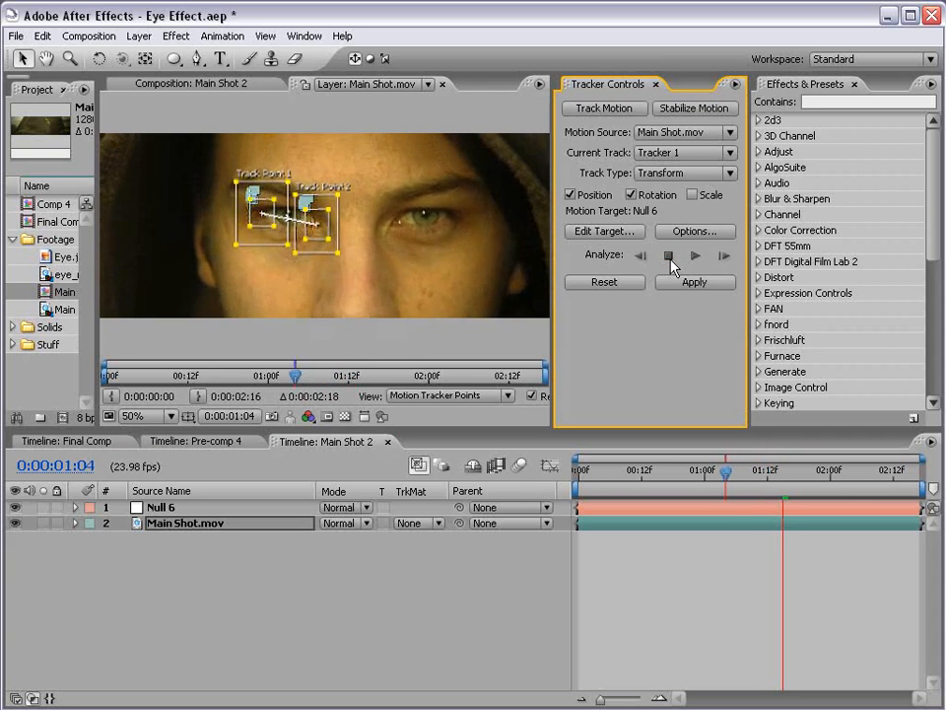
pyautogui.click(670, 258)
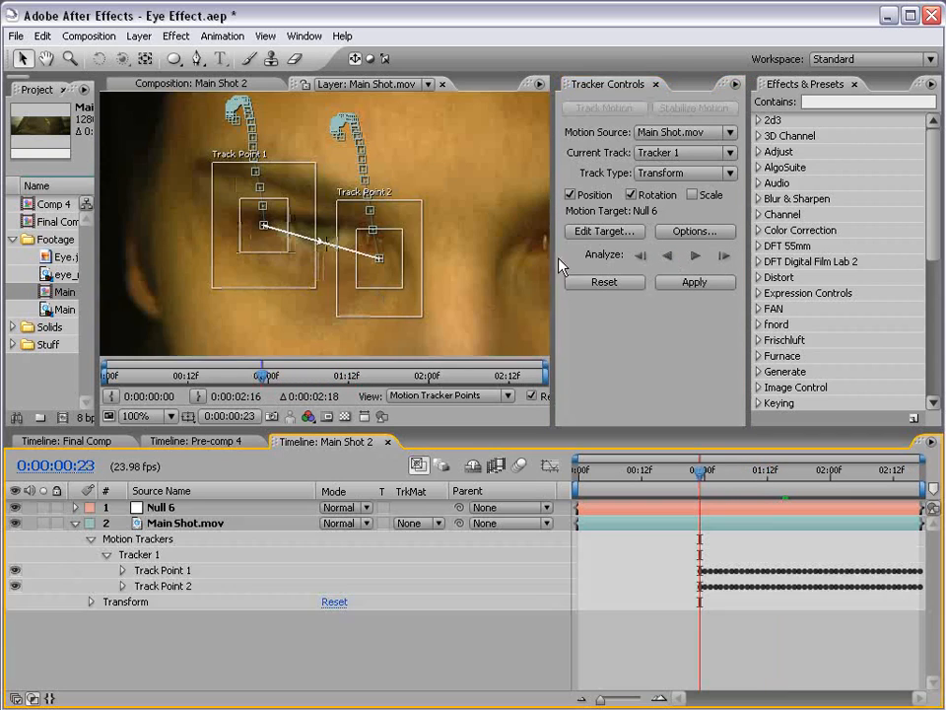
# Analyze the track backward one frame at a time to 0:00:00:19, and undo the analysis of that last frame
pyautogui.press('space')
pyautogui.click(642, 256)
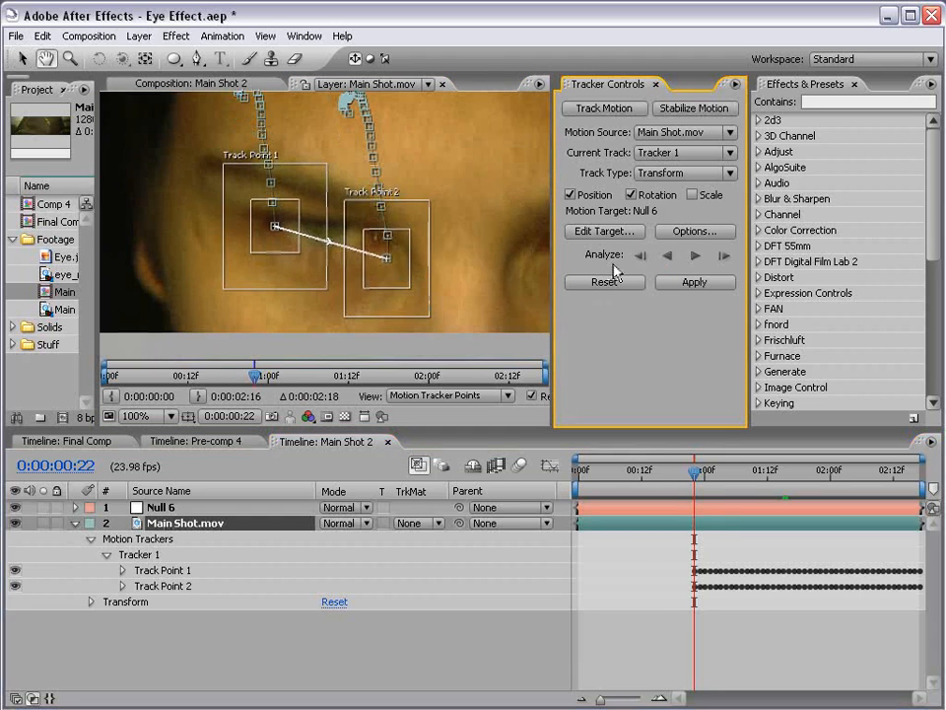
pyautogui.click(637, 263)
pyautogui.click(637, 263)
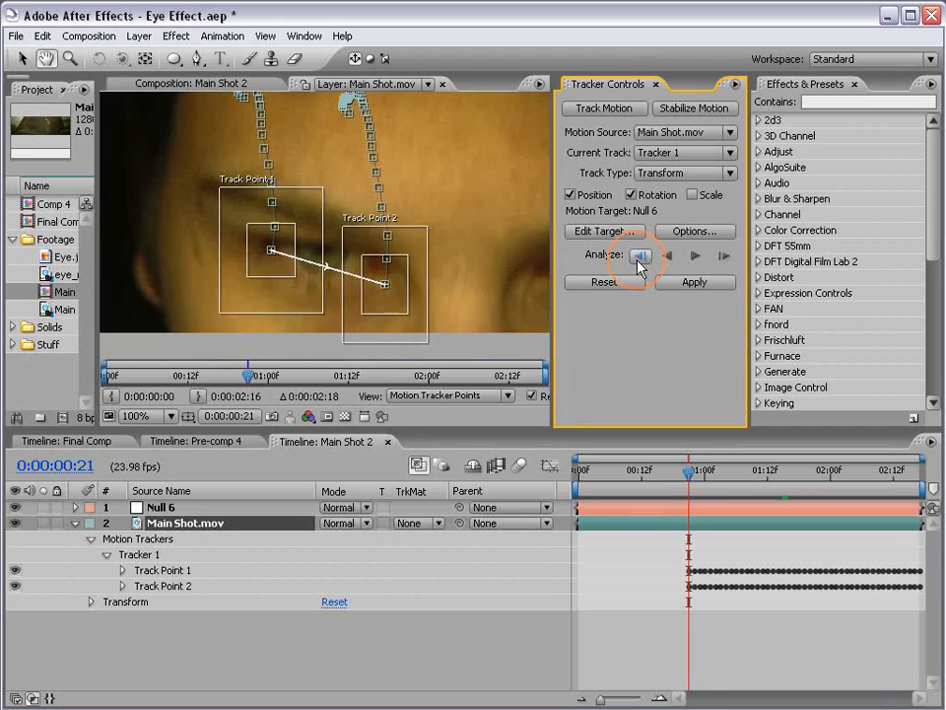
pyautogui.click(637, 262)
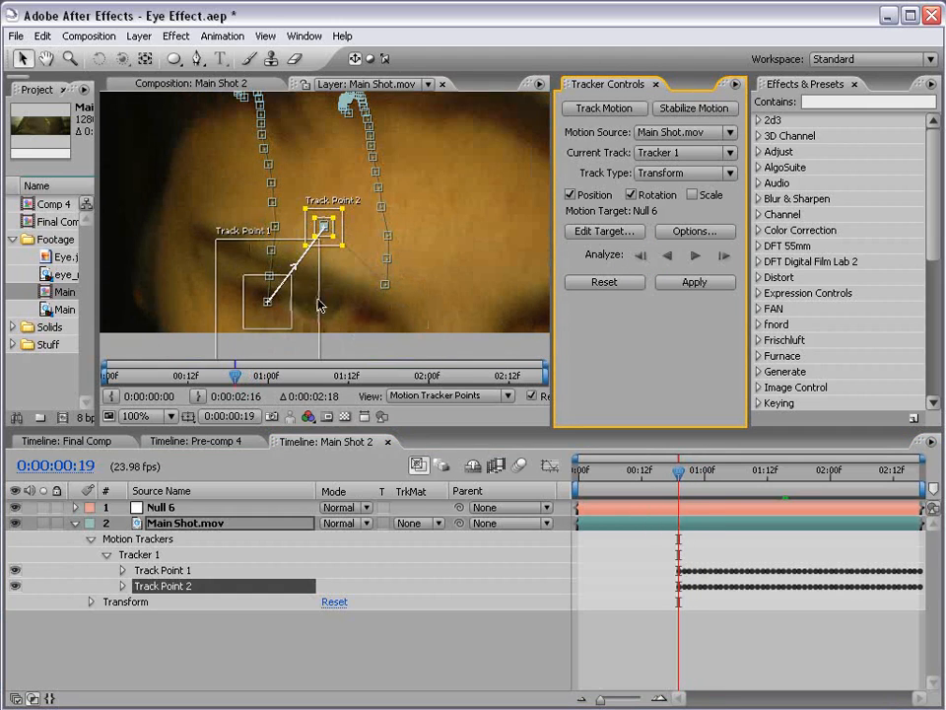
pyautogui.click(43, 36)
pyautogui.click(127, 57)
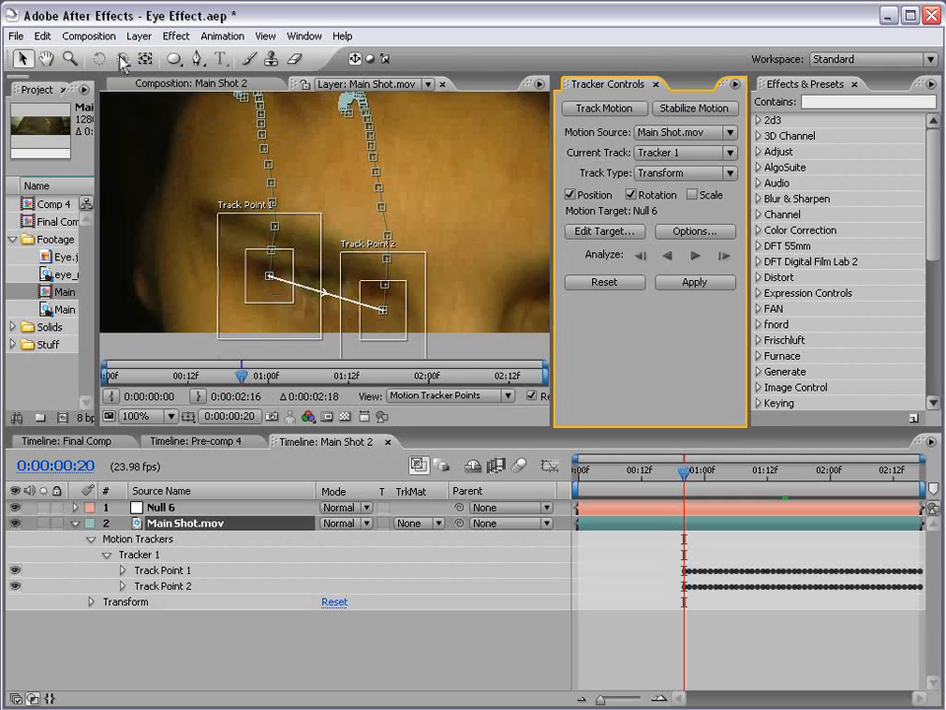
# At 0:00:00:19, manually move the attach points of both track points down onto the eye's corners
pyautogui.click(700, 647)
pyautogui.press('=')
pyautogui.press('=')
pyautogui.moveTo(674, 598); pyautogui.dragTo(760, 617)
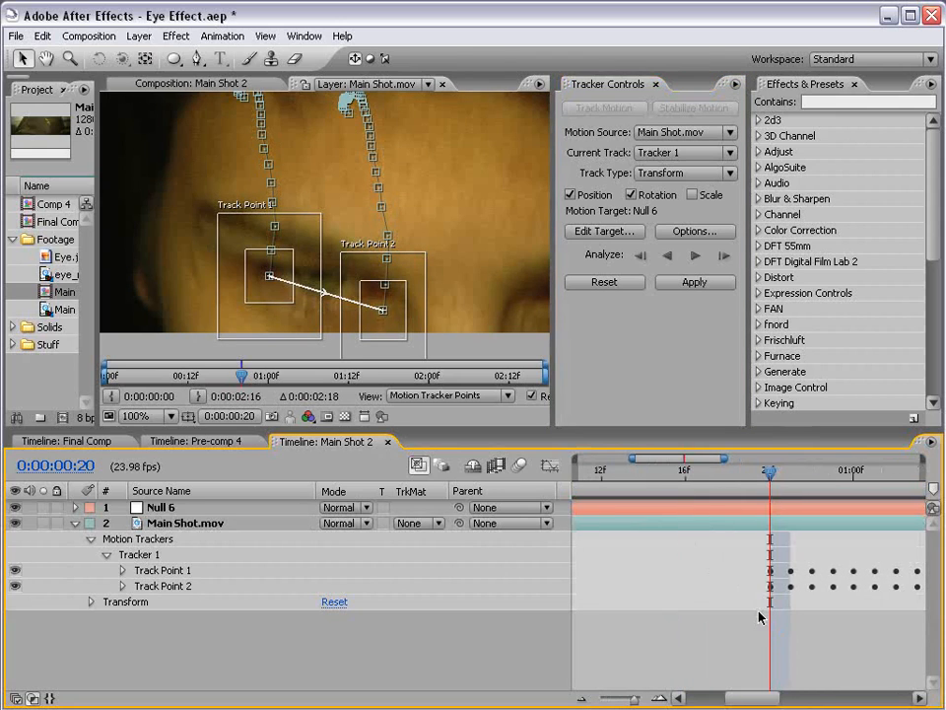
pyautogui.press('pageup')
pyautogui.moveTo(258, 266); pyautogui.dragTo(281, 228)
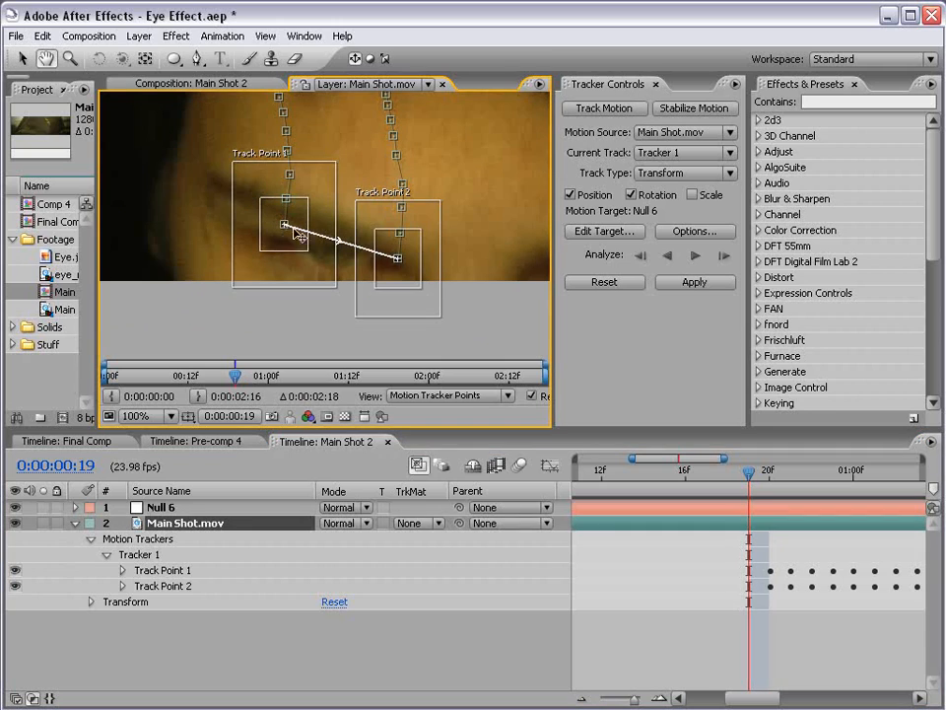
pyautogui.click(287, 228)
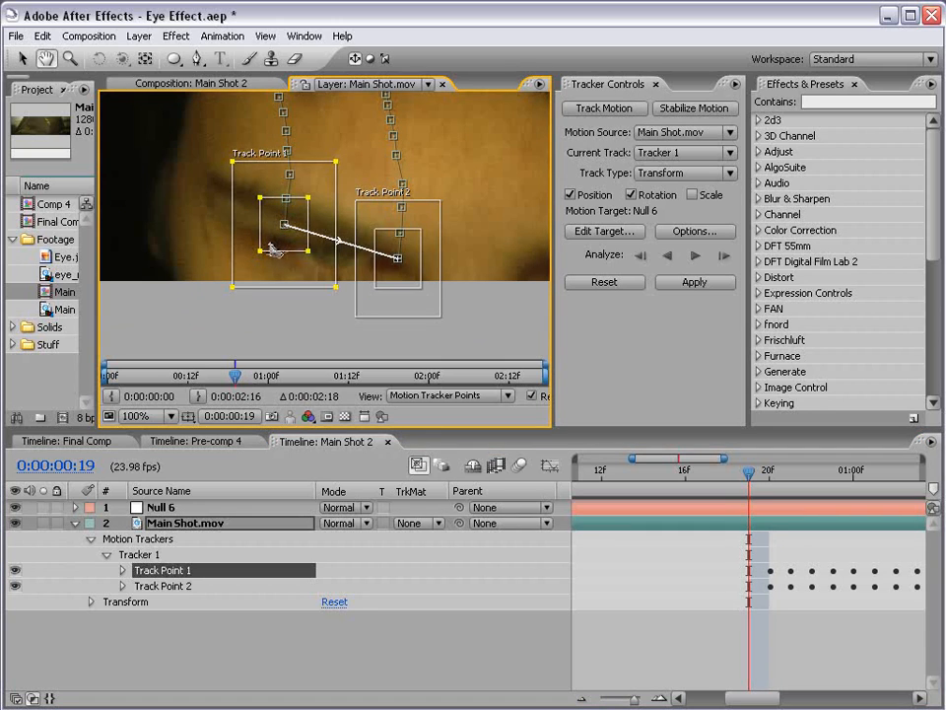
pyautogui.press('v')
pyautogui.moveTo(399, 261); pyautogui.dragTo(393, 284)
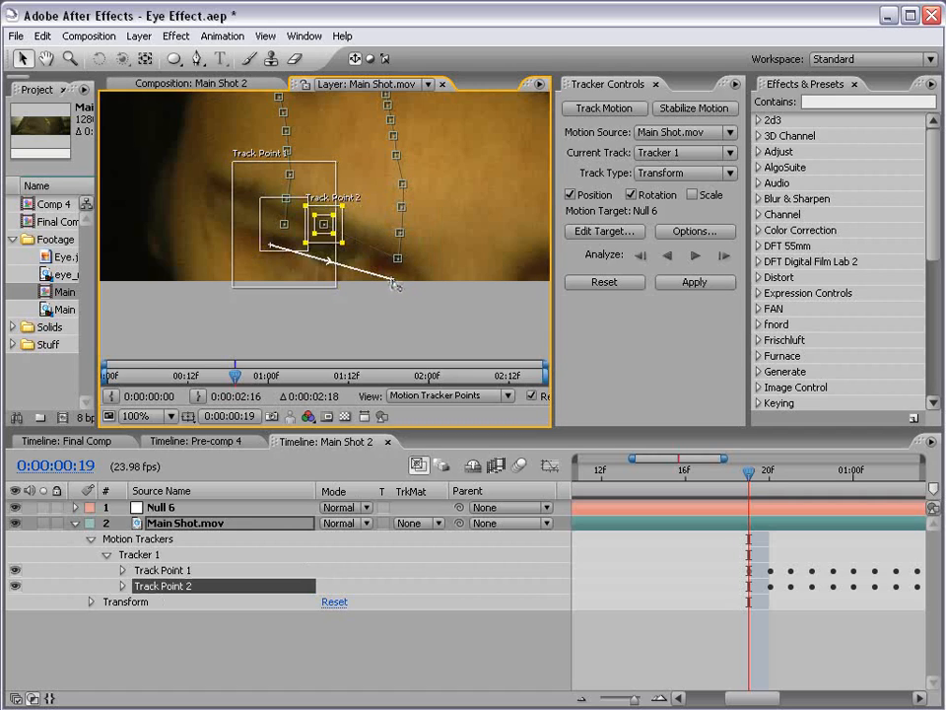
# At 0:00:00:18, reposition both attach points by hand to follow the eye's corners
pyautogui.press('pageup')
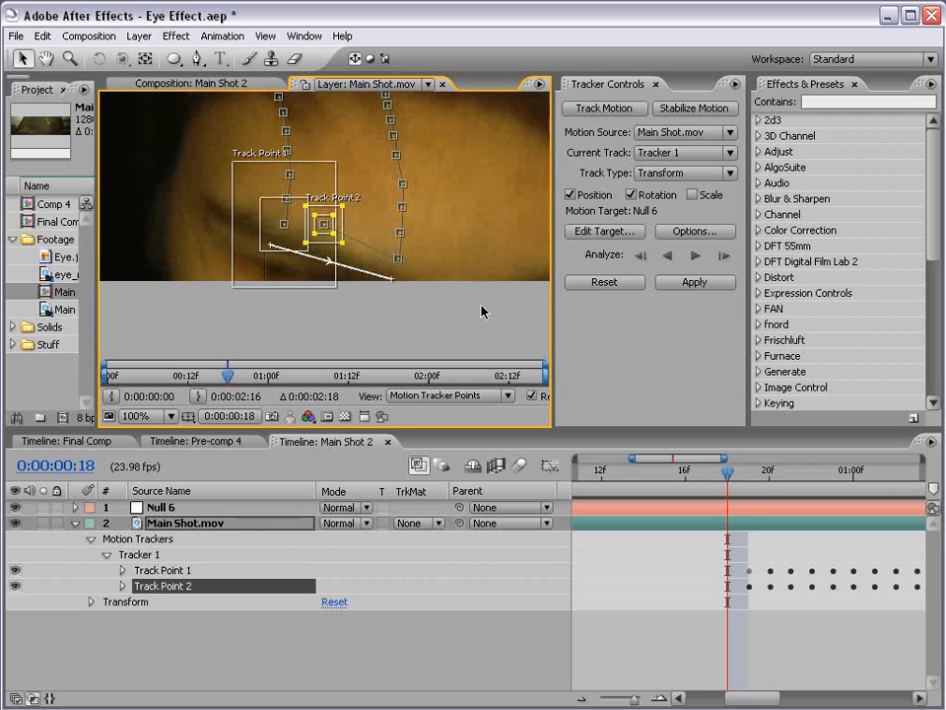
pyautogui.click(273, 248)
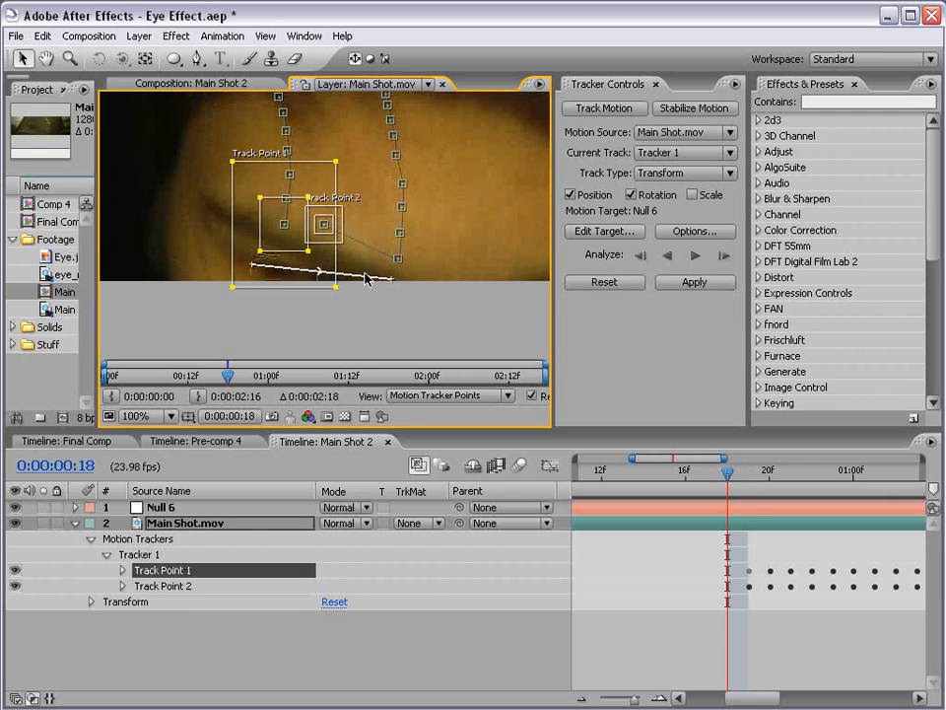
pyautogui.moveTo(393, 281); pyautogui.dragTo(373, 303)
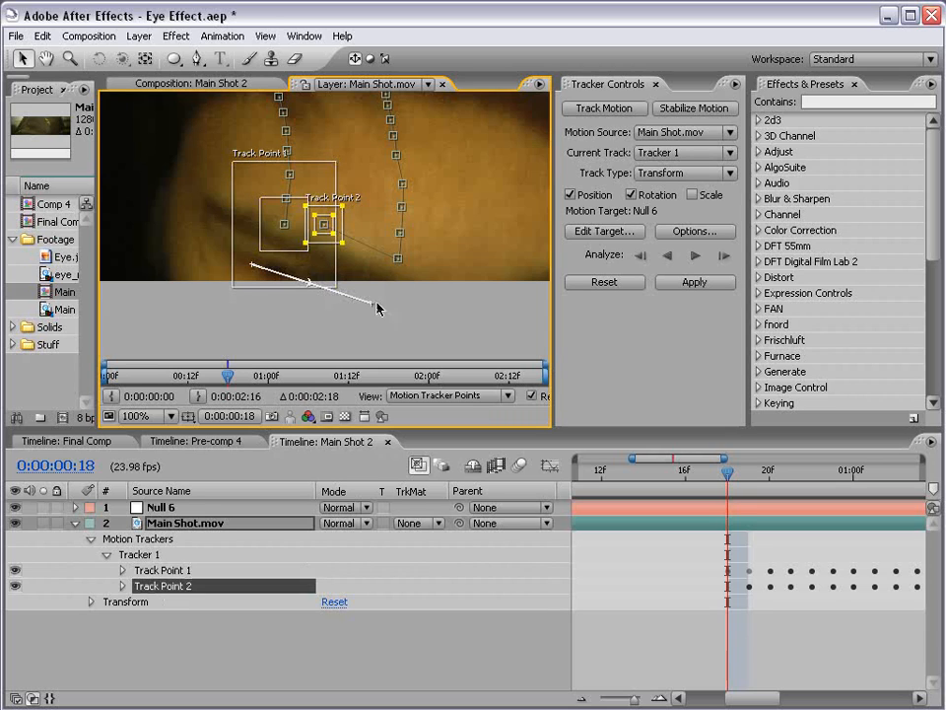
# Go back to 0:00:00:17 and shift both attach points further down and left to match the eye
pyautogui.press('pageup')
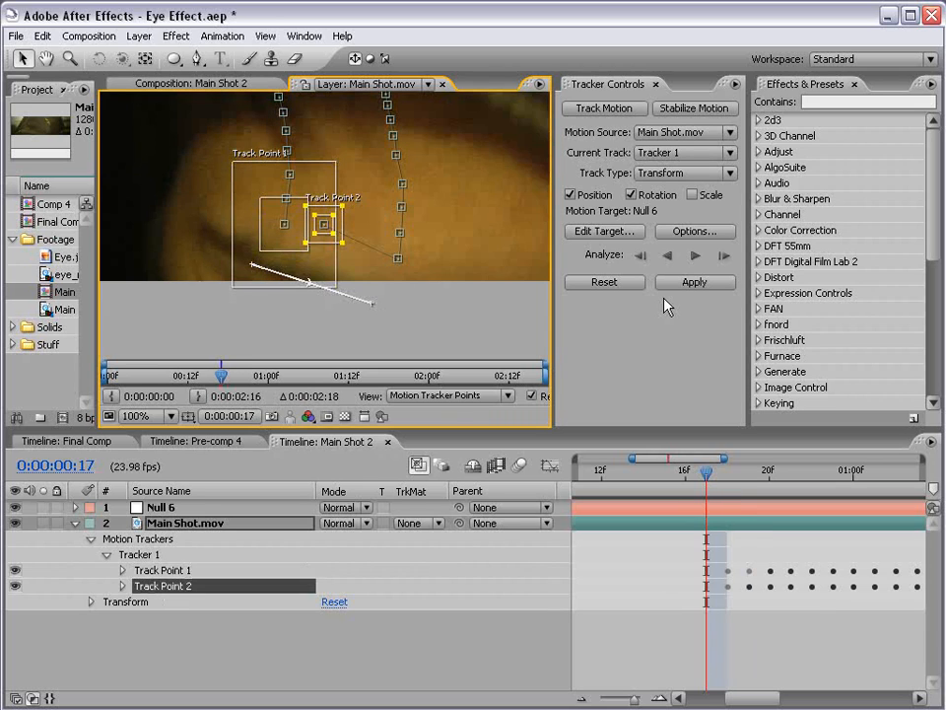
pyautogui.click(251, 270)
pyautogui.moveTo(252, 269); pyautogui.dragTo(235, 289)
pyautogui.moveTo(375, 309); pyautogui.dragTo(362, 333)
# Step through the frames between 0:00:00:17 and 0:00:01:00 to examine how the track points follow the eye
pyautogui.click(640, 659)
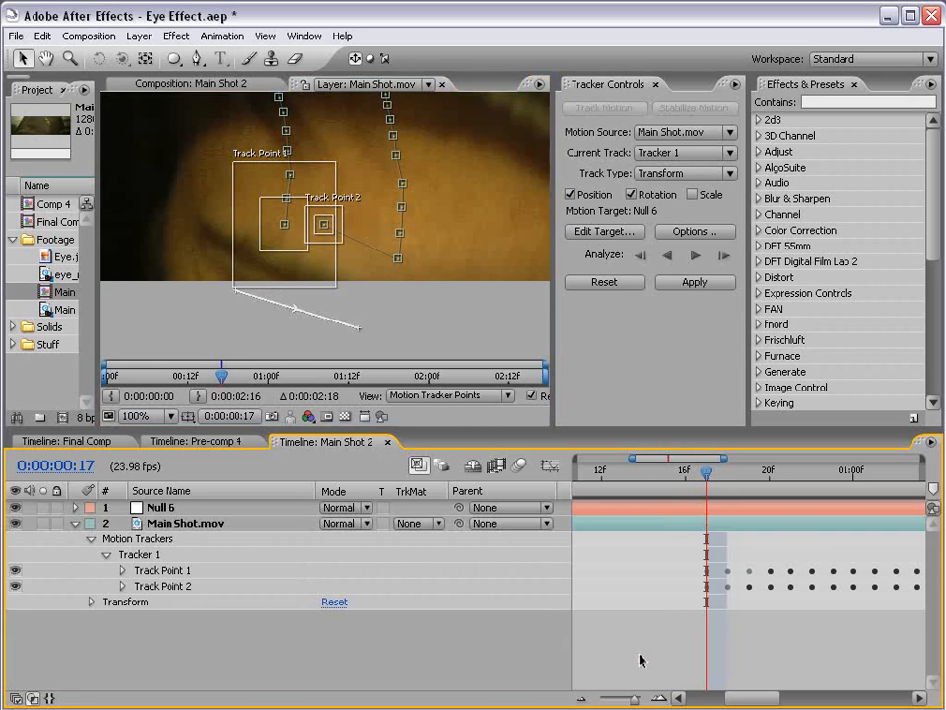
pyautogui.press('pagedown')
pyautogui.press('pagedown')
pyautogui.press('pagedown')
pyautogui.press('pageup')
pyautogui.press('pageup')
pyautogui.press('pagedown')
pyautogui.press('pagedown')
pyautogui.press('pagedown')
pyautogui.press('pagedown')
pyautogui.press('pagedown')
pyautogui.press('pagedown')
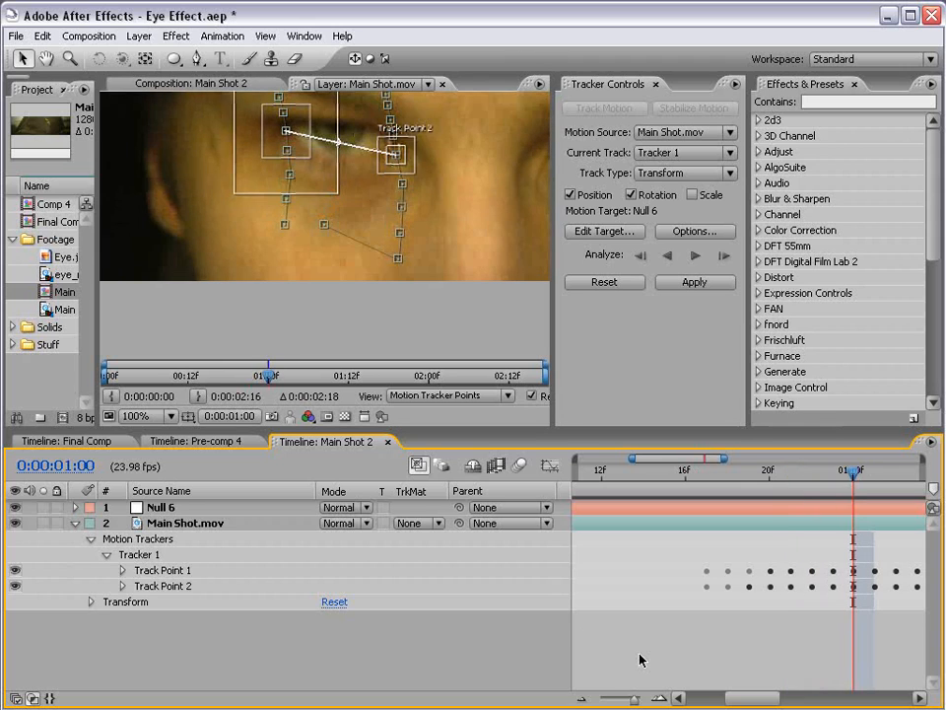
pyautogui.scroll(-1, 346, 279)
pyautogui.press('h')
pyautogui.moveTo(375, 172); pyautogui.dragTo(364, 216)
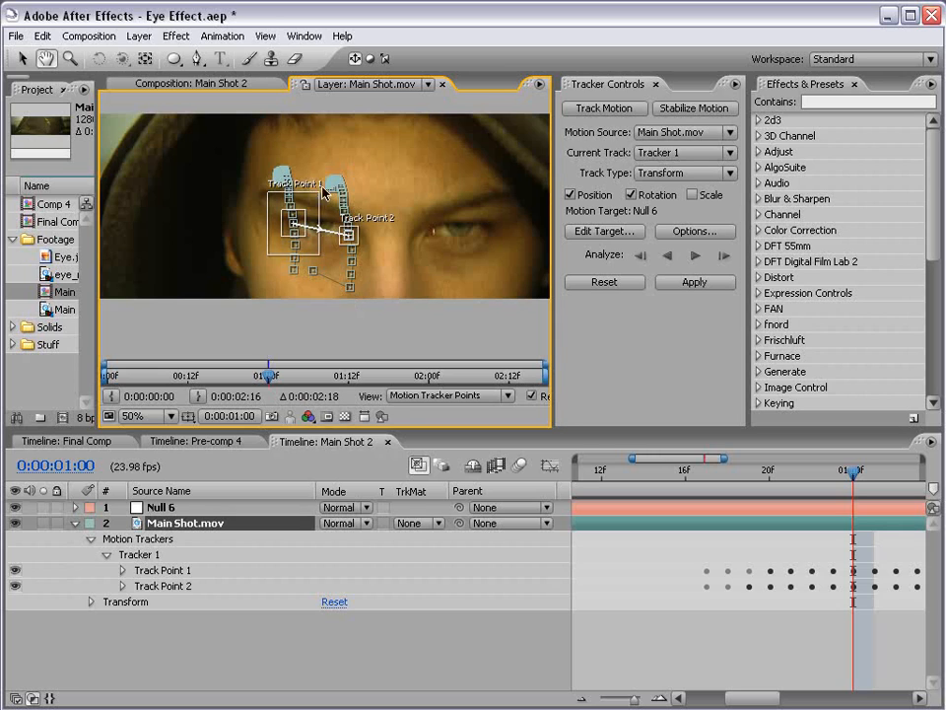
# Set Null 6 as the motion target of Tracker 1 and apply the tracking data to it
pyautogui.click(613, 235)
pyautogui.click(248, 286)
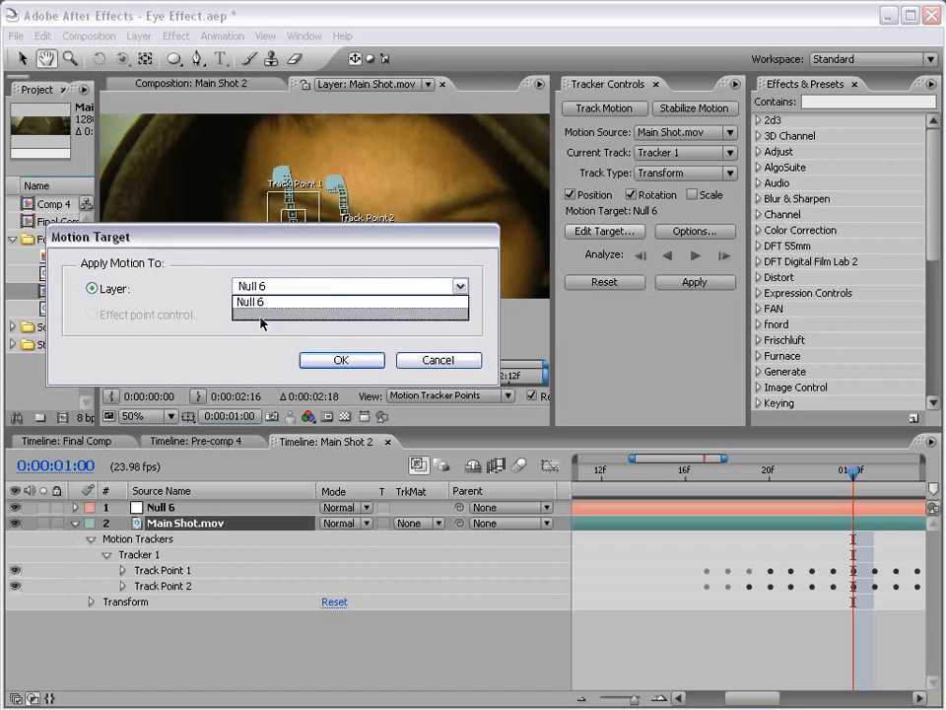
pyautogui.click(251, 300)
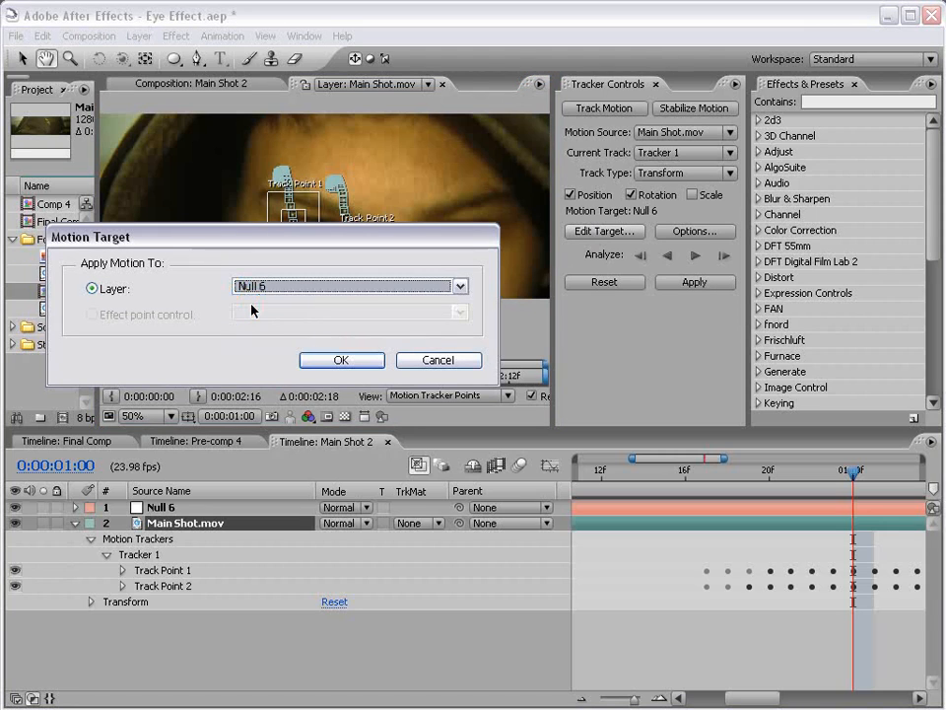
pyautogui.click(341, 361)
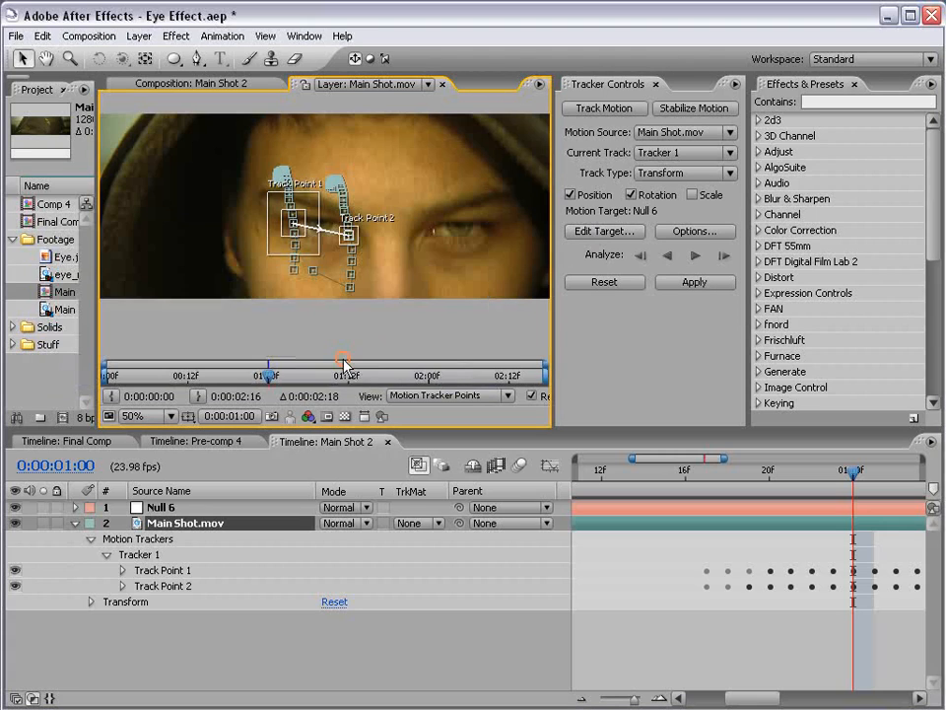
pyautogui.click(695, 283)
pyautogui.click(440, 437)
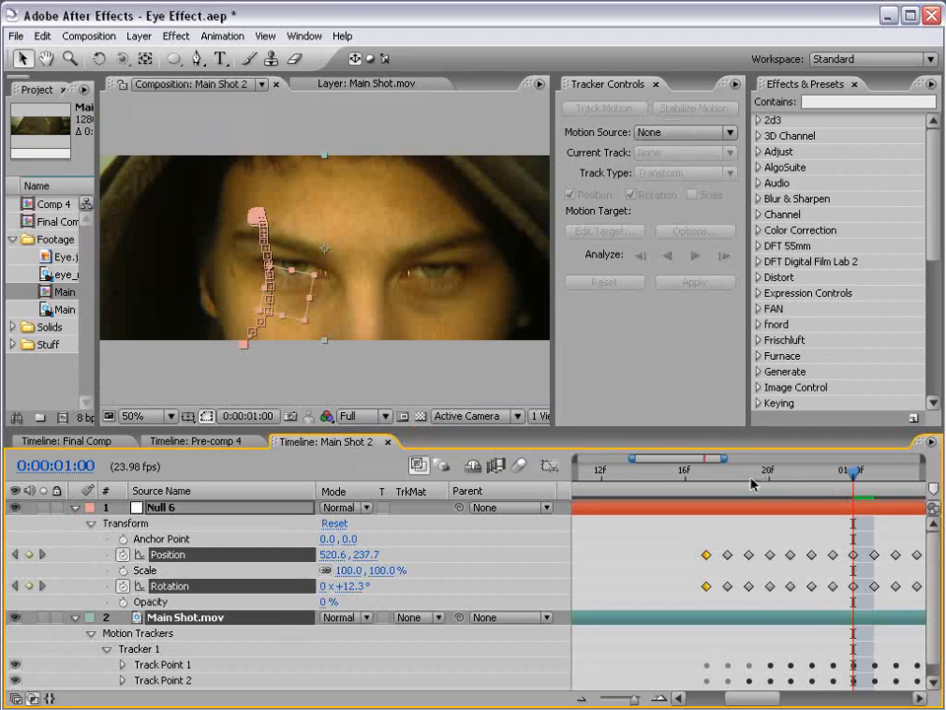
# Zoom the timeline out and scrub through to 0:00:02:15 to check how the null follows the eye
pyautogui.press('-')
pyautogui.press('-')
pyautogui.press('-')
pyautogui.moveTo(705, 475); pyautogui.dragTo(915, 524)
pyautogui.click(853, 517)
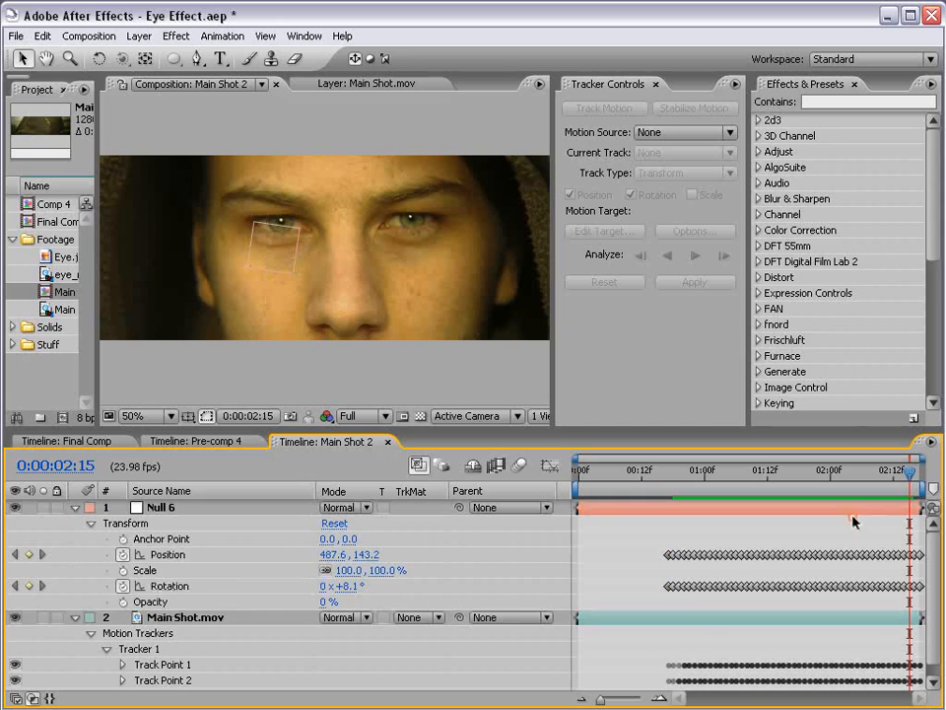
# Collapse the Null 6 and Main Shot.mov layers and close the tracker controls
pyautogui.click(76, 508)
pyautogui.click(75, 523)
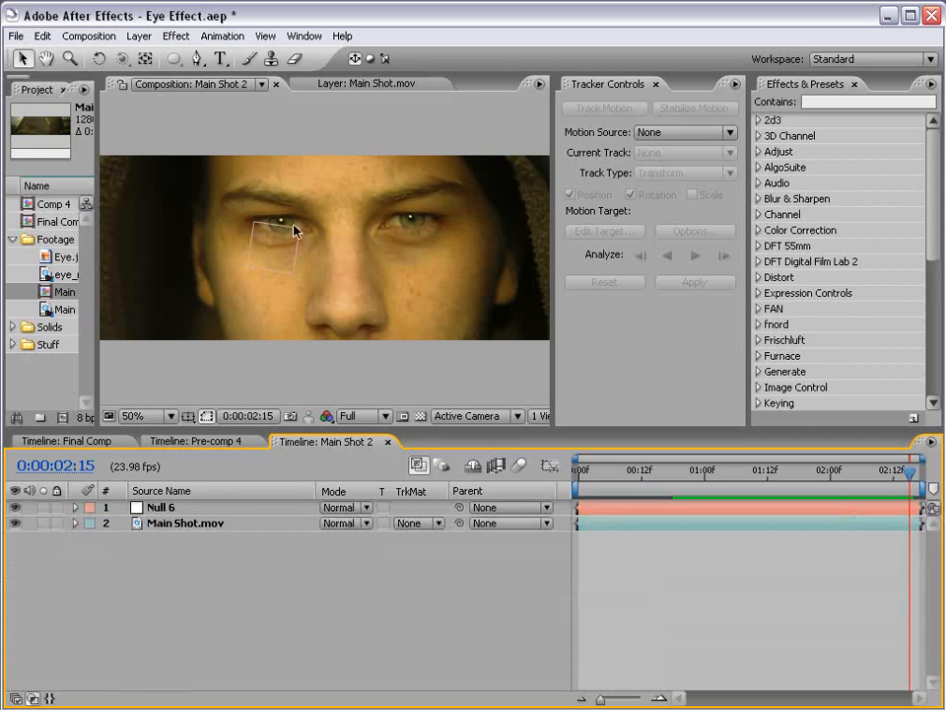
pyautogui.click(655, 85)
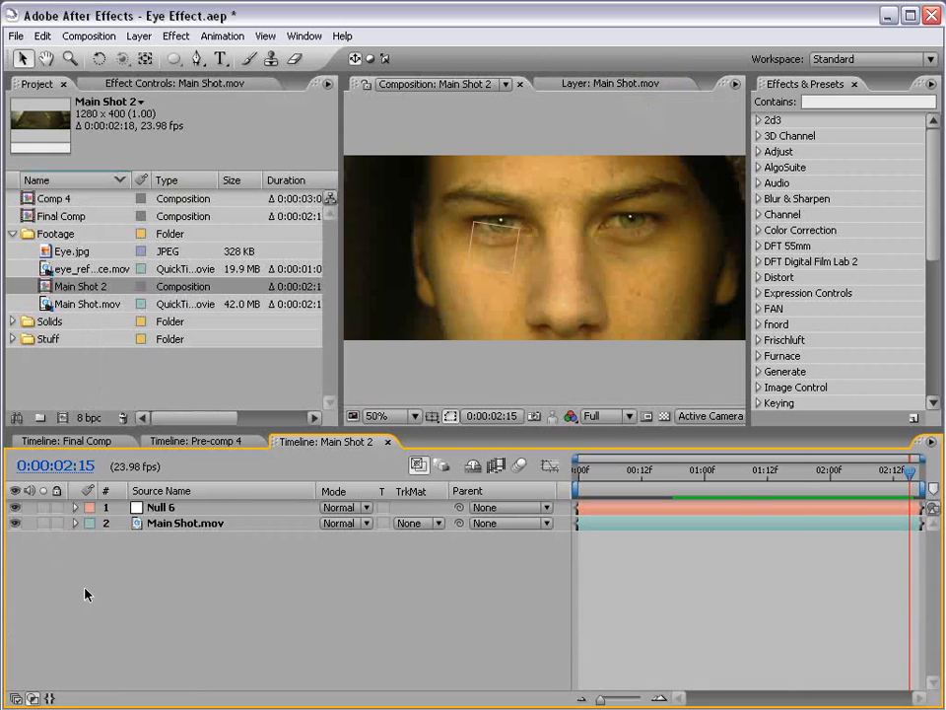
pyautogui.click(133, 353)
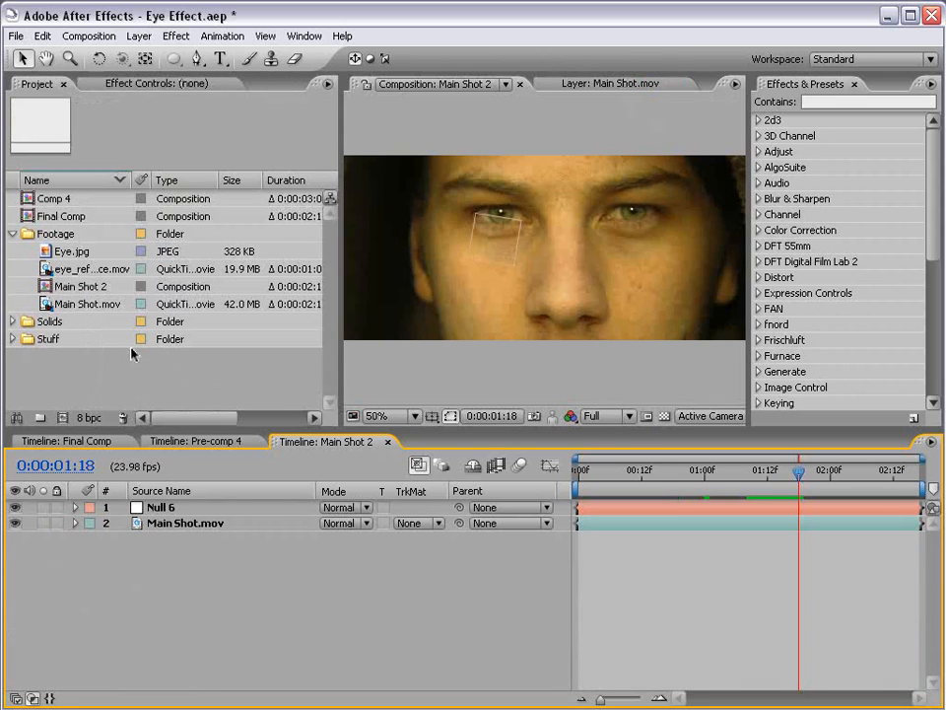
# Create a new composition from the eye_reference.mov footage and move to the sideways look at 0:00:00:14
pyautogui.click(78, 268)
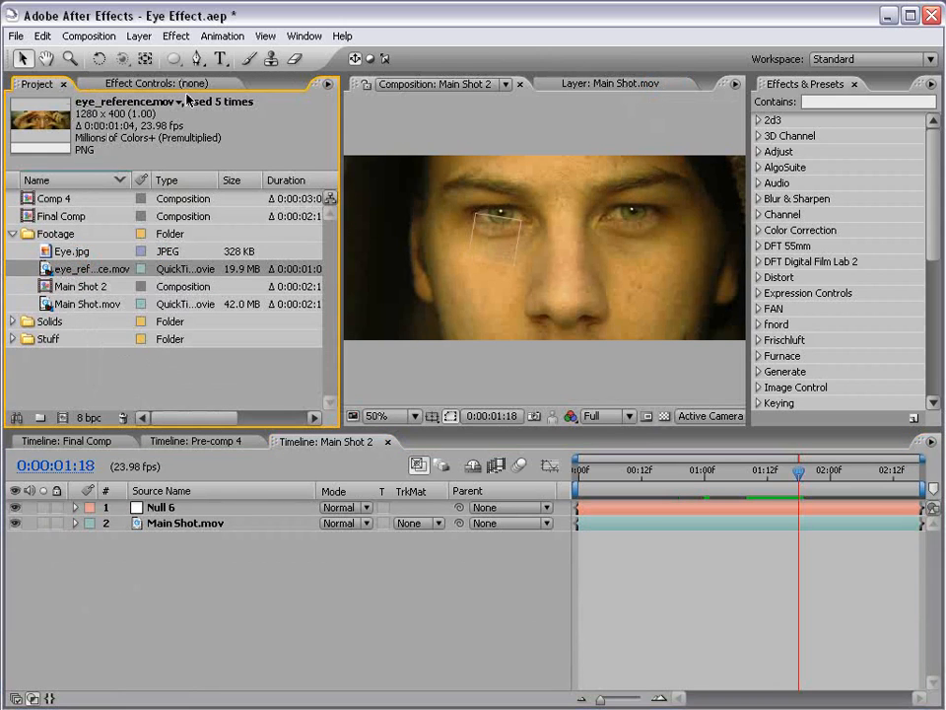
pyautogui.moveTo(82, 273); pyautogui.dragTo(63, 419)
pyautogui.moveTo(583, 474); pyautogui.dragTo(759, 482)
pyautogui.press('.')
pyautogui.press('.')
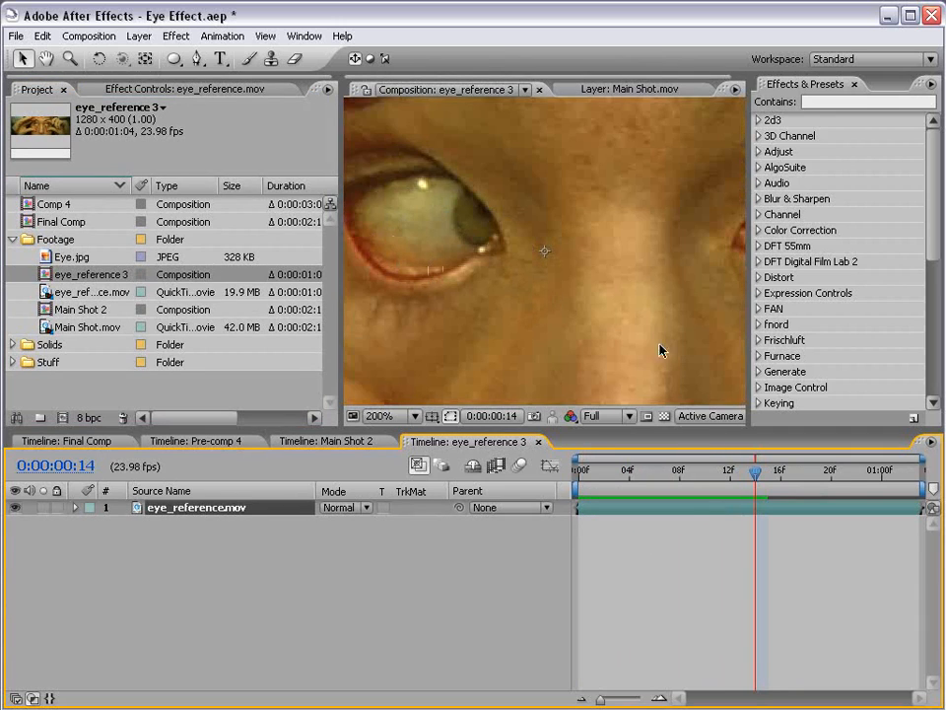
pyautogui.press(',')
# Duplicate the eye_reference.mov layer in its composition
pyautogui.click(43, 36)
pyautogui.click(73, 197)
pyautogui.click(200, 578)
pyautogui.click(185, 509)
pyautogui.click(185, 521)
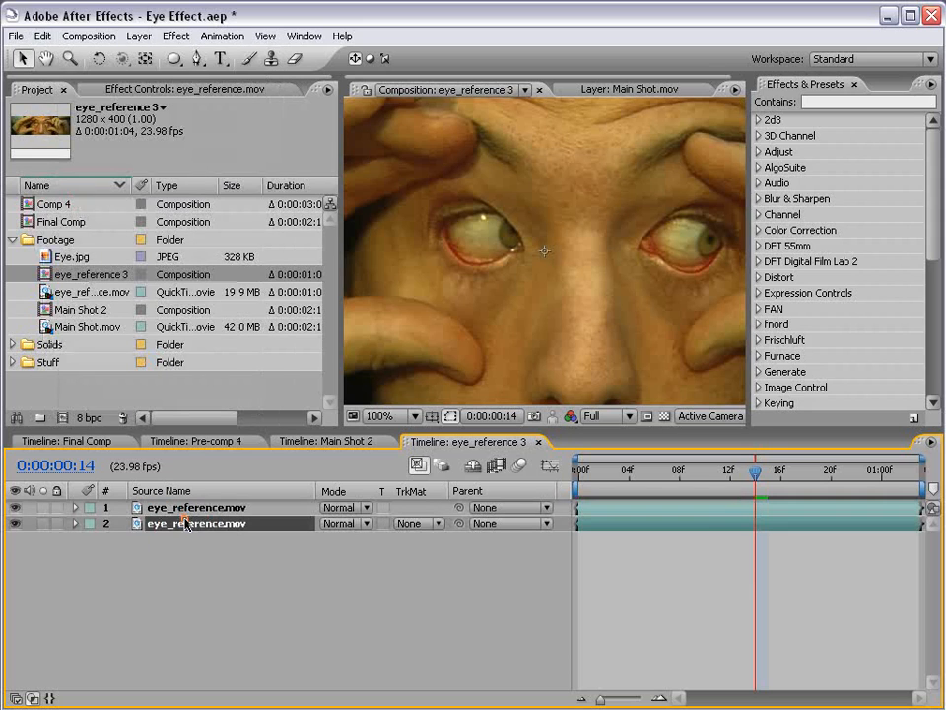
# Freeze the upper eye_reference.mov layer at 0:00:00:16 and hide that layer
pyautogui.press('pagedown')
pyautogui.press('pagedown')
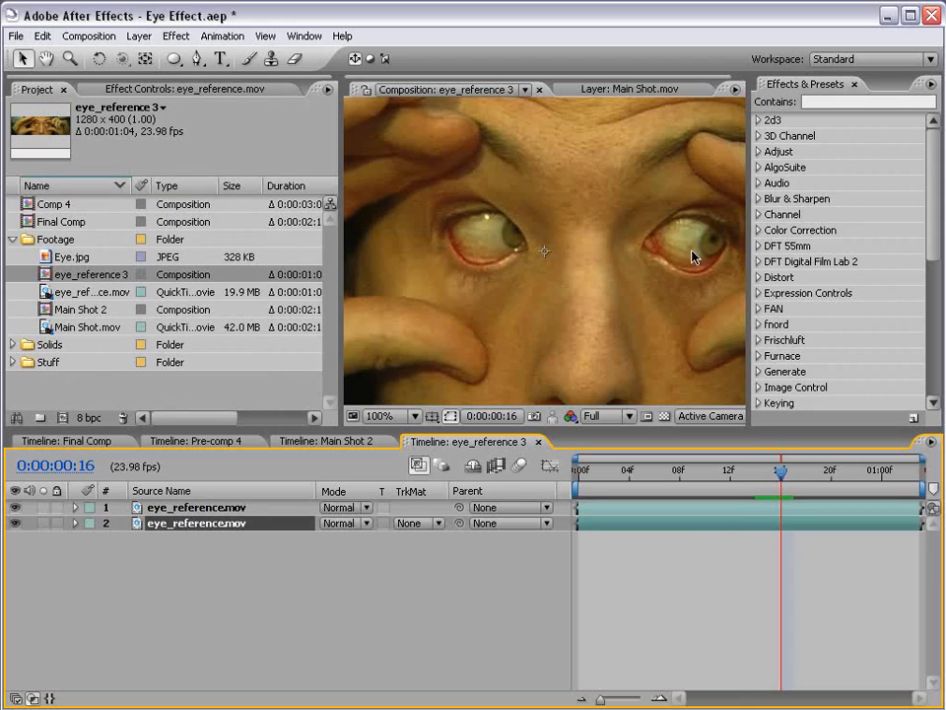
pyautogui.click(598, 509)
pyautogui.rightClick(585, 511)
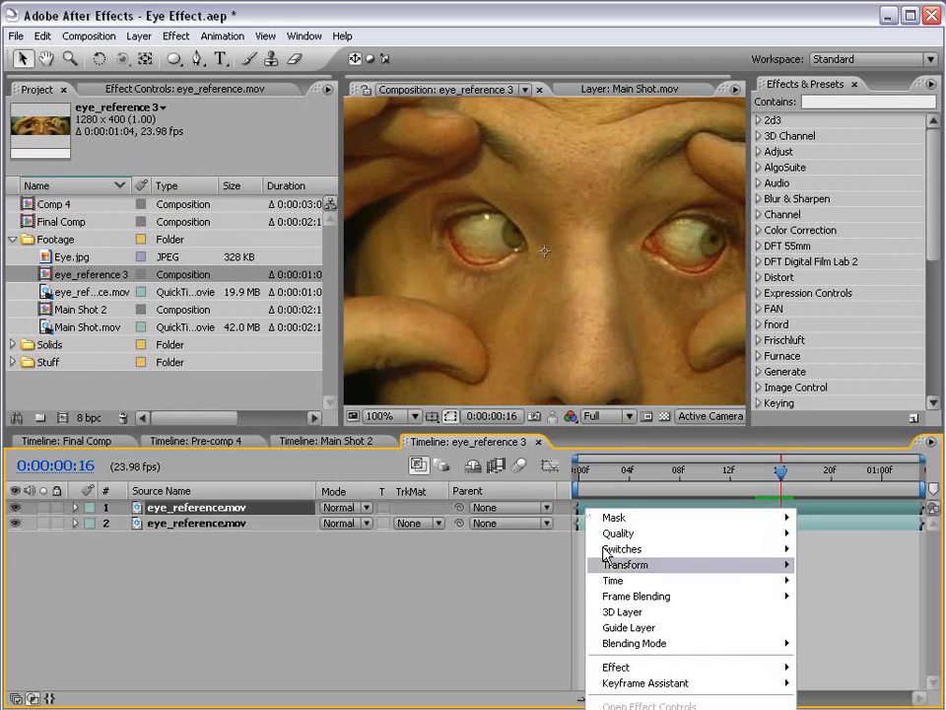
pyautogui.moveTo(639, 583)
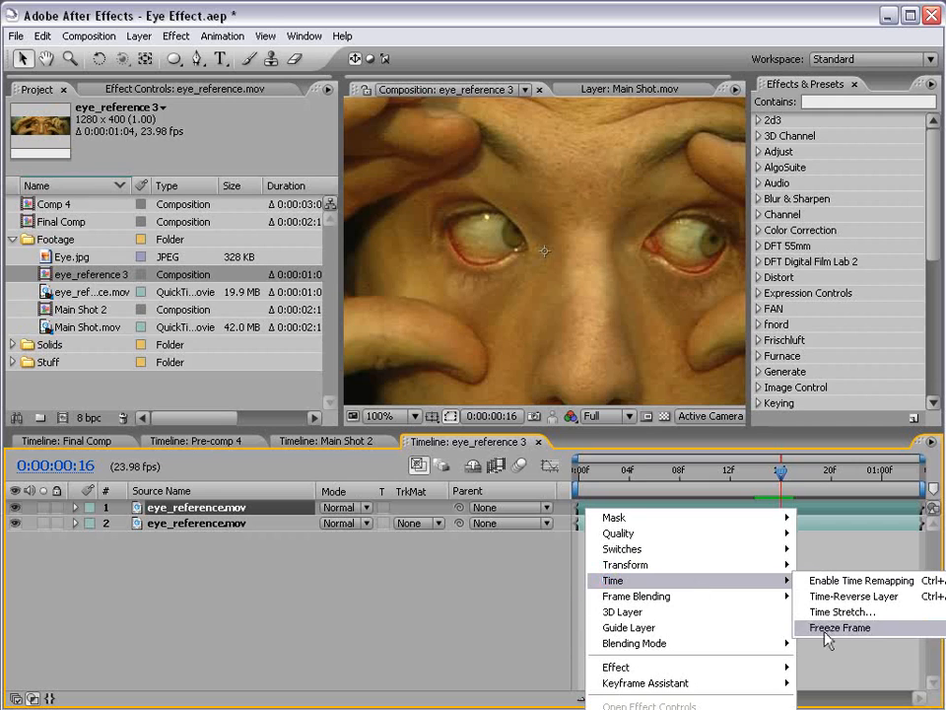
pyautogui.click(876, 631)
pyautogui.click(13, 507)
# Freeze the lower eye_reference.mov layer at 0:00:01:02, where the eyes look the other way
pyautogui.moveTo(775, 480); pyautogui.dragTo(908, 479)
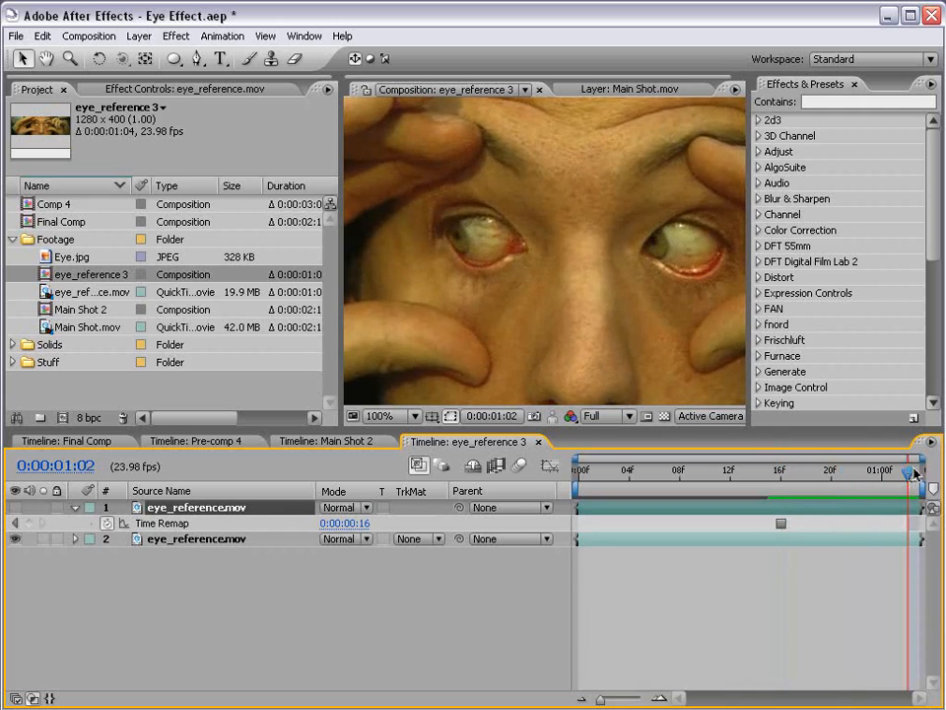
pyautogui.click(857, 539)
pyautogui.rightClick(217, 541)
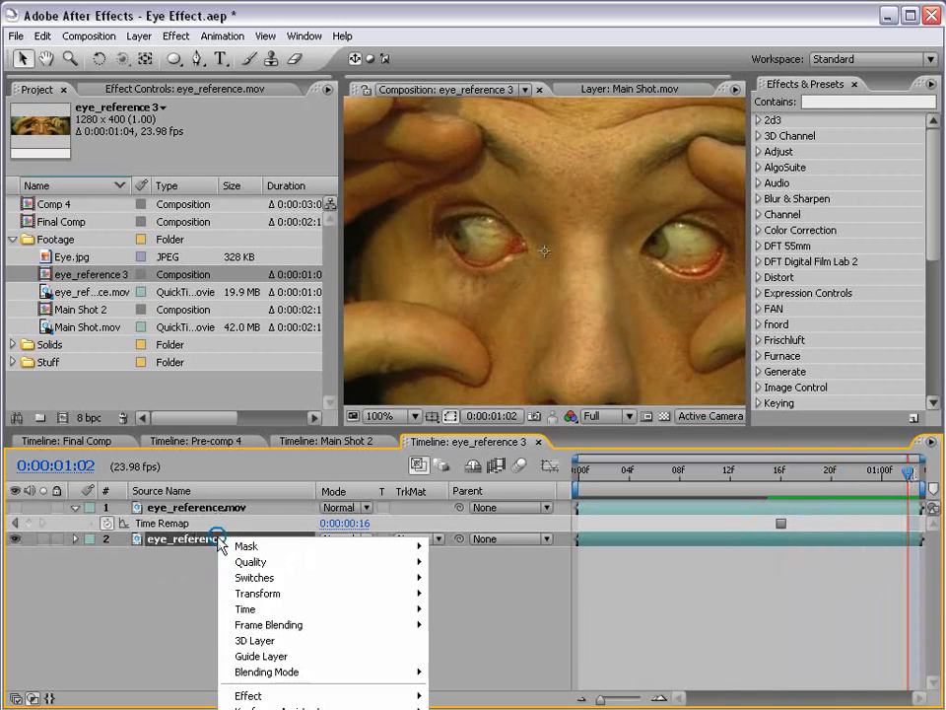
pyautogui.moveTo(235, 609)
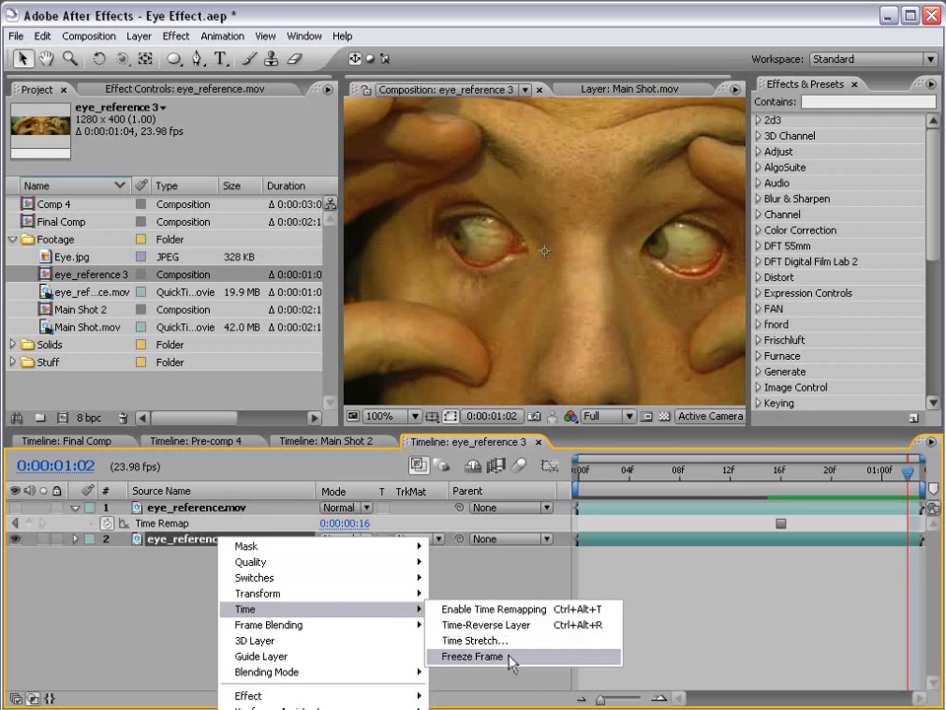
pyautogui.click(509, 658)
pyautogui.click(6, 509)
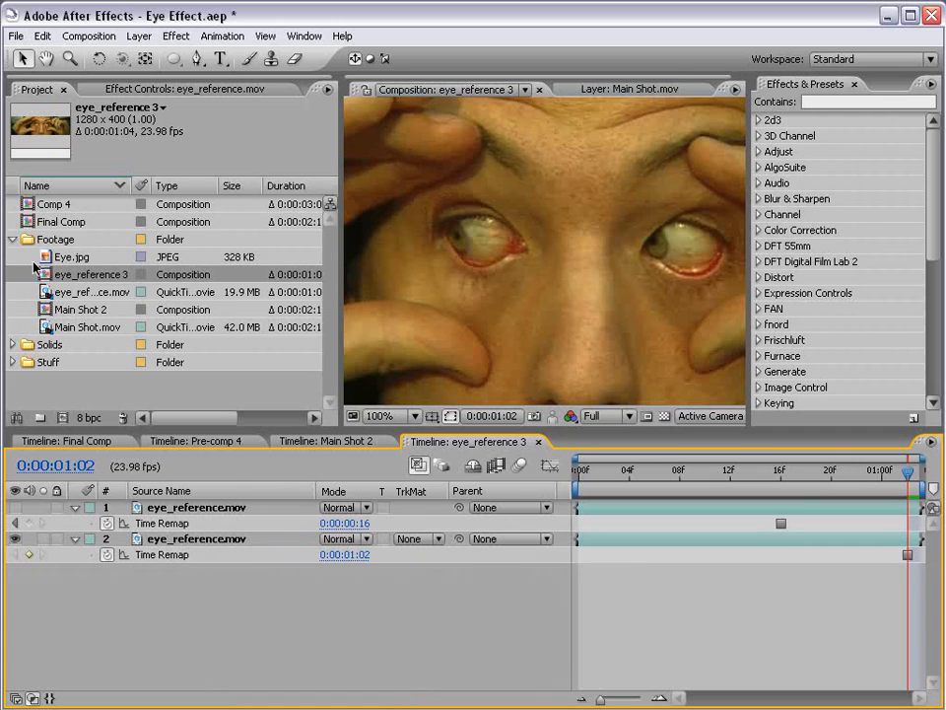
# Add another copy of eye_reference.mov as the uppermost layer and enable time remapping on it at 0:00:00:11
pyautogui.moveTo(44, 292); pyautogui.dragTo(583, 509)
pyautogui.press(',')
pyautogui.press(',')
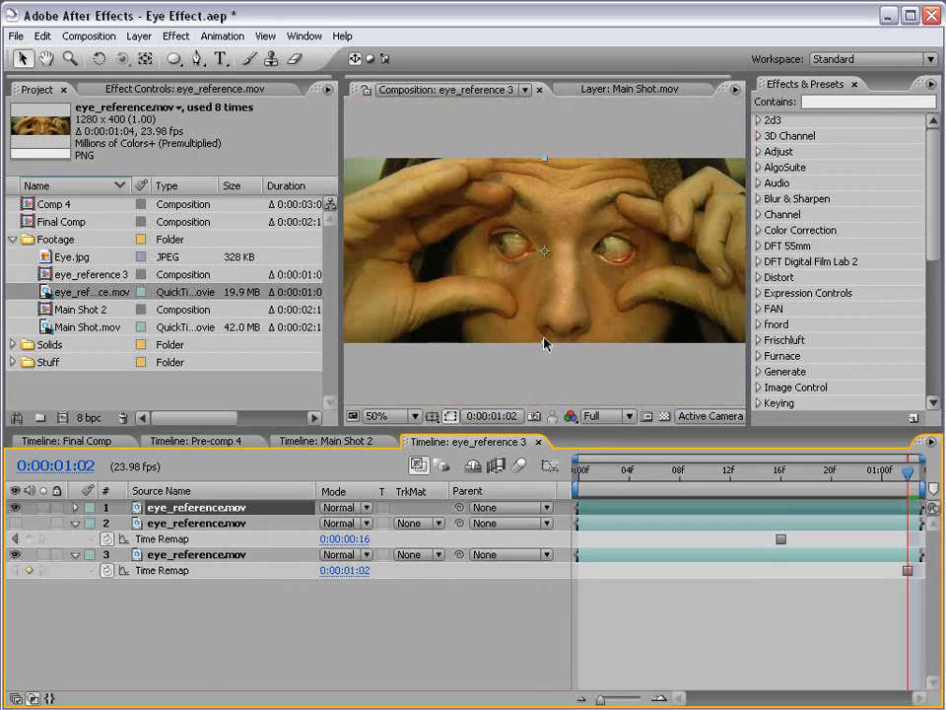
pyautogui.click(642, 478)
pyautogui.moveTo(647, 483); pyautogui.dragTo(716, 485)
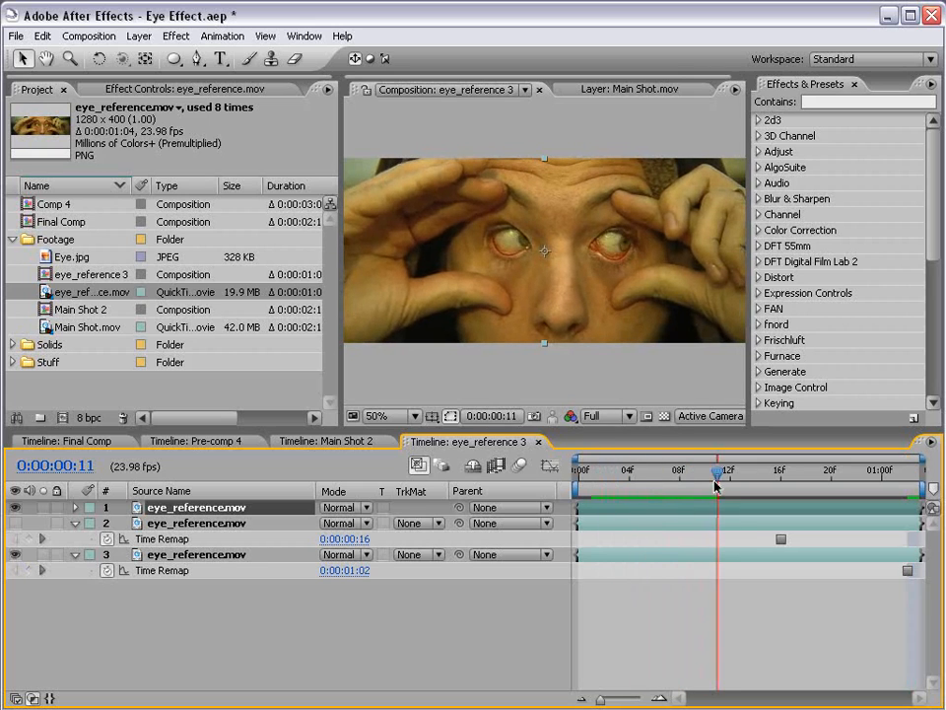
pyautogui.click(138, 35)
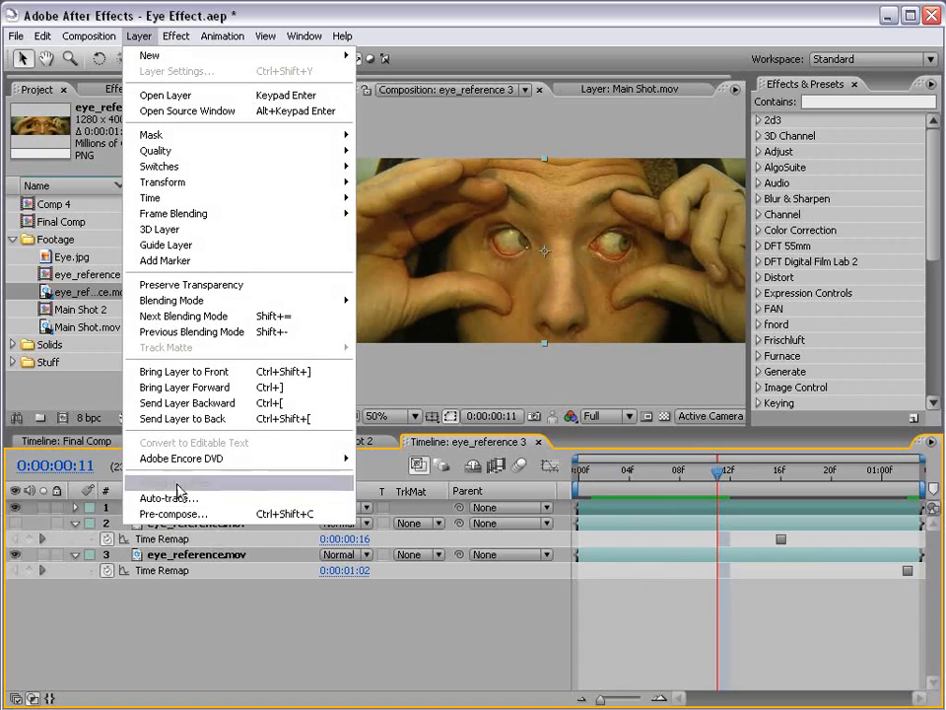
pyautogui.moveTo(319, 204)
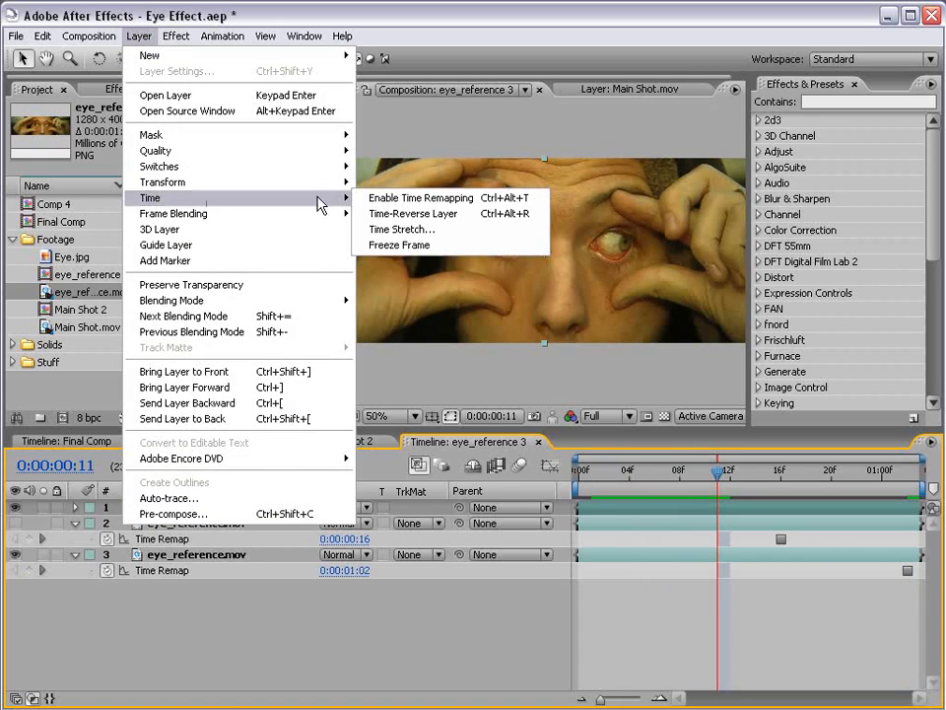
pyautogui.click(424, 199)
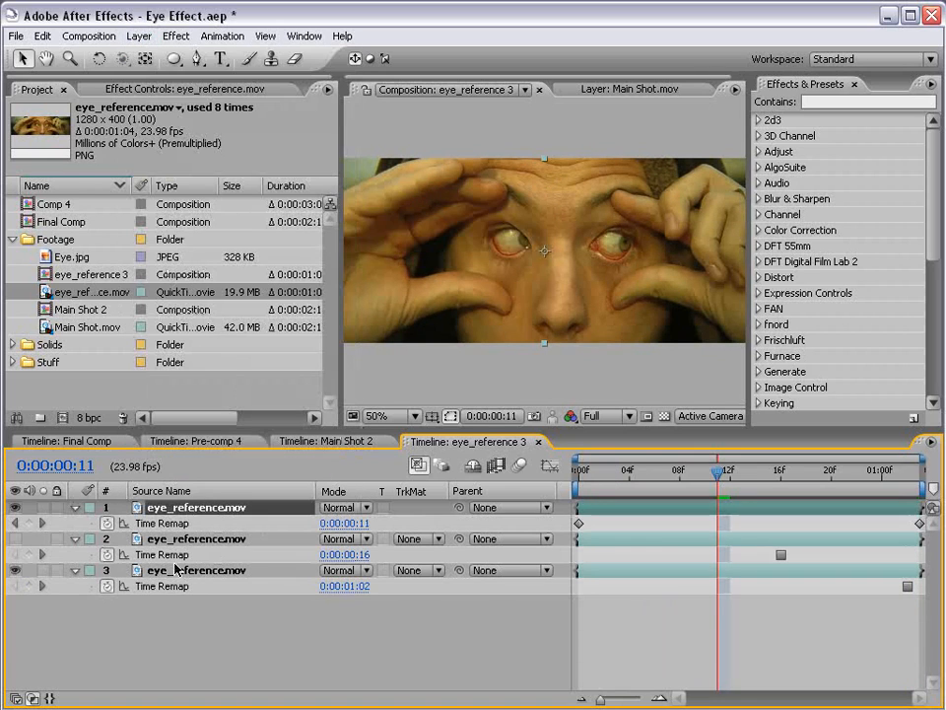
# Add a Time Remap keyframe at 0:00:00:11 on the new copy and delete its start and end keyframes
pyautogui.click(29, 523)
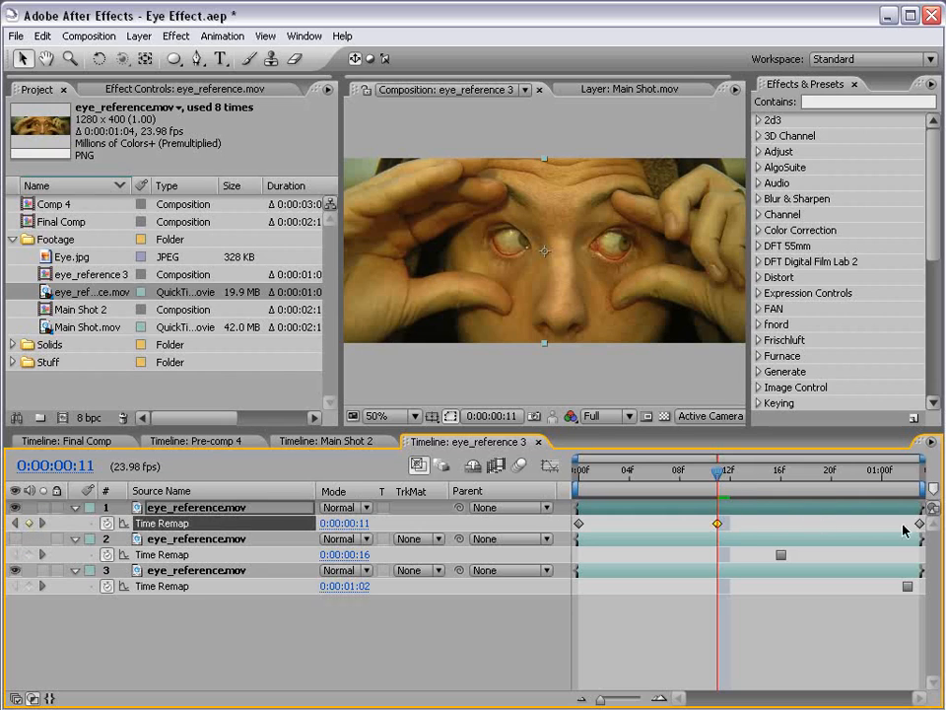
pyautogui.press('Delete')
pyautogui.click(580, 523)
pyautogui.press('Delete')
pyautogui.click(641, 598)
# Scrub the time-remapped third copy of eye_reference.mov to check its held frame, and delete that layer
pyautogui.moveTo(581, 478); pyautogui.dragTo(794, 493)
pyautogui.click(682, 509)
pyautogui.press('Delete')
pyautogui.click(662, 597)
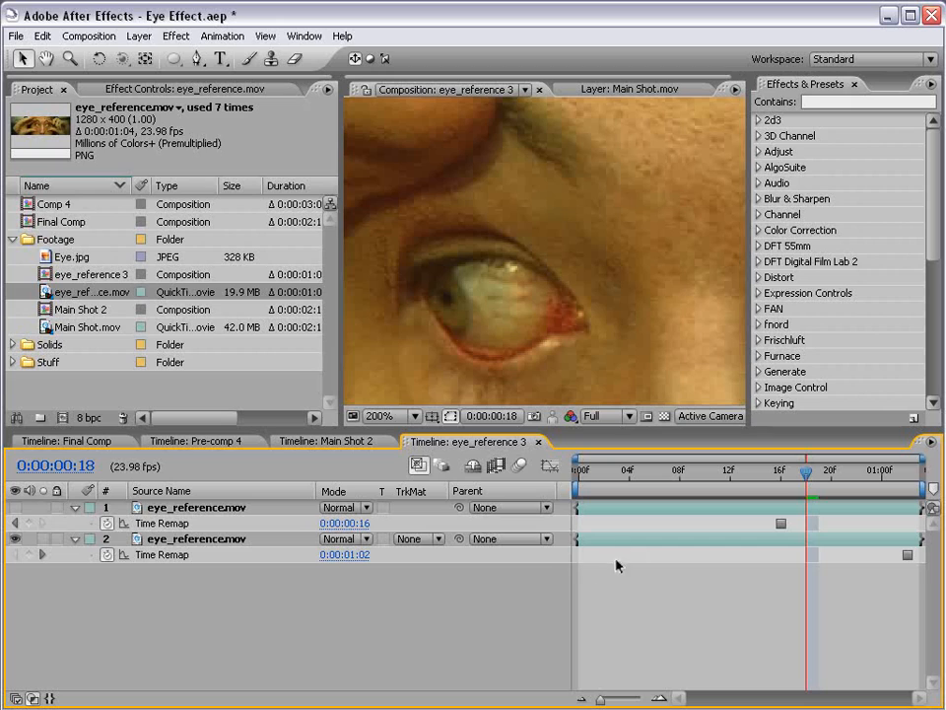
# Draw a closed Pen mask on the lower eye_reference.mov layer around the eye white and red inner corner, excluding the iris
pyautogui.click(620, 540)
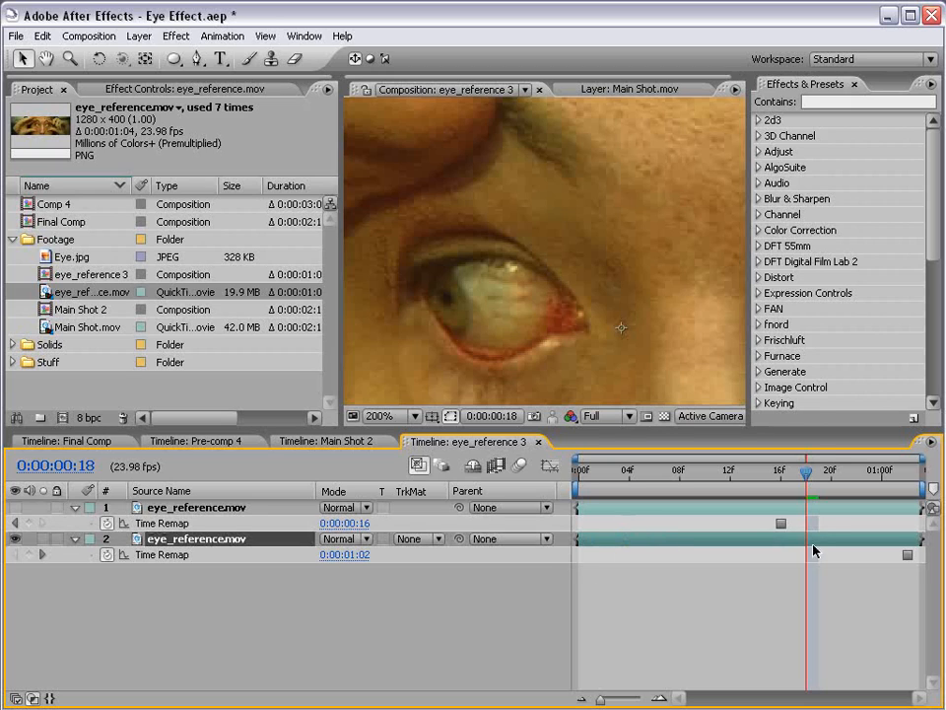
pyautogui.click(196, 59)
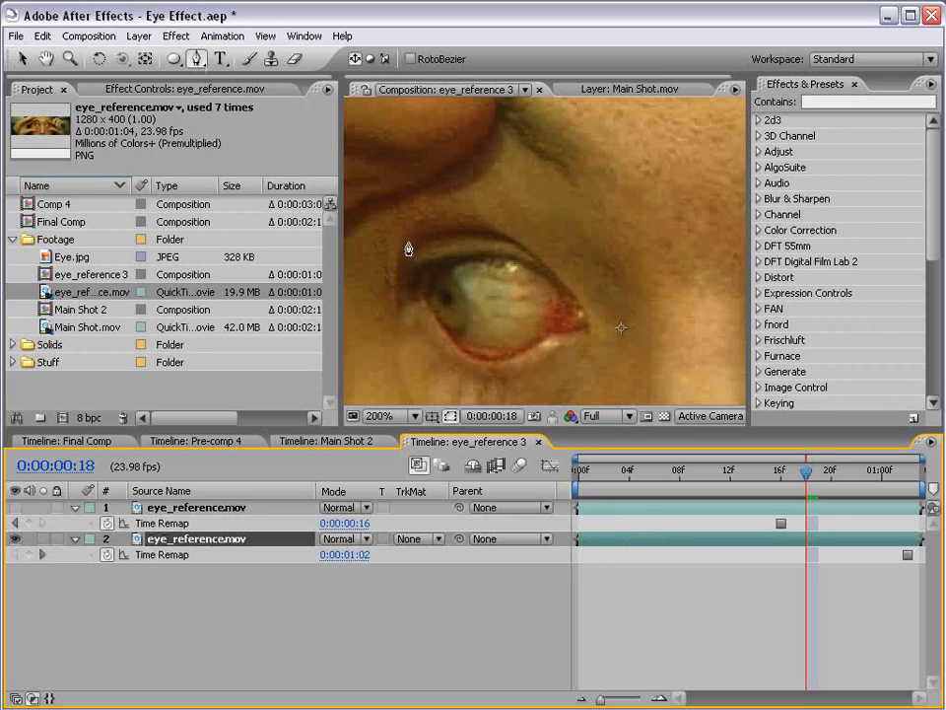
pyautogui.click(576, 313)
pyautogui.moveTo(529, 270); pyautogui.dragTo(500, 267)
pyautogui.click(471, 275)
pyautogui.click(464, 284)
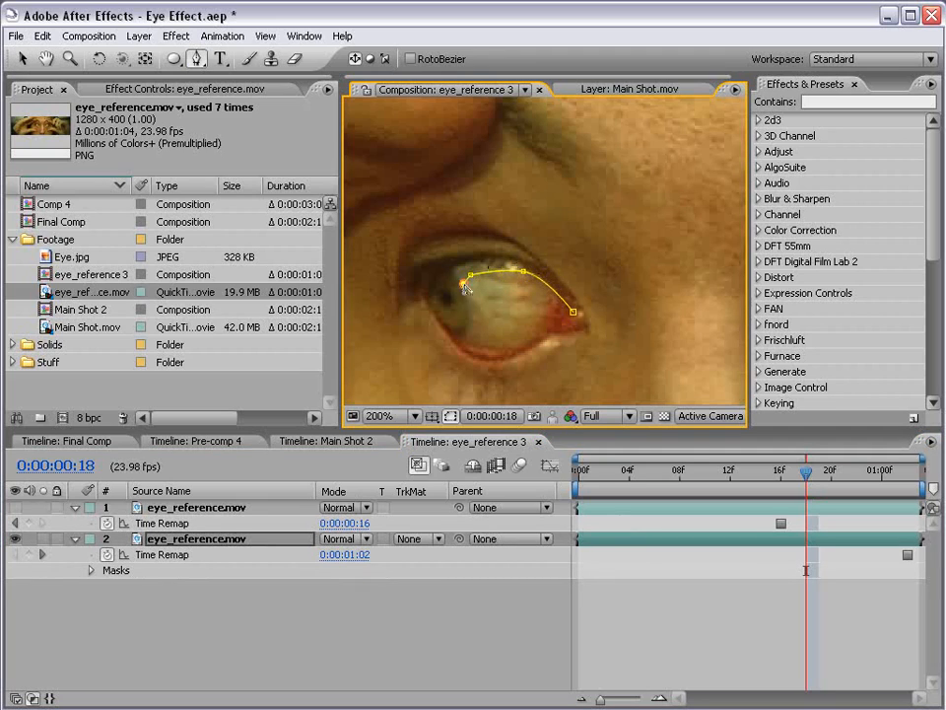
pyautogui.click(471, 336)
pyautogui.click(510, 344)
pyautogui.click(538, 342)
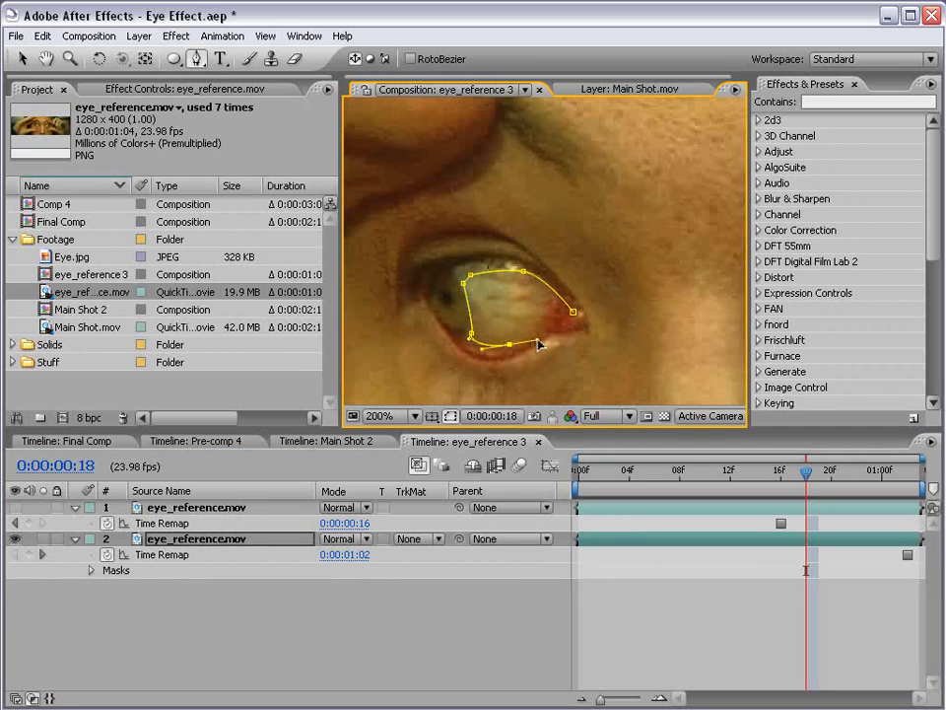
pyautogui.click(574, 312)
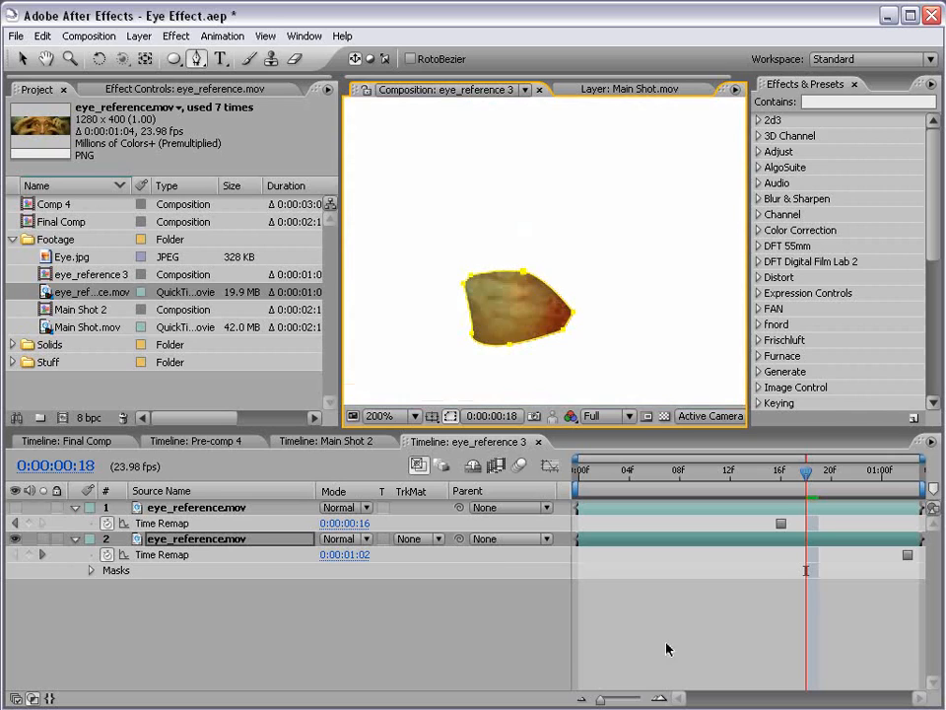
pyautogui.click(666, 649)
# Show the upper eye_reference.mov layer and draw a closed Pen mask around its eye white, leaving out the iris
pyautogui.click(15, 507)
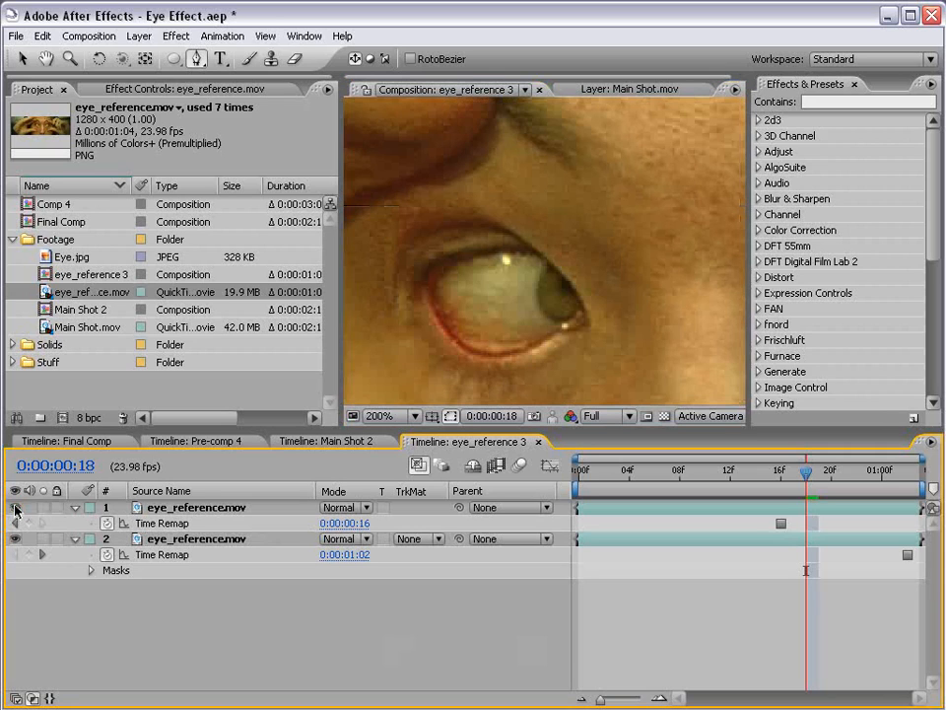
pyautogui.click(192, 509)
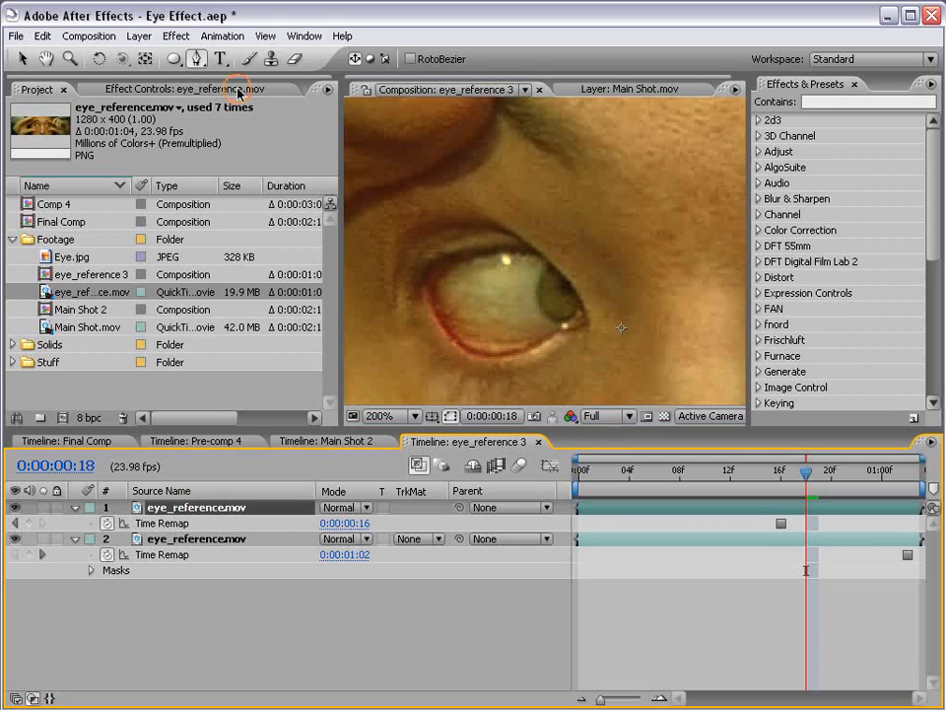
pyautogui.click(537, 264)
pyautogui.moveTo(536, 317); pyautogui.dragTo(538, 331)
pyautogui.moveTo(468, 337); pyautogui.dragTo(447, 329)
pyautogui.click(435, 286)
pyautogui.moveTo(458, 259); pyautogui.dragTo(480, 263)
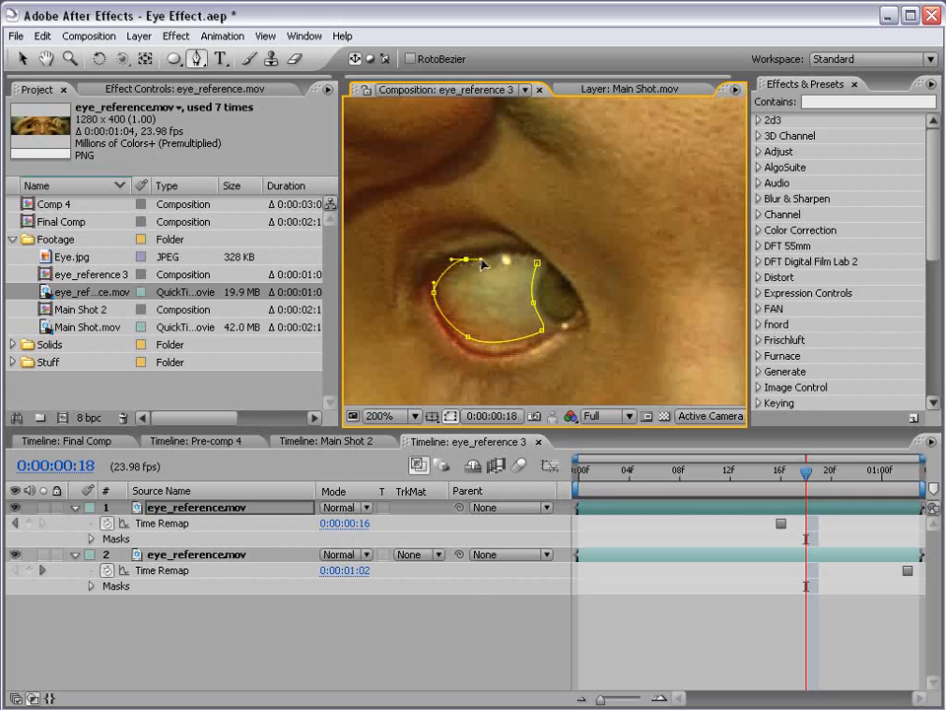
pyautogui.click(538, 266)
pyautogui.click(637, 652)
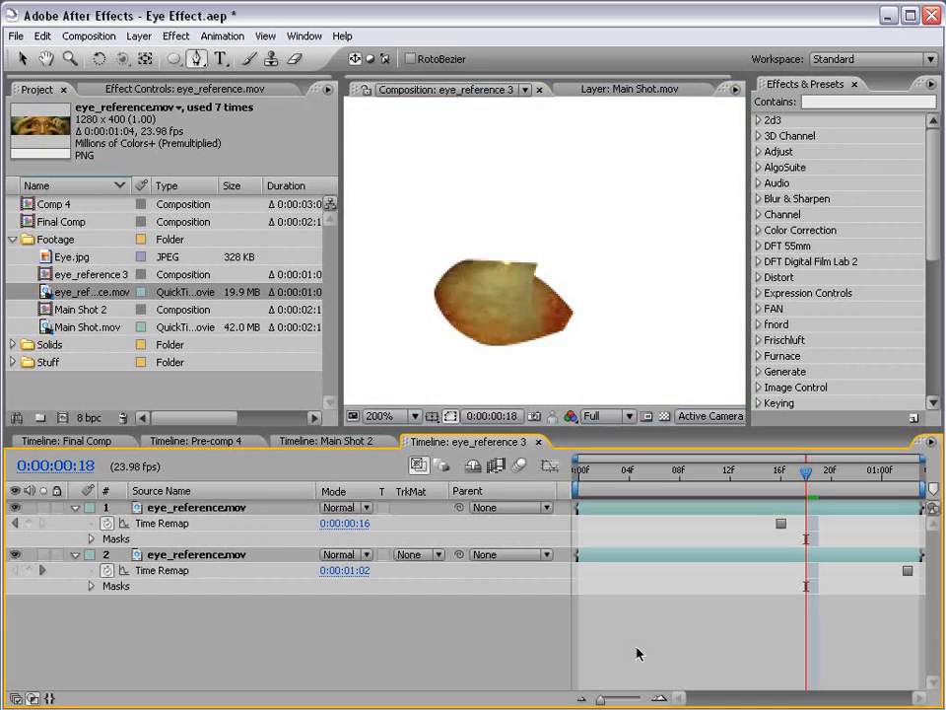
# Shift the upper masked eye piece slightly down and left to line it up with the lower piece
pyautogui.press('v')
pyautogui.moveTo(493, 283); pyautogui.dragTo(489, 292)
pyautogui.click(671, 606)
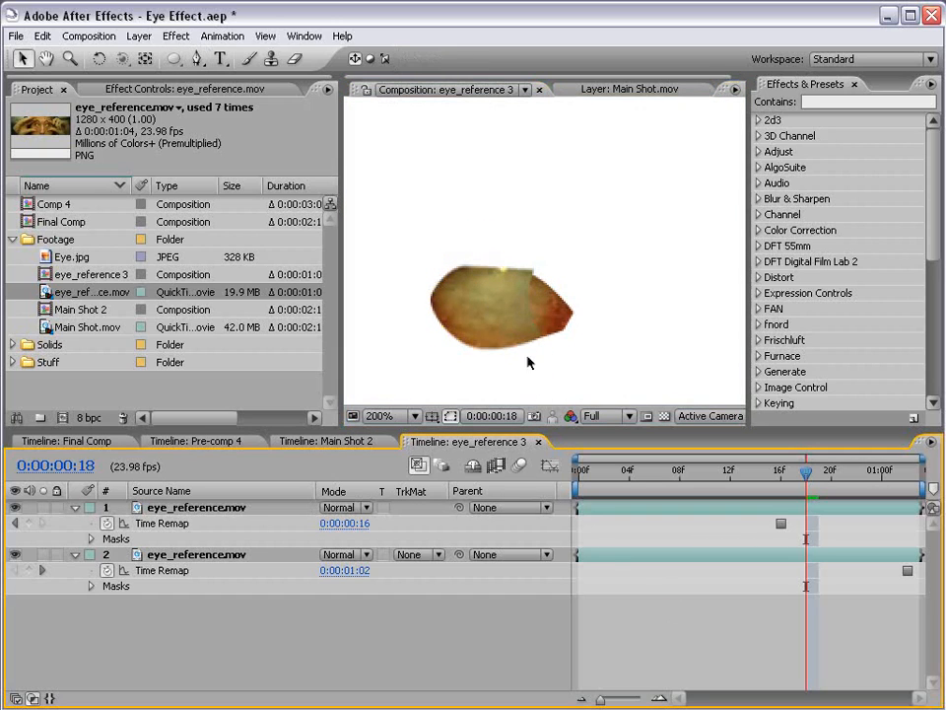
# Draw a rectangular mask on the upper eye_reference.mov layer, overlapping the side of its eye white nearest the red inner corner
pyautogui.click(552, 291)
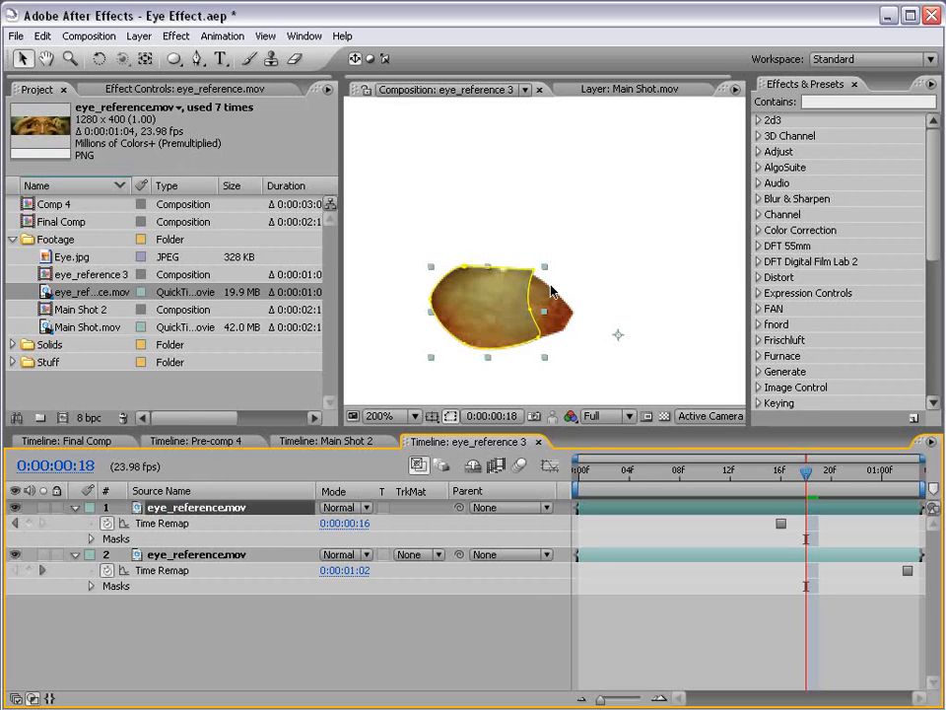
pyautogui.moveTo(173, 58); pyautogui.dragTo(254, 65)
pyautogui.moveTo(663, 224); pyautogui.dragTo(516, 372)
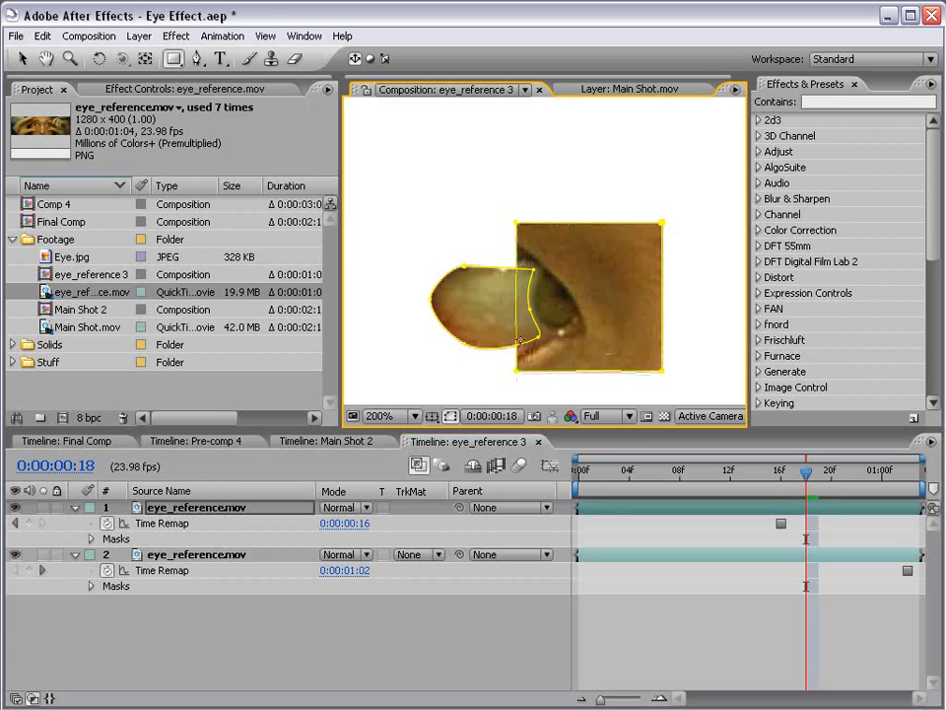
# Reveal all mask properties of the upper eye_reference.mov layer and set the rectangular Mask 2 to Subtract
pyautogui.click(202, 509)
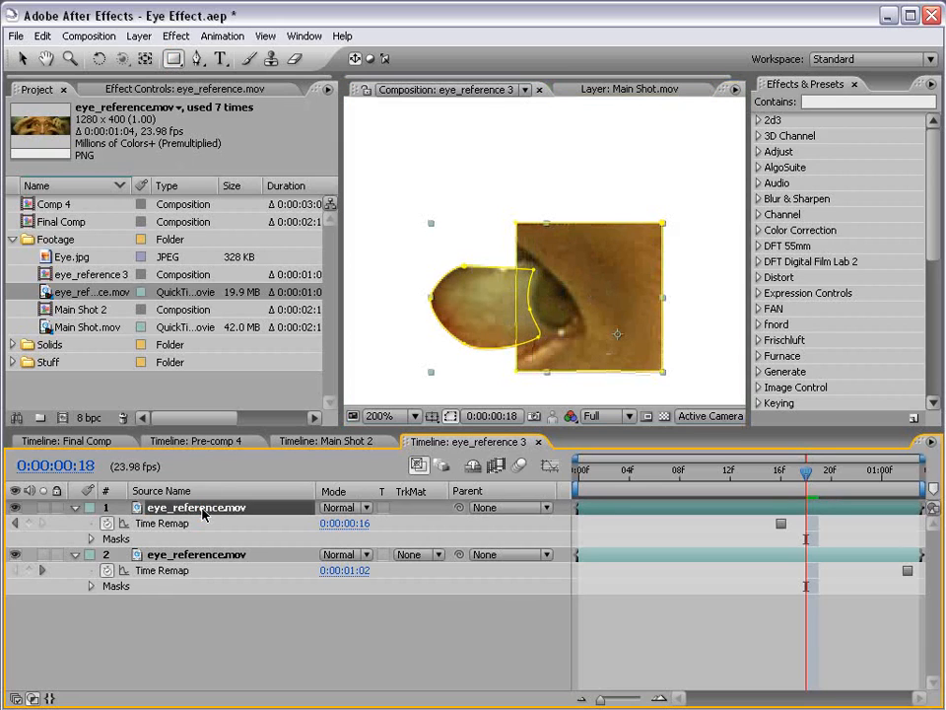
pyautogui.press('m')
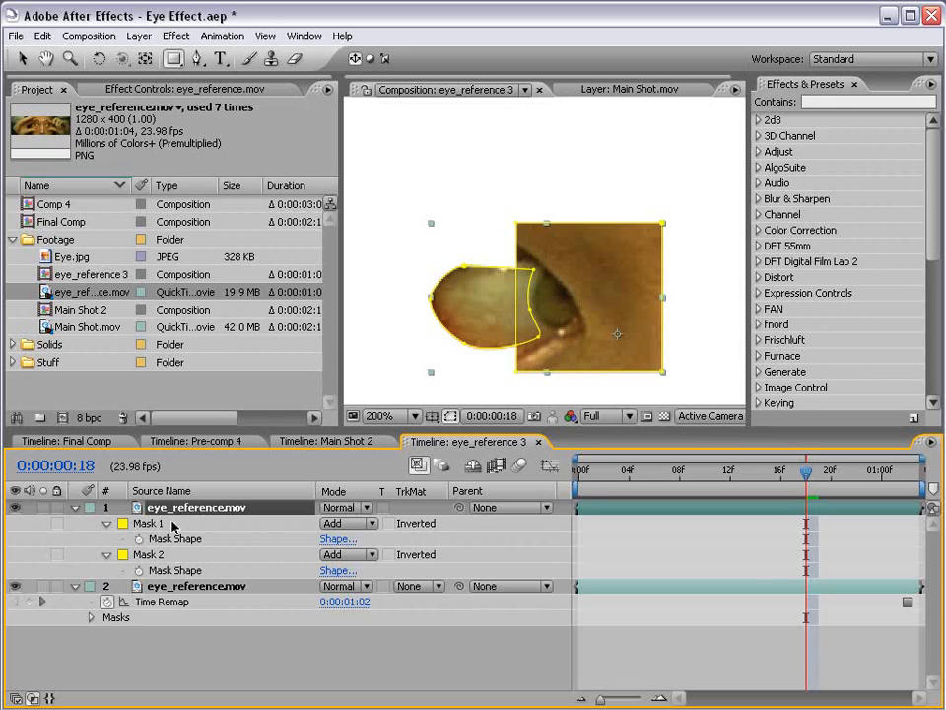
pyautogui.press('m')
pyautogui.press('m')
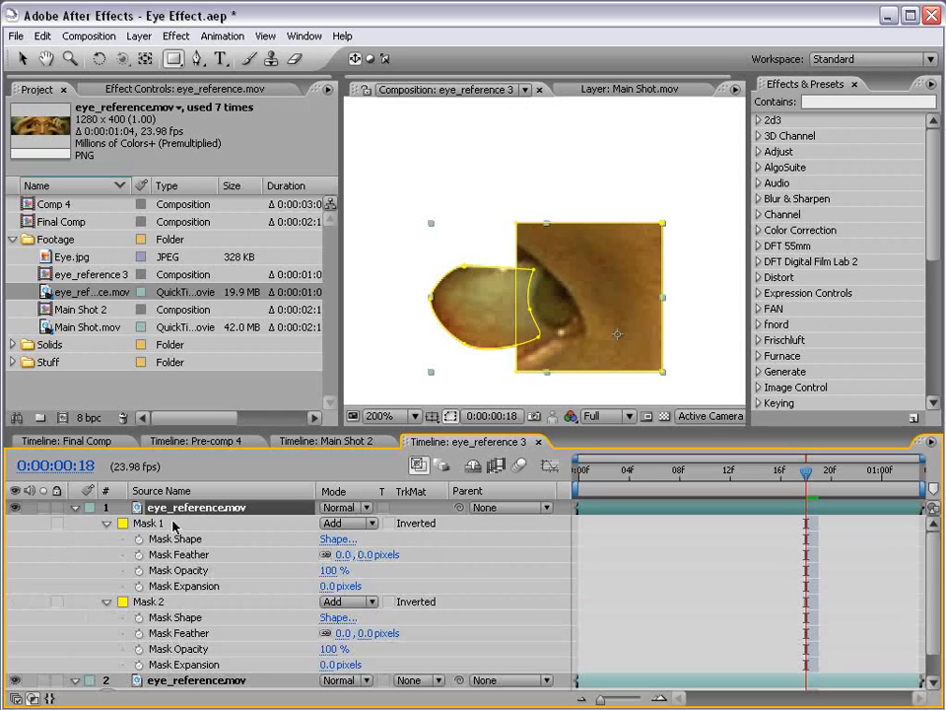
pyautogui.click(129, 602)
pyautogui.click(342, 603)
pyautogui.click(367, 617)
pyautogui.click(607, 574)
pyautogui.press('v')
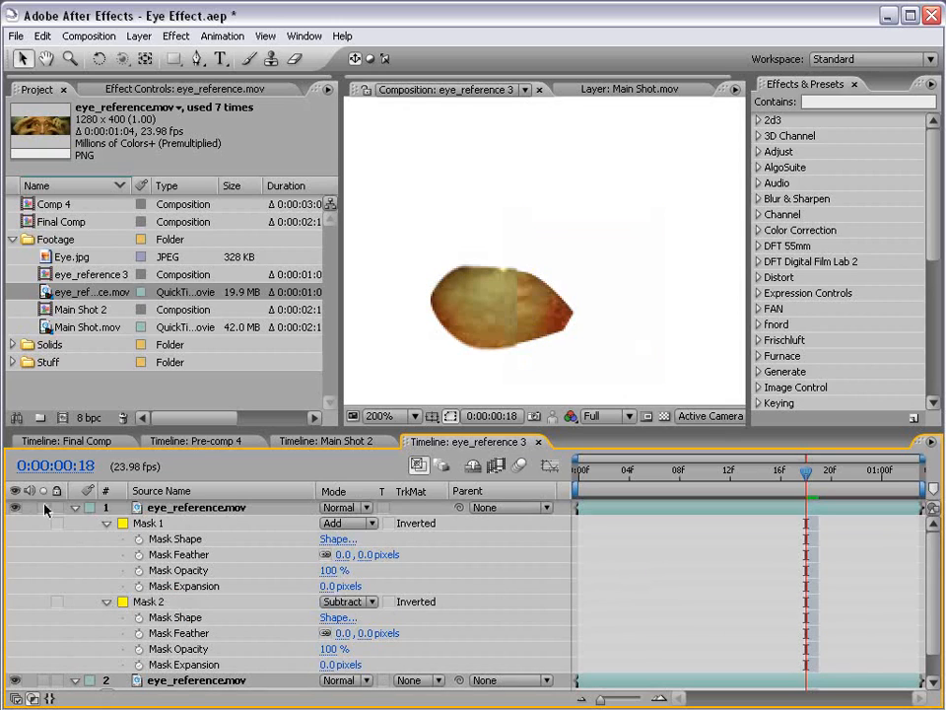
# Feather the upper layer's Mask 2 to 30 pixels to blend the seam, checking the cut edge with the lower layer hidden
pyautogui.click(75, 508)
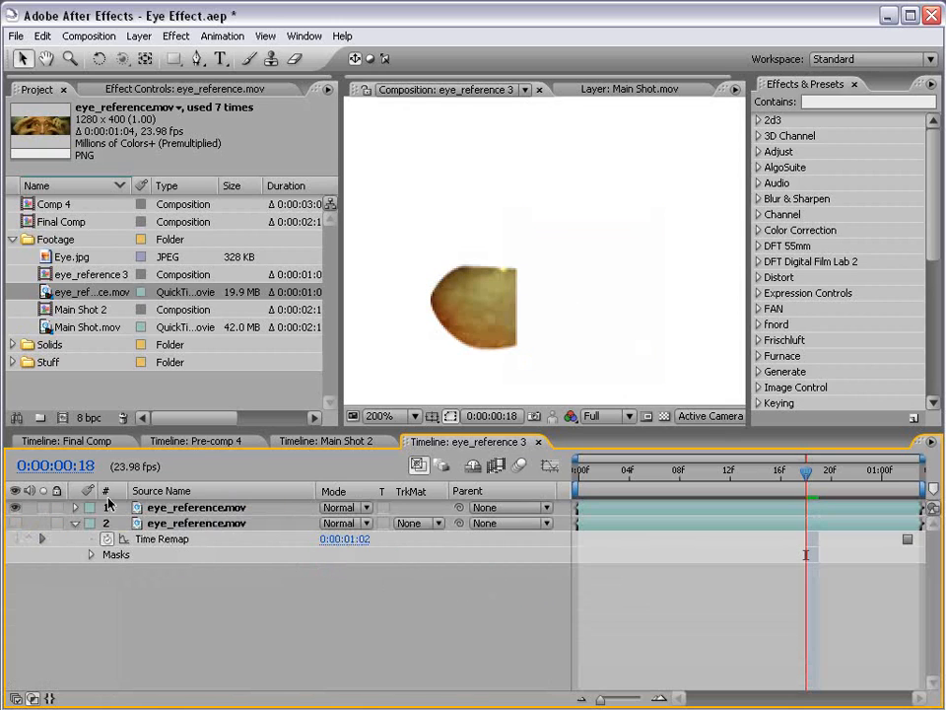
pyautogui.click(75, 508)
pyautogui.click(146, 633)
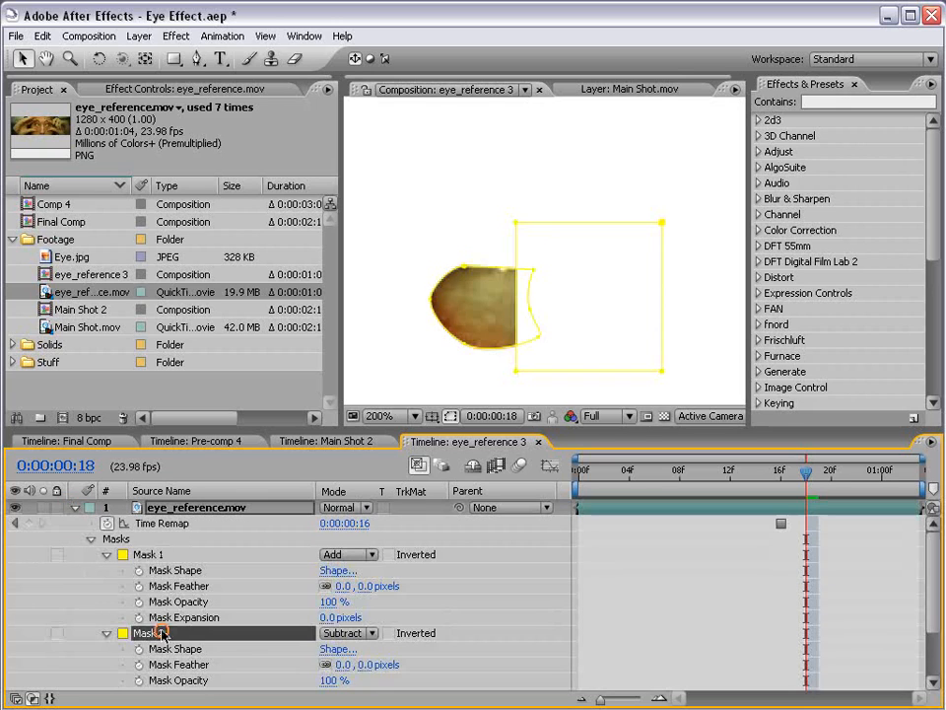
pyautogui.moveTo(365, 668)
pyautogui.mouseDown()
pyautogui.moveTo(349, 669)
pyautogui.moveTo(373, 671)
pyautogui.mouseUp()
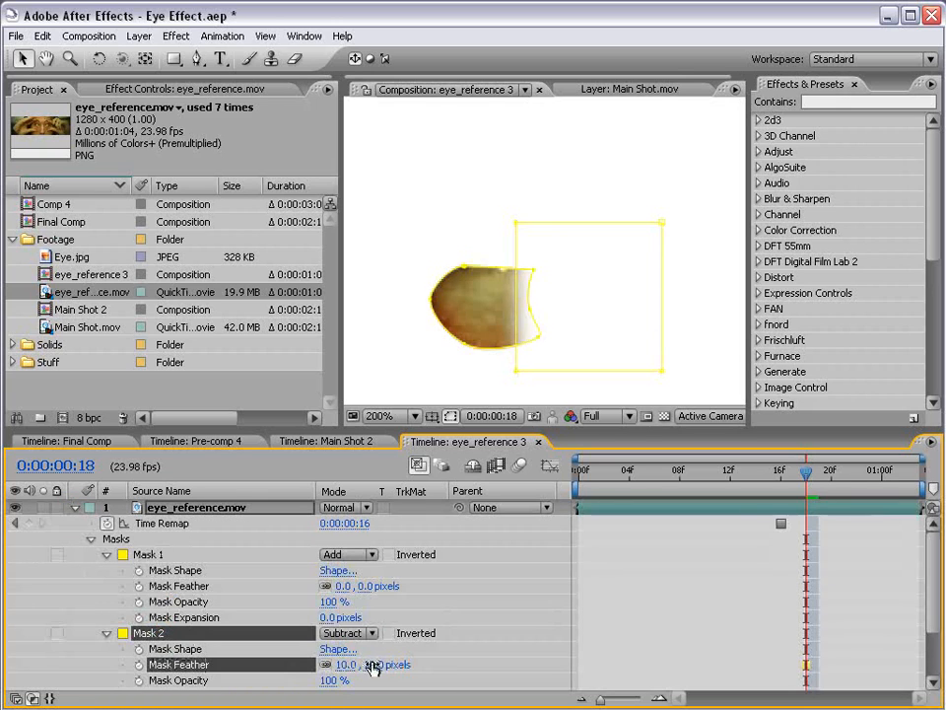
pyautogui.click(75, 507)
pyautogui.click(15, 522)
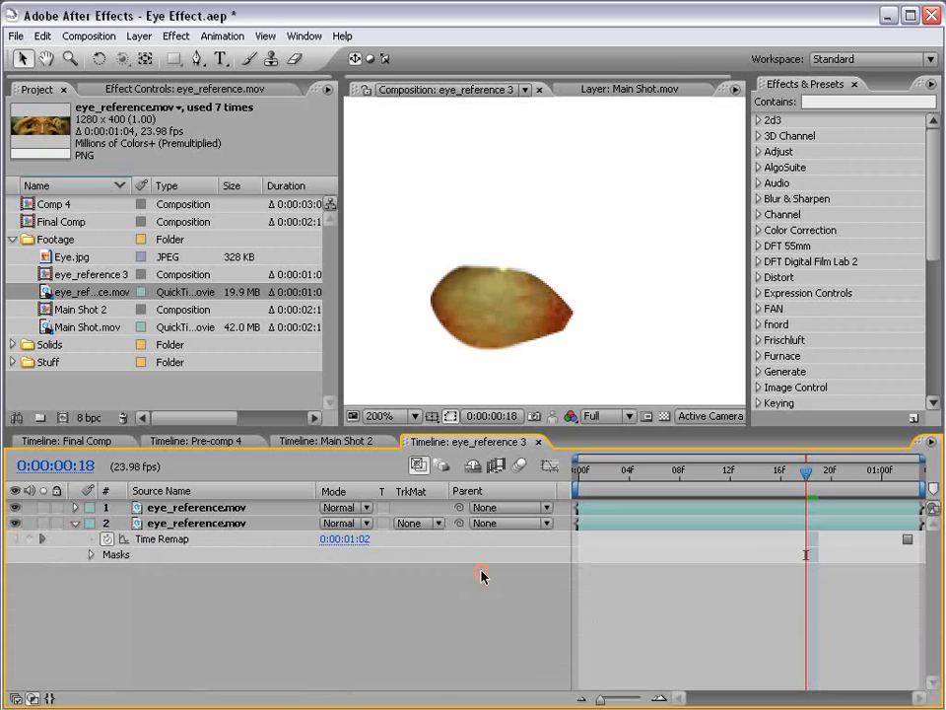
pyautogui.click(185, 509)
pyautogui.press('f')
pyautogui.moveTo(345, 570)
pyautogui.mouseDown()
pyautogui.moveTo(364, 571)
pyautogui.moveTo(357, 571)
pyautogui.mouseUp()
pyautogui.click(655, 610)
pyautogui.click(654, 610)
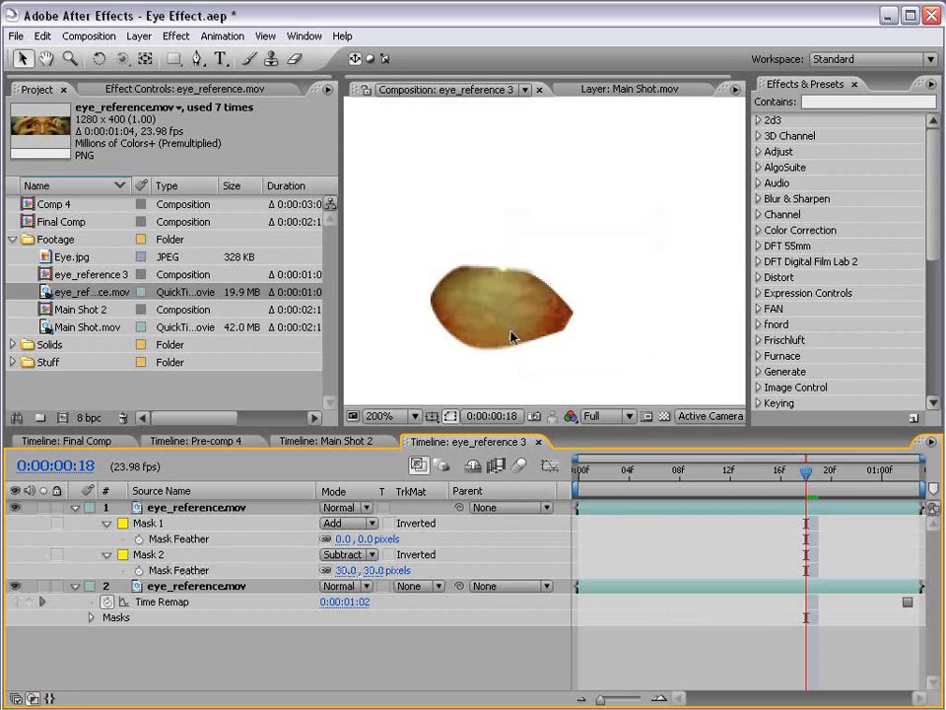
# Resize the eye_reference 3 composition to 200 by 200 pixels
pyautogui.press('`')
pyautogui.press('`')
pyautogui.press(',')
pyautogui.press(',')
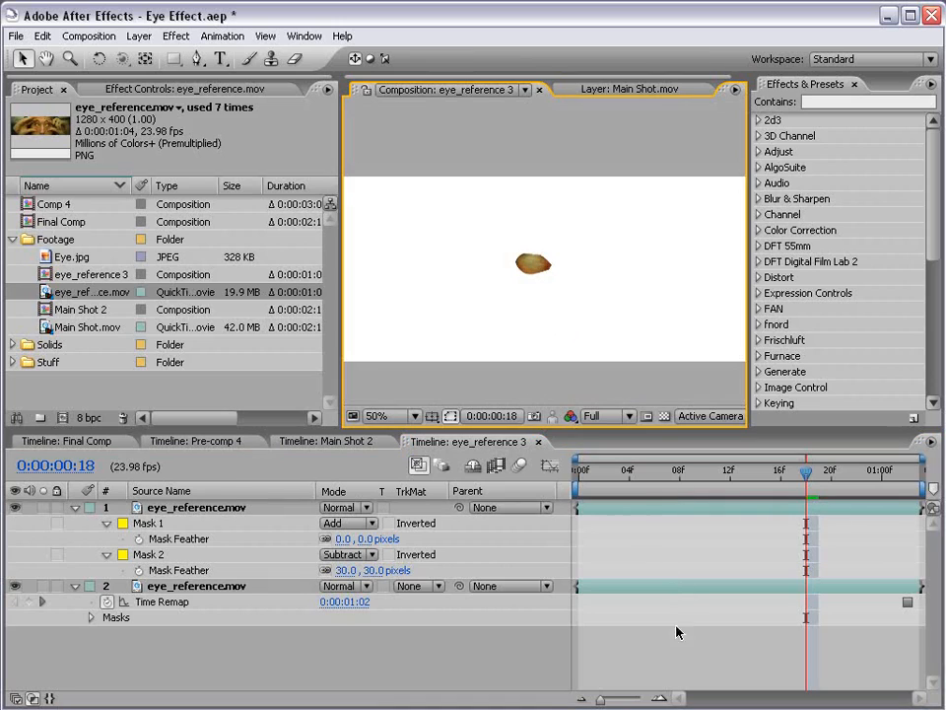
pyautogui.click(104, 37)
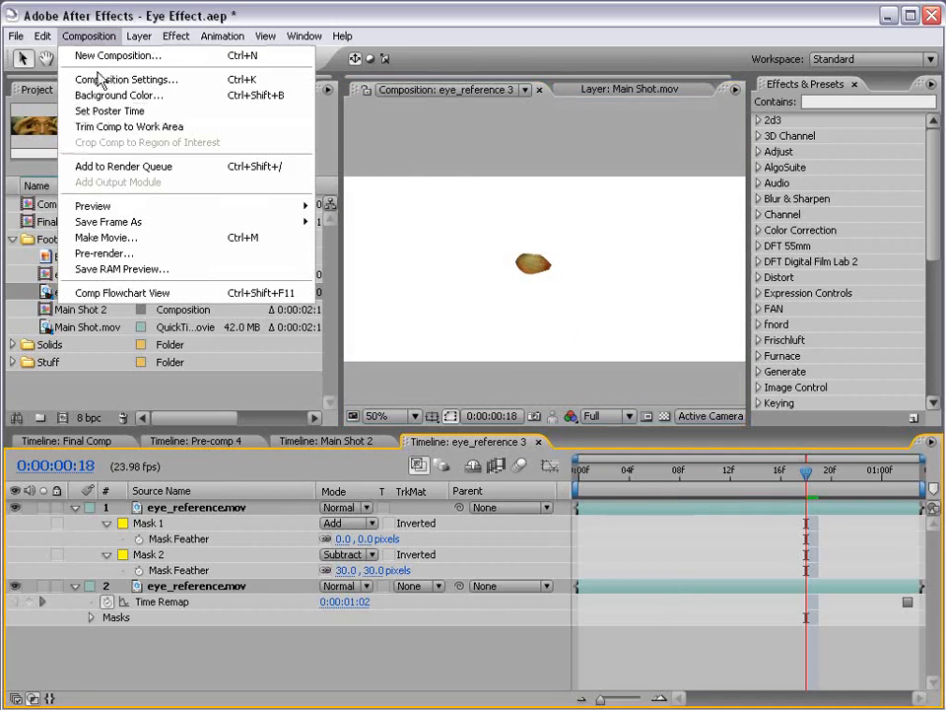
pyautogui.click(195, 88)
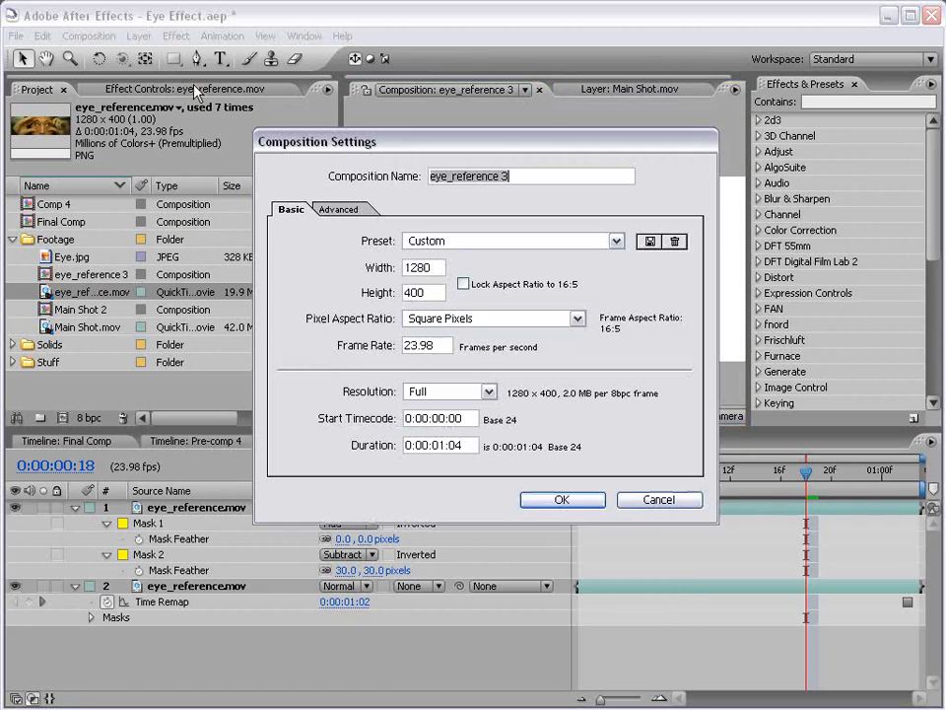
pyautogui.doubleClick(416, 267)
pyautogui.write('200')
pyautogui.press('Tab')
pyautogui.write('200')
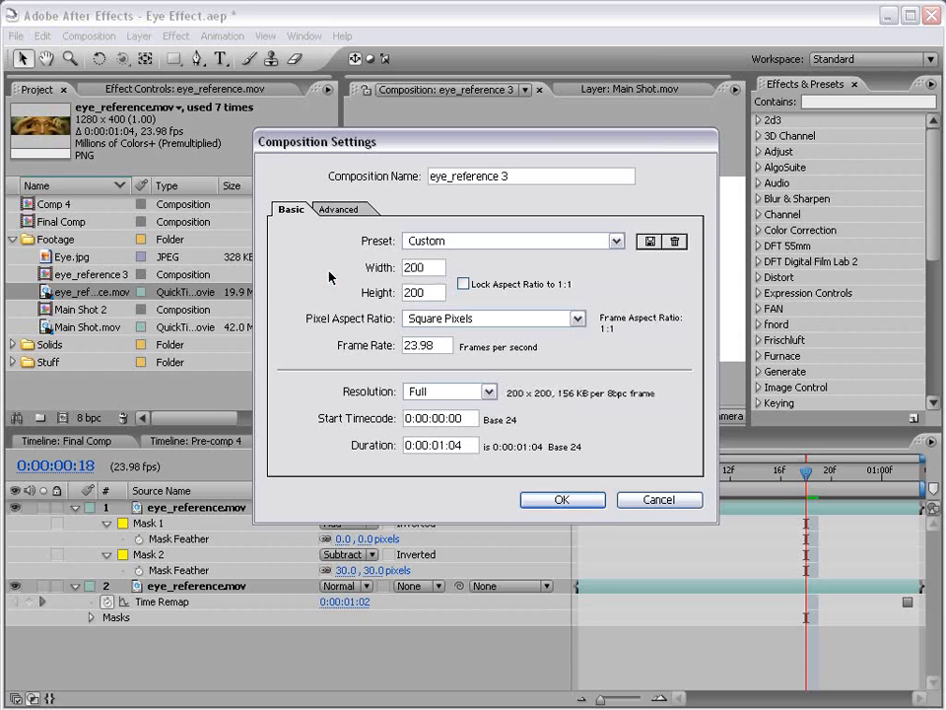
pyautogui.click(548, 506)
# Move both eye_reference.mov layers together to center the eyeball in the composition, using the title-safe guides temporarily
pyautogui.click(177, 599)
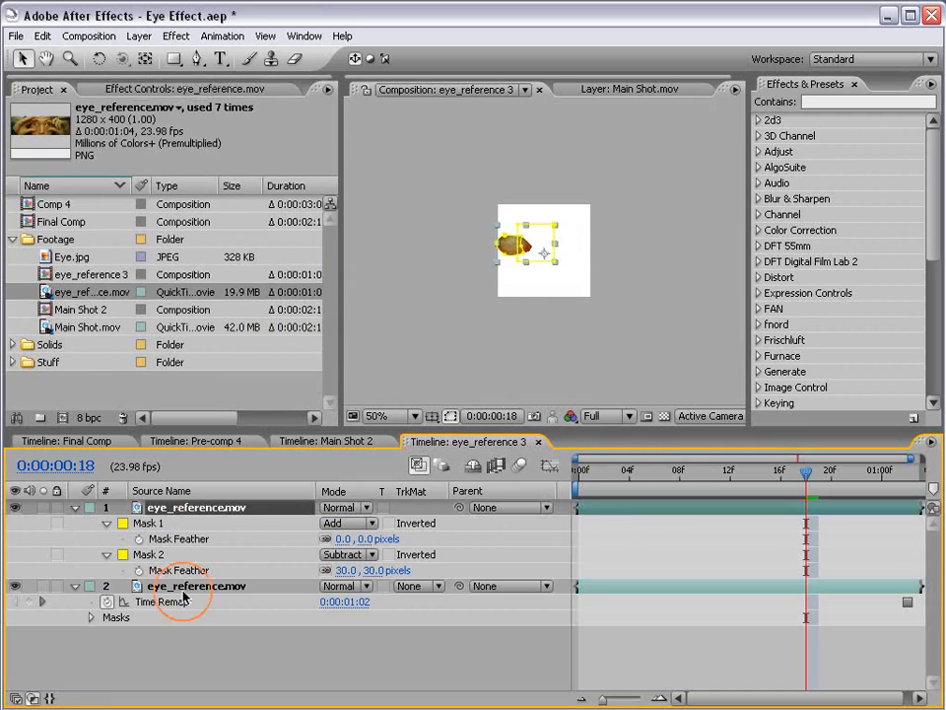
pyautogui.click(544, 255)
pyautogui.moveTo(543, 255); pyautogui.dragTo(553, 259)
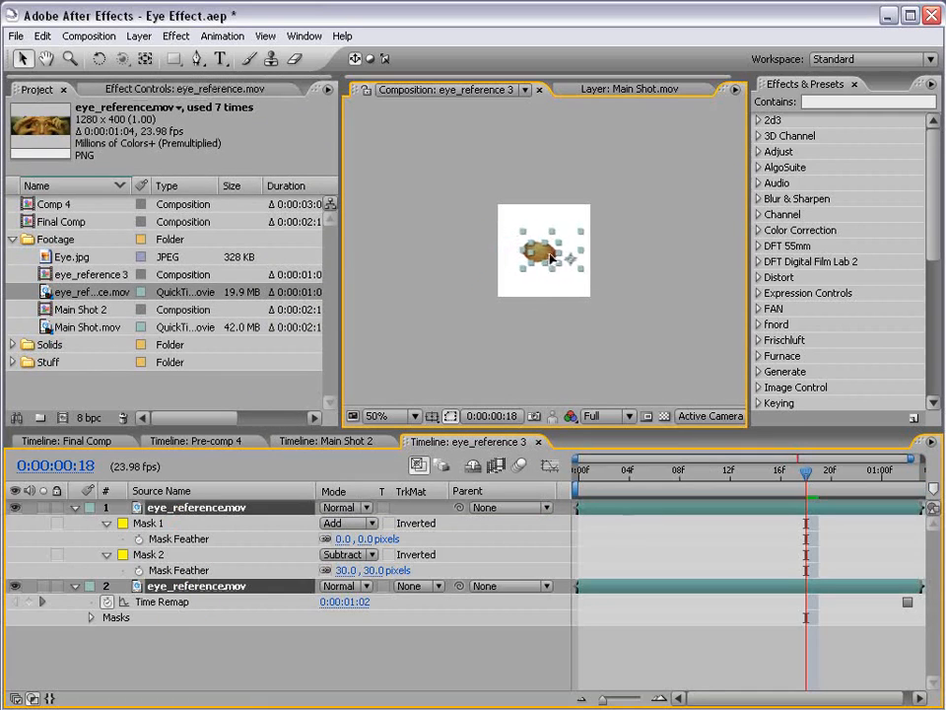
pyautogui.press('.')
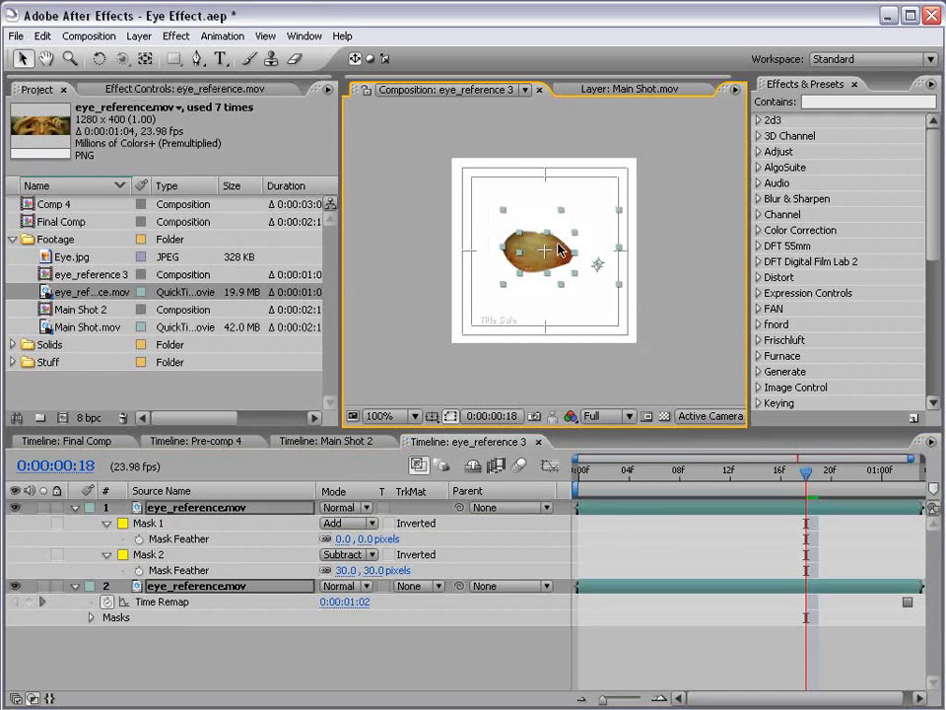
pyautogui.click(563, 373)
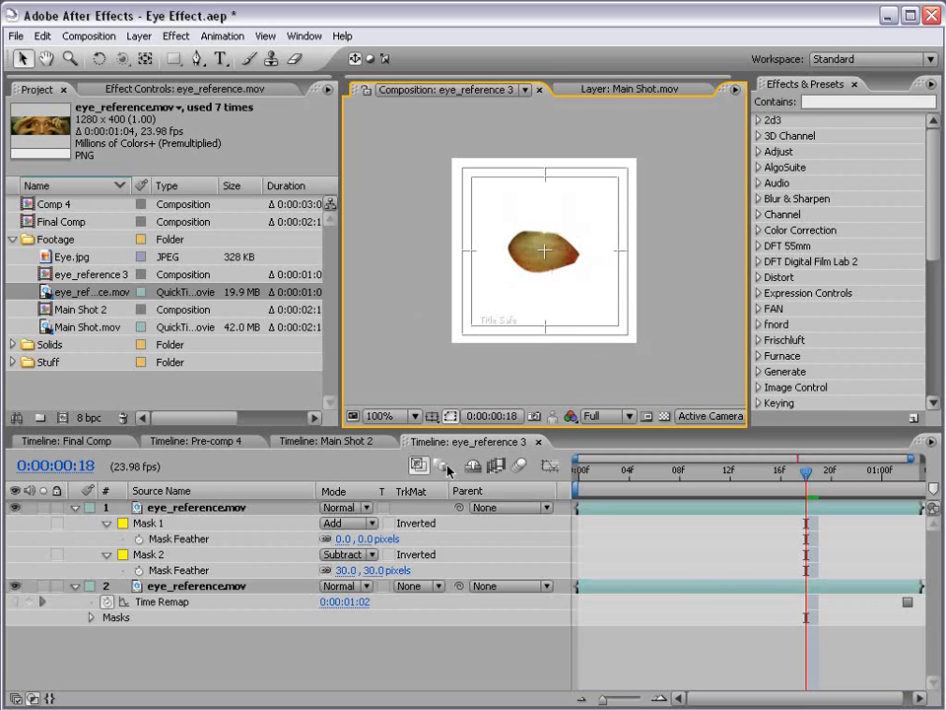
pyautogui.press("'")
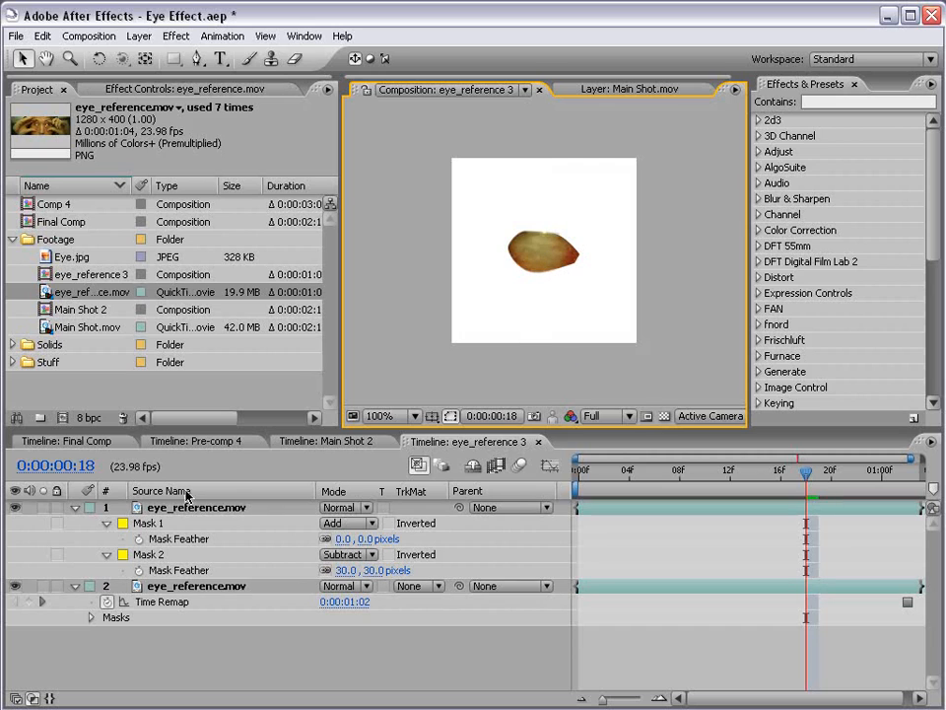
# Set the eye_reference 3 composition's duration to 0:00:03:04
pyautogui.click(89, 35)
pyautogui.click(111, 81)
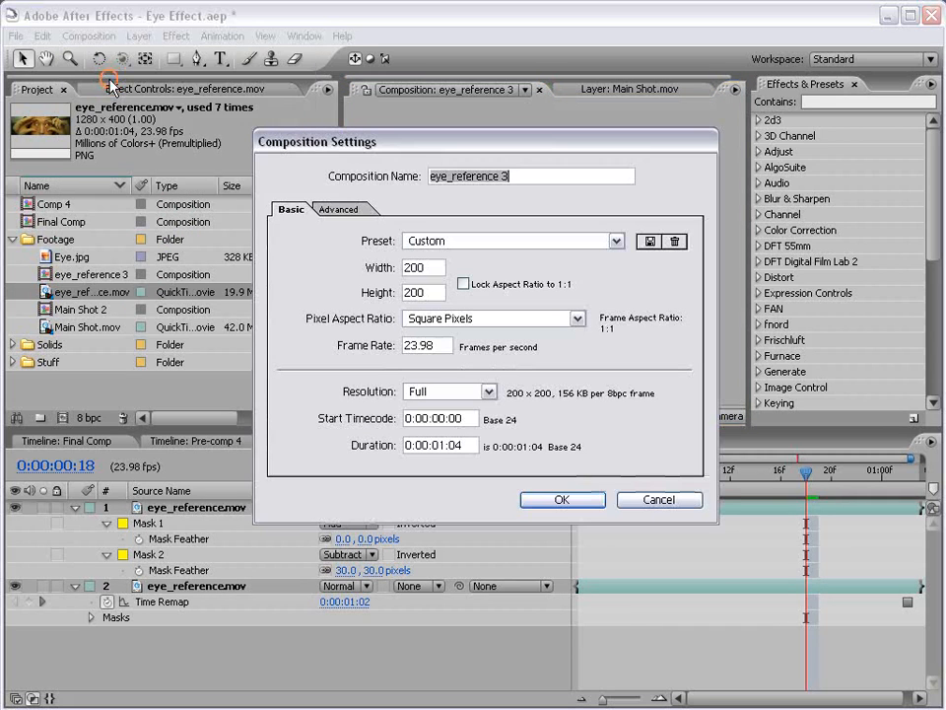
pyautogui.moveTo(446, 446); pyautogui.dragTo(439, 446)
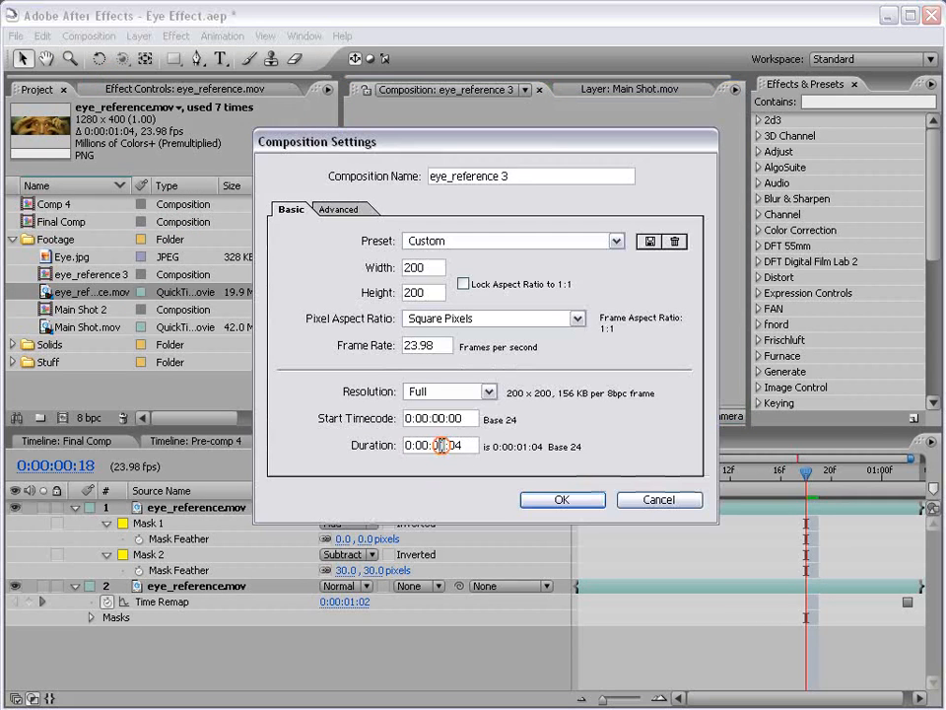
pyautogui.write('3')
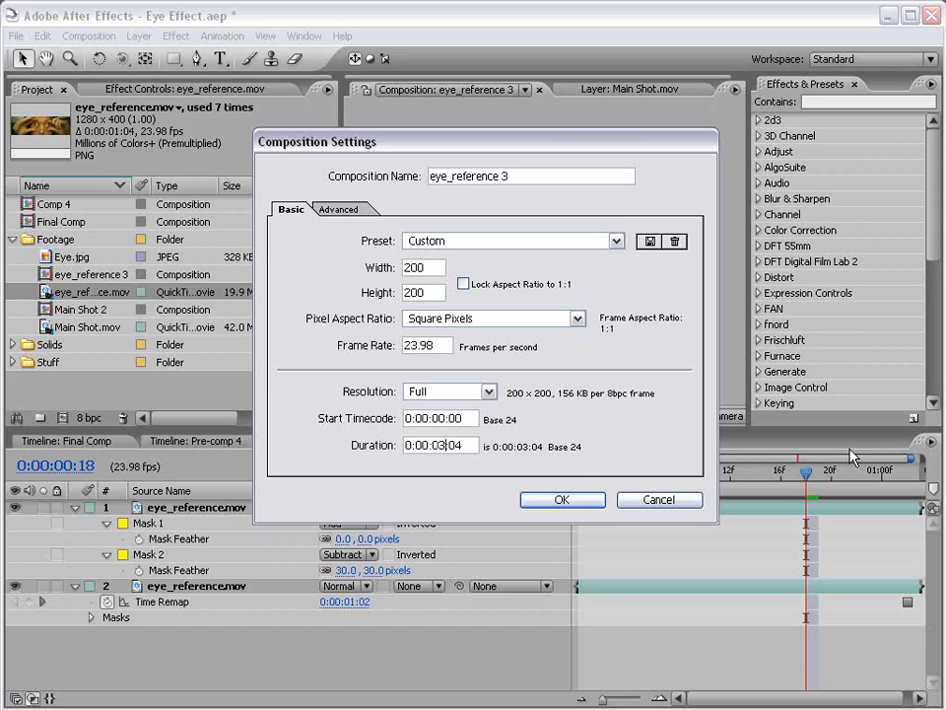
pyautogui.click(562, 500)
# Extend the out points of both eye_reference.mov layers to the end of the composition
pyautogui.moveTo(700, 585); pyautogui.dragTo(926, 576)
pyautogui.moveTo(706, 507); pyautogui.dragTo(922, 507)
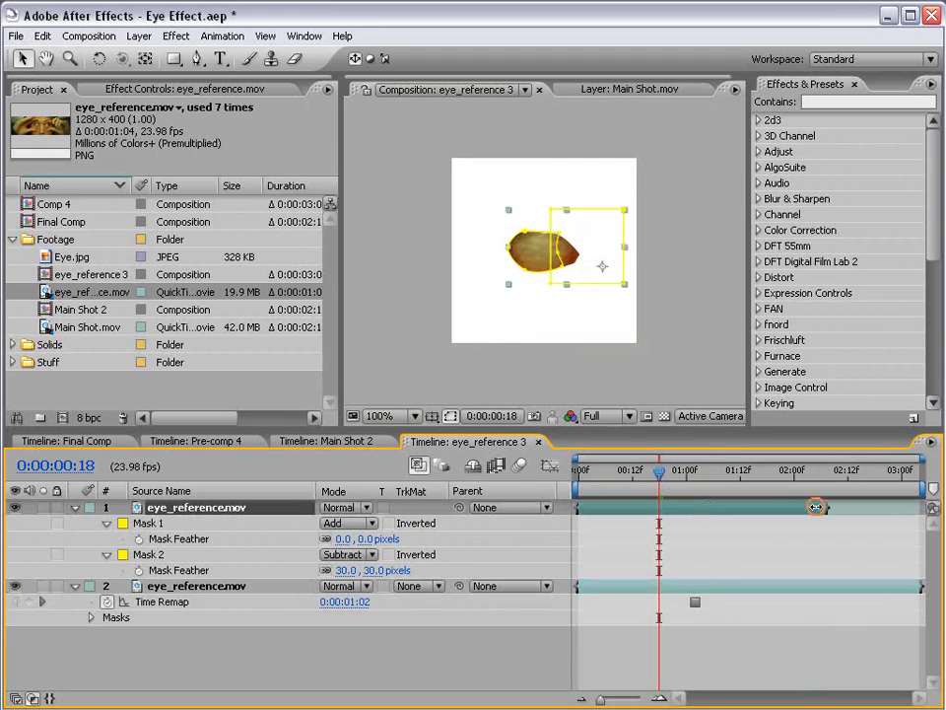
pyautogui.click(695, 660)
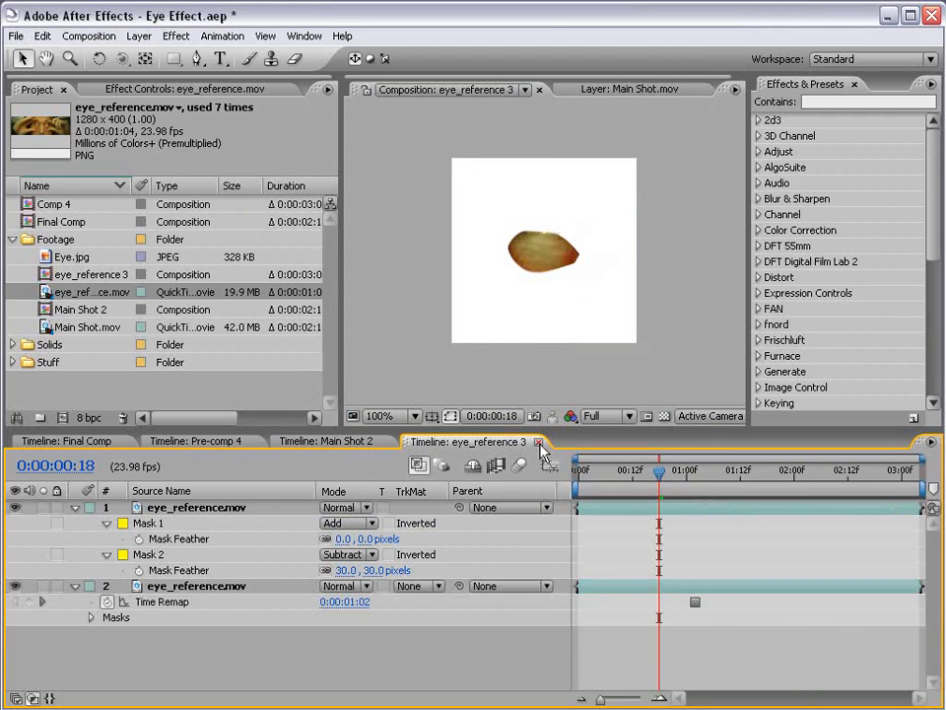
# Close the eye_reference 3 timeline and place that composition over the tracked eye as the top layer in Main Shot 2
pyautogui.click(539, 442)
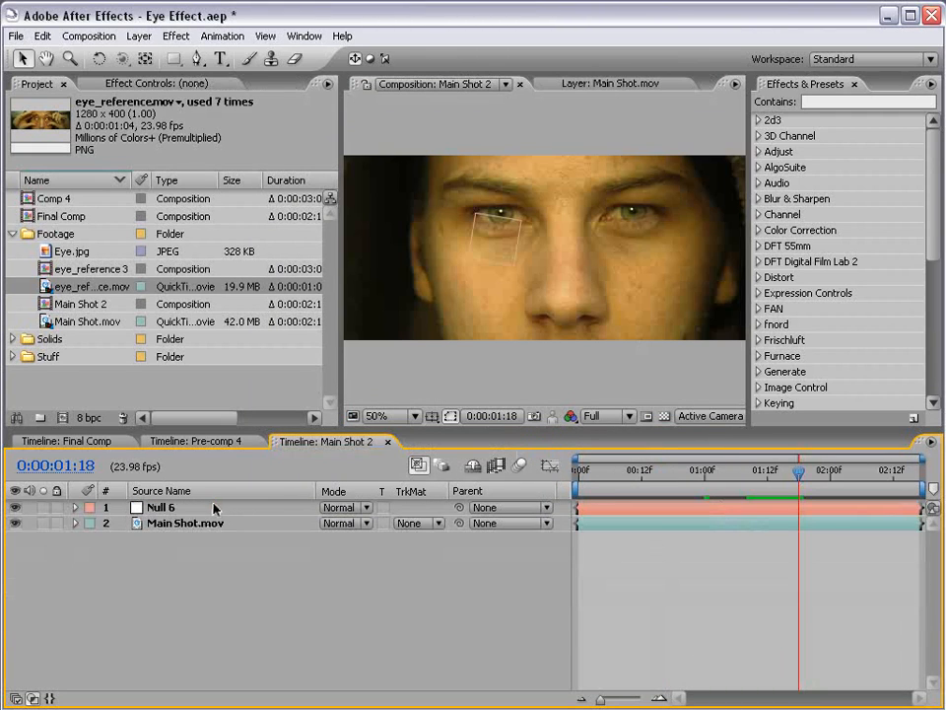
pyautogui.click(214, 508)
pyautogui.click(420, 651)
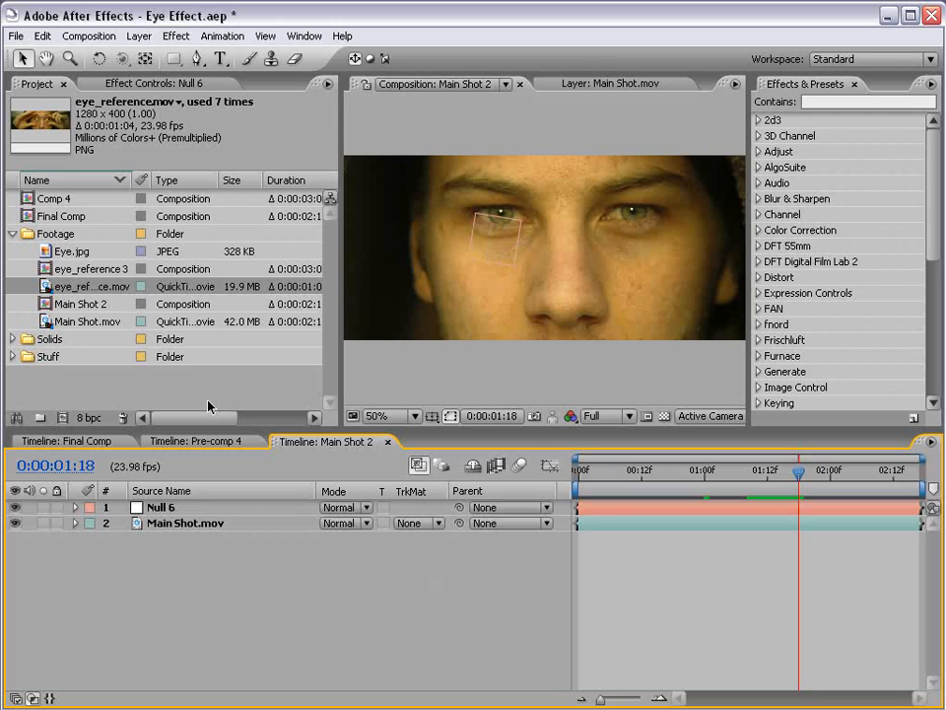
pyautogui.click(75, 272)
pyautogui.moveTo(58, 276); pyautogui.dragTo(498, 211)
pyautogui.click(662, 603)
pyautogui.scroll(1, 530, 218)
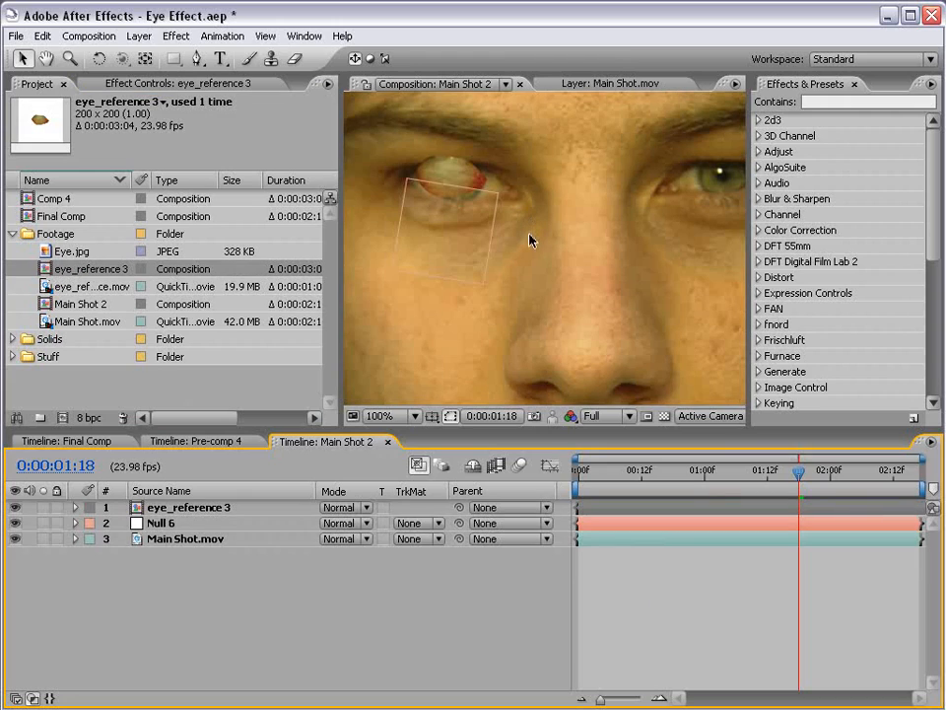
# Scale up the eye_reference 3 layer proportionally and nudge it so the white eyeball covers the tracked eye
pyautogui.click(183, 506)
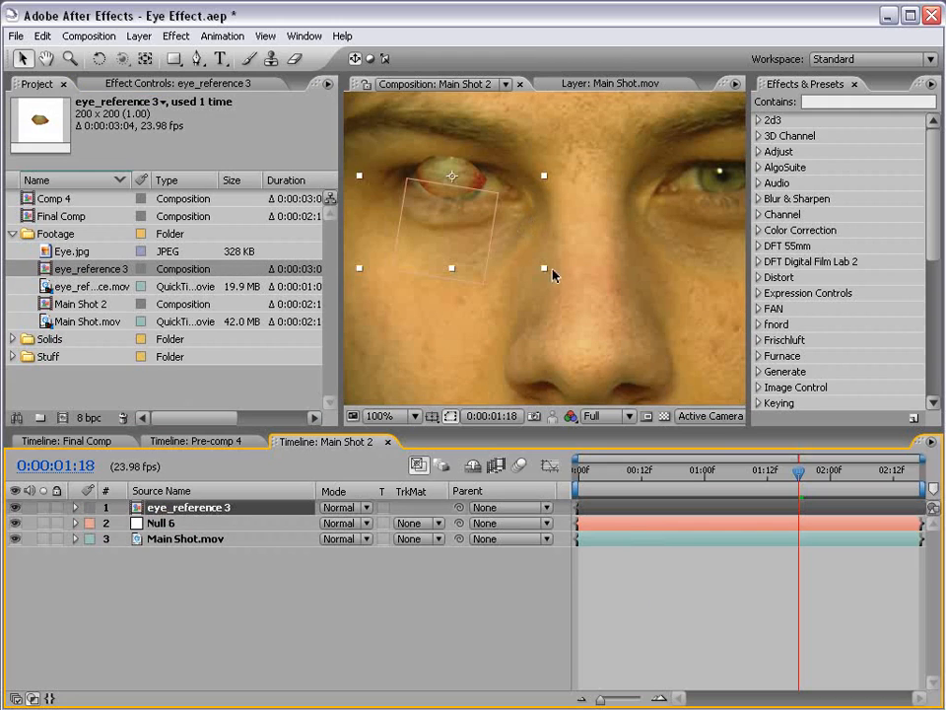
pyautogui.moveTo(547, 268); pyautogui.dragTo(595, 311)
pyautogui.moveTo(429, 210); pyautogui.dragTo(434, 218)
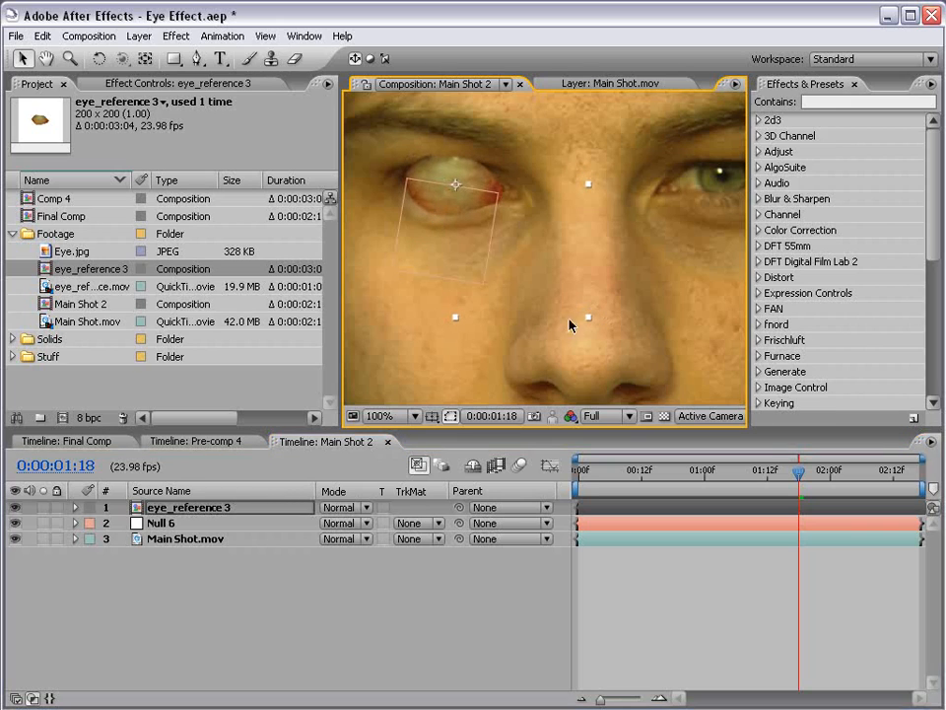
pyautogui.moveTo(591, 319); pyautogui.dragTo(602, 334)
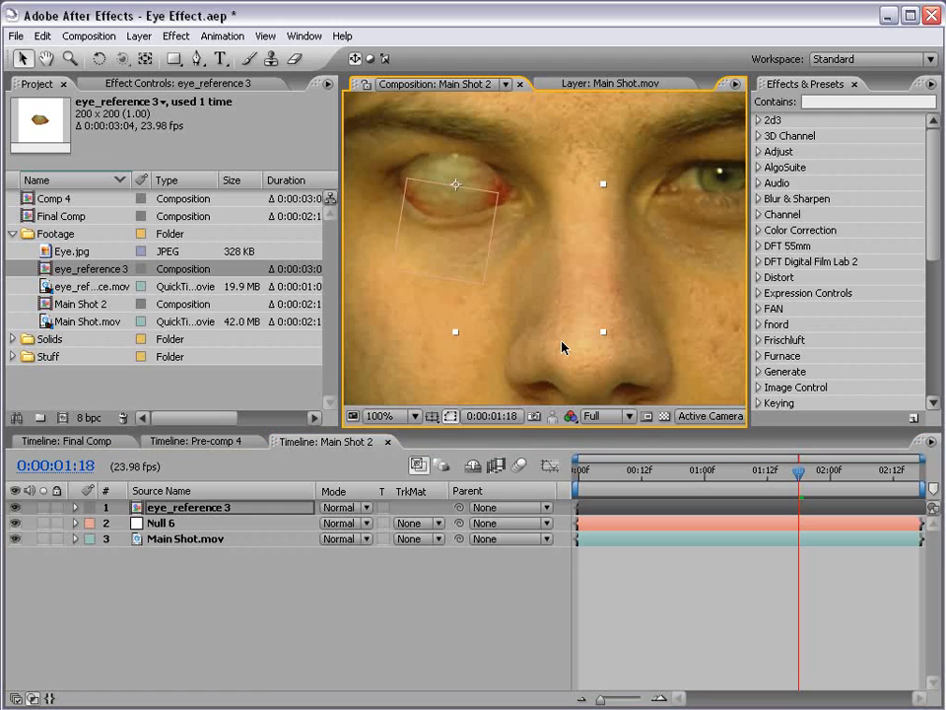
pyautogui.click(623, 615)
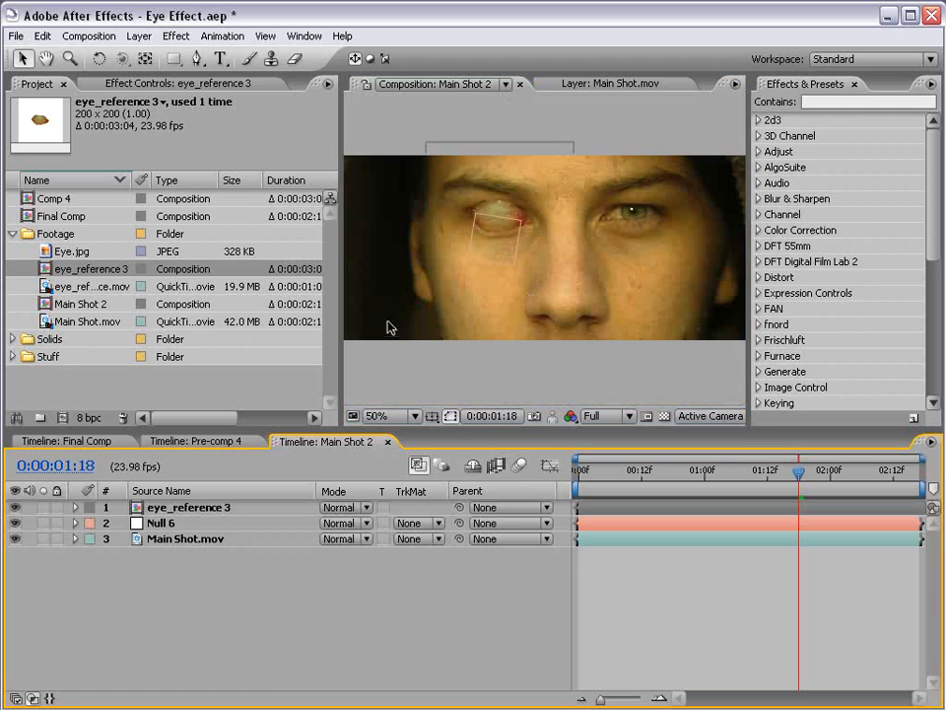
# Parent the eye_reference 3 layer to Null 6 and rename that null layer Left Eye
pyautogui.click(168, 509)
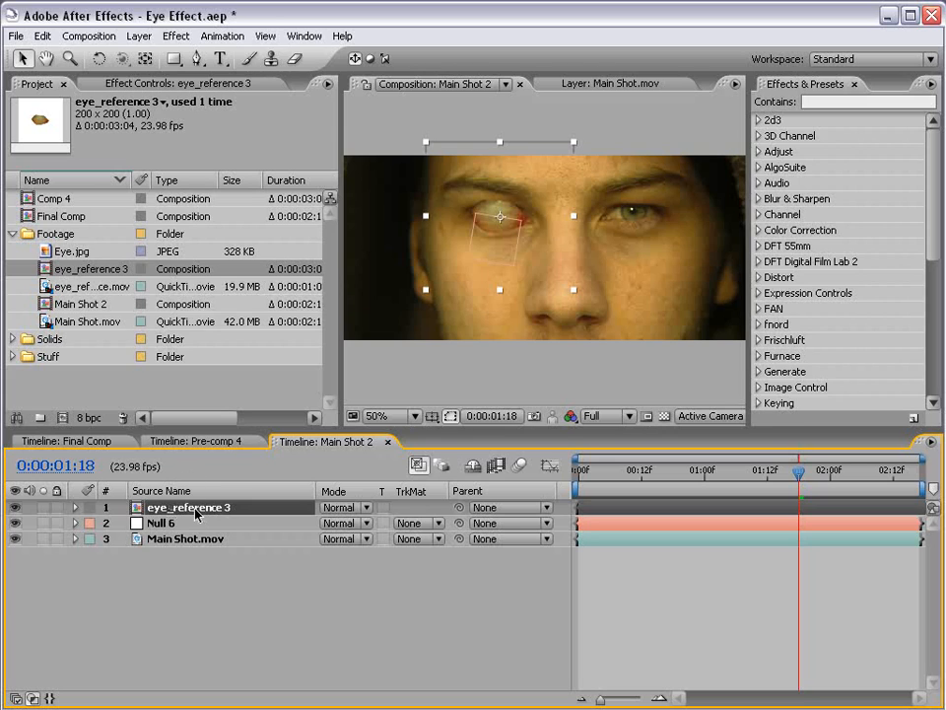
pyautogui.moveTo(460, 509); pyautogui.dragTo(169, 527)
pyautogui.click(169, 525)
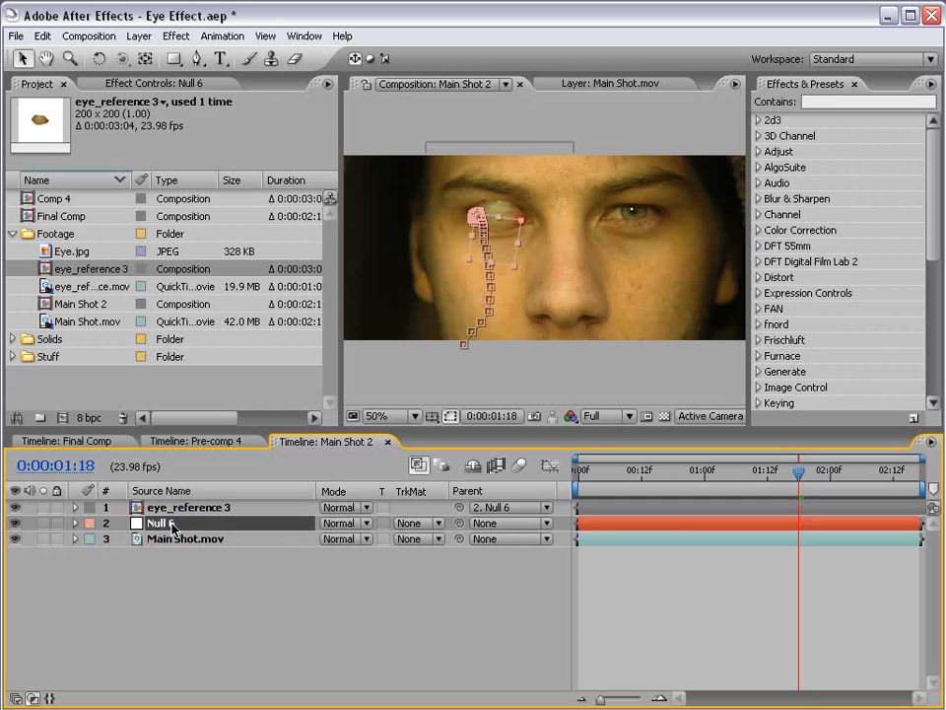
pyautogui.press('Return')
pyautogui.write('Left Eye')
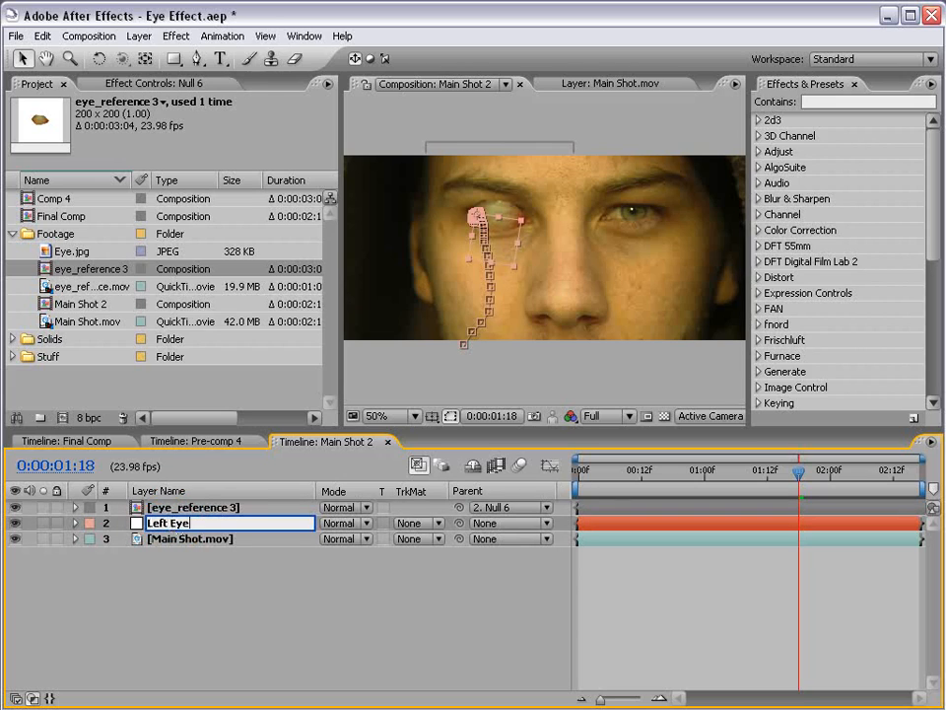
pyautogui.press('Return')
pyautogui.click(261, 612)
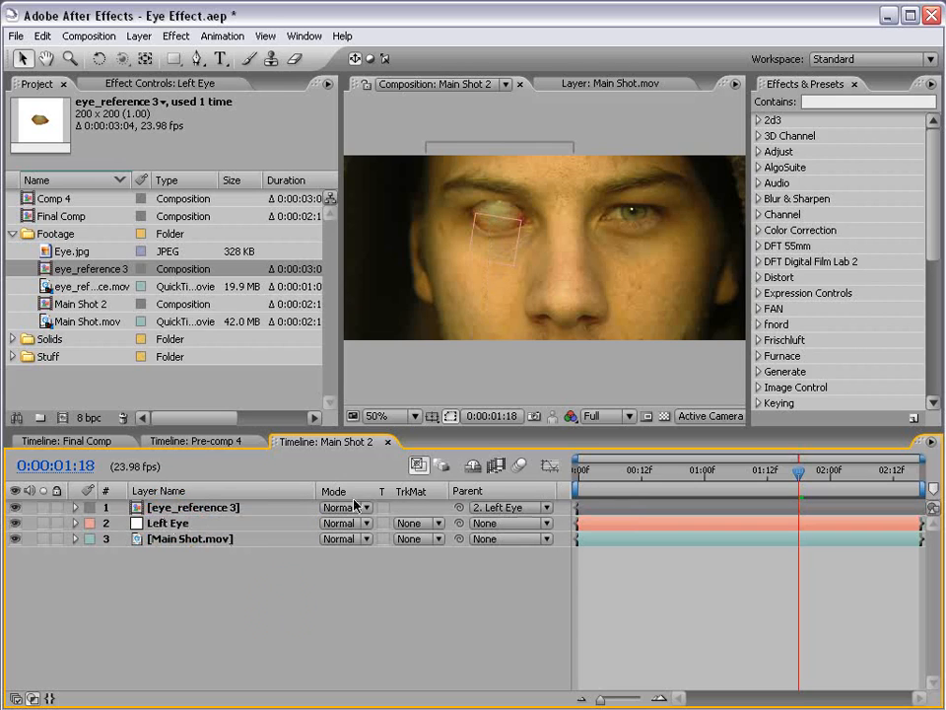
# Trim the eye_reference 3 layer's in point to 0:00:00:17 and hide the layer with the time at 0:00:02:15
pyautogui.moveTo(788, 490); pyautogui.dragTo(671, 510)
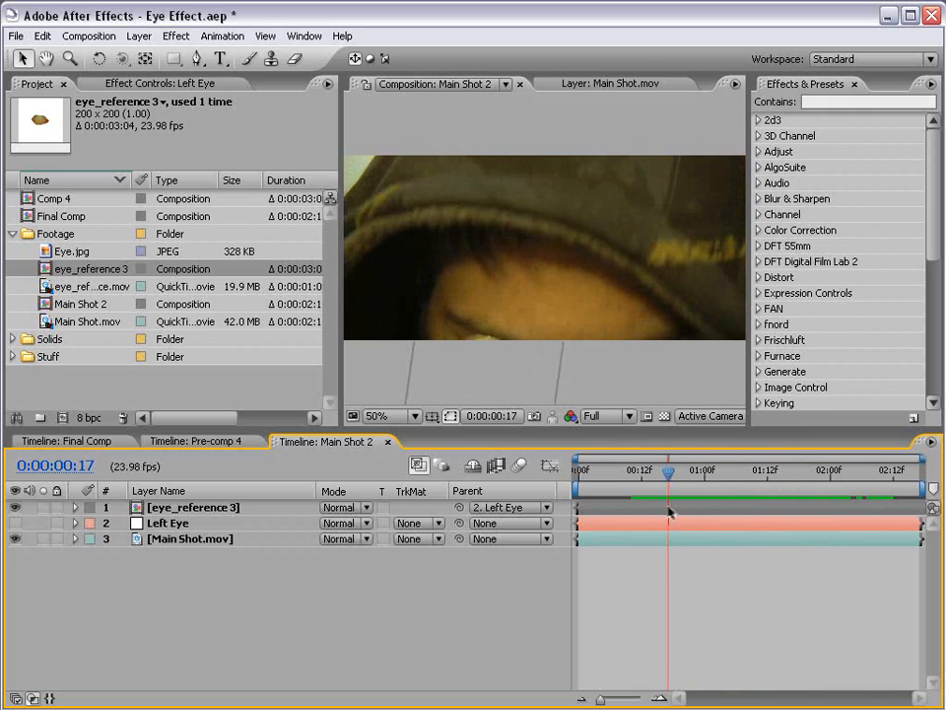
pyautogui.click(673, 509)
pyautogui.hotkey('alt', '[')
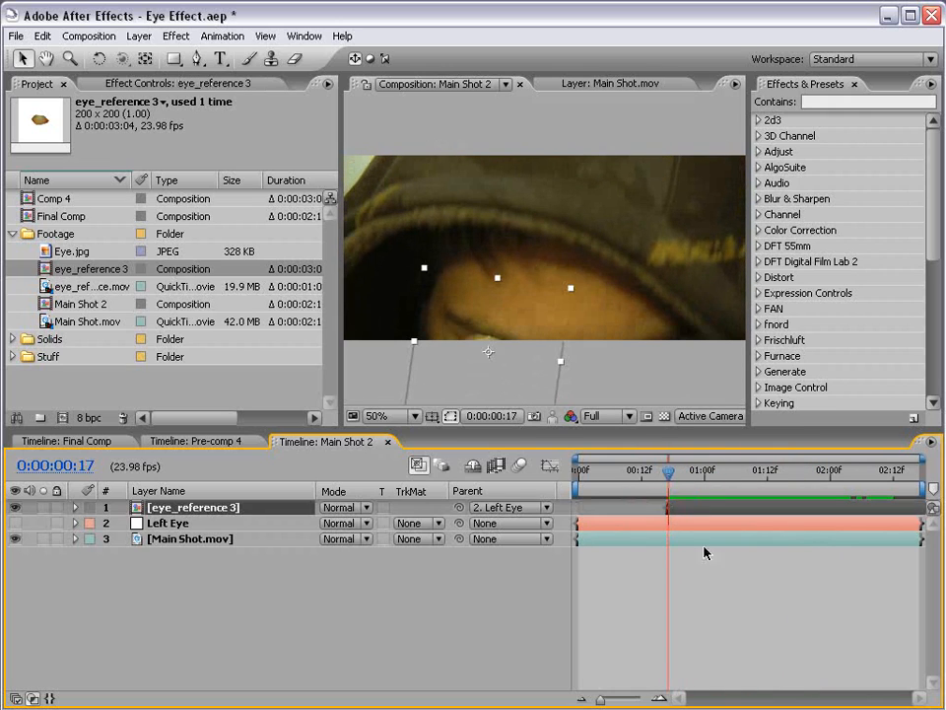
pyautogui.moveTo(668, 476); pyautogui.dragTo(910, 481)
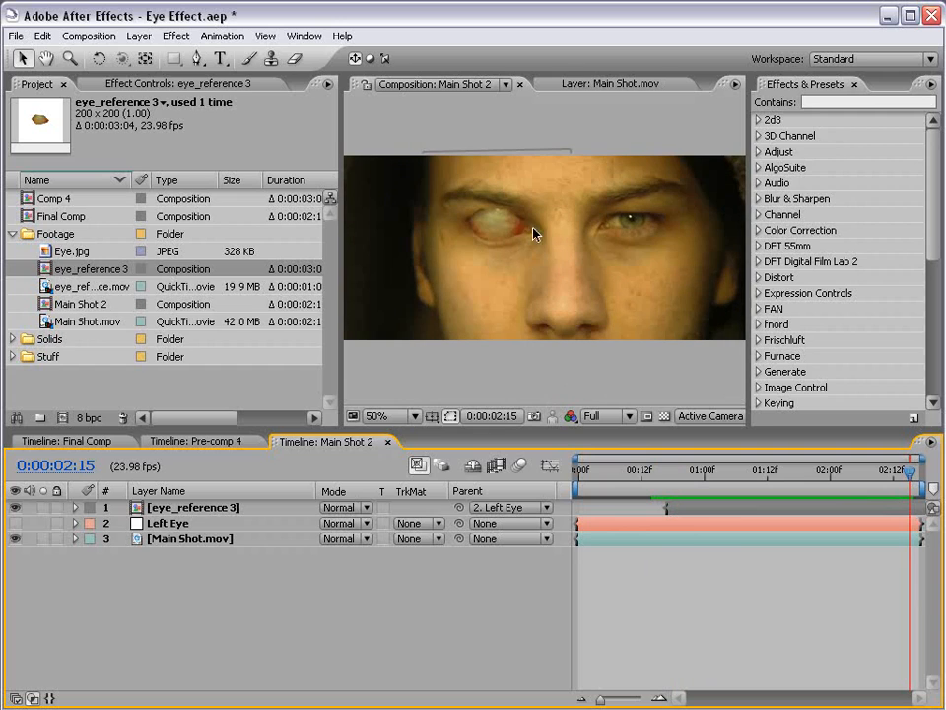
pyautogui.click(14, 508)
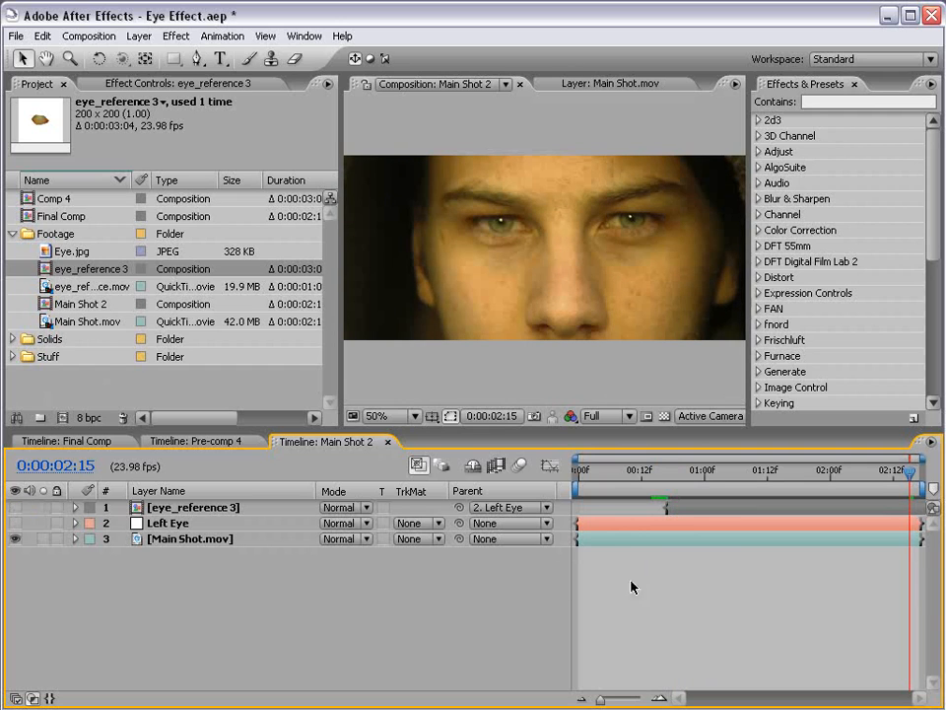
# Create a 1280 x 400 solid layer coloured light green (56FF7A) and hide it so the footage shows
pyautogui.click(139, 36)
pyautogui.moveTo(131, 55)
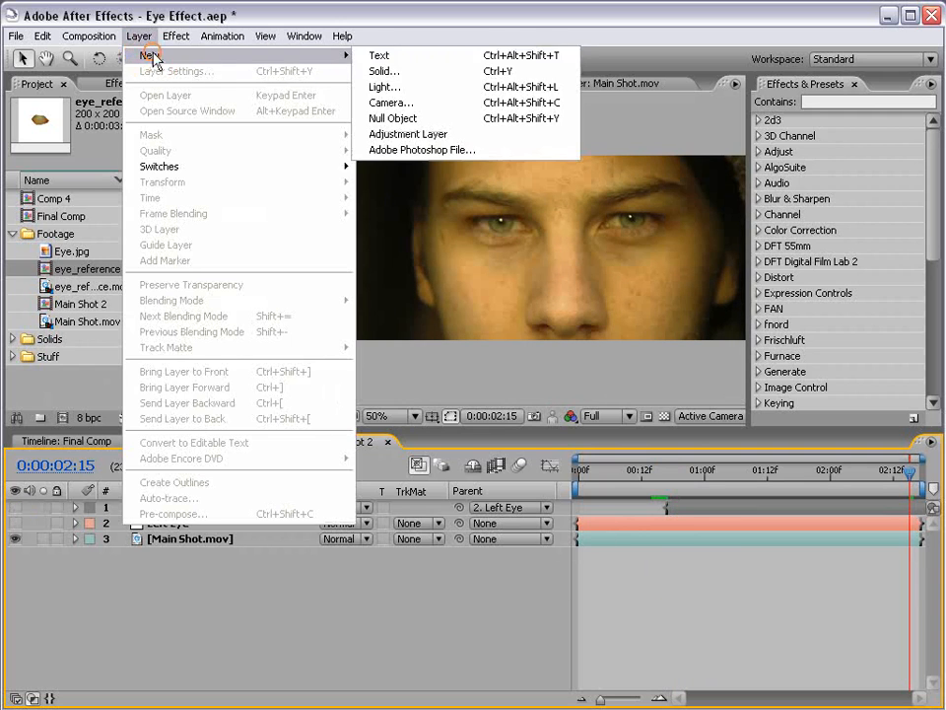
pyautogui.click(394, 70)
pyautogui.click(91, 605)
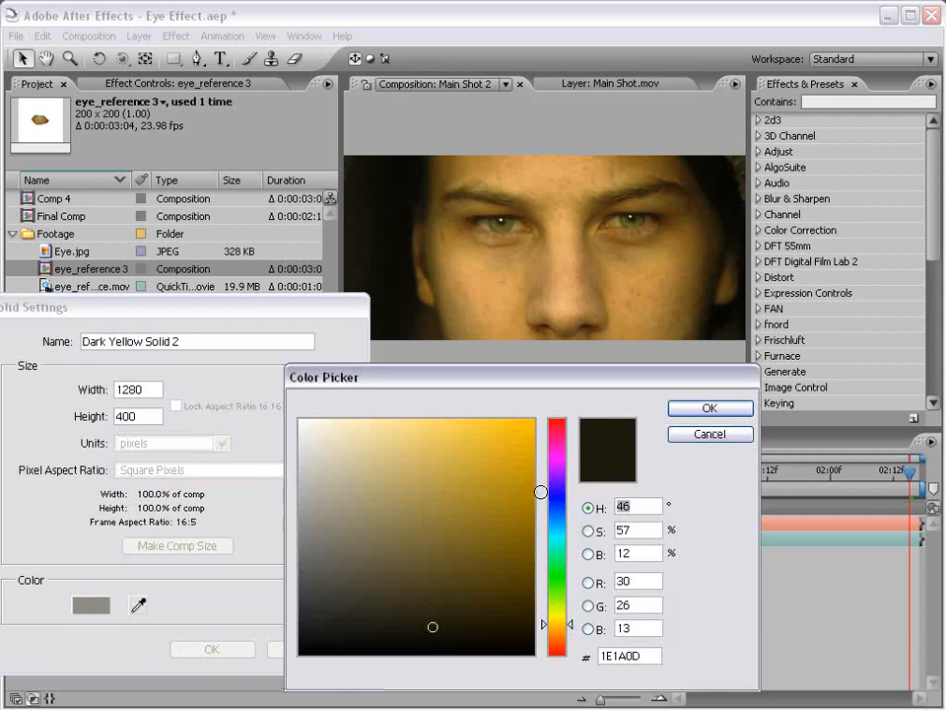
pyautogui.click(428, 436)
pyautogui.moveTo(428, 437); pyautogui.dragTo(429, 420)
pyautogui.click(710, 407)
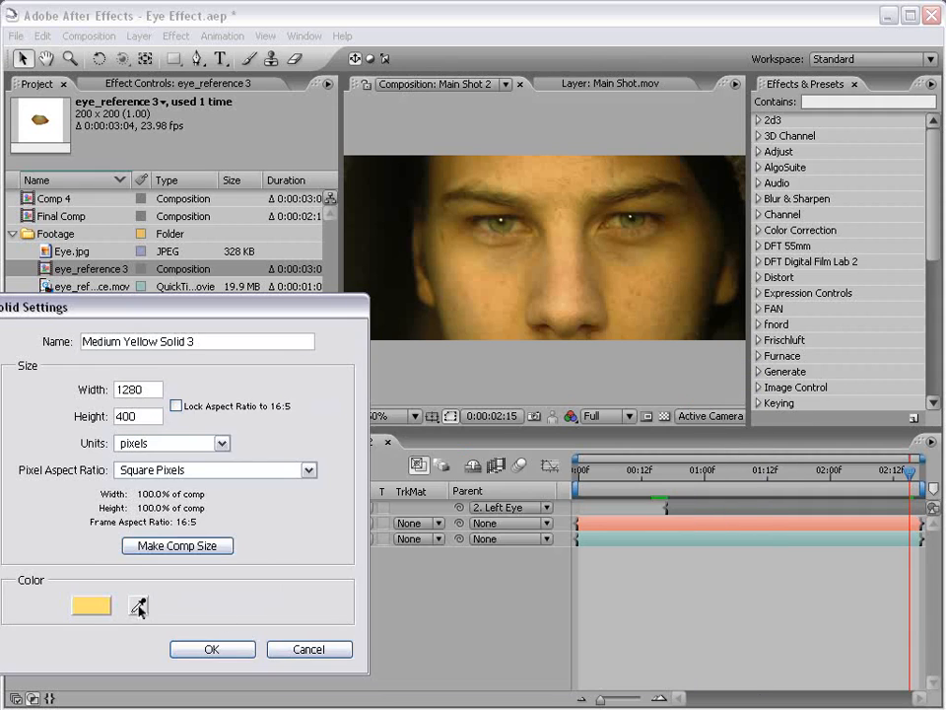
pyautogui.click(91, 604)
pyautogui.click(588, 509)
pyautogui.click(557, 566)
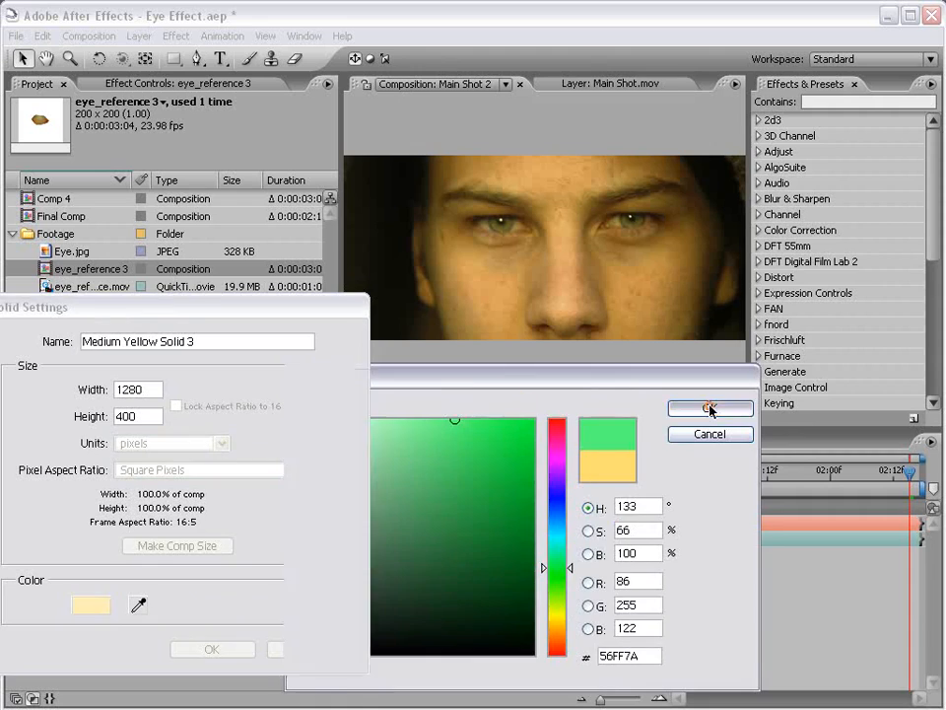
pyautogui.click(709, 407)
pyautogui.click(237, 649)
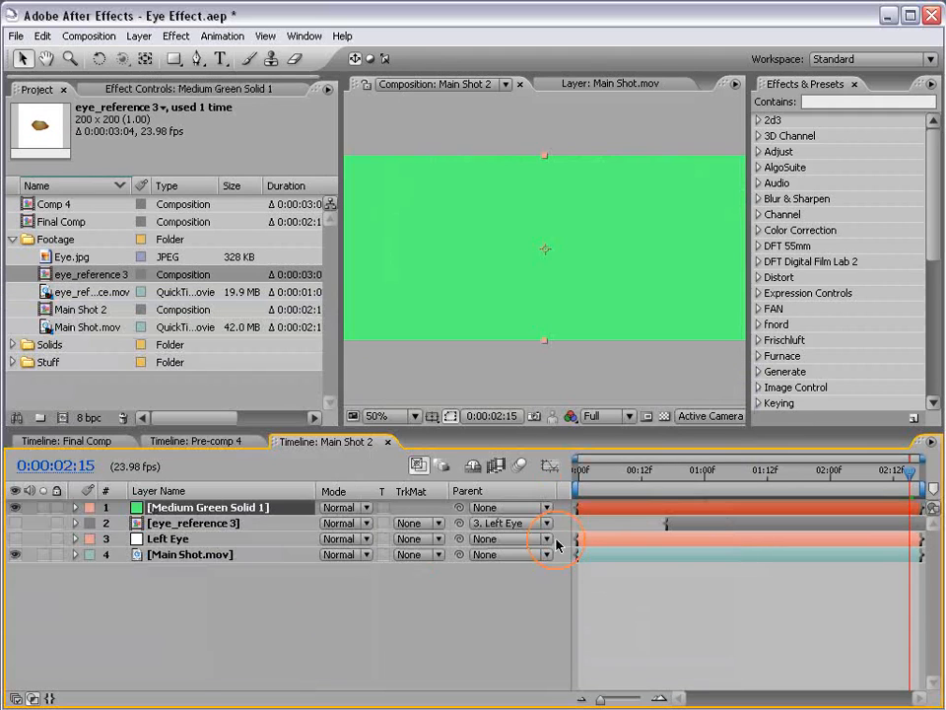
pyautogui.click(15, 507)
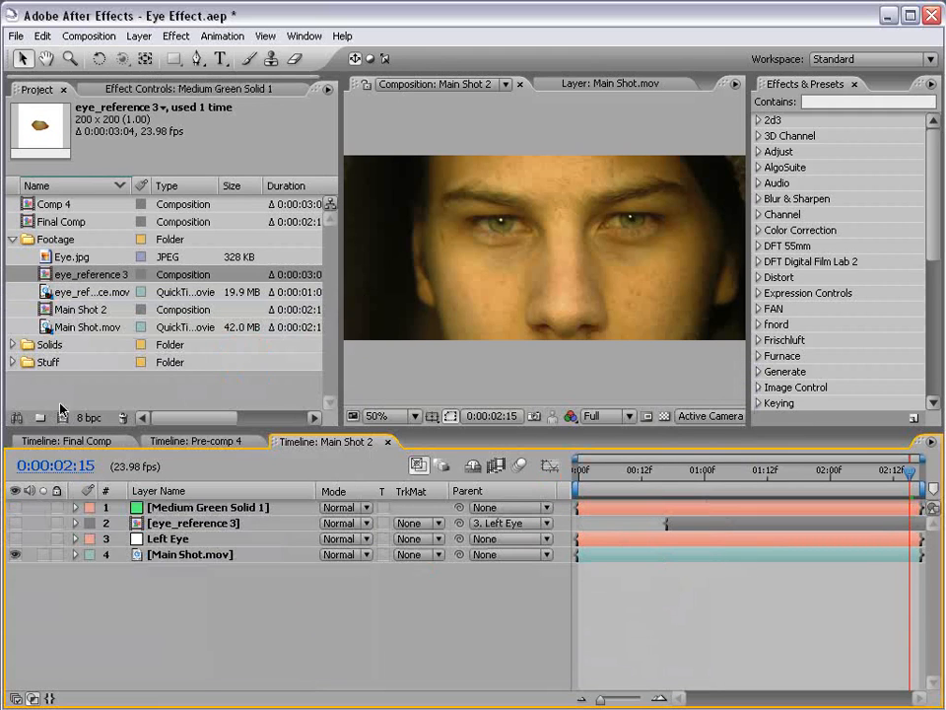
# Draw a closed curved mask with the Pen tool on the hidden green solid, tracing the eye opening beneath the Left Eye null's brow
pyautogui.click(197, 58)
pyautogui.scroll(2, 479, 238)
pyautogui.press('h')
pyautogui.moveTo(479, 238); pyautogui.dragTo(610, 307)
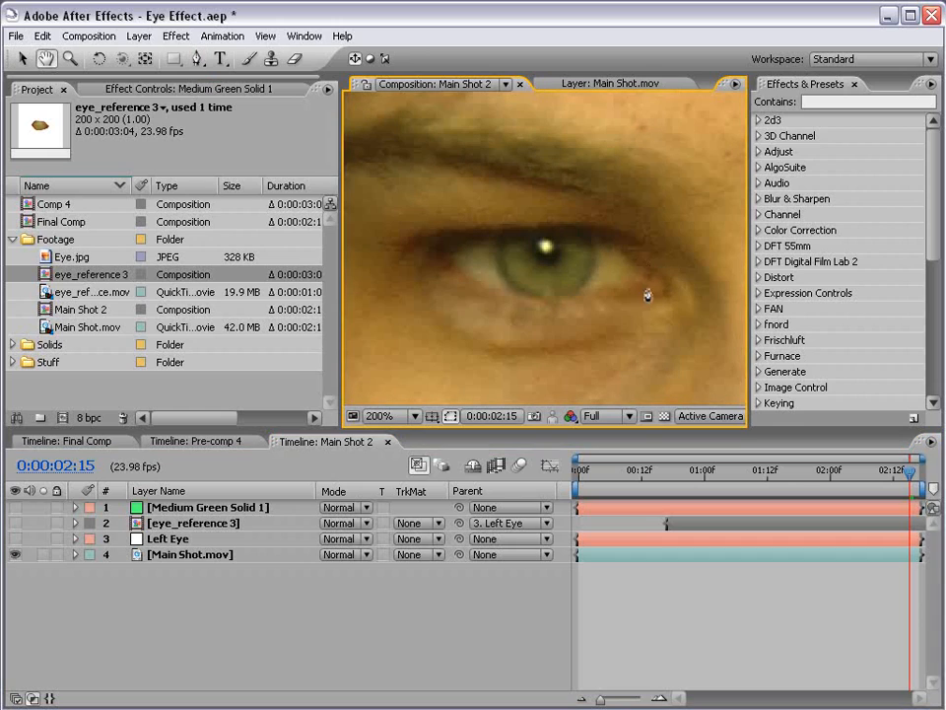
pyautogui.click(215, 514)
pyautogui.click(181, 508)
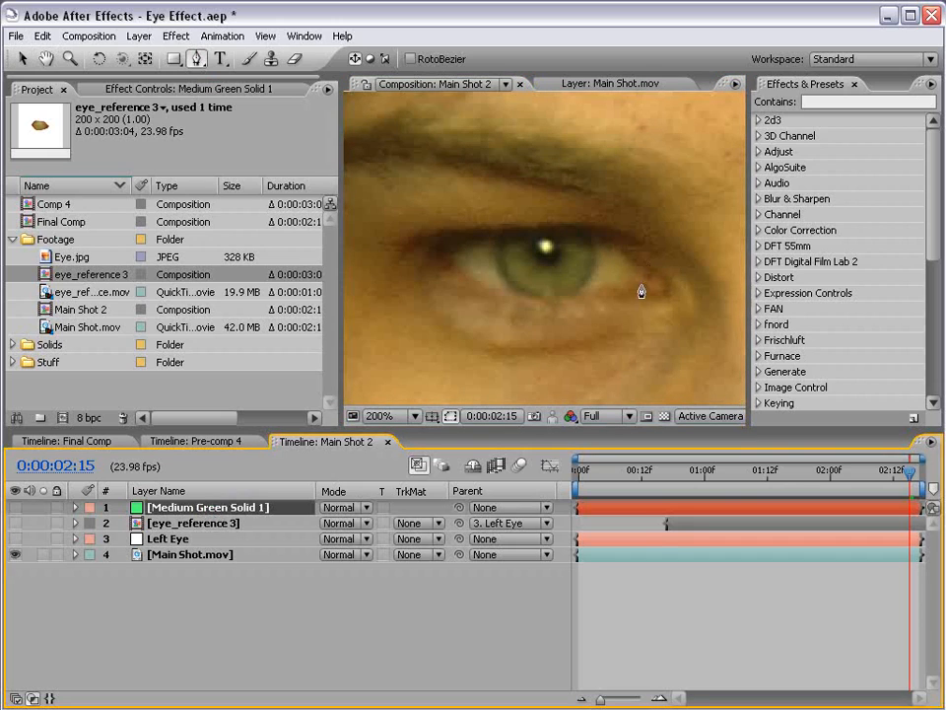
pyautogui.moveTo(639, 273); pyautogui.dragTo(632, 263)
pyautogui.moveTo(569, 233); pyautogui.dragTo(544, 232)
pyautogui.press('h')
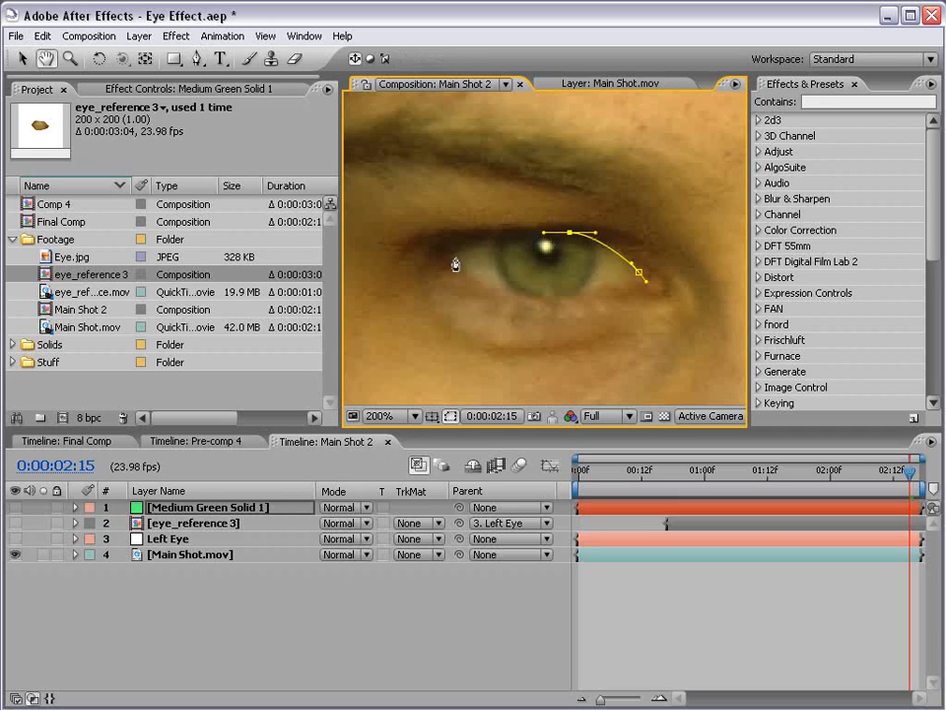
pyautogui.moveTo(455, 244); pyautogui.dragTo(493, 288)
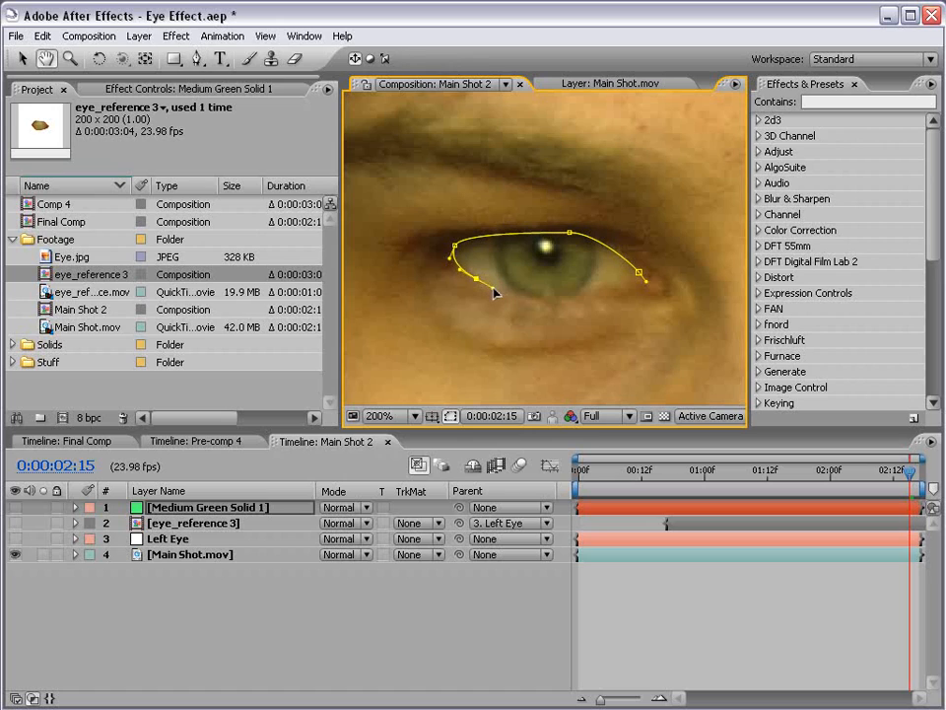
pyautogui.press('g')
pyautogui.moveTo(569, 297); pyautogui.dragTo(615, 296)
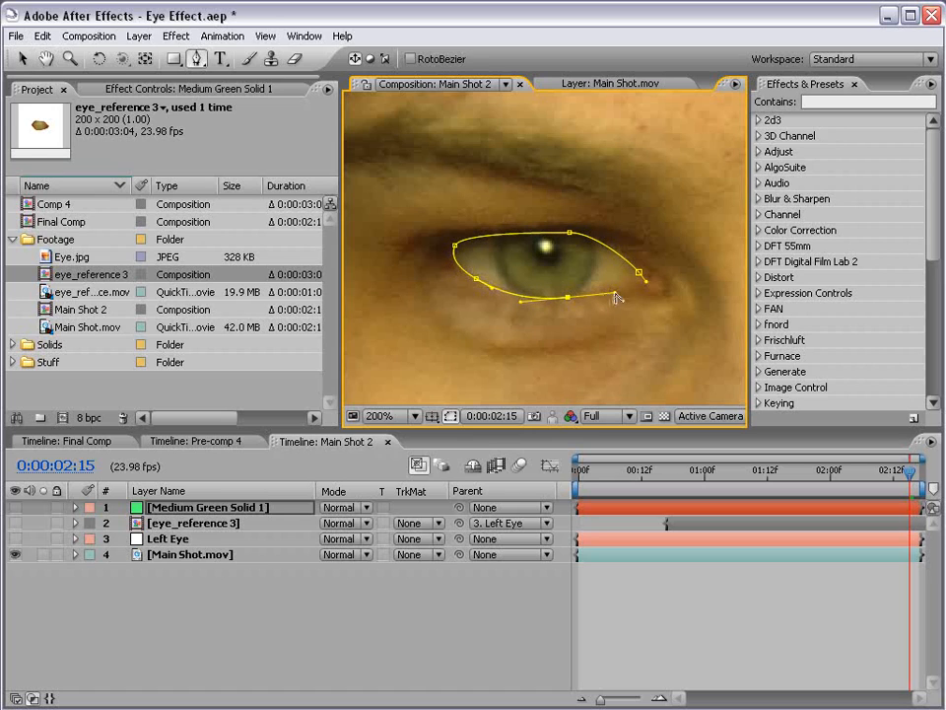
pyautogui.click(639, 273)
# Show the masked green solid and parent it to the Left Eye null
pyautogui.click(15, 506)
pyautogui.click(684, 619)
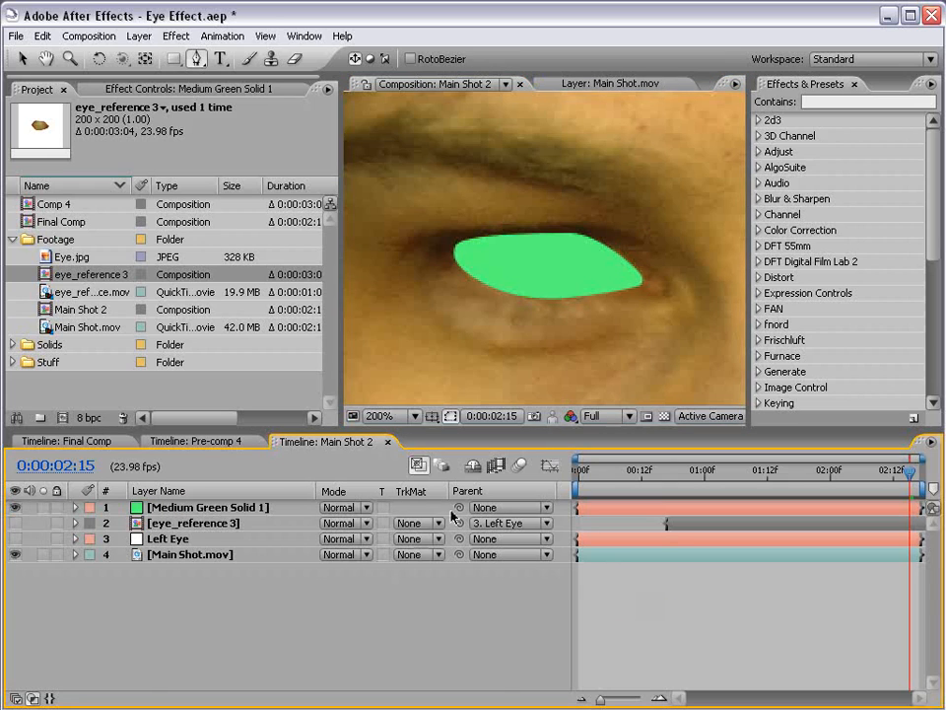
pyautogui.moveTo(458, 507); pyautogui.dragTo(171, 542)
# Adjust the mask's upper point and its curve handle at 0:00:01:19 to follow the upper eyelid
pyautogui.moveTo(908, 472); pyautogui.dragTo(802, 501)
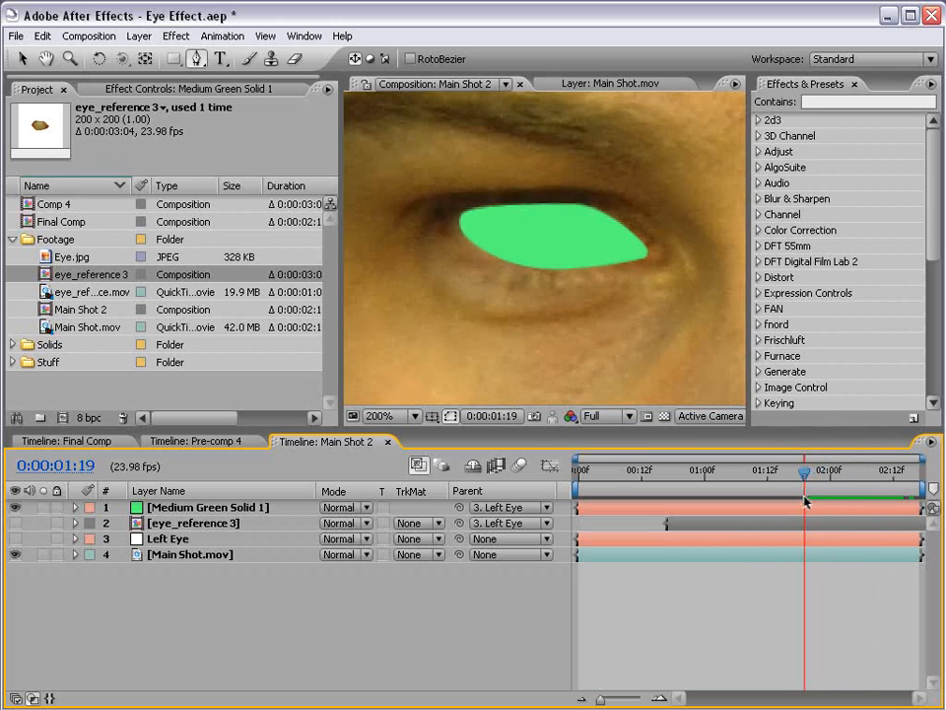
pyautogui.click(164, 505)
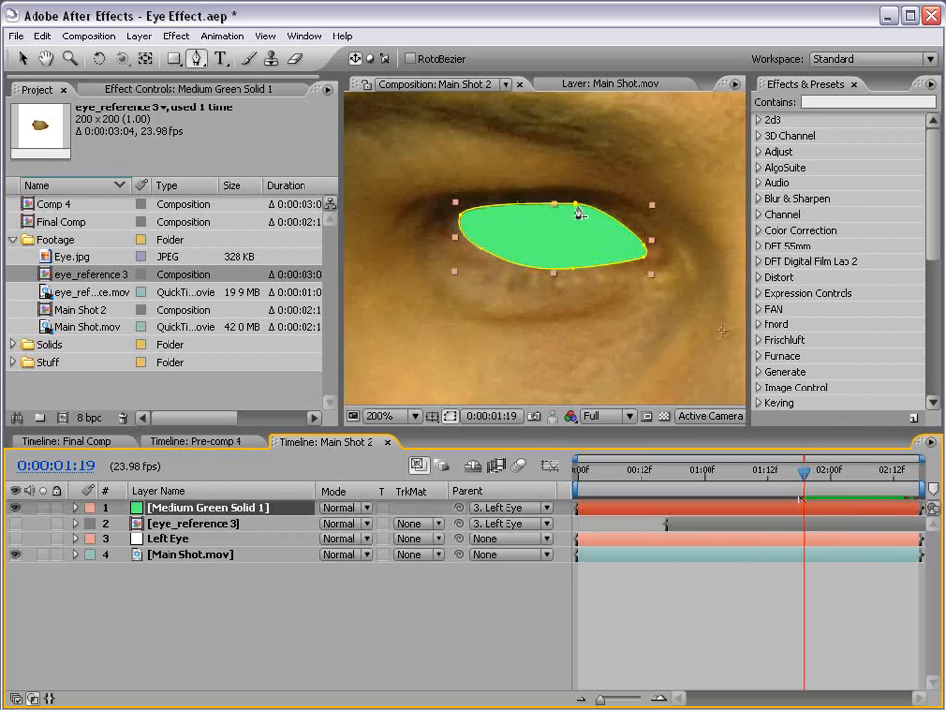
pyautogui.press('v')
pyautogui.moveTo(577, 204); pyautogui.dragTo(572, 201)
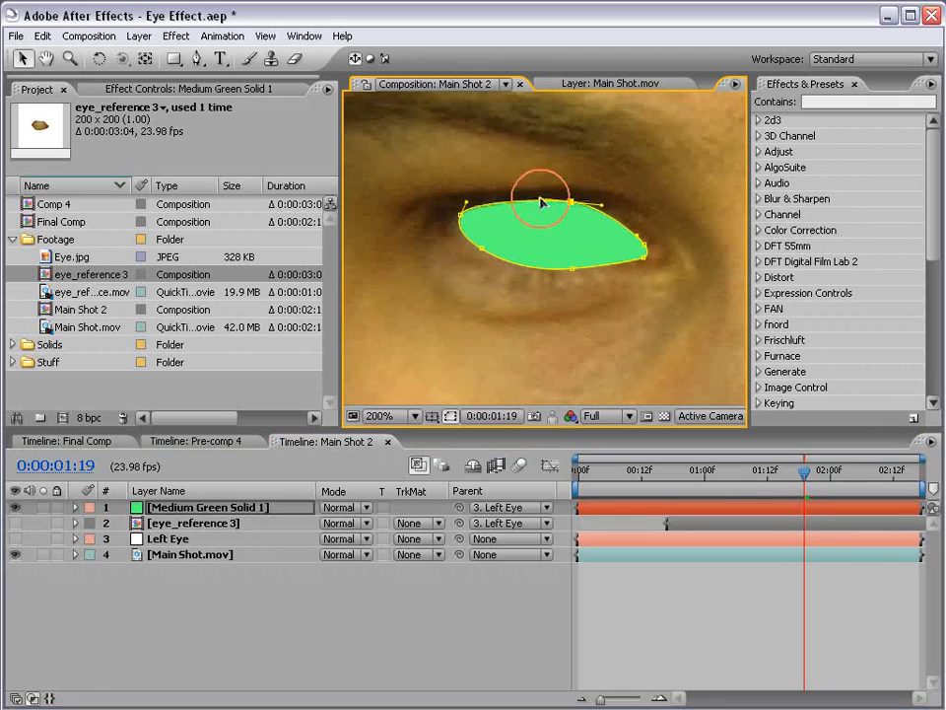
pyautogui.click(728, 636)
# Hide the green solid at 0:00:01:20 and enable keyframing for its Mask Shape there
pyautogui.moveTo(813, 477)
pyautogui.mouseDown()
pyautogui.moveTo(913, 474)
pyautogui.moveTo(810, 474)
pyautogui.mouseUp()
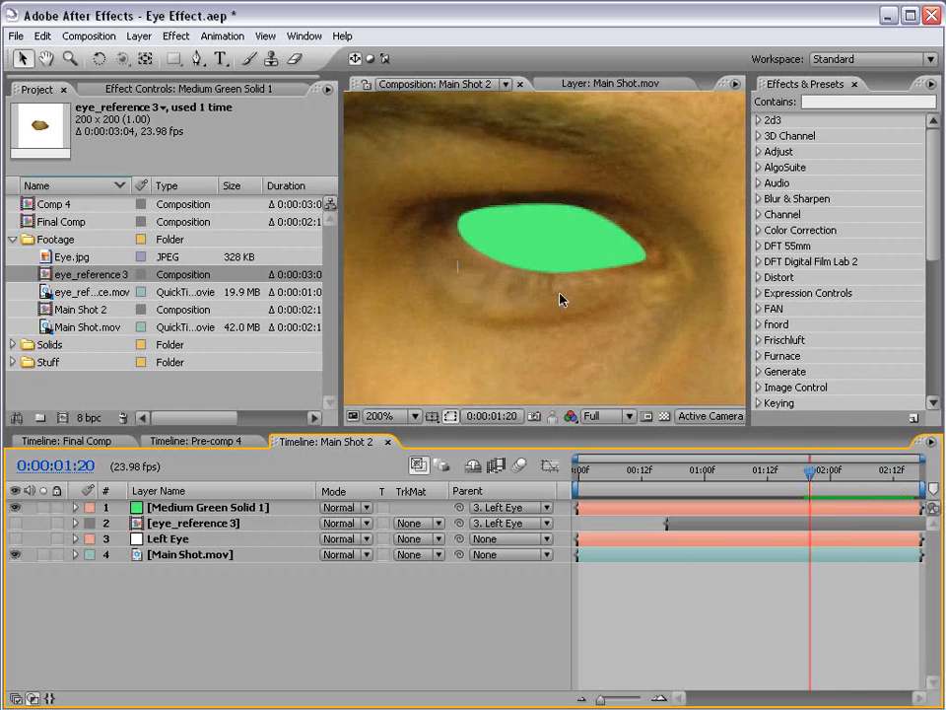
pyautogui.click(15, 506)
pyautogui.click(213, 504)
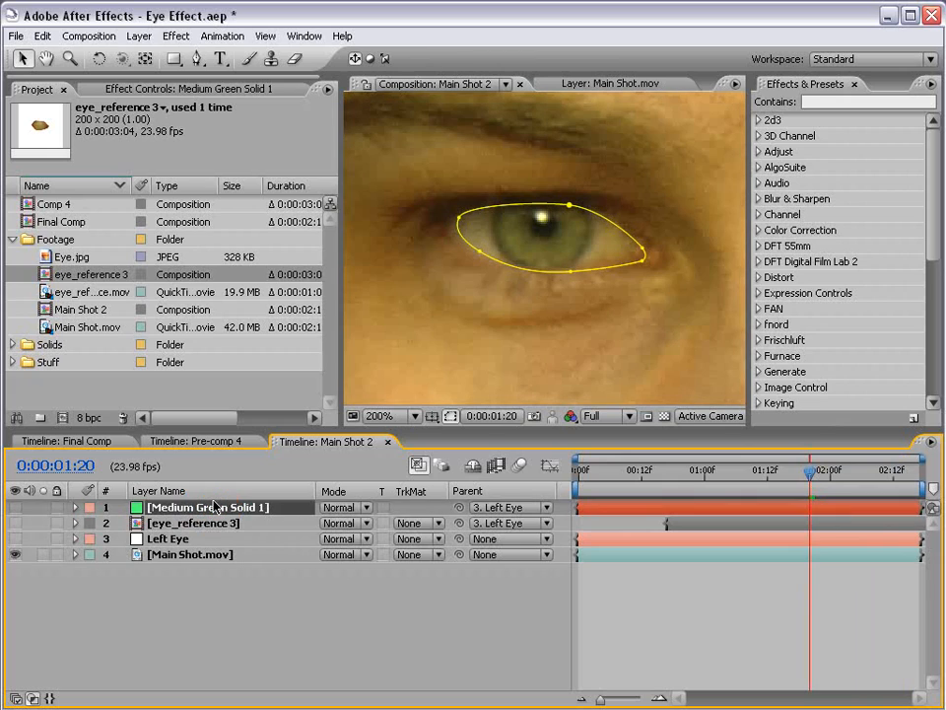
pyautogui.press('m')
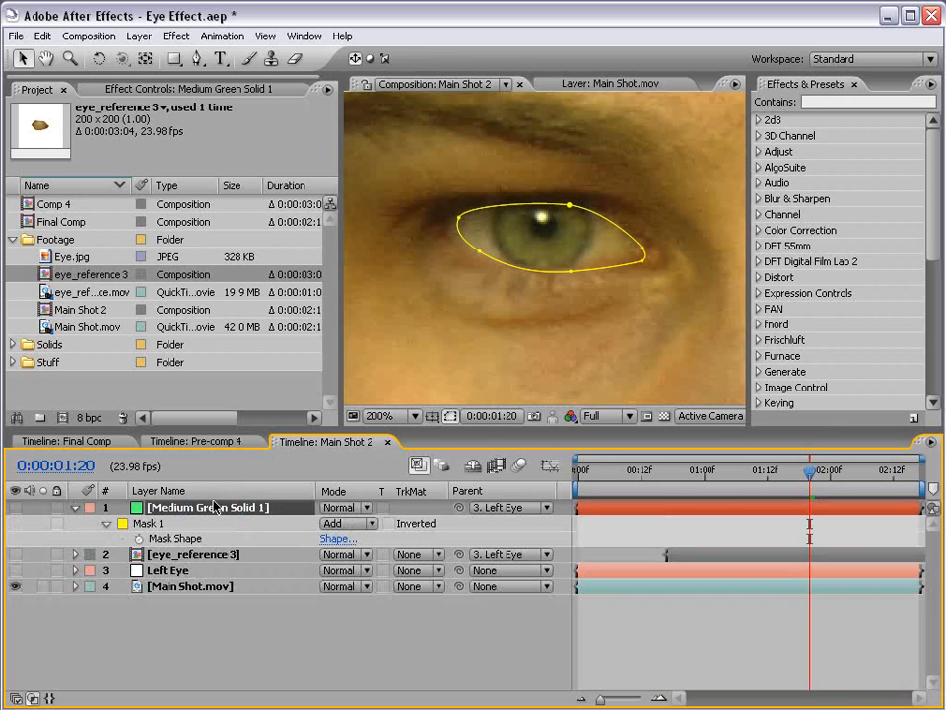
pyautogui.click(139, 539)
# Reshape the lower, outer and upper mask points at 0:00:02:11 to match the eye opening, setting a Mask Shape keyframe
pyautogui.moveTo(811, 480); pyautogui.dragTo(889, 477)
pyautogui.click(573, 319)
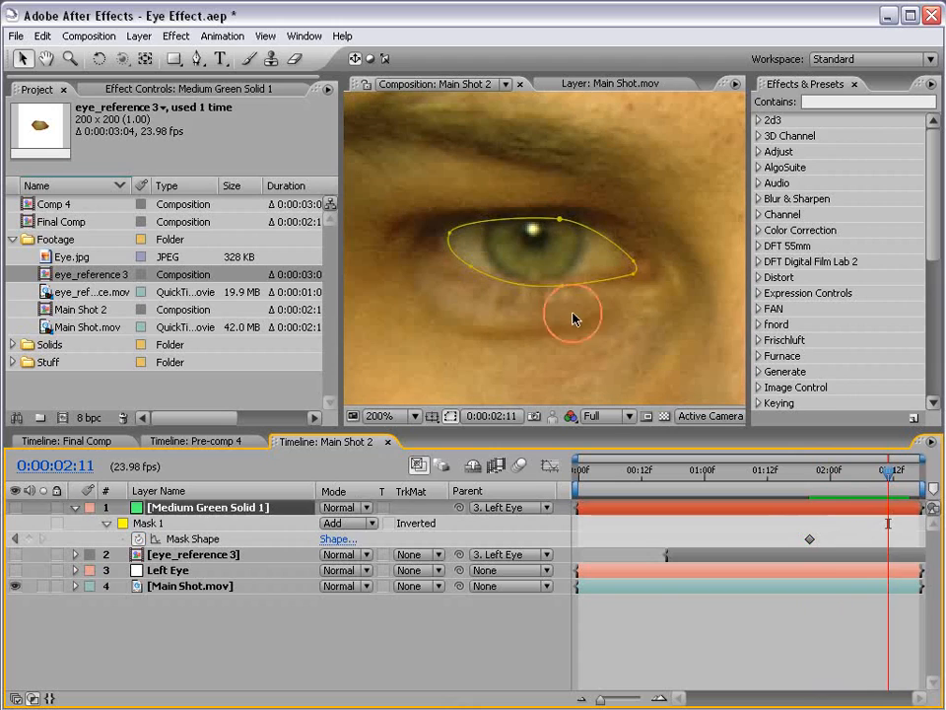
pyautogui.moveTo(562, 287); pyautogui.dragTo(558, 280)
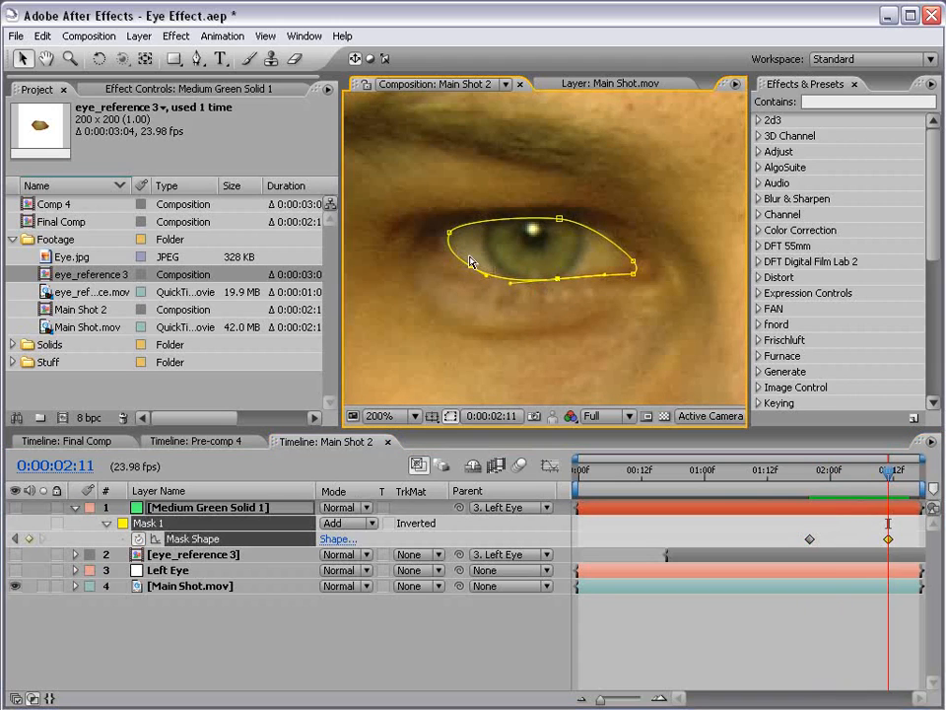
pyautogui.moveTo(471, 270); pyautogui.dragTo(445, 236)
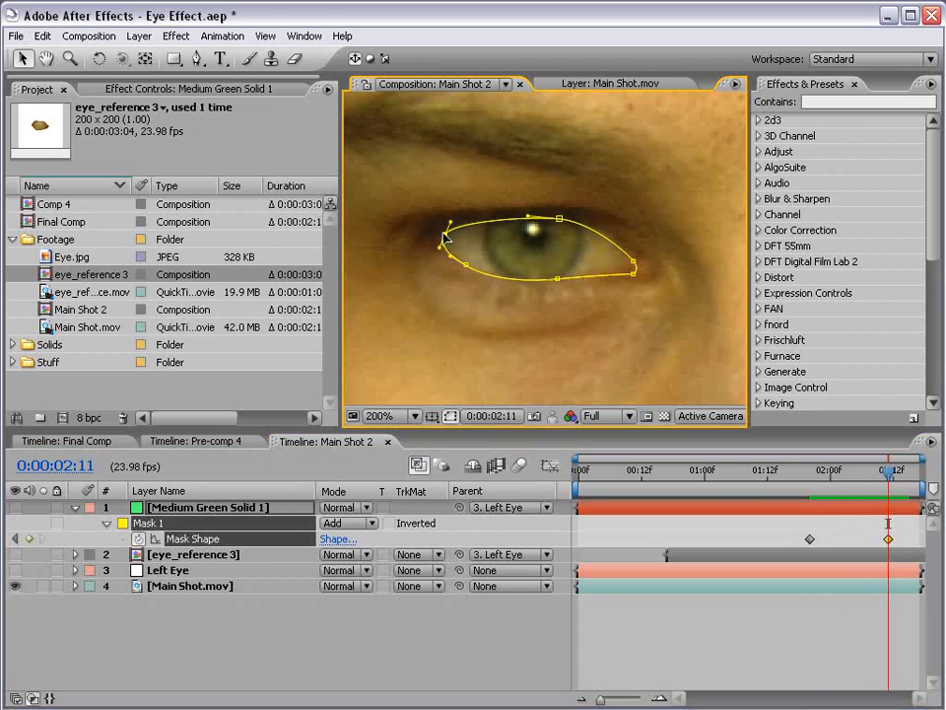
pyautogui.moveTo(559, 218); pyautogui.dragTo(516, 208)
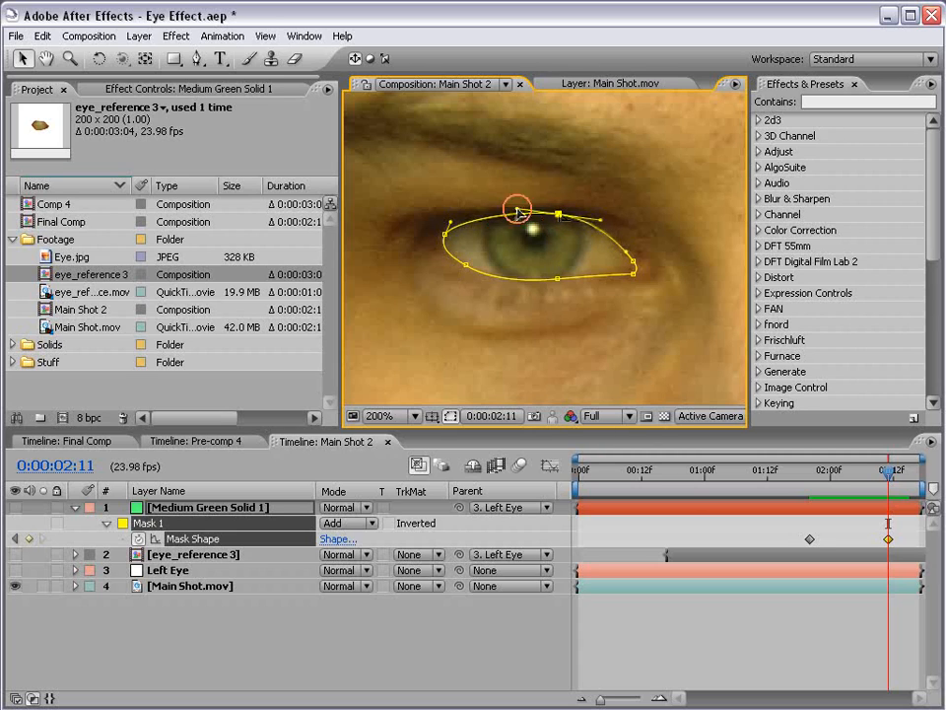
pyautogui.click(730, 597)
# Reshape the green solid's mask at 0:00:00:22 to fit the narrowed eye, setting another Mask Shape keyframe
pyautogui.moveTo(888, 473); pyautogui.dragTo(720, 482)
pyautogui.click(858, 512)
pyautogui.press('space')
pyautogui.moveTo(636, 332); pyautogui.dragTo(602, 258)
pyautogui.scroll(-1, 630, 229)
pyautogui.moveTo(721, 475); pyautogui.dragTo(694, 475)
pyautogui.press('space')
pyautogui.moveTo(574, 341); pyautogui.dragTo(557, 317)
pyautogui.click(741, 612)
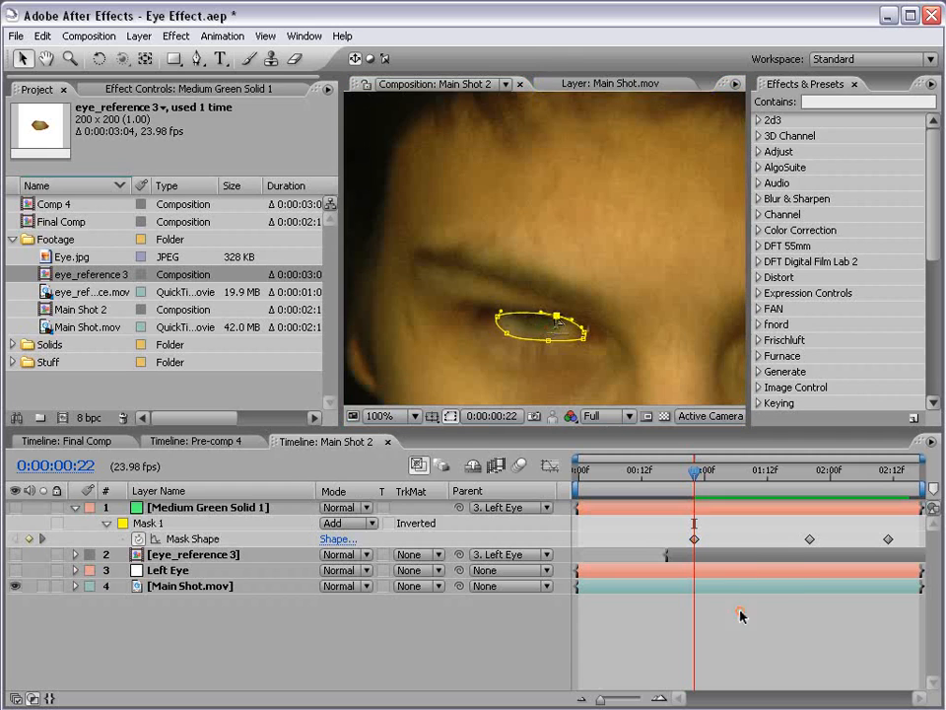
# Adjust the mask's lower points at 0:00:01:02 to follow the lower eyelid, adding a Mask Shape keyframe
pyautogui.moveTo(695, 474); pyautogui.dragTo(720, 478)
pyautogui.click(729, 506)
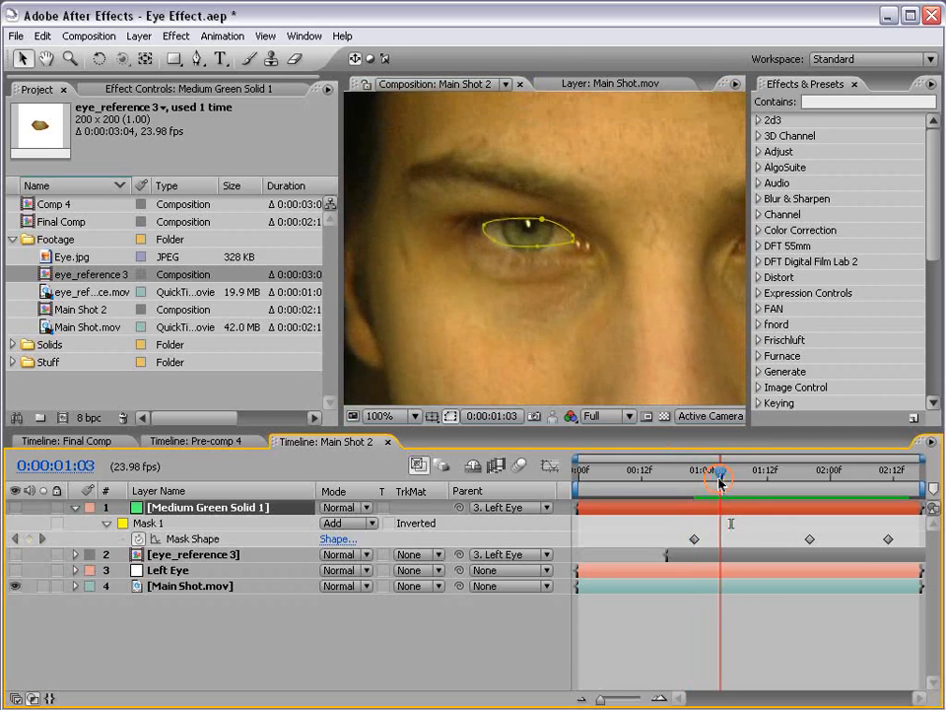
pyautogui.click(716, 476)
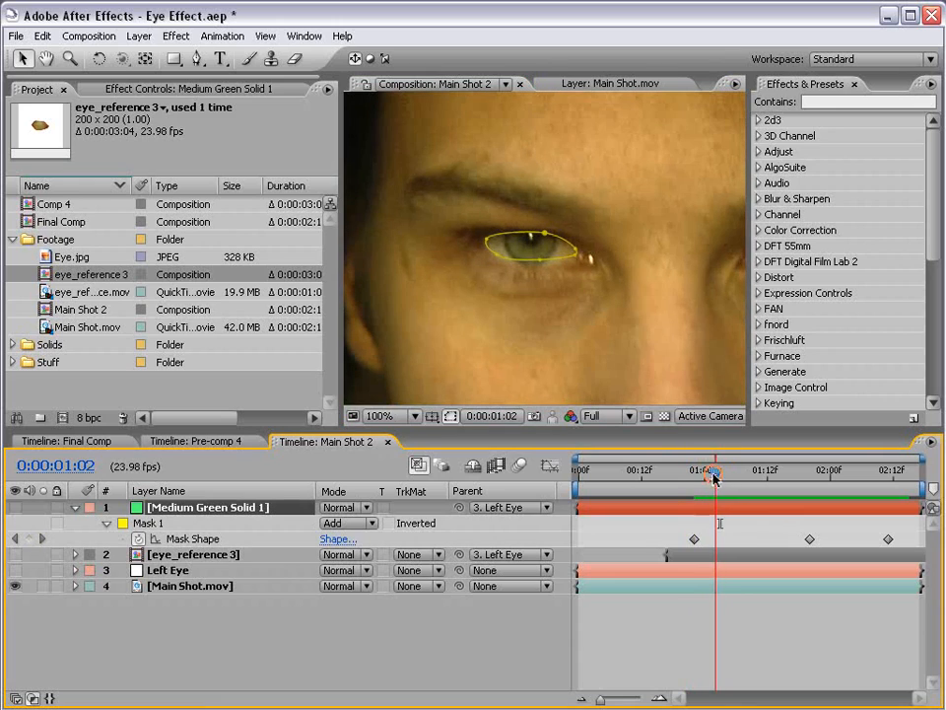
pyautogui.moveTo(540, 260); pyautogui.dragTo(542, 266)
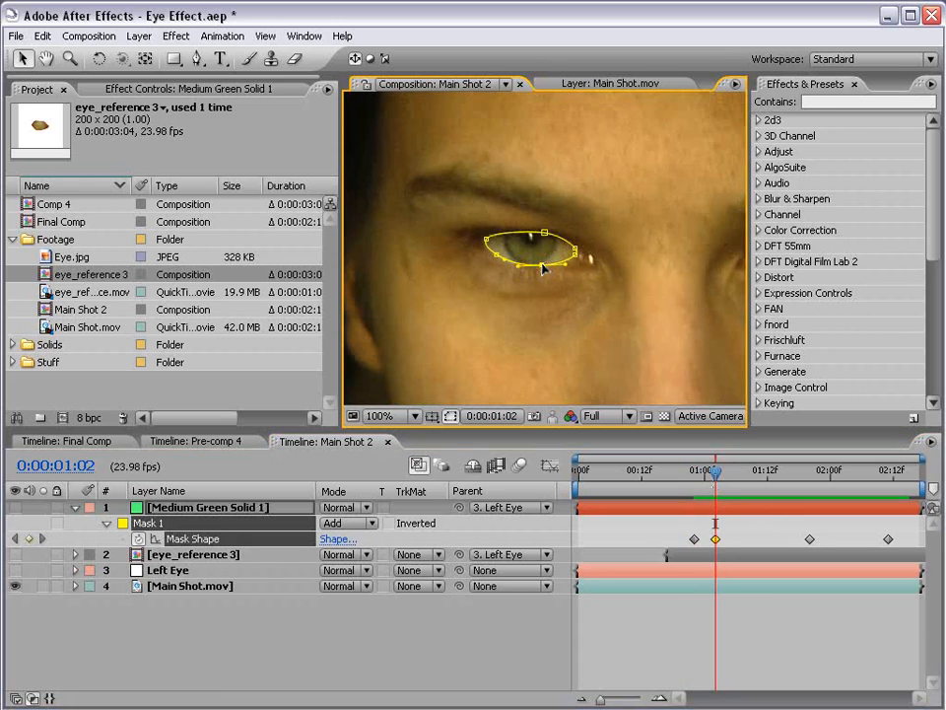
pyautogui.press('.')
pyautogui.moveTo(615, 244); pyautogui.dragTo(597, 314)
pyautogui.click(591, 291)
pyautogui.moveTo(412, 272); pyautogui.dragTo(433, 306)
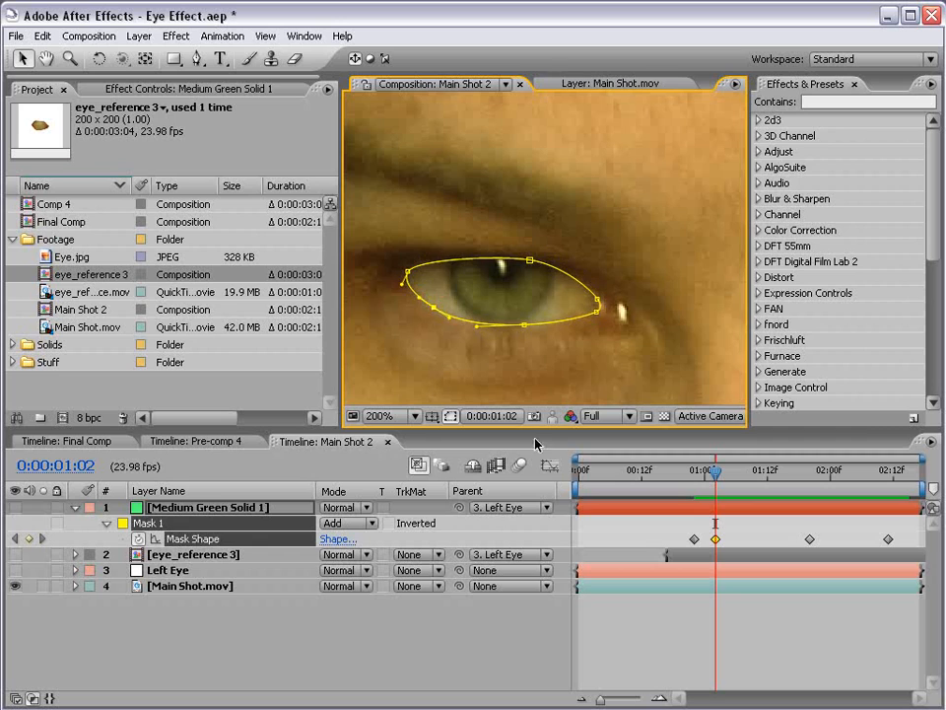
# Show the green solid to check its mask across the shot, and add a Mask Shape keyframe at 0:00:02:16
pyautogui.press('pageup')
pyautogui.press('pageup')
pyautogui.press('pageup')
pyautogui.press('pageup')
pyautogui.click(14, 507)
pyautogui.click(736, 675)
pyautogui.scroll(-1, 579, 275)
pyautogui.moveTo(694, 476); pyautogui.dragTo(786, 479)
pyautogui.press(',')
pyautogui.click(859, 513)
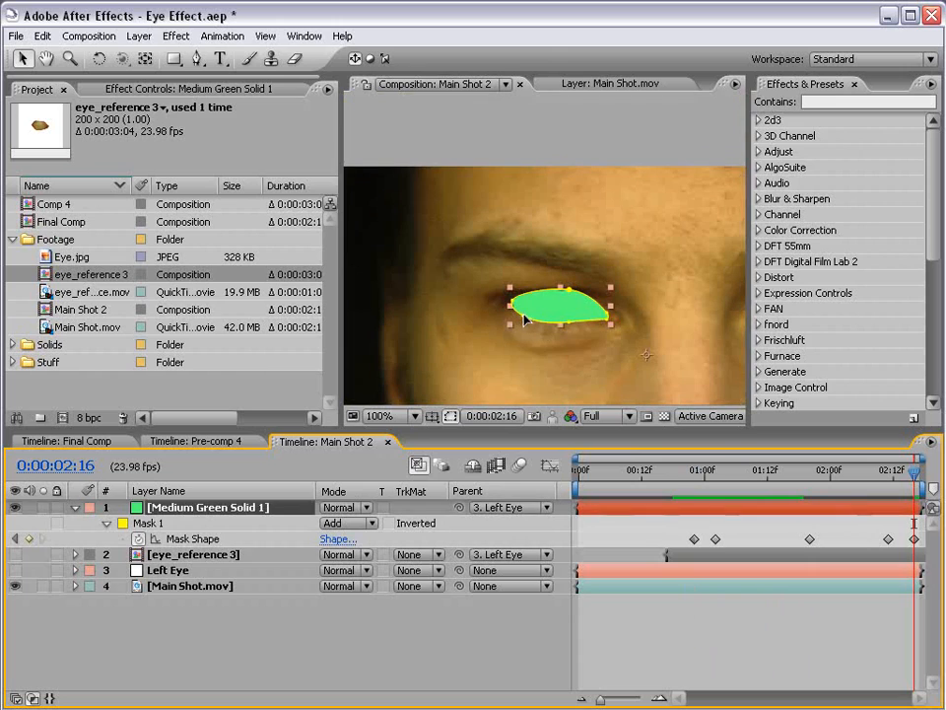
pyautogui.click(653, 397)
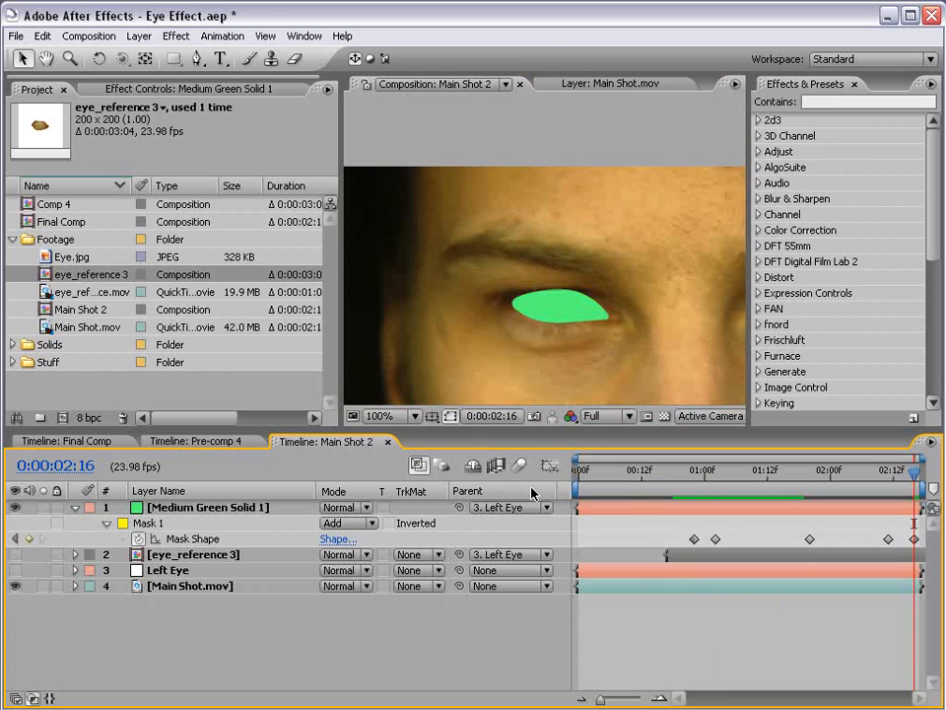
# Collapse and hide the green solid layer, and save the project
pyautogui.click(55, 509)
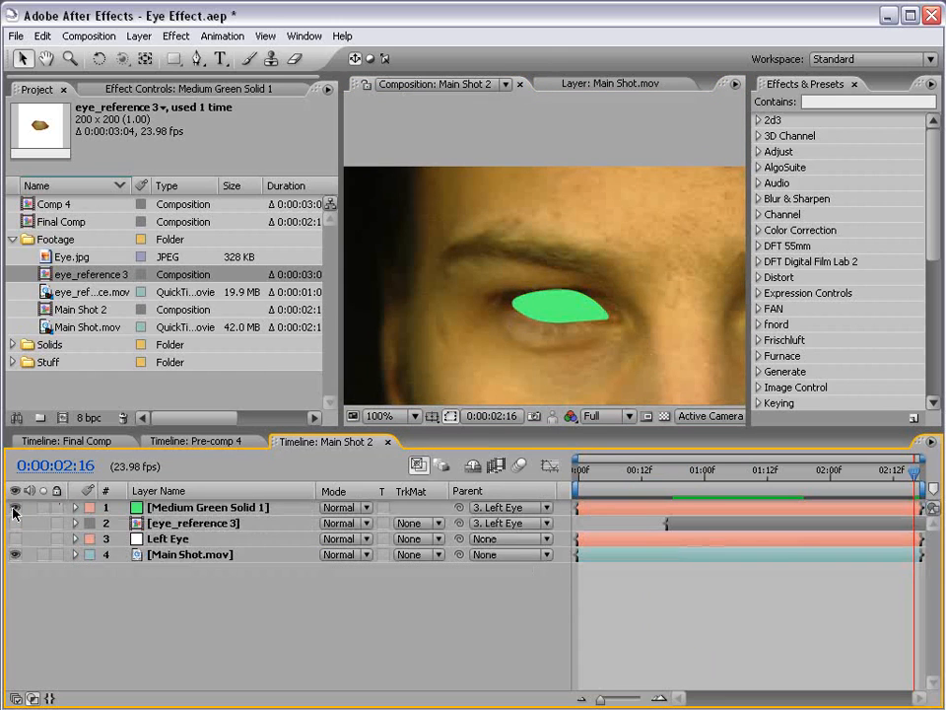
pyautogui.click(13, 508)
pyautogui.scroll(-1, 562, 376)
pyautogui.press('h')
pyautogui.moveTo(688, 375); pyautogui.dragTo(580, 324)
pyautogui.hotkey('ctrl', 's')
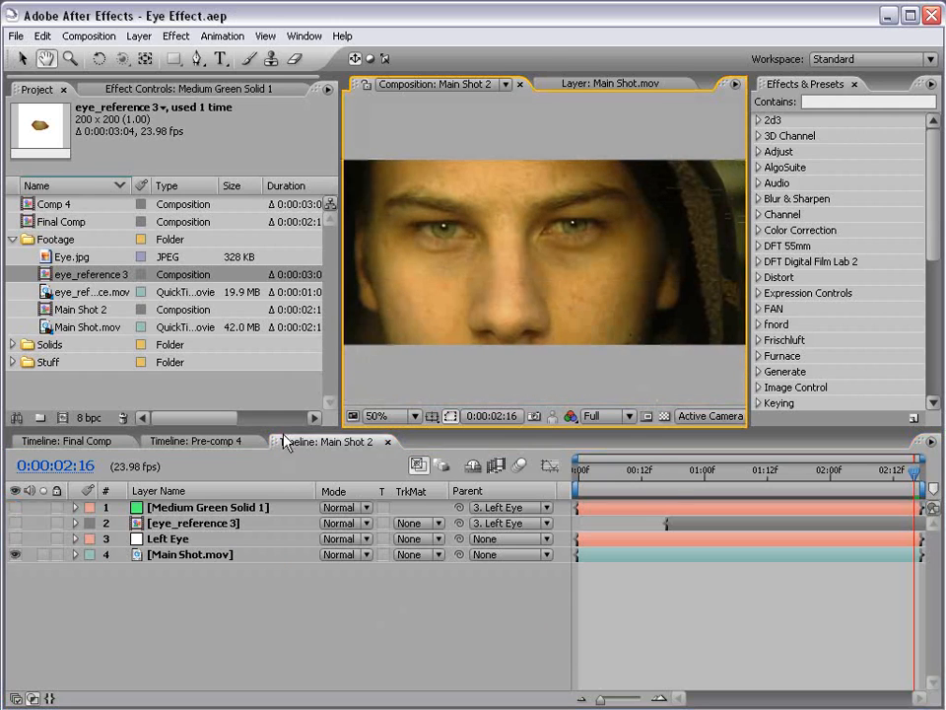
# Rename the green solid layer as Matte
pyautogui.click(200, 507)
pyautogui.press('Return')
pyautogui.write('M')
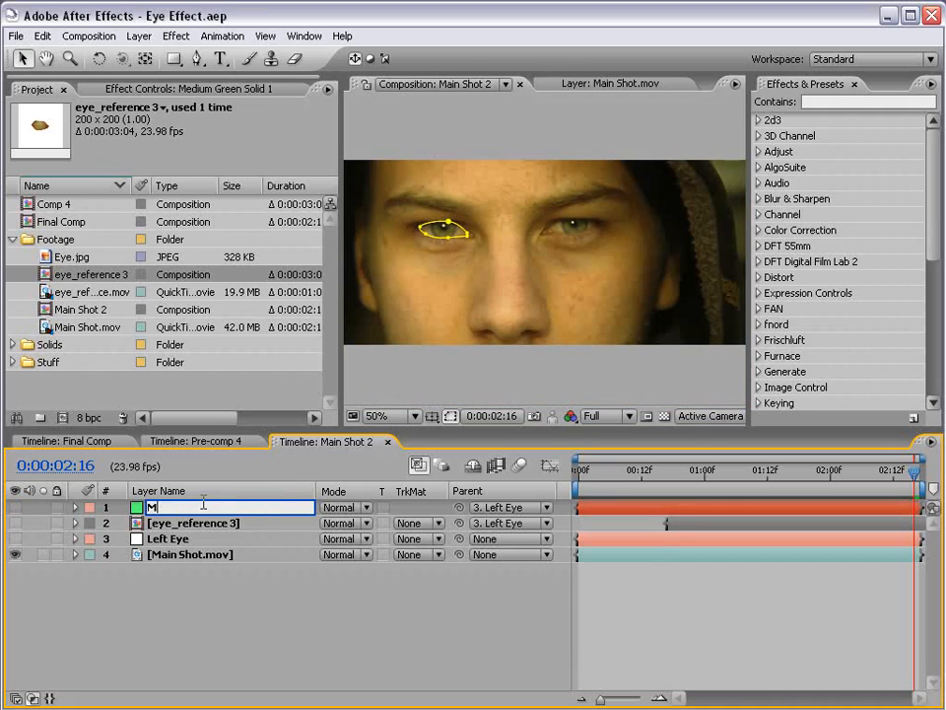
pyautogui.write('atte')
pyautogui.press('Return')
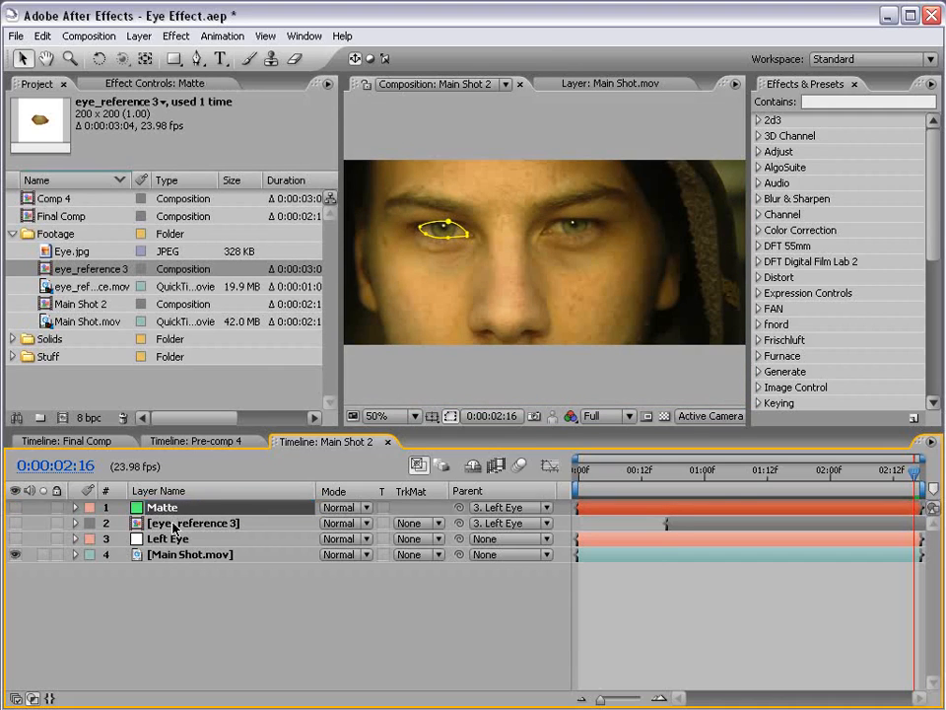
# Make the eye_reference 3 layer visible and rename it as EYE
pyautogui.click(173, 525)
pyautogui.click(16, 523)
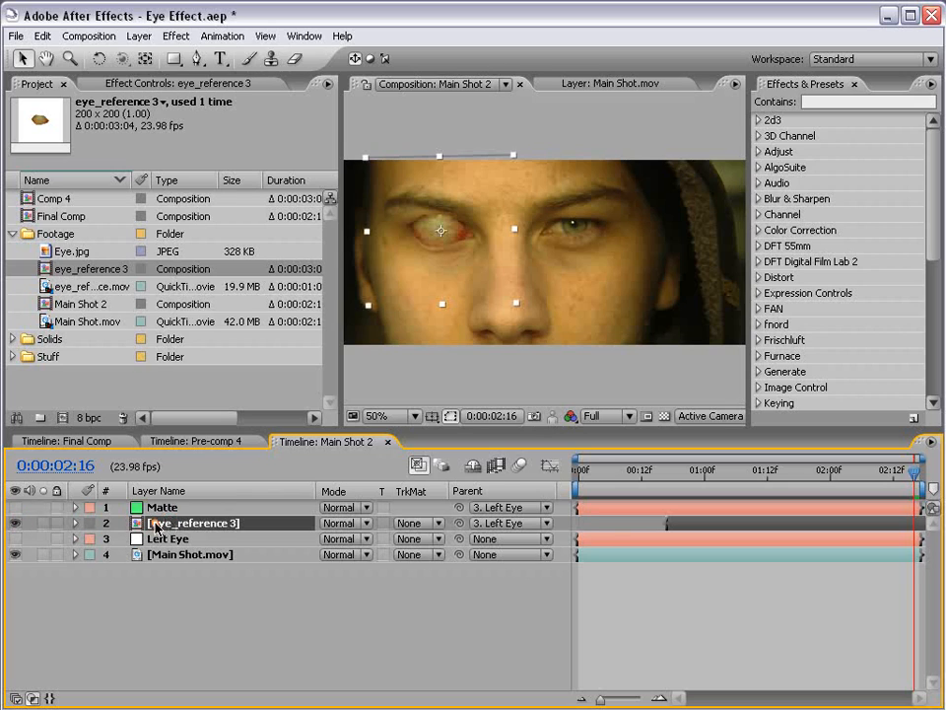
pyautogui.press('Return')
pyautogui.write('EYE')
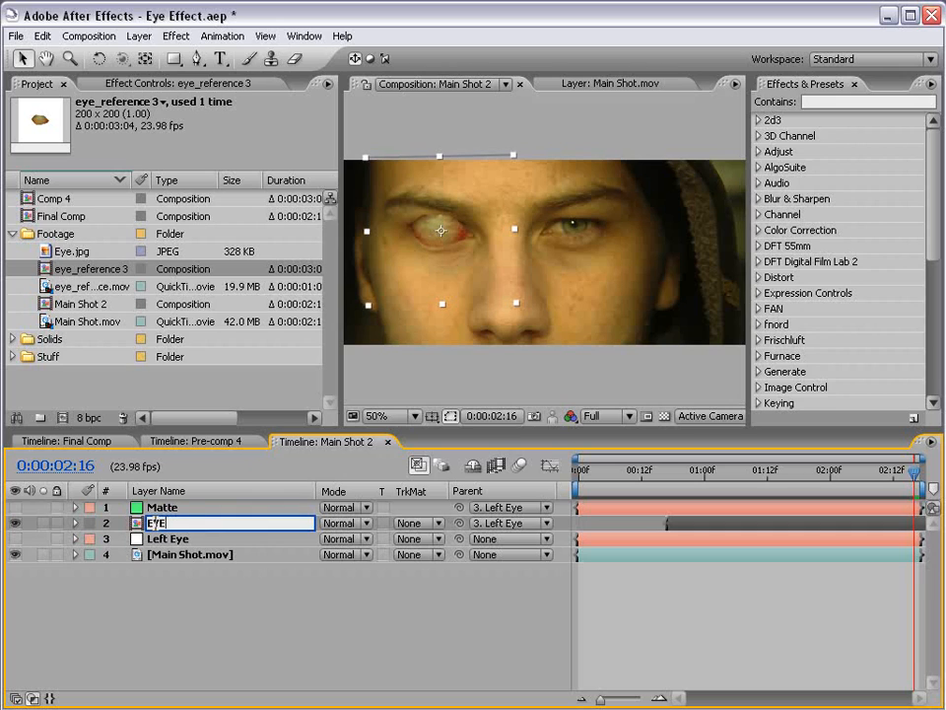
pyautogui.press('Return')
pyautogui.click(311, 589)
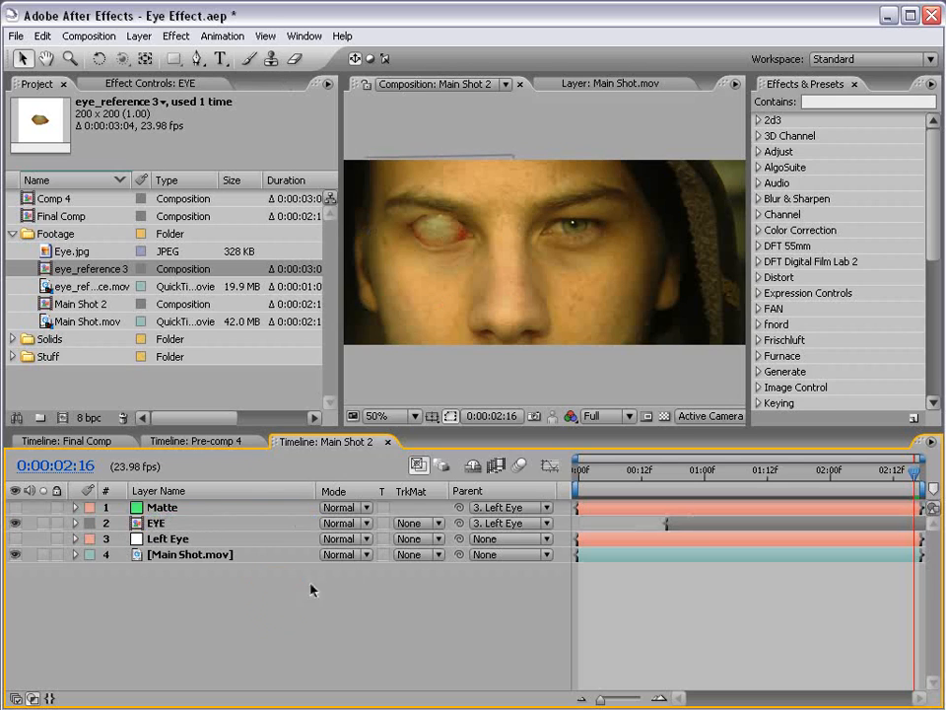
# Set the EYE layer's track matte to Alpha Matte "Matte"
pyautogui.click(408, 523)
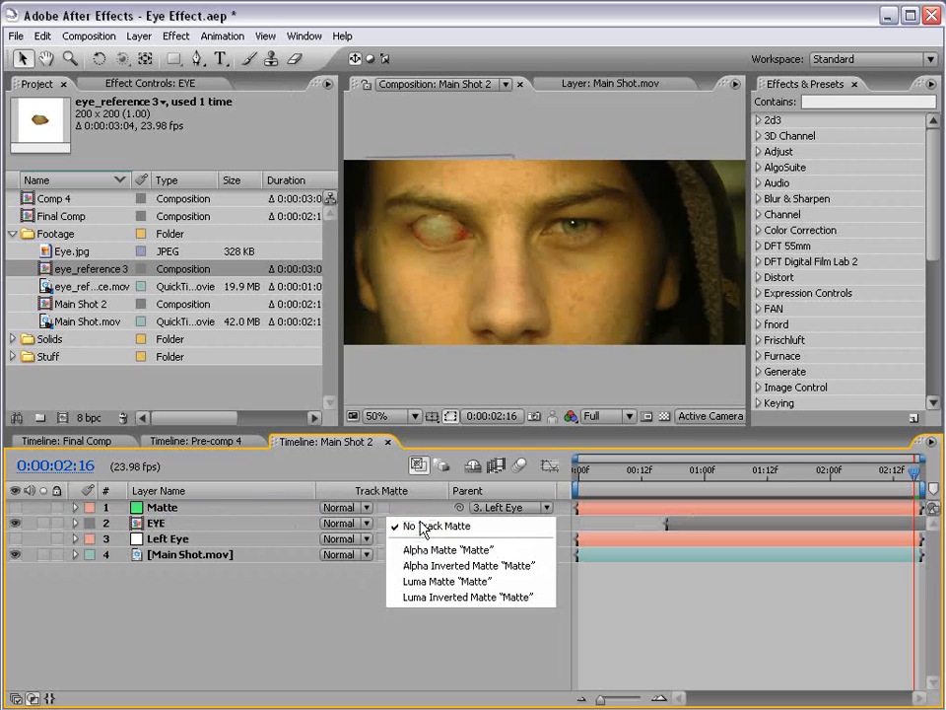
pyautogui.click(431, 552)
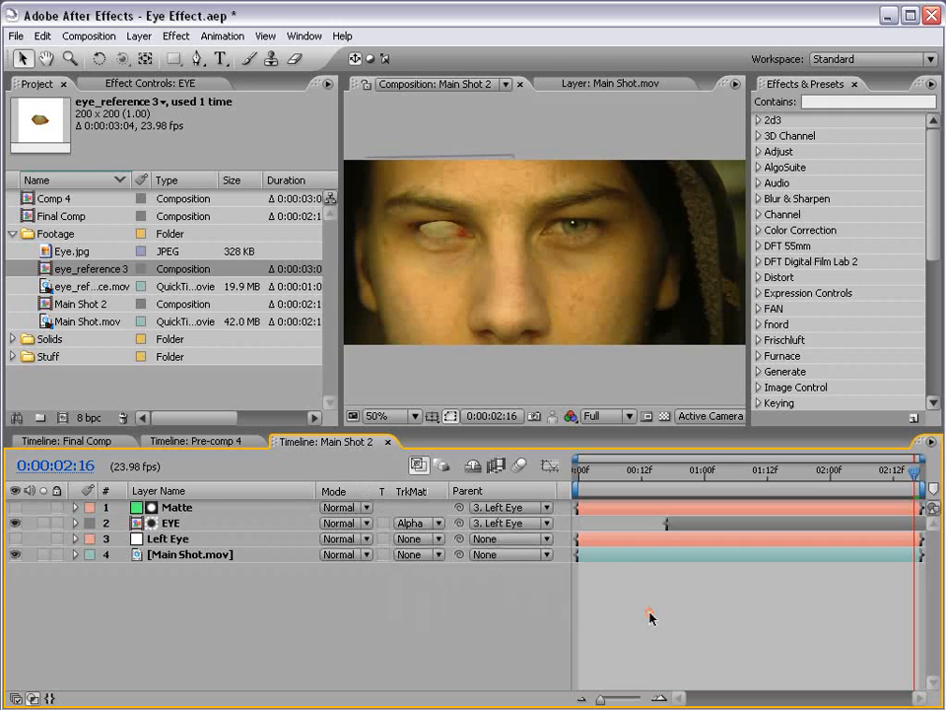
pyautogui.scroll(1, 434, 314)
pyautogui.press('space')
pyautogui.moveTo(402, 269); pyautogui.dragTo(575, 301)
# Compare the shot with the Matte layer shown and hidden, and inspect the matted eyeball around 0:00:01:07
pyautogui.click(14, 507)
pyautogui.click(14, 508)
pyautogui.click(14, 508)
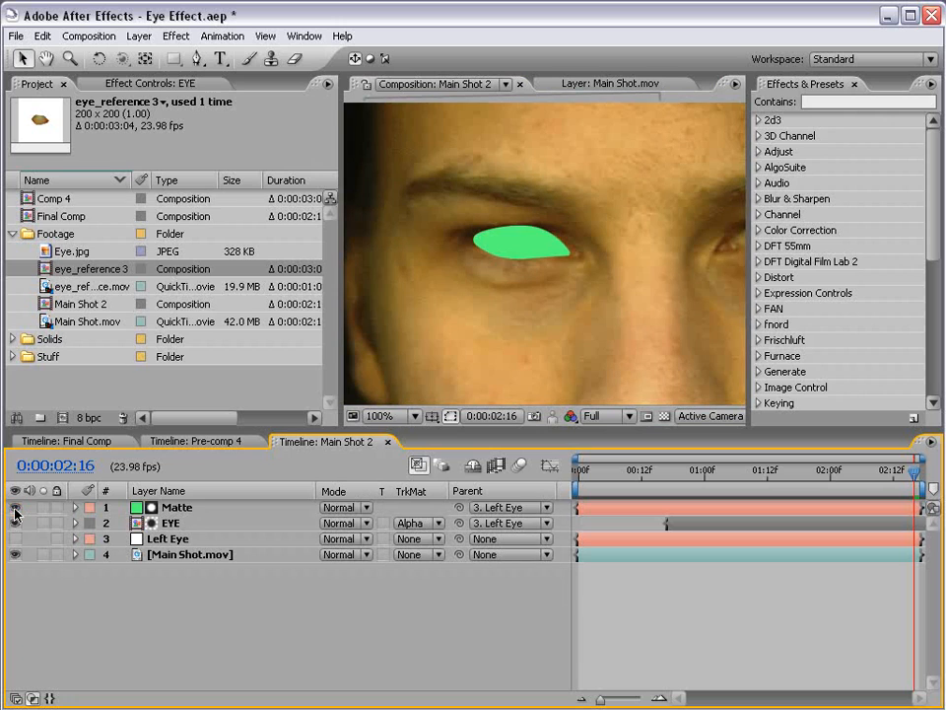
pyautogui.click(14, 507)
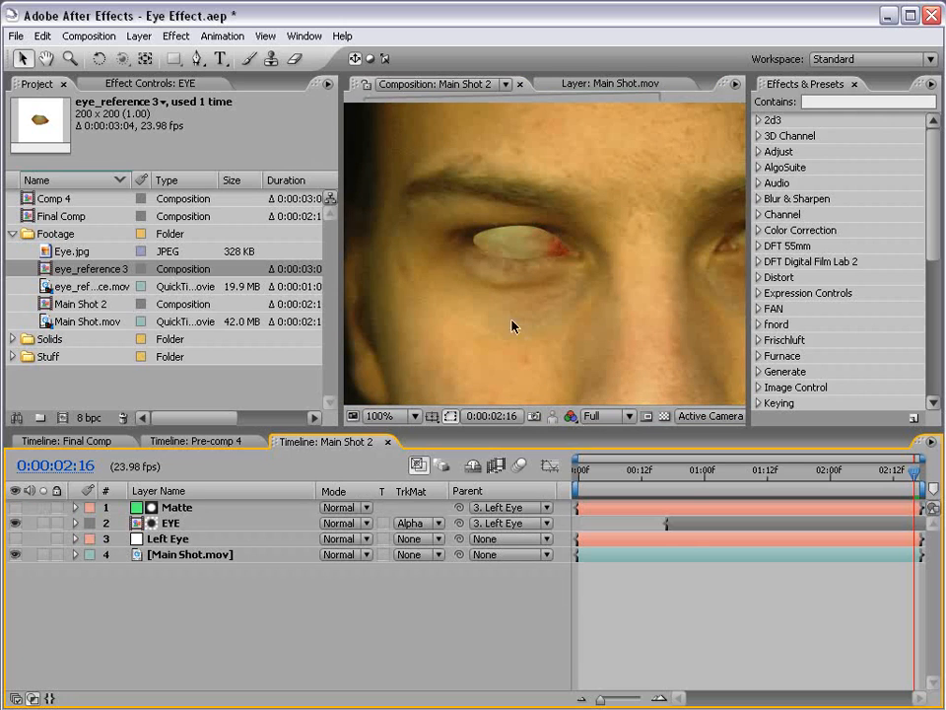
pyautogui.moveTo(683, 467); pyautogui.dragTo(742, 493)
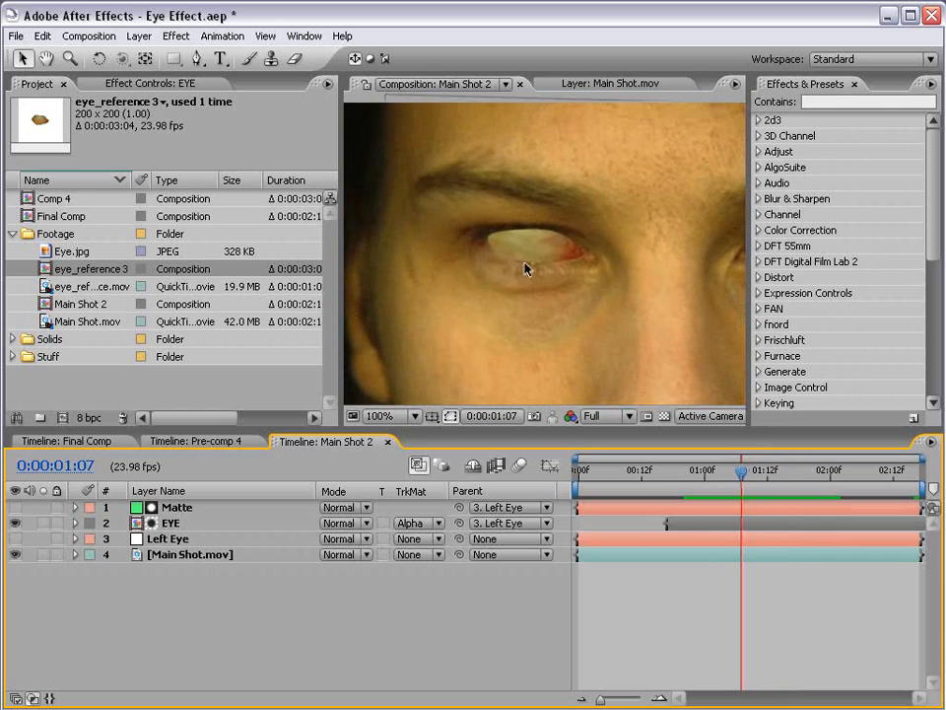
# Reveal the Matte layer's mask properties and set its Mask Feather to 1.5 pixels
pyautogui.click(179, 507)
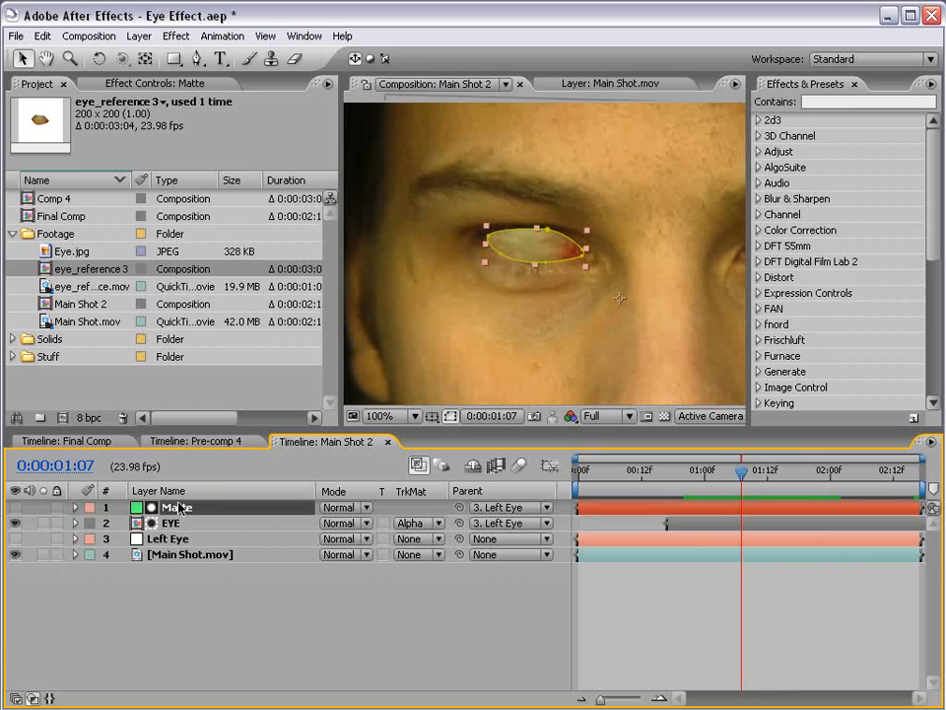
pyautogui.press('m')
pyautogui.press('m')
pyautogui.press('m')
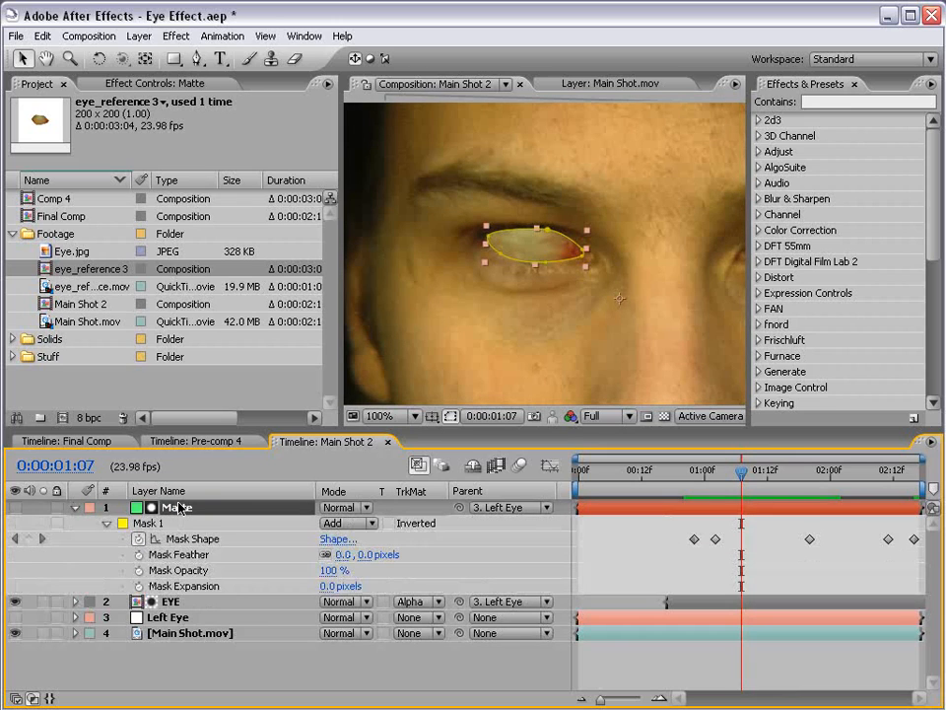
pyautogui.click(370, 555)
pyautogui.write('0')
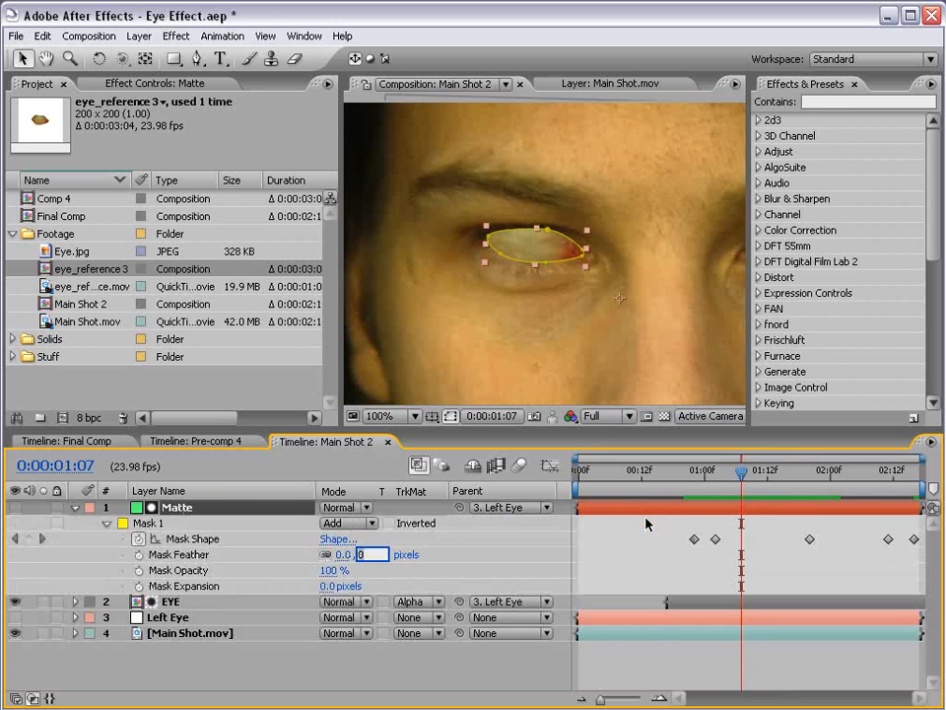
pyautogui.write('.5')
pyautogui.press('Return')
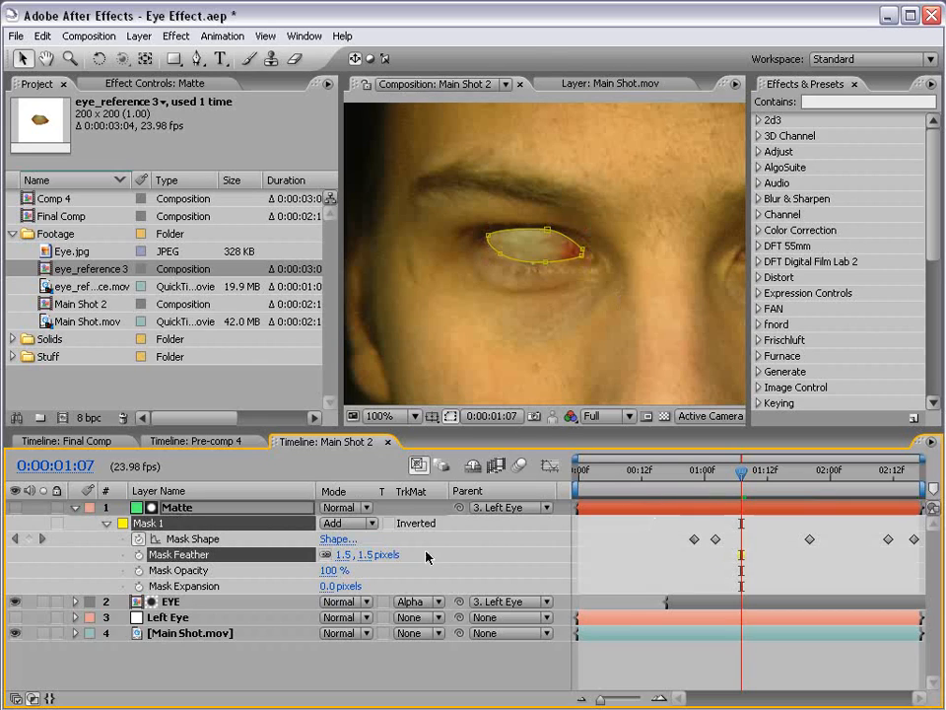
# Try a Mask Expansion of 0.8 pixels on the Matte layer, and settle on 1.0 pixels
pyautogui.click(326, 586)
pyautogui.write('0.8')
pyautogui.press('Return')
pyautogui.click(590, 551)
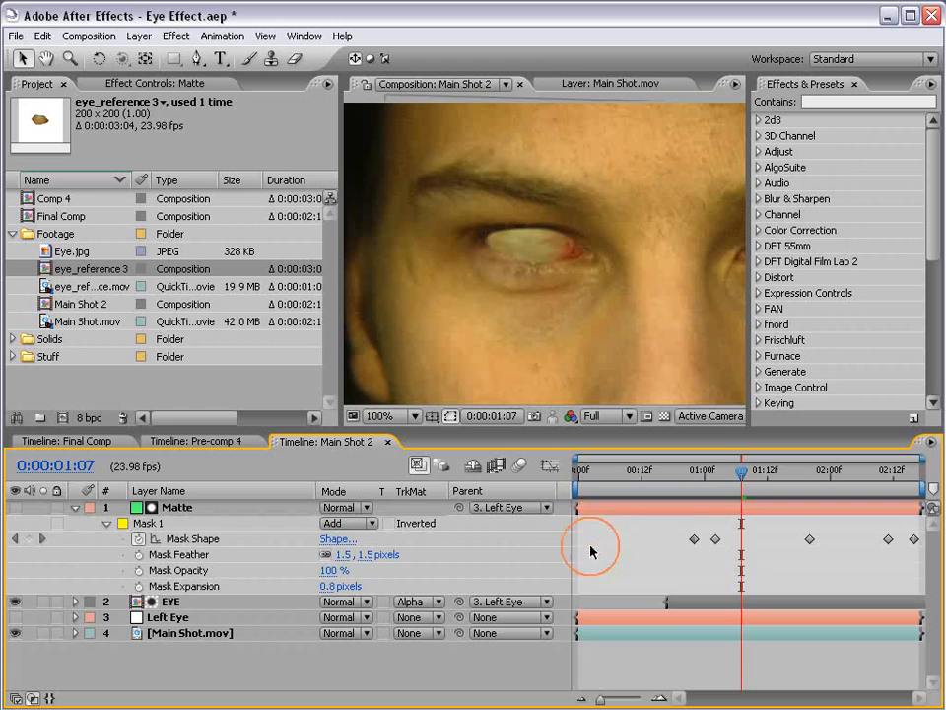
pyautogui.click(333, 585)
pyautogui.write('1')
pyautogui.press('Return')
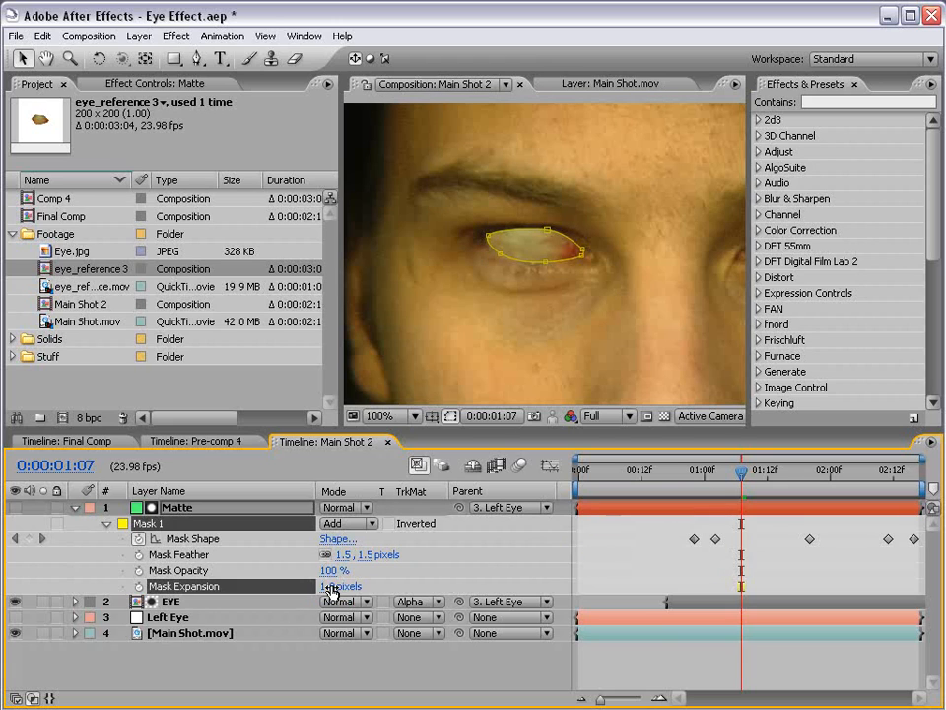
# Pull the mask's lower middle point slightly down at 0:00:01:02 to fit the lower eyelid
pyautogui.moveTo(729, 484); pyautogui.dragTo(714, 476)
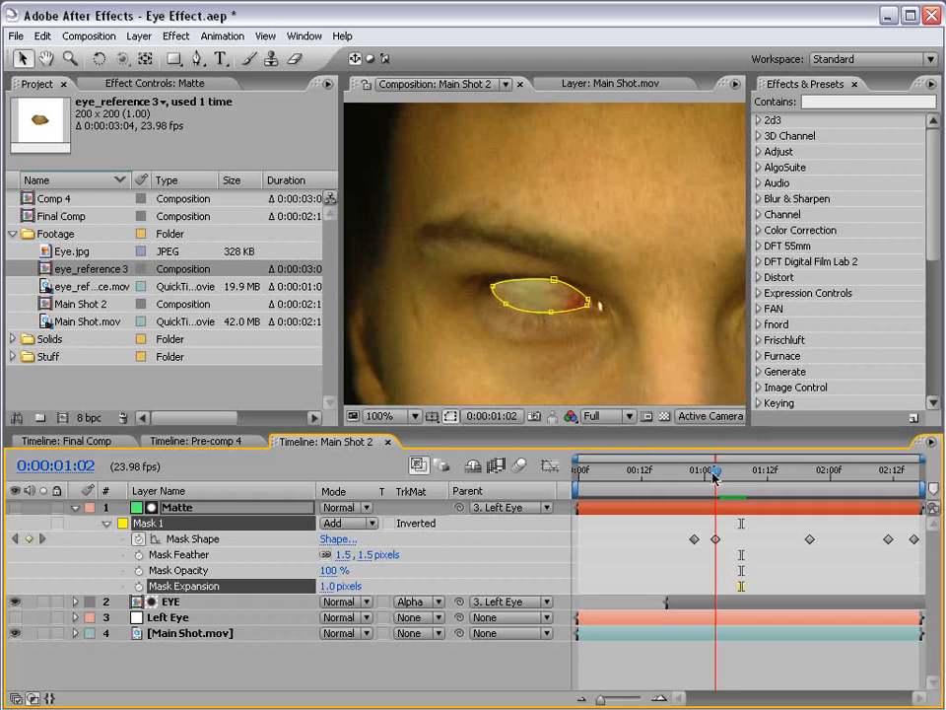
pyautogui.moveTo(551, 312); pyautogui.dragTo(553, 314)
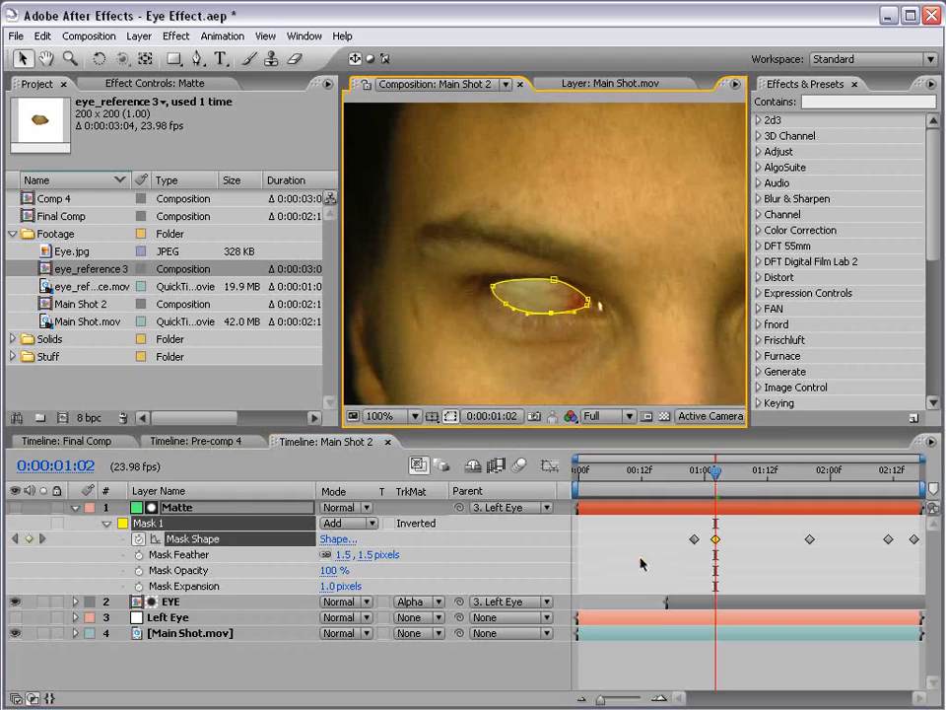
pyautogui.click(641, 561)
# Adjust the mask's lower middle point at 0:00:01:09 to follow the lower eyelid, adding a Mask Shape keyframe
pyautogui.click(178, 506)
pyautogui.moveTo(718, 477); pyautogui.dragTo(752, 478)
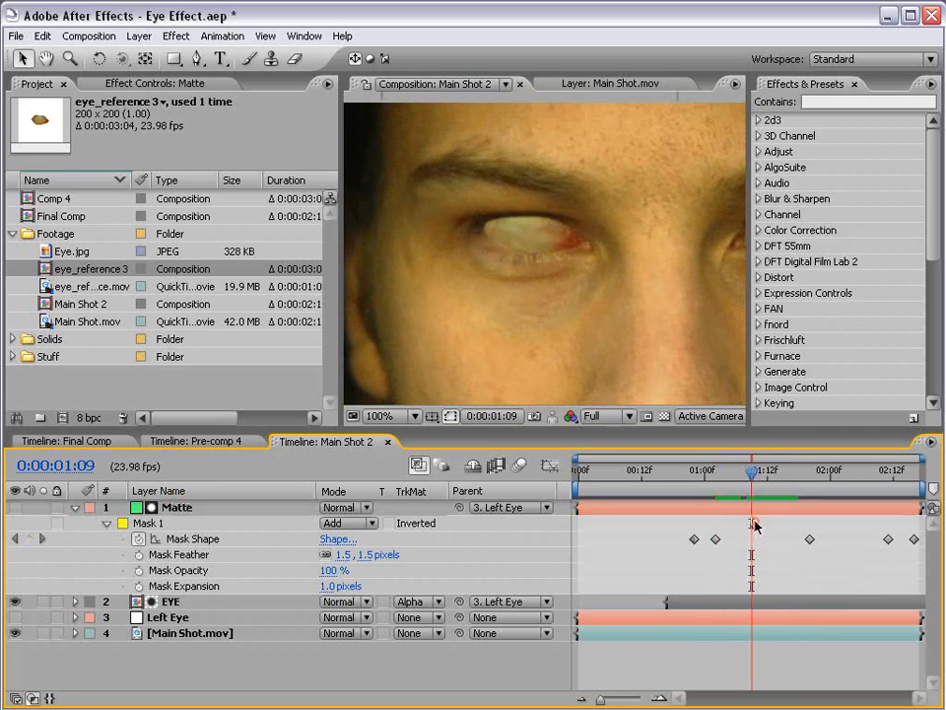
pyautogui.moveTo(543, 253); pyautogui.dragTo(543, 255)
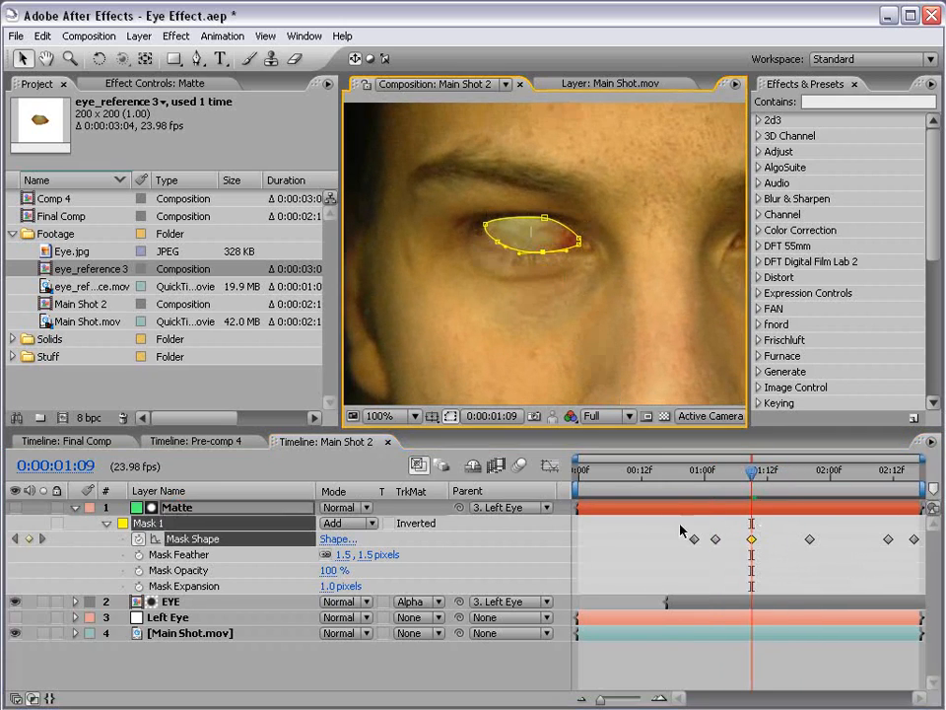
pyautogui.click(678, 525)
# Shift the EYE layer slightly down and toward the inner eye corner inside its matte at 0:00:01:09
pyautogui.press('.')
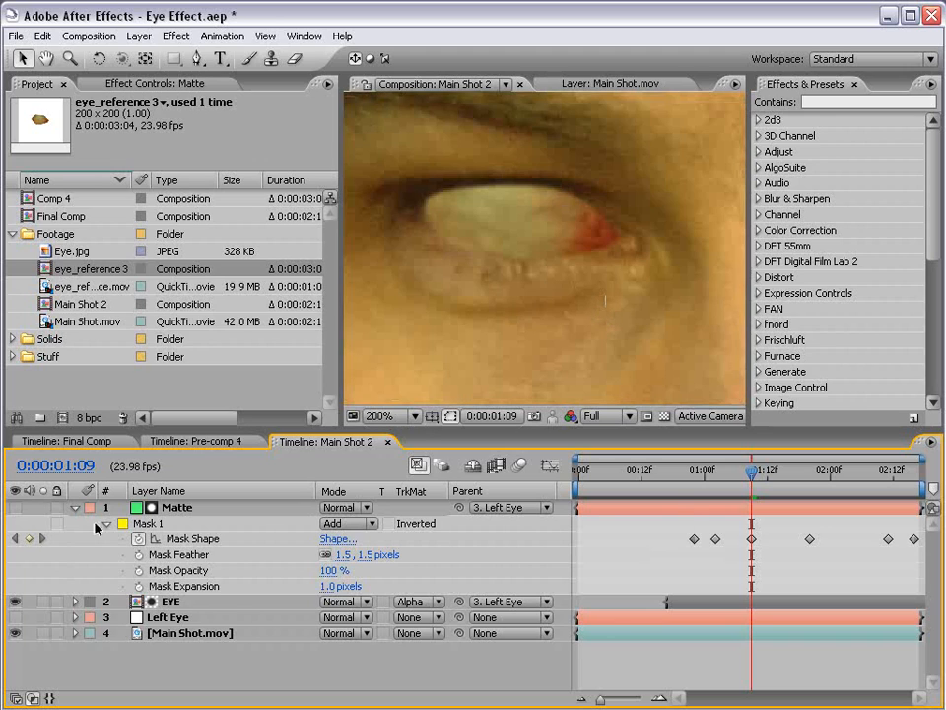
pyautogui.click(184, 603)
pyautogui.moveTo(497, 243)
pyautogui.mouseDown()
pyautogui.moveTo(482, 238)
pyautogui.moveTo(515, 249)
pyautogui.moveTo(517, 211)
pyautogui.moveTo(501, 245)
pyautogui.moveTo(502, 273)
pyautogui.moveTo(506, 249)
pyautogui.mouseUp()
pyautogui.click(588, 521)
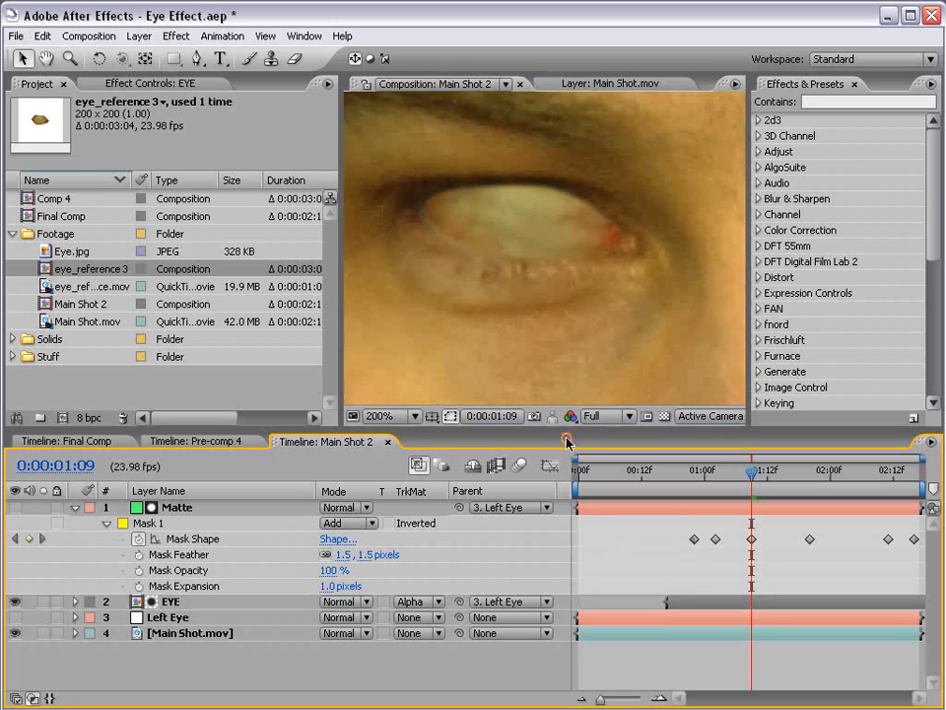
pyautogui.scroll(-2, 597, 311)
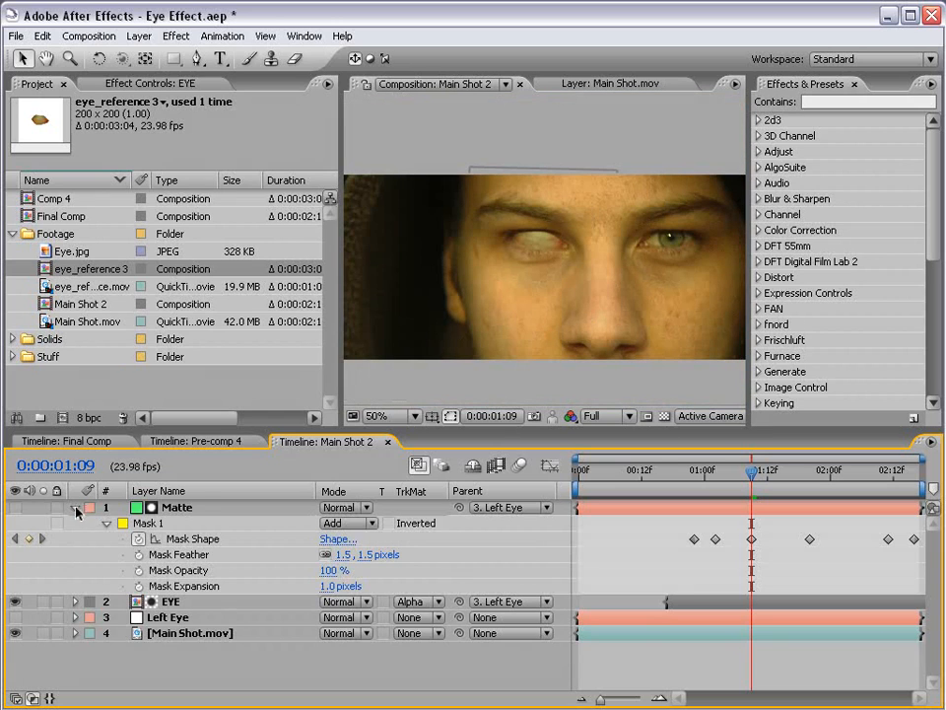
# Collapse the Matte layer, save the project, and review the composited eye up to 0:00:01:21
pyautogui.click(76, 508)
pyautogui.moveTo(753, 474)
pyautogui.mouseDown()
pyautogui.moveTo(815, 479)
pyautogui.moveTo(822, 490)
pyautogui.moveTo(738, 487)
pyautogui.mouseUp()
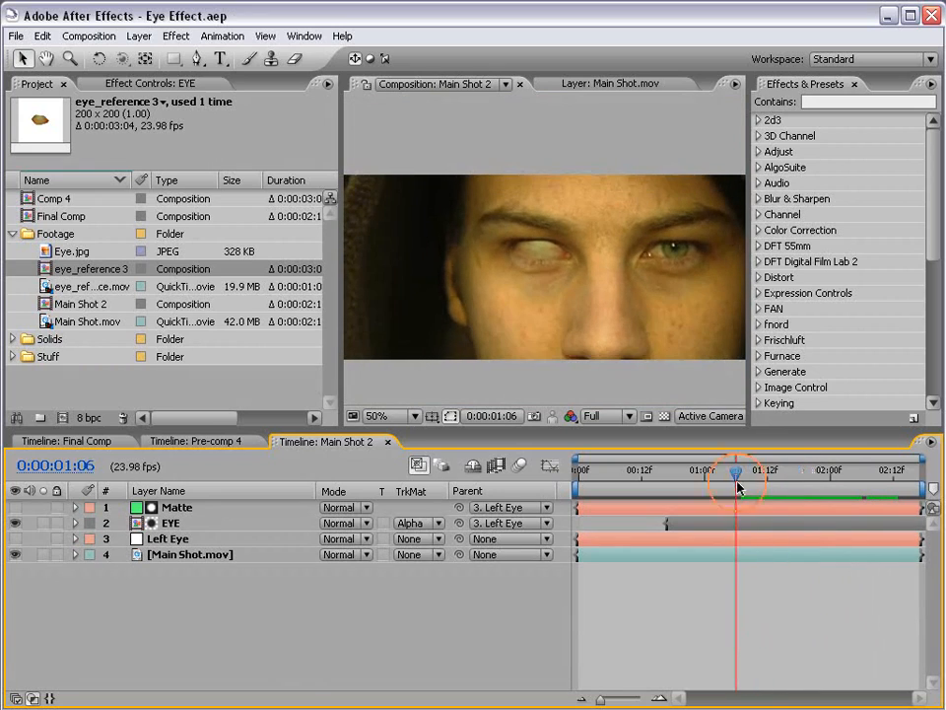
pyautogui.press('space')
pyautogui.press('h')
pyautogui.moveTo(678, 309); pyautogui.dragTo(650, 296)
# Create a 1280 x 400 solid in a dark brown sampled from the upper lid area of the unaltered eye
pyautogui.click(139, 35)
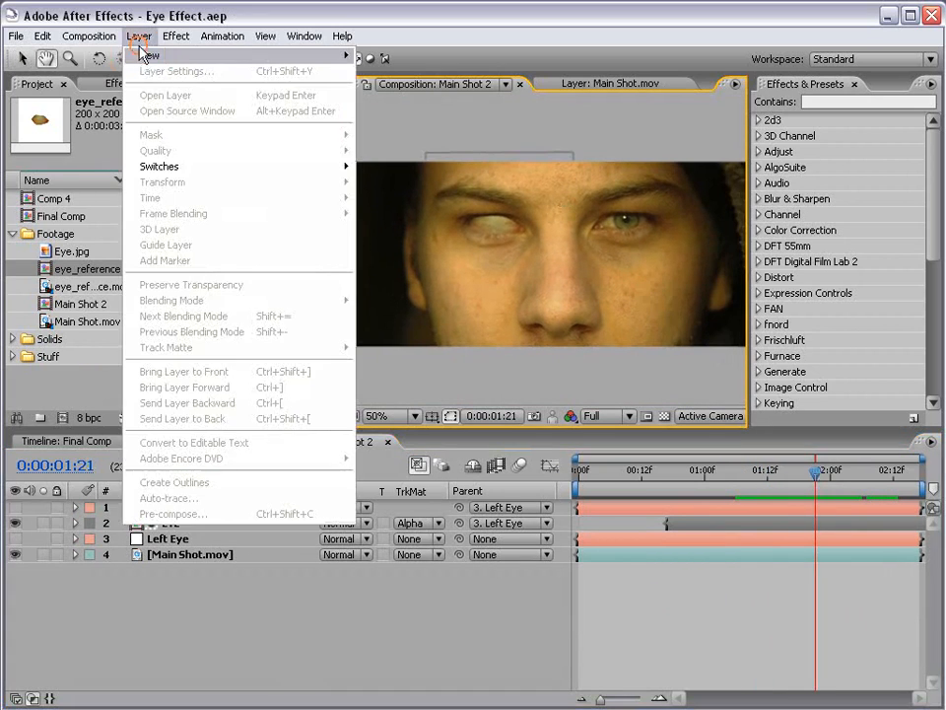
pyautogui.moveTo(143, 55)
pyautogui.click(409, 71)
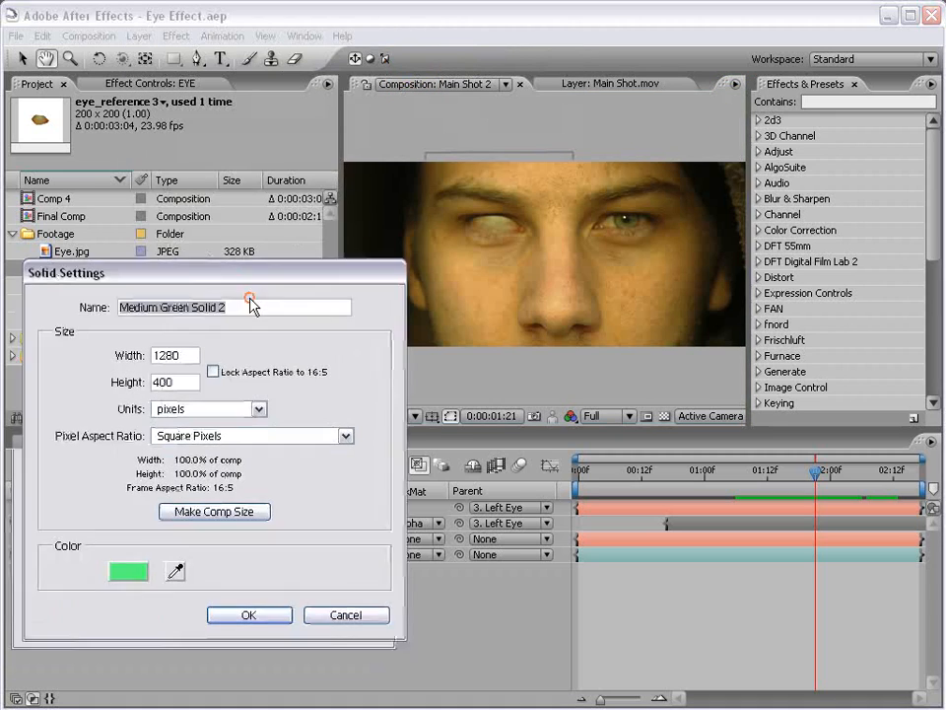
pyautogui.click(289, 470)
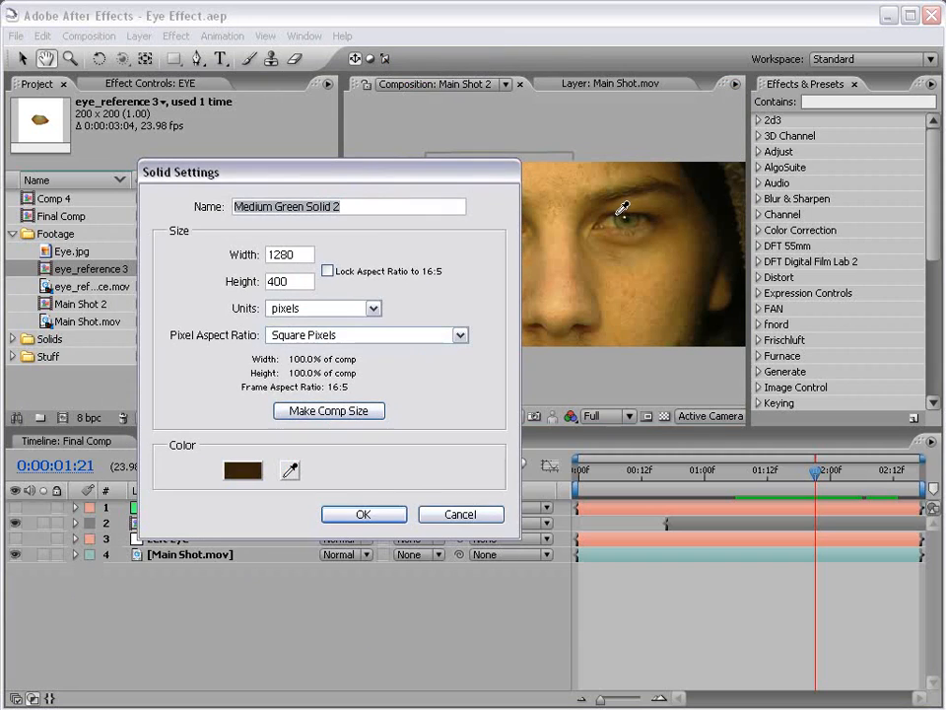
pyautogui.click(619, 215)
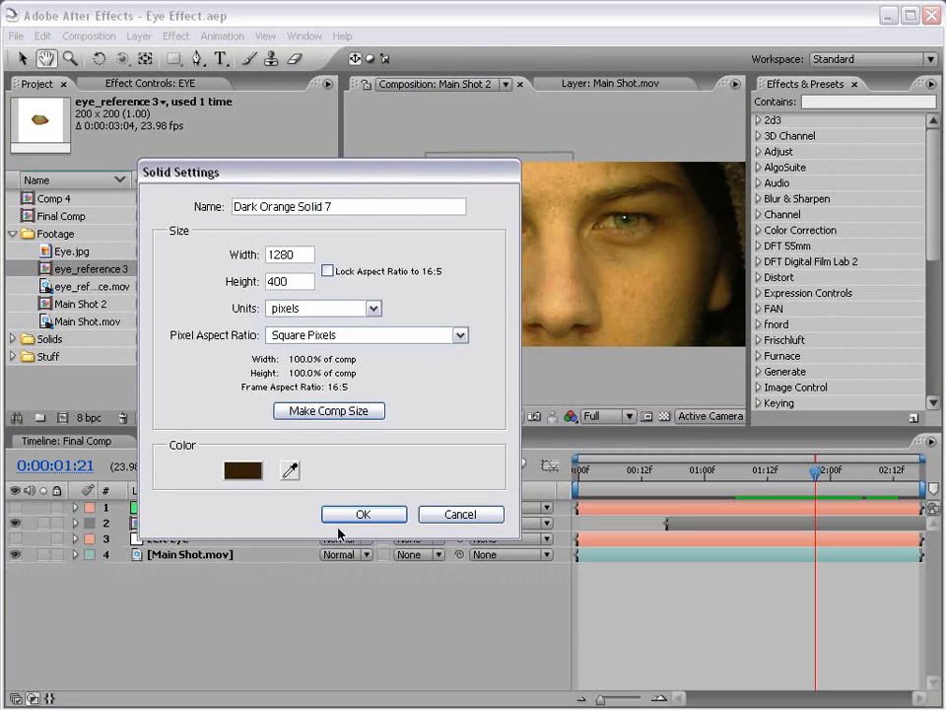
pyautogui.click(364, 514)
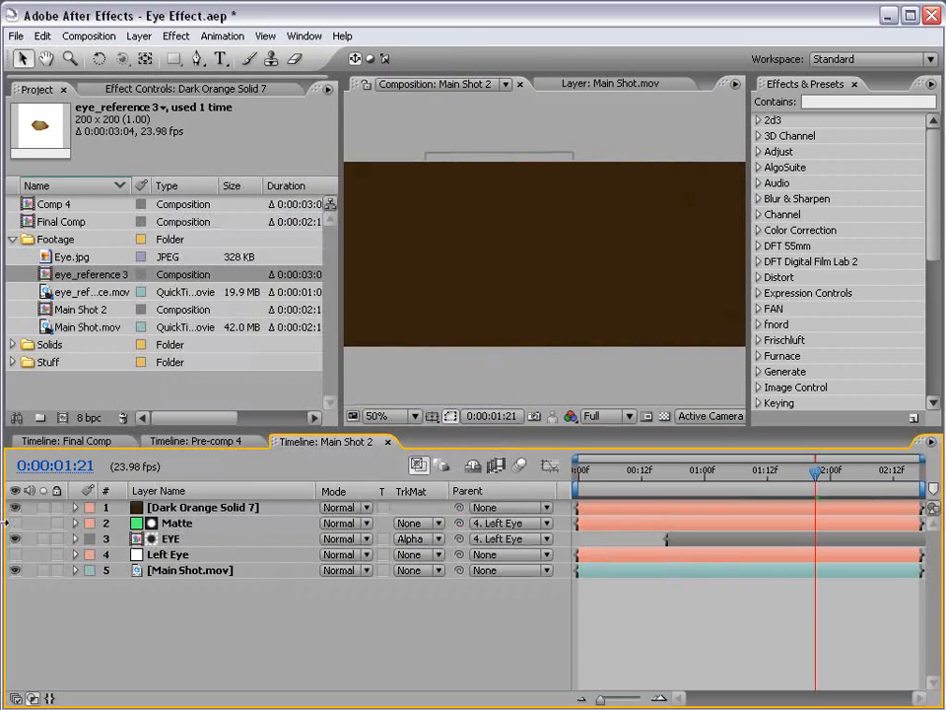
# Hide the dark brown solid to reveal the composited eye, keeping the solid selected with the Pen tool active
pyautogui.click(15, 507)
pyautogui.press('.')
pyautogui.press('space')
pyautogui.moveTo(421, 199); pyautogui.dragTo(403, 272)
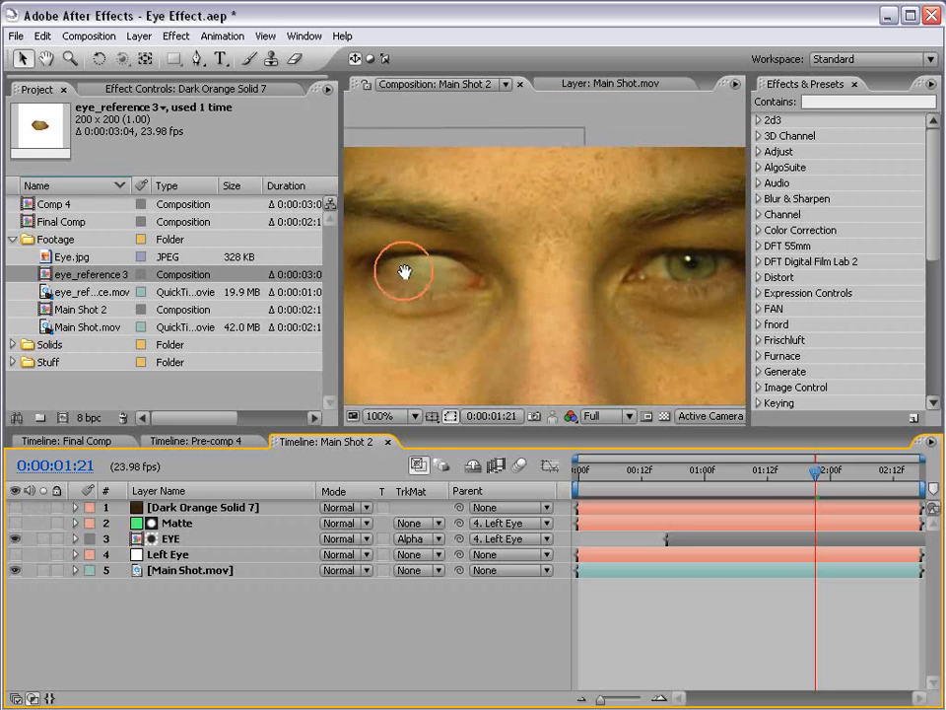
pyautogui.click(198, 59)
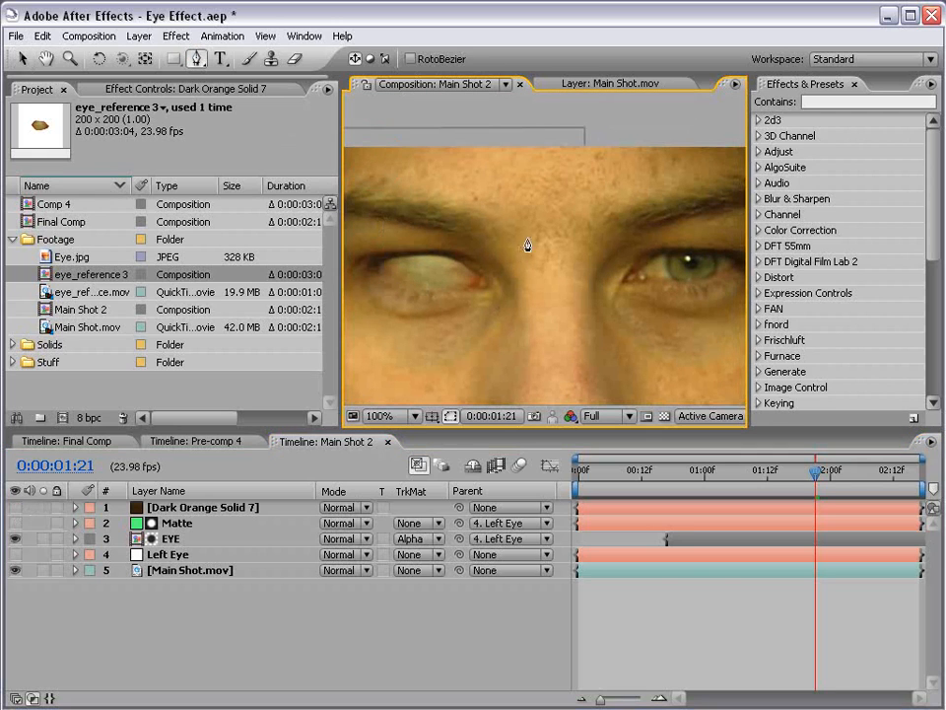
pyautogui.press('space')
pyautogui.moveTo(697, 287); pyautogui.dragTo(657, 292)
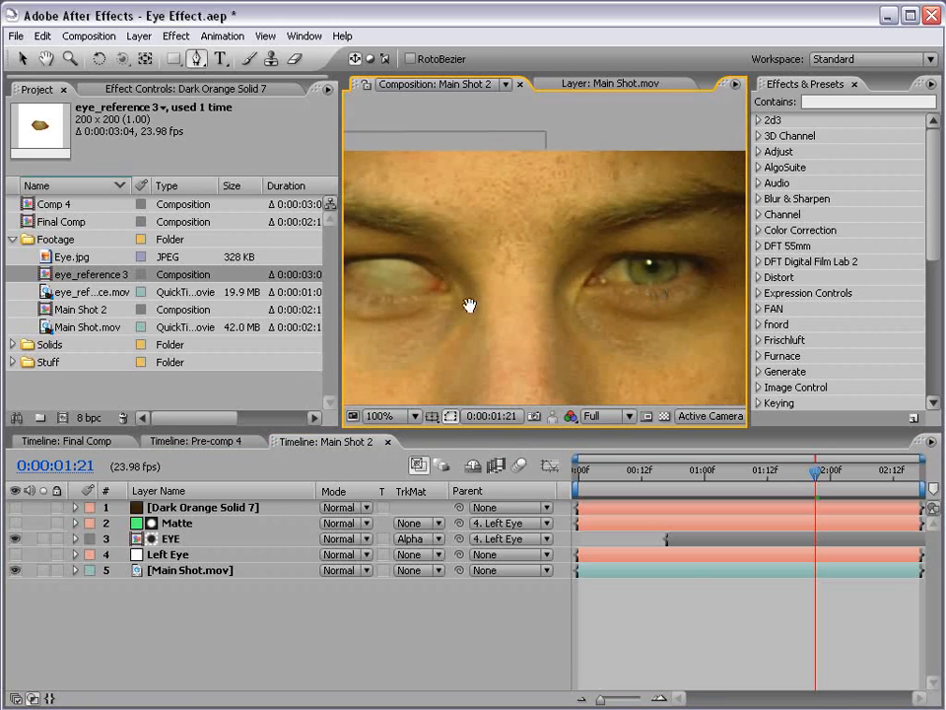
pyautogui.moveTo(449, 288); pyautogui.dragTo(531, 289)
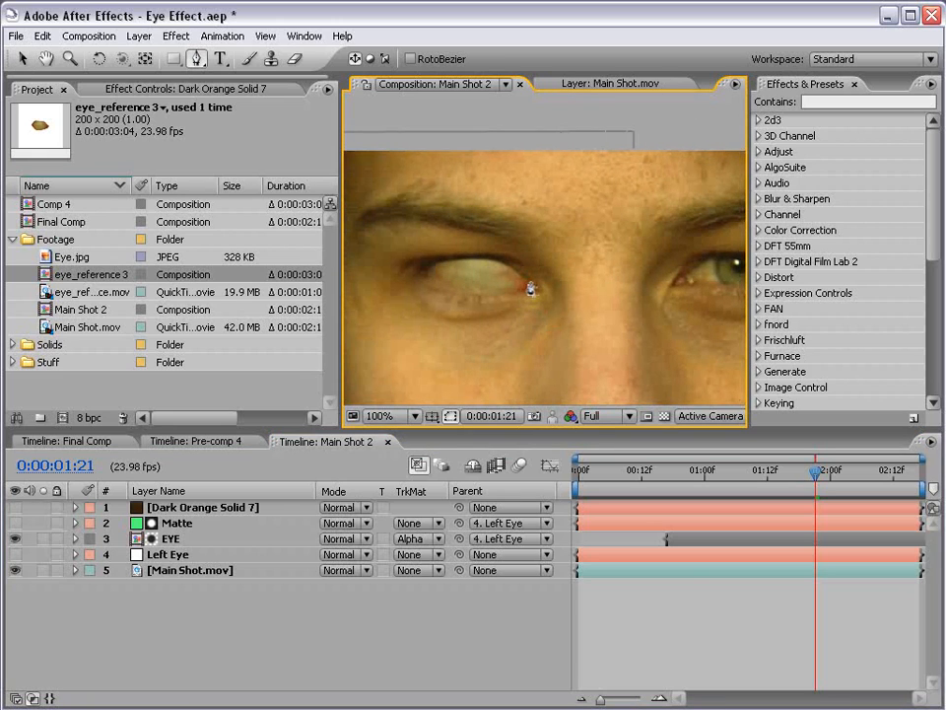
pyautogui.click(486, 278)
pyautogui.click(15, 507)
pyautogui.click(173, 508)
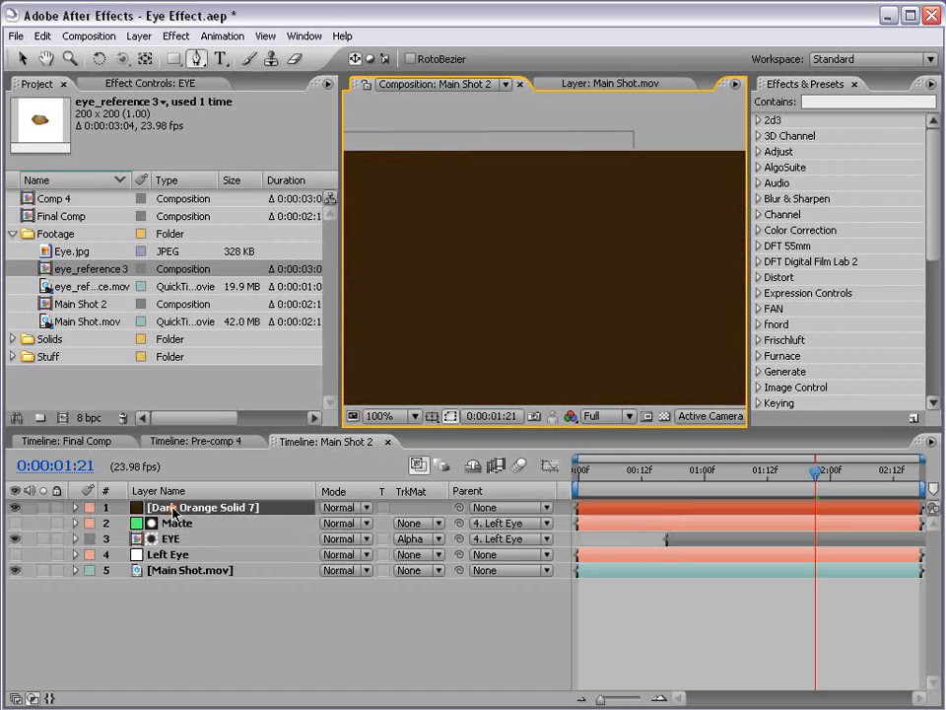
pyautogui.click(14, 507)
# Draw a closed mask on the solid that curves along the upper eyelid edge and loops around the eyebrow above it
pyautogui.click(530, 284)
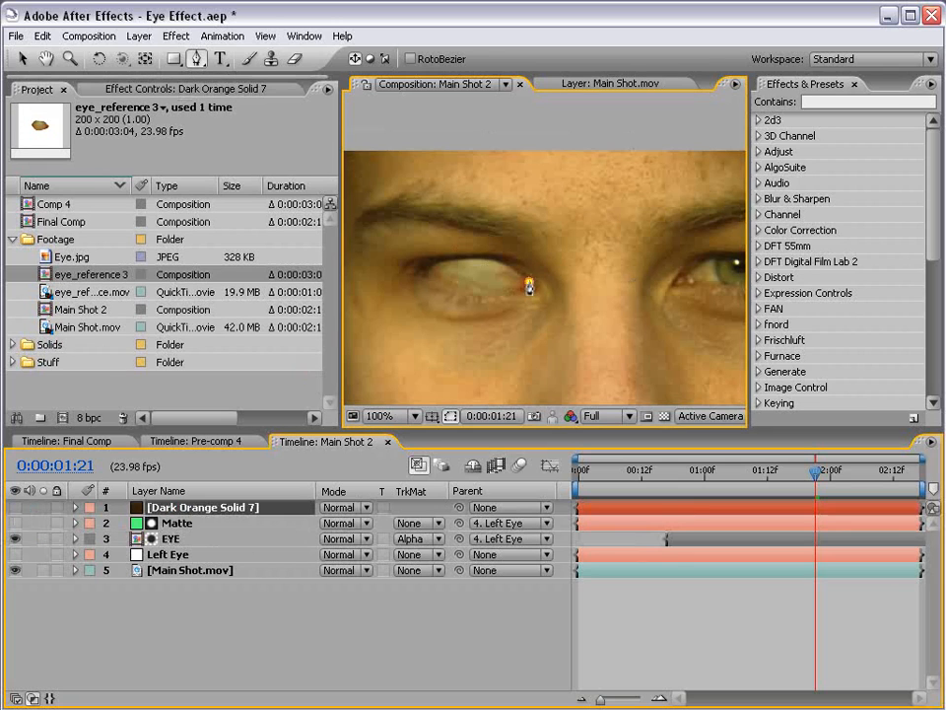
pyautogui.moveTo(460, 266); pyautogui.dragTo(412, 280)
pyautogui.press('h')
pyautogui.press('g')
pyautogui.click(385, 280)
pyautogui.click(357, 217)
pyautogui.click(424, 189)
pyautogui.click(579, 186)
pyautogui.click(607, 219)
pyautogui.click(608, 269)
pyautogui.click(569, 300)
pyautogui.click(529, 285)
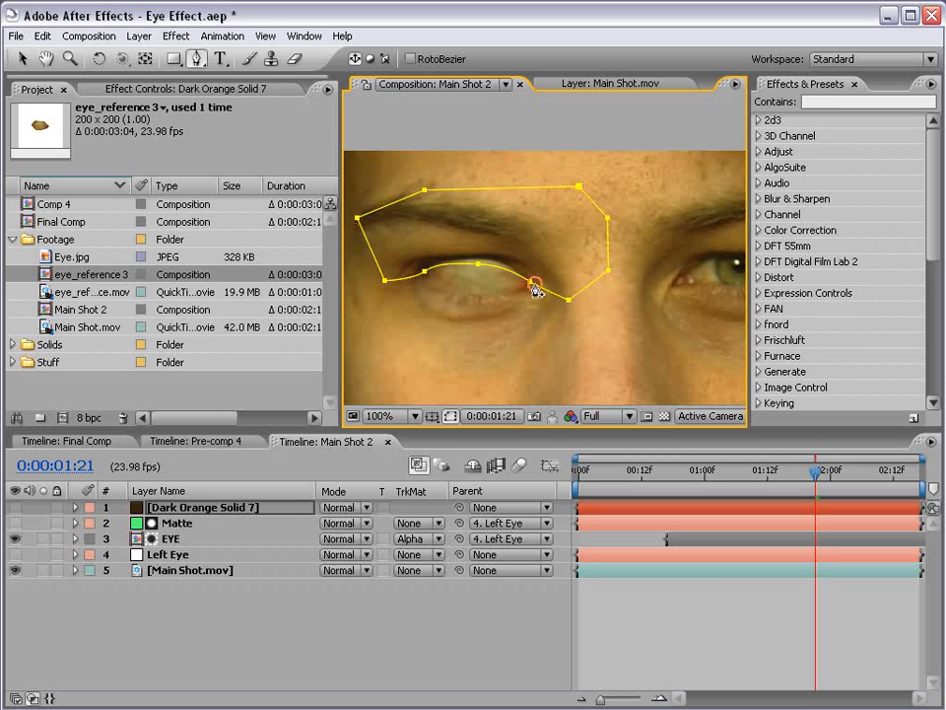
pyautogui.click(717, 631)
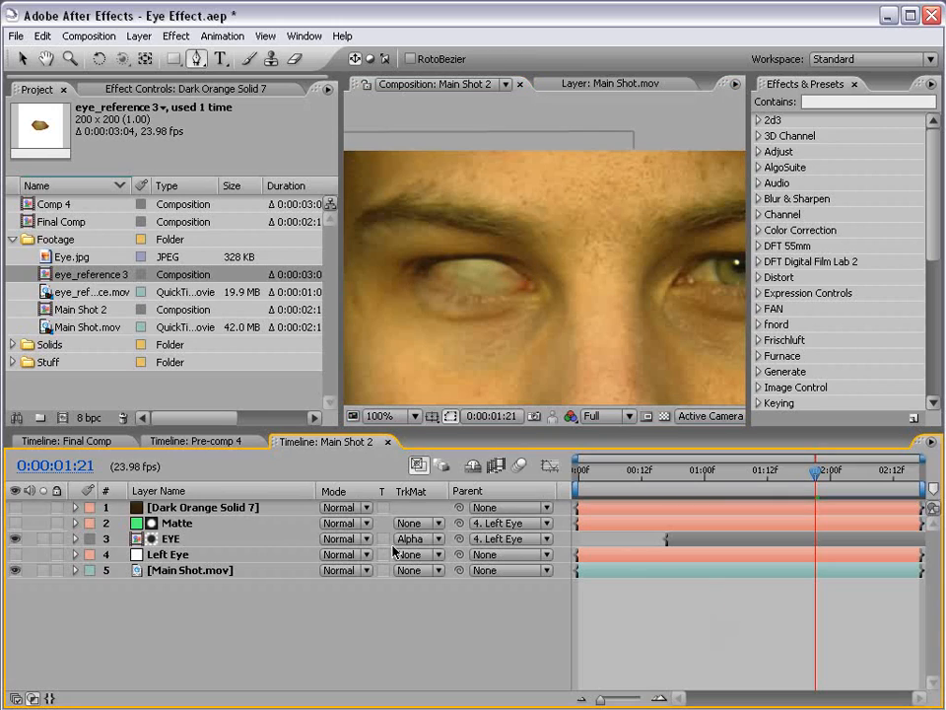
# Show the masked dark brown solid again and set its Mask 1 feather to 5 pixels
pyautogui.click(15, 506)
pyautogui.click(197, 509)
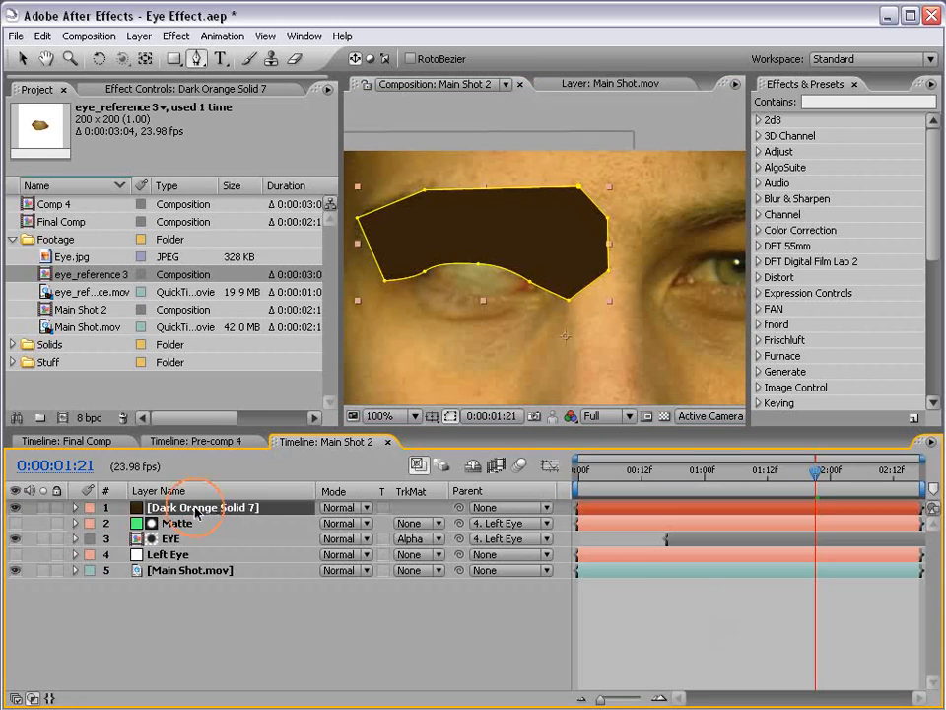
pyautogui.click(203, 627)
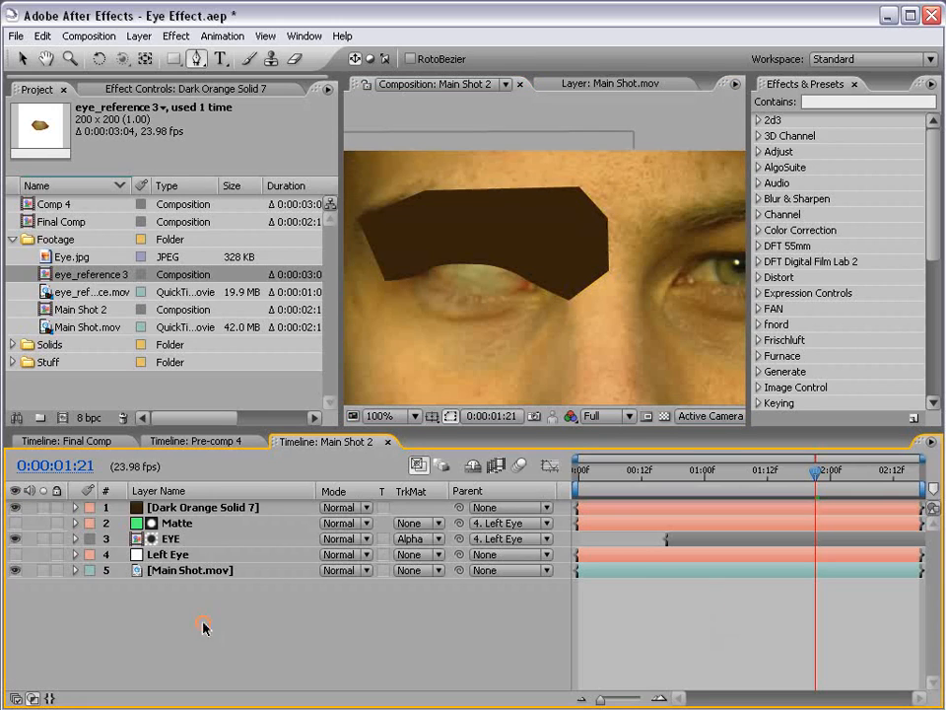
pyautogui.click(190, 509)
pyautogui.press('f')
pyautogui.click(357, 540)
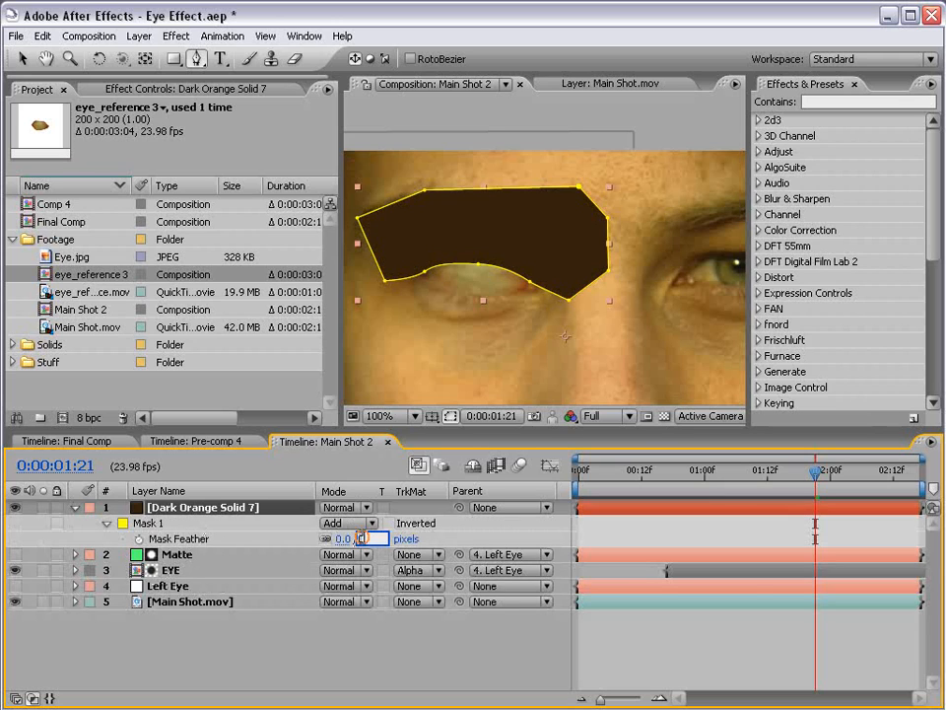
pyautogui.write('5')
pyautogui.press('Return')
pyautogui.click(628, 594)
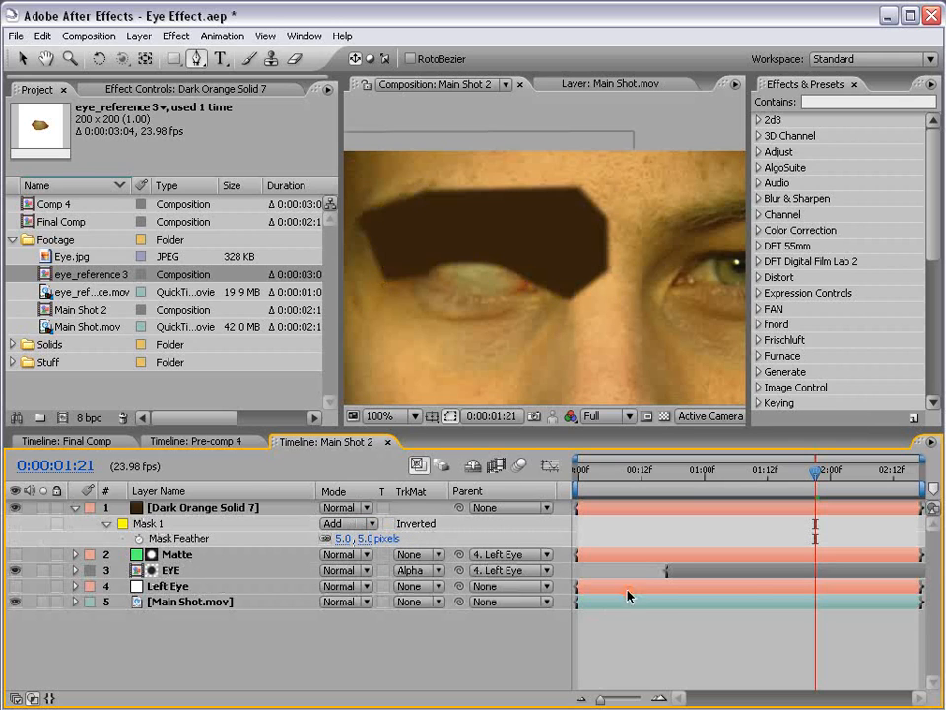
# Duplicate Mask 1 on the dark brown solid and raise the Mask 2 feather to 33 pixels
pyautogui.press('h')
pyautogui.moveTo(640, 312)
pyautogui.mouseDown()
pyautogui.moveTo(566, 306)
pyautogui.moveTo(635, 320)
pyautogui.mouseUp()
pyautogui.click(180, 659)
pyautogui.press('g')
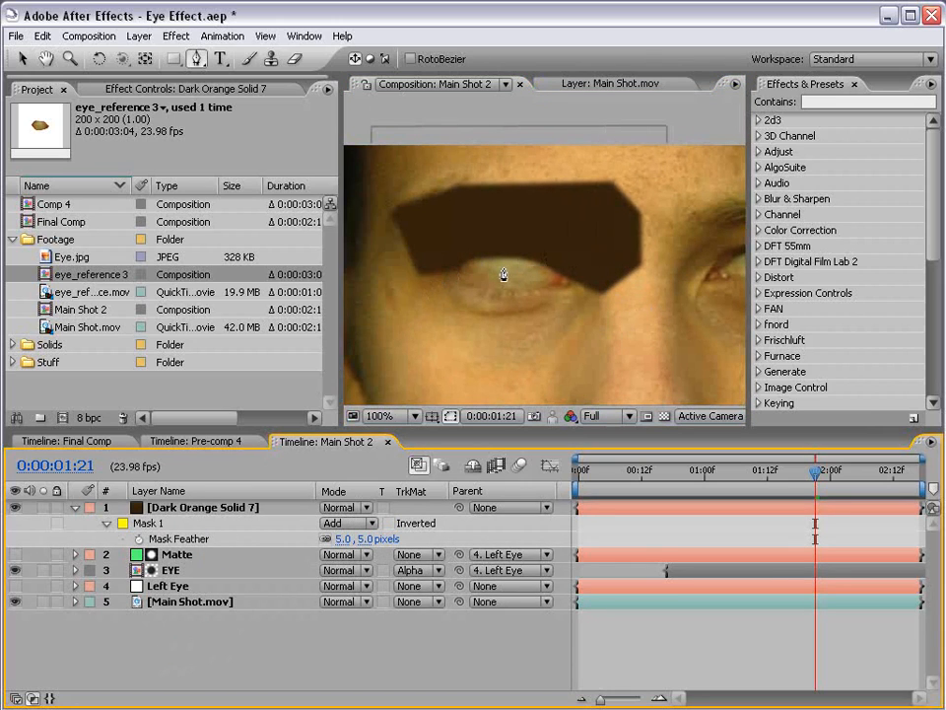
pyautogui.click(143, 522)
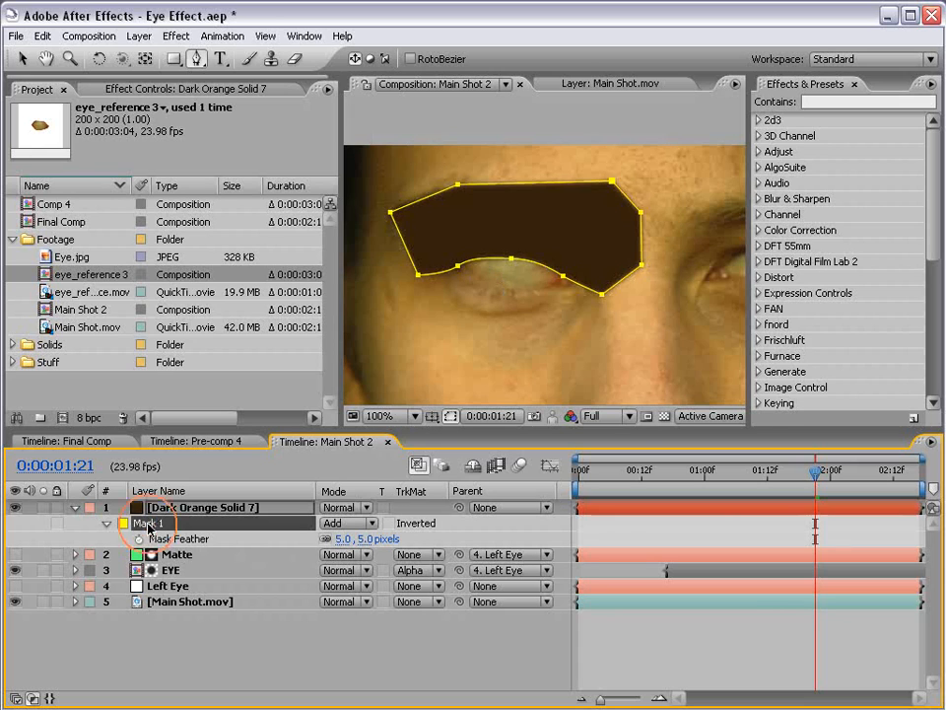
pyautogui.click(42, 36)
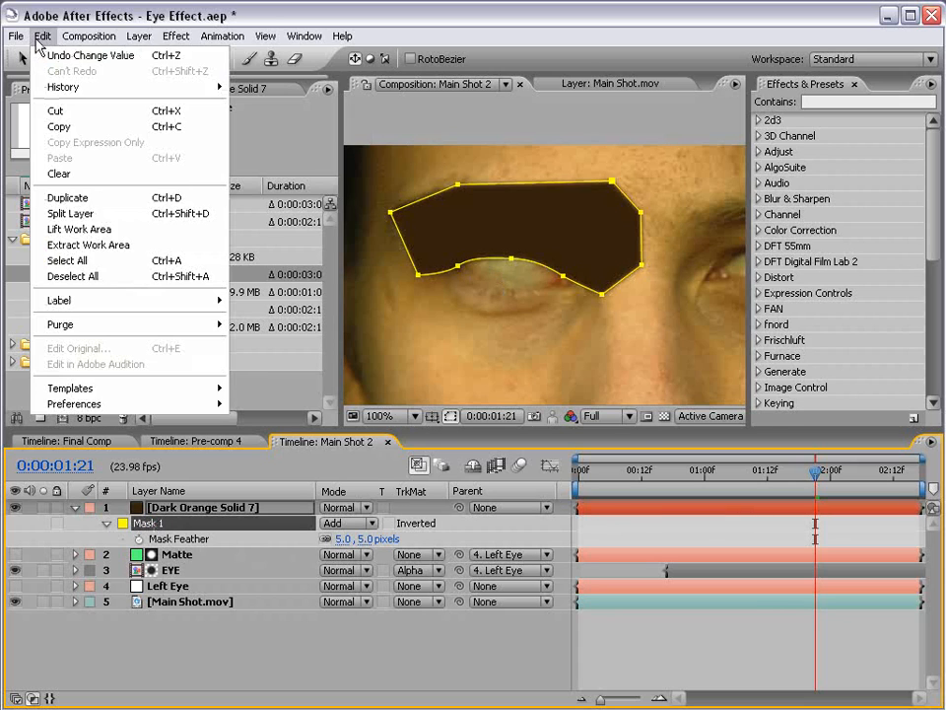
pyautogui.click(127, 198)
pyautogui.click(106, 570)
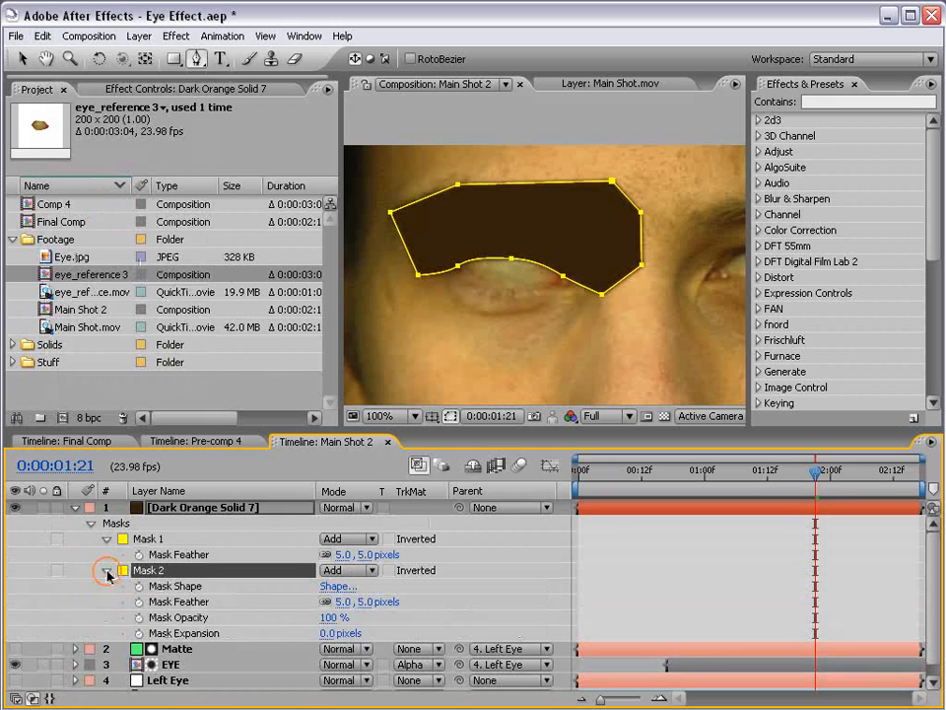
pyautogui.moveTo(344, 601); pyautogui.dragTo(387, 601)
pyautogui.click(507, 534)
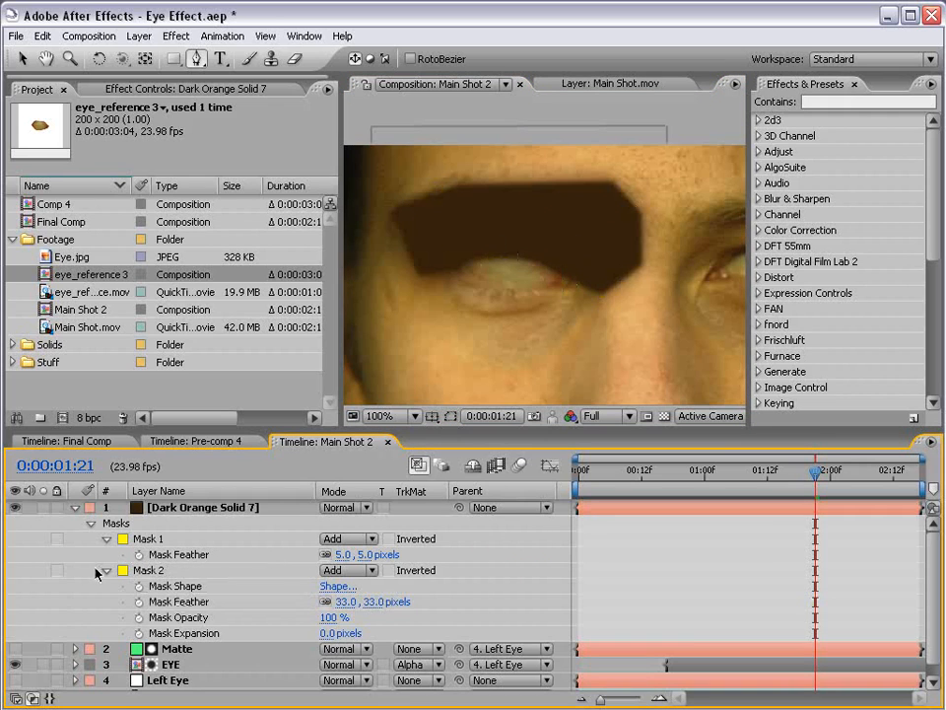
pyautogui.moveTo(347, 577); pyautogui.dragTo(348, 562)
pyautogui.click(512, 594)
pyautogui.moveTo(376, 601)
pyautogui.mouseDown()
pyautogui.moveTo(340, 603)
pyautogui.moveTo(373, 603)
pyautogui.mouseUp()
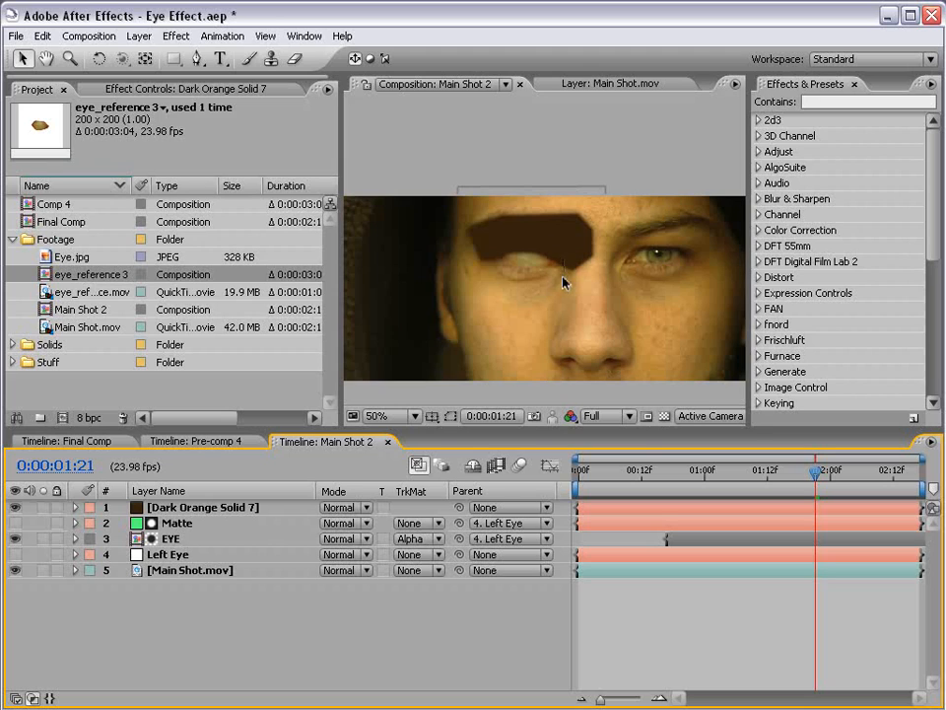
# Duplicate the Matte layer and place the copy directly above the dark brown solid
pyautogui.click(191, 525)
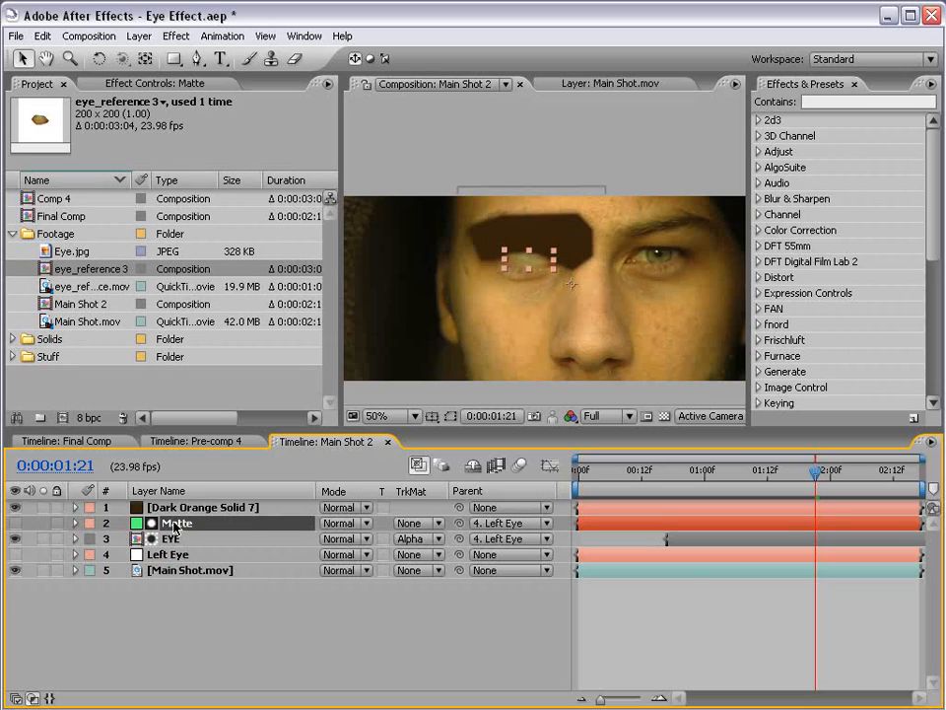
pyautogui.click(43, 35)
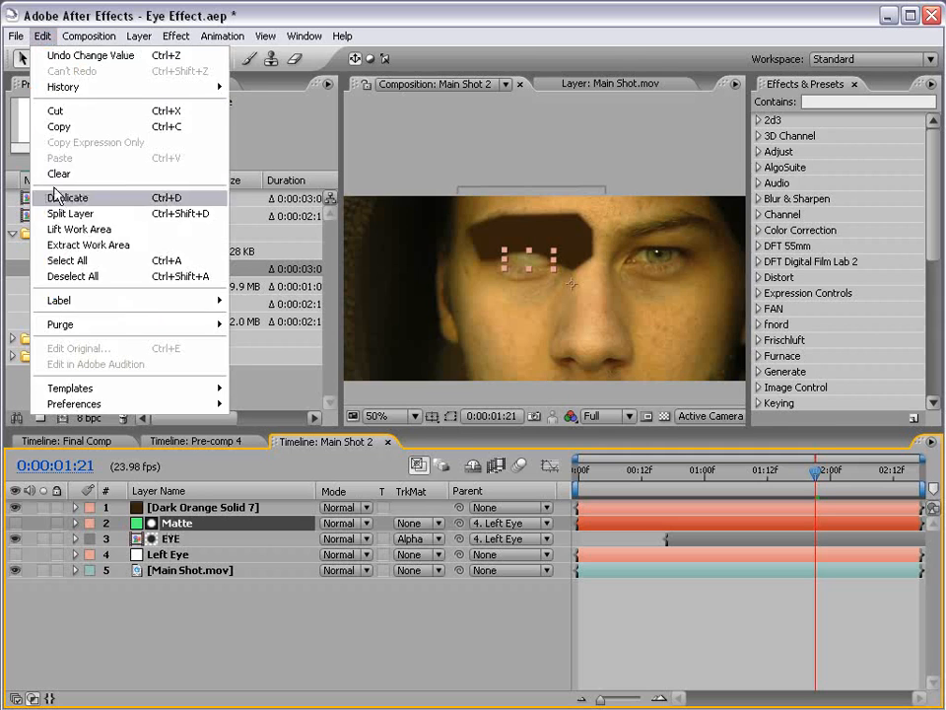
pyautogui.click(67, 199)
pyautogui.moveTo(152, 533); pyautogui.dragTo(175, 509)
# Rename the dark brown solid Shadow and set its track matte to Alpha Matte "Matte 2"
pyautogui.click(167, 523)
pyautogui.press('Return')
pyautogui.write('Shadow')
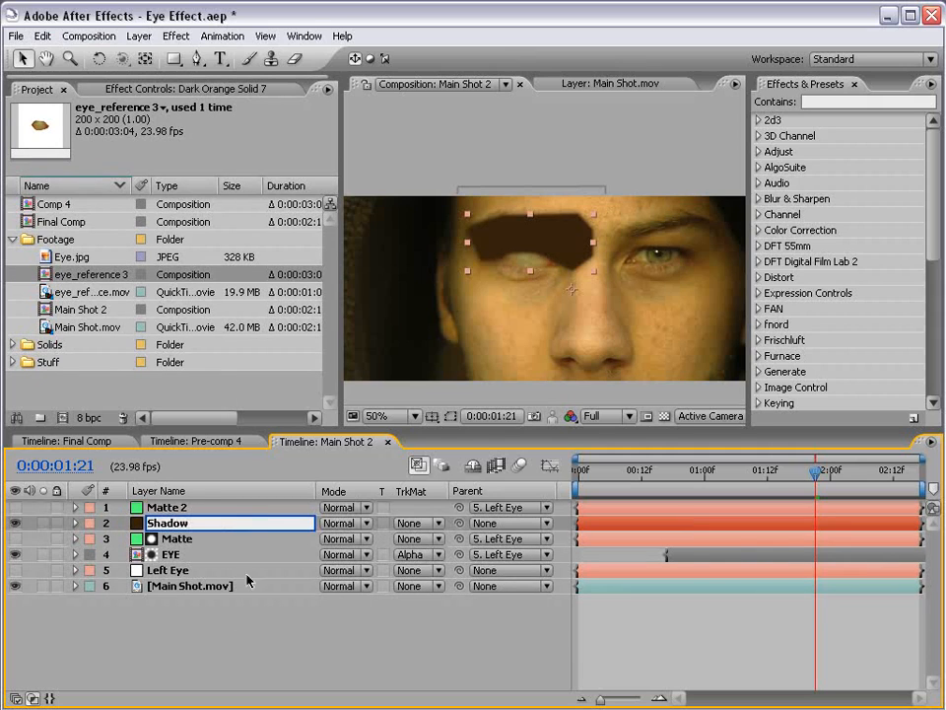
pyautogui.press('Return')
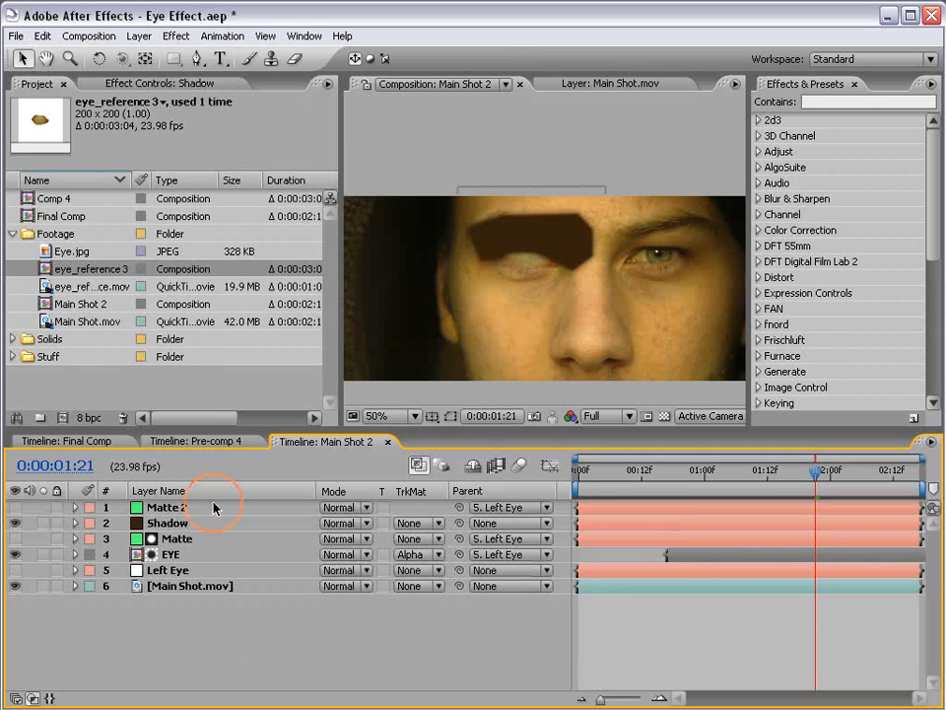
pyautogui.click(411, 527)
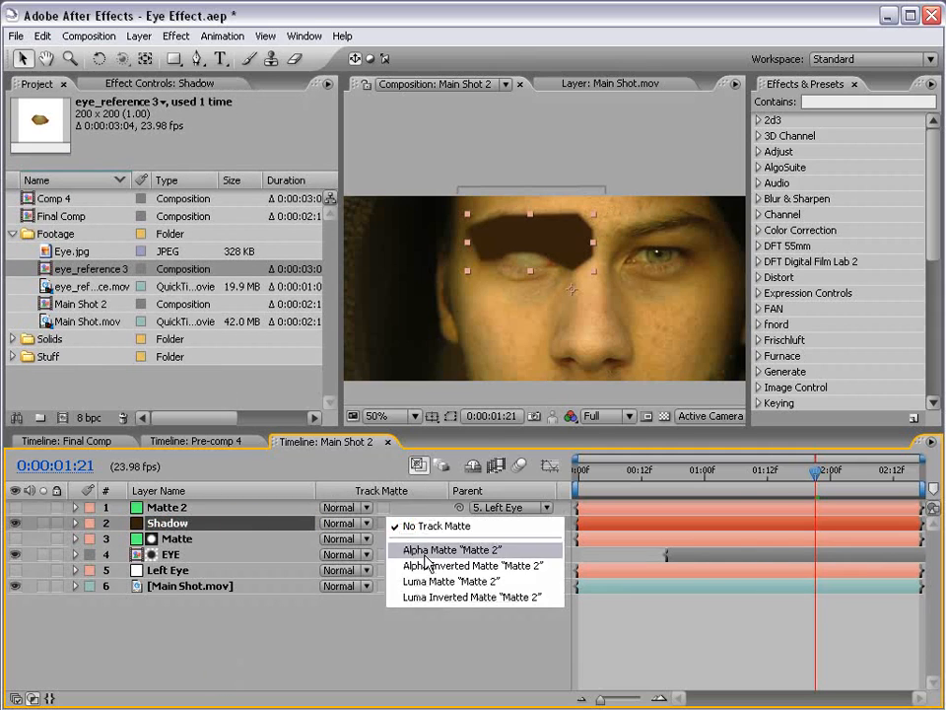
pyautogui.click(434, 549)
# Set the Mask Expansion of Mask 1 on the Matte 2 layer to 5 pixels
pyautogui.scroll(2, 412, 261)
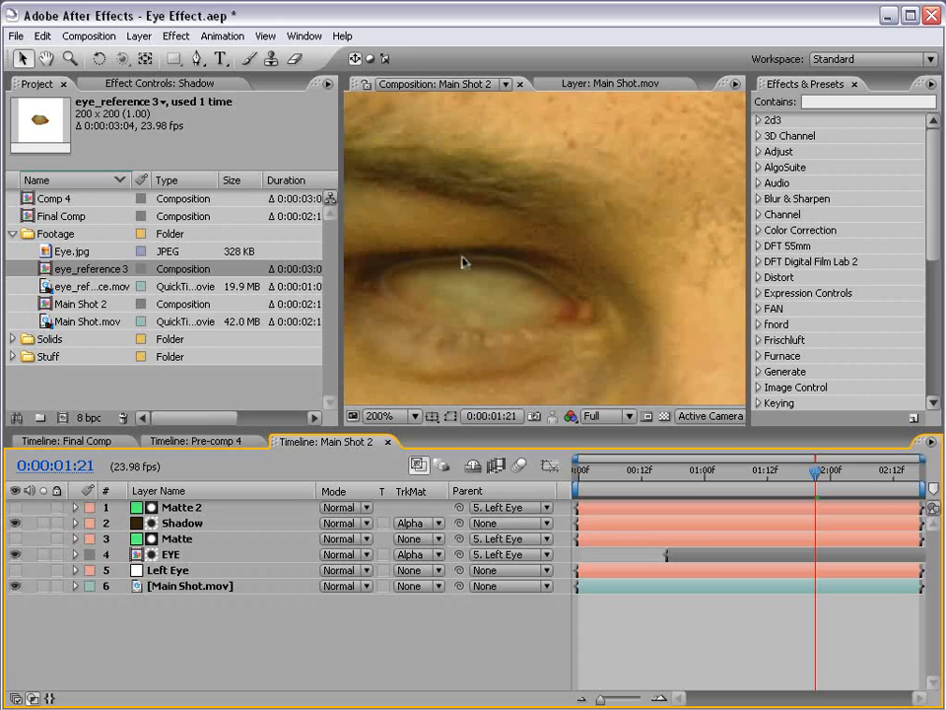
pyautogui.click(15, 507)
pyautogui.click(15, 507)
pyautogui.click(75, 506)
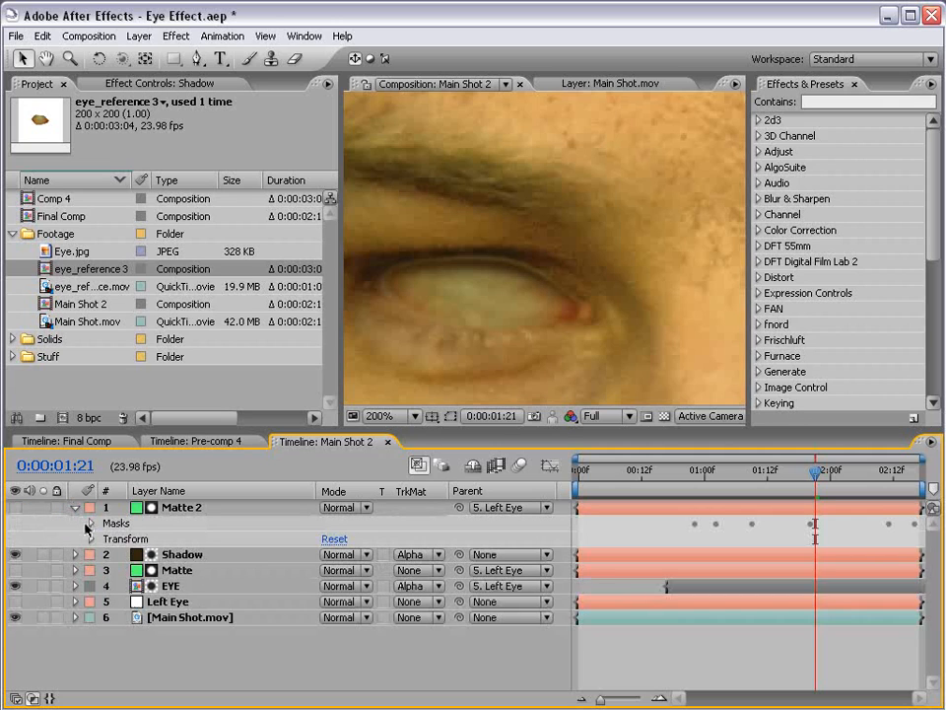
pyautogui.click(90, 523)
pyautogui.click(105, 539)
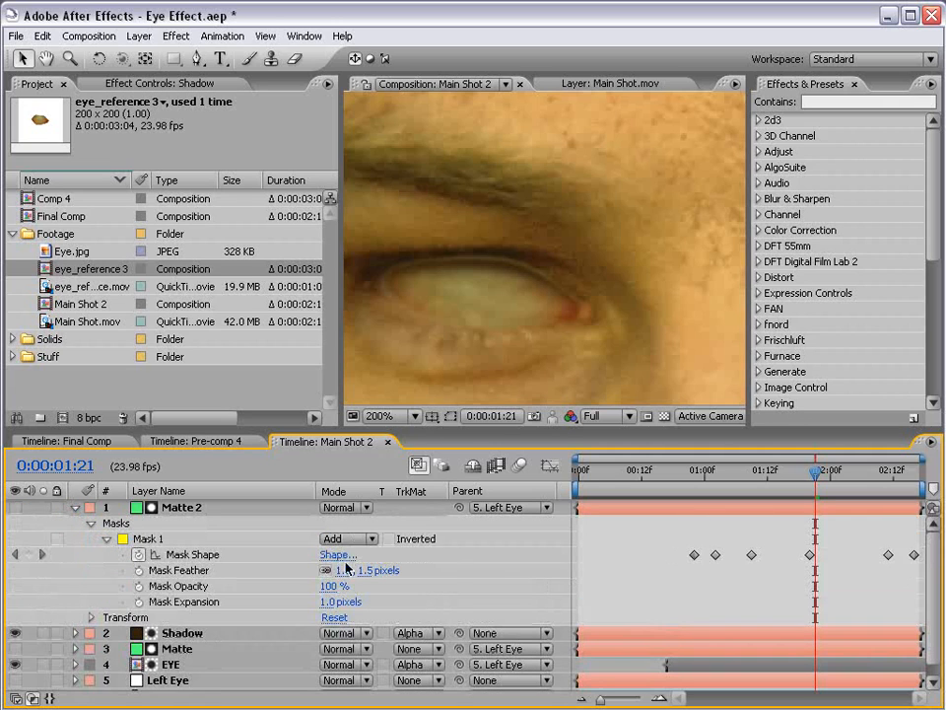
pyautogui.click(326, 602)
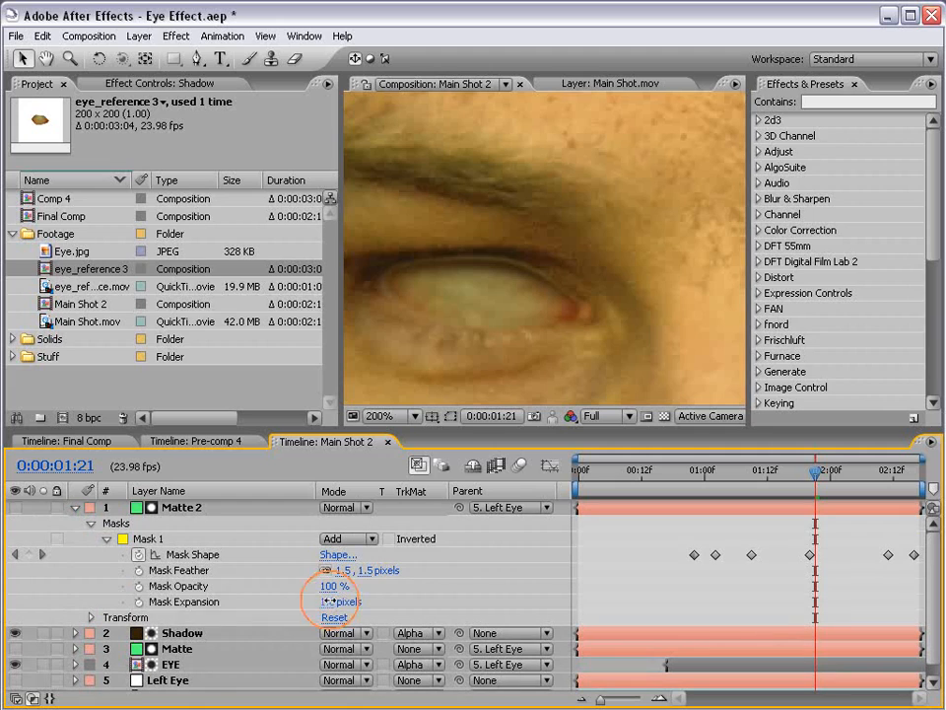
pyautogui.moveTo(325, 600); pyautogui.dragTo(327, 600)
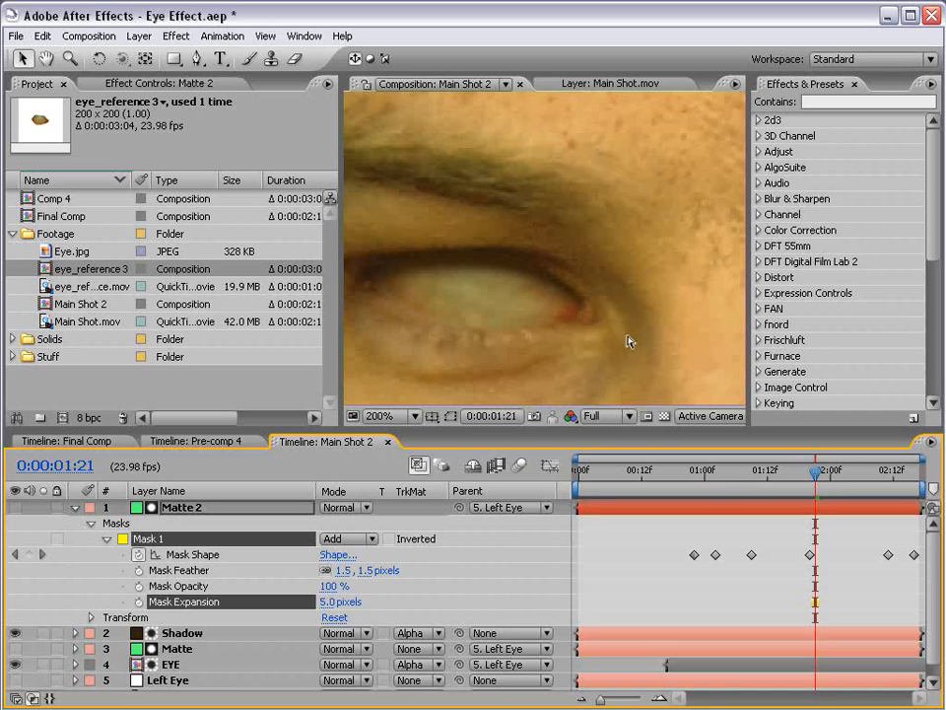
# Darken the Shadow solid's color to 2B1909, then review both eyes in the composition
pyautogui.click(175, 632)
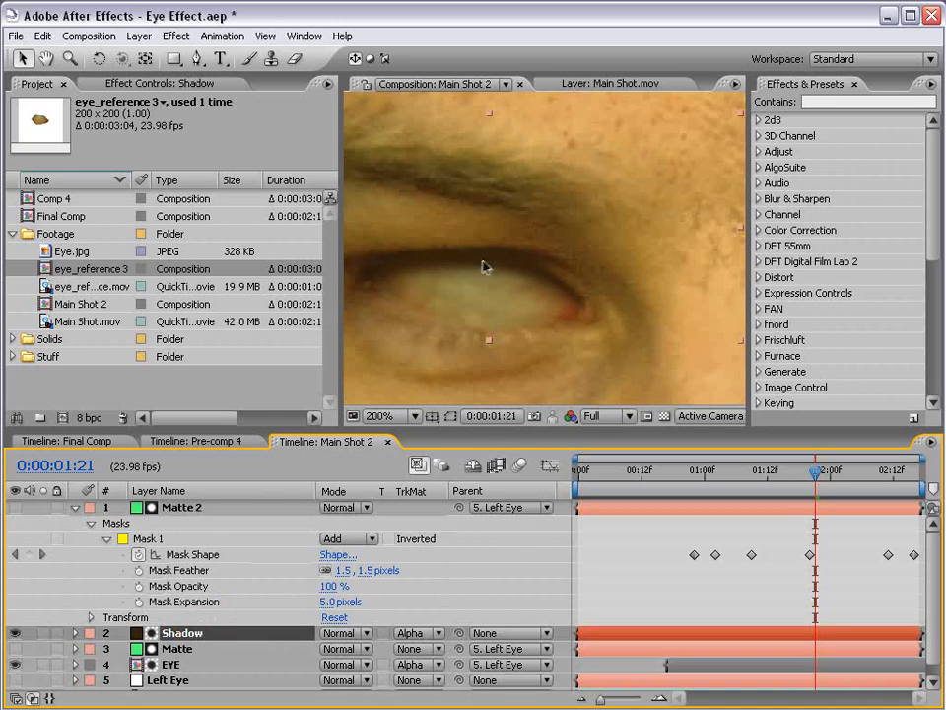
pyautogui.click(139, 38)
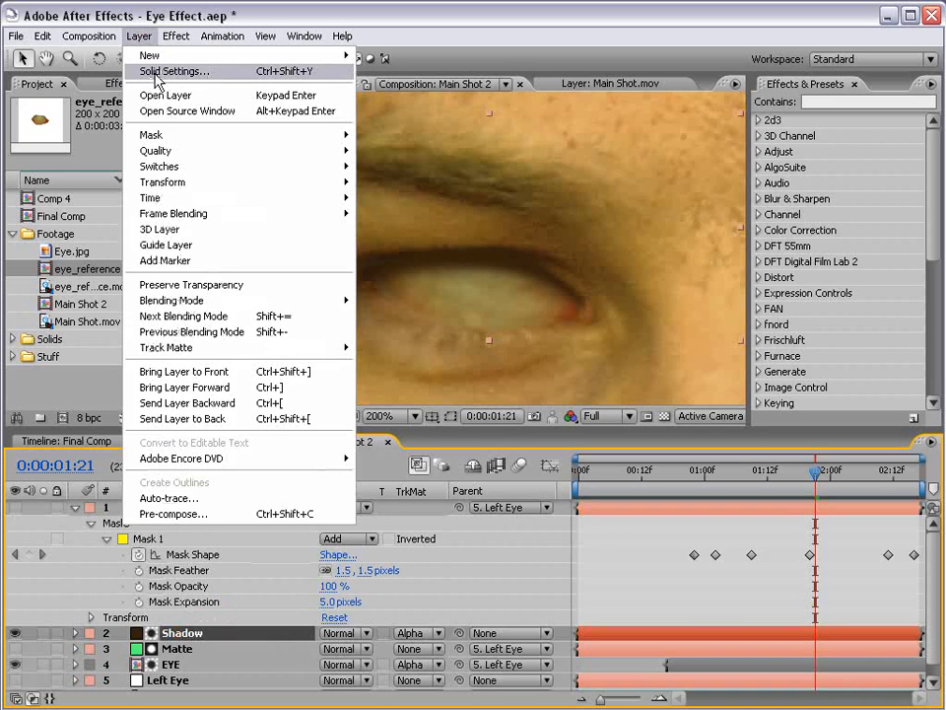
pyautogui.click(163, 69)
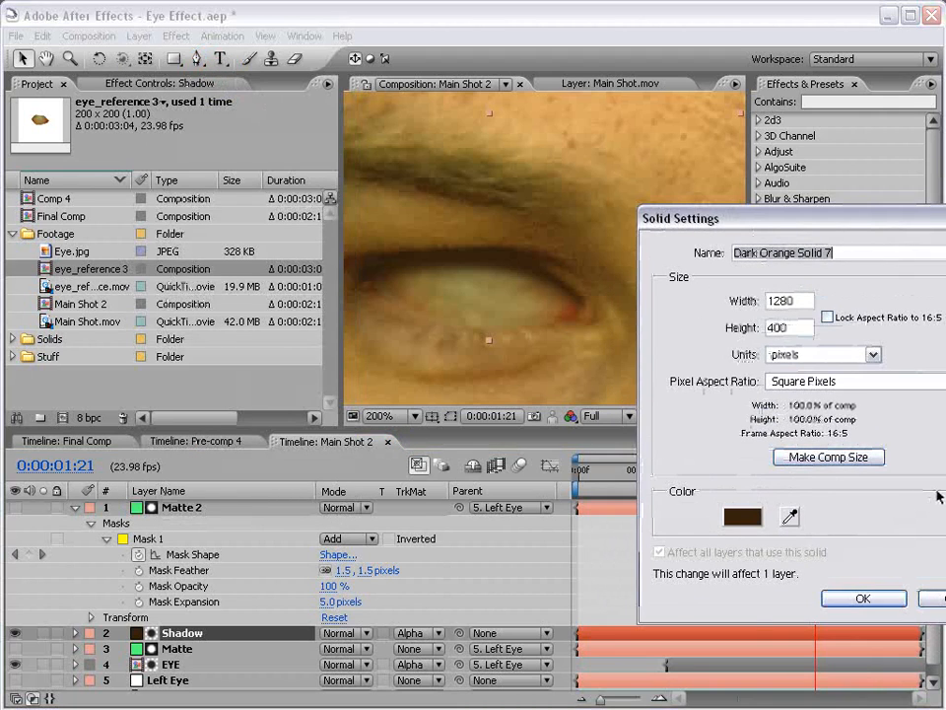
pyautogui.click(742, 516)
pyautogui.moveTo(479, 607); pyautogui.dragTo(483, 615)
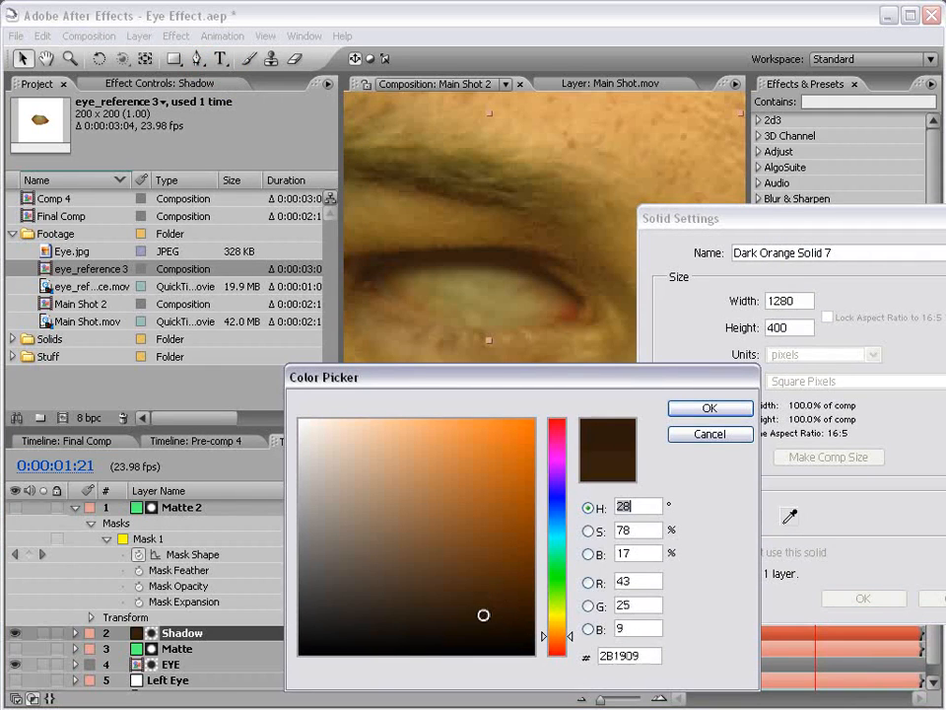
pyautogui.click(690, 408)
pyautogui.click(860, 597)
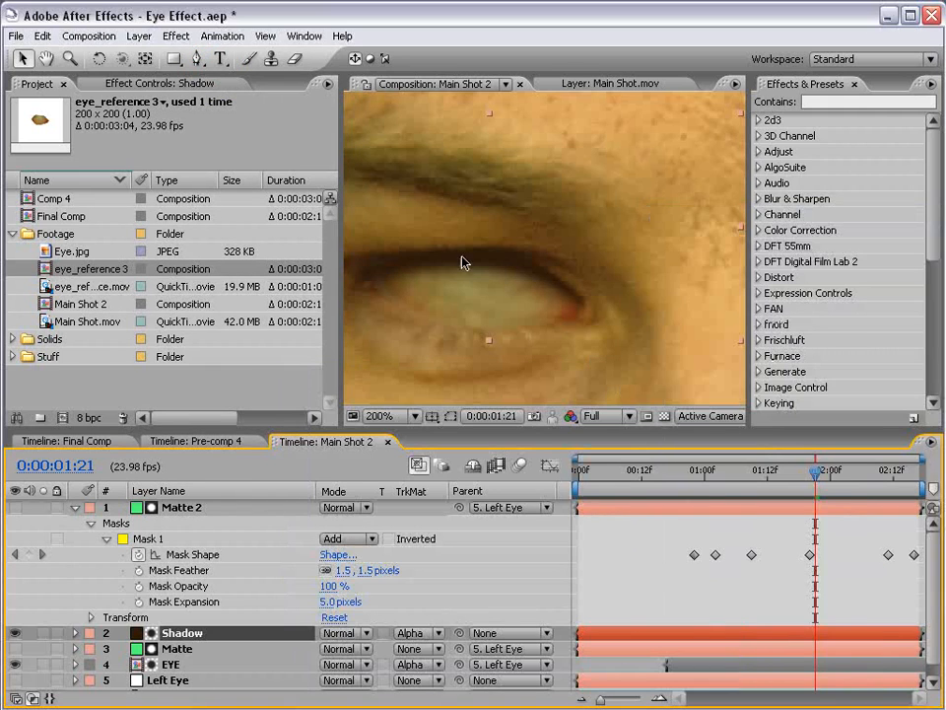
pyautogui.scroll(-1, 497, 338)
pyautogui.scroll(-1, 591, 333)
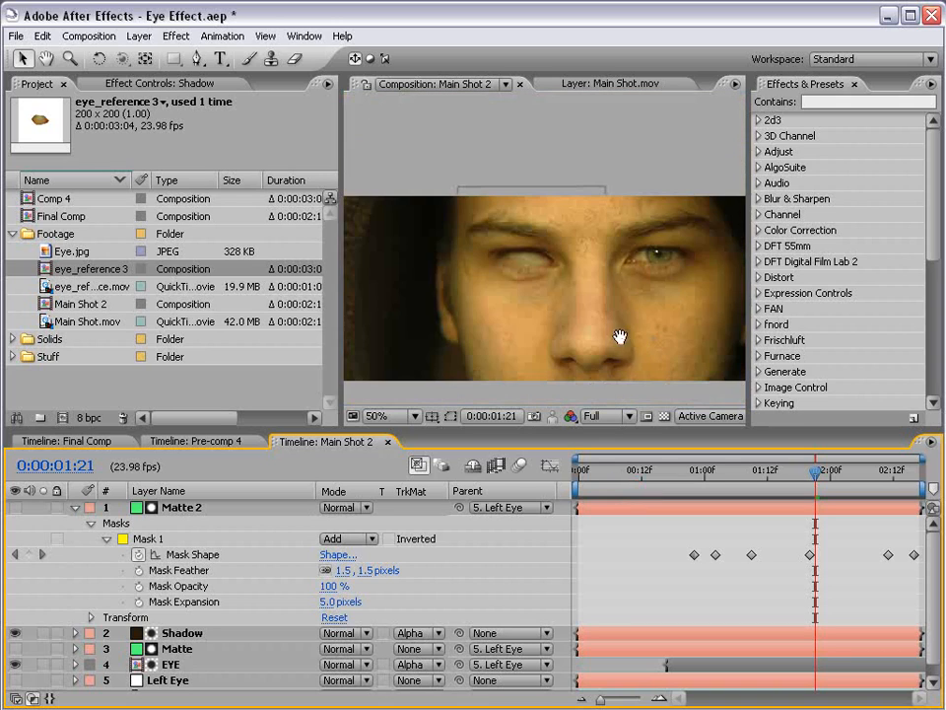
pyautogui.scroll(1, 603, 322)
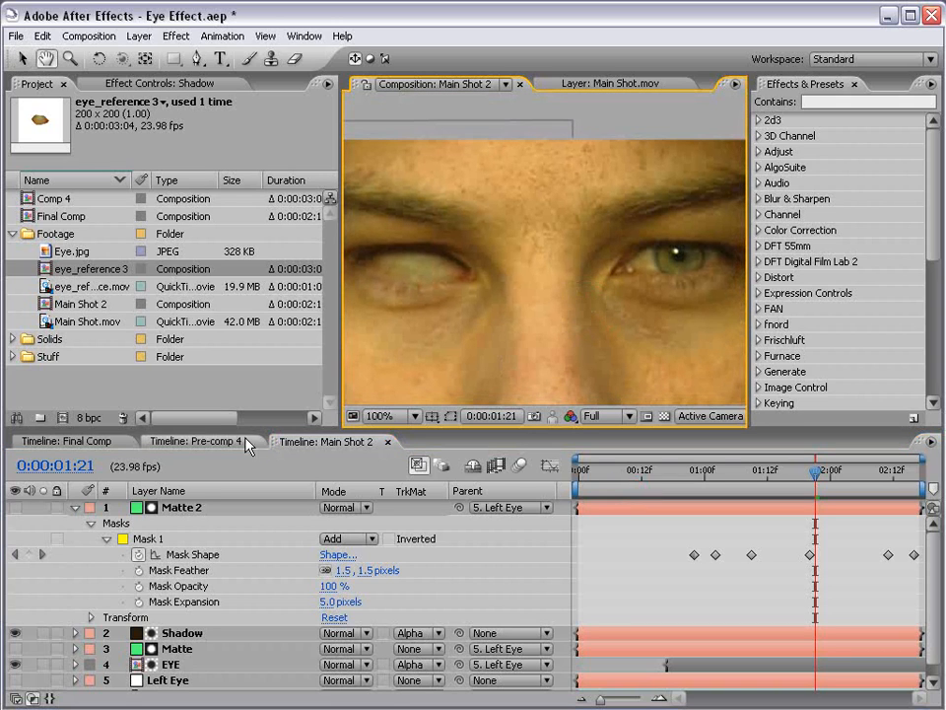
# Set the Mask Feather on the Shadow layer to 6 pixels for Mask 1 and 21 pixels for Mask 2
pyautogui.click(72, 506)
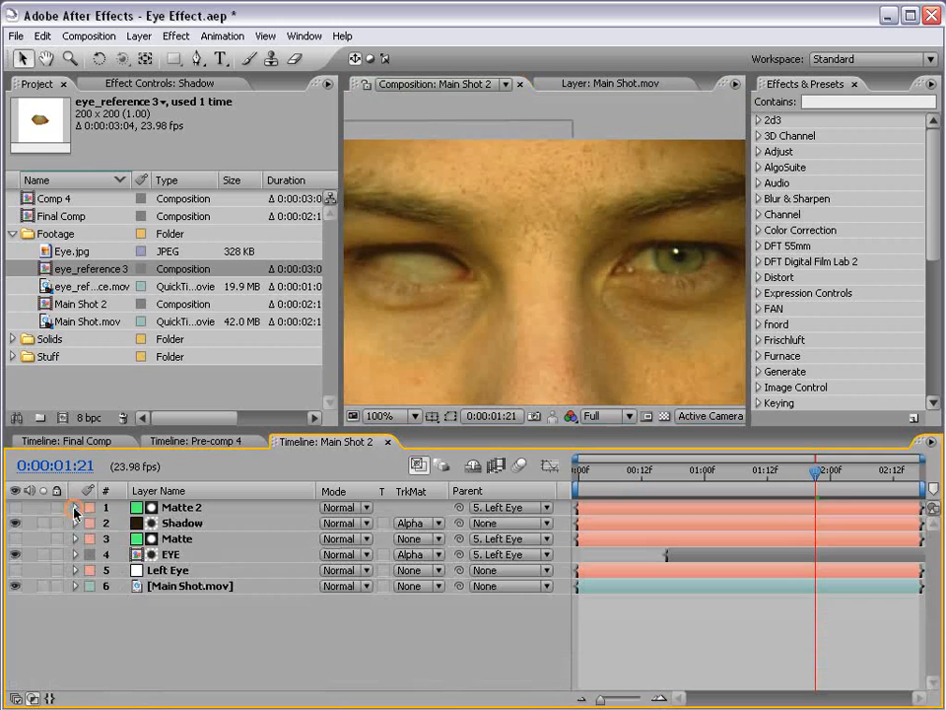
pyautogui.click(183, 523)
pyautogui.press('f')
pyautogui.click(364, 555)
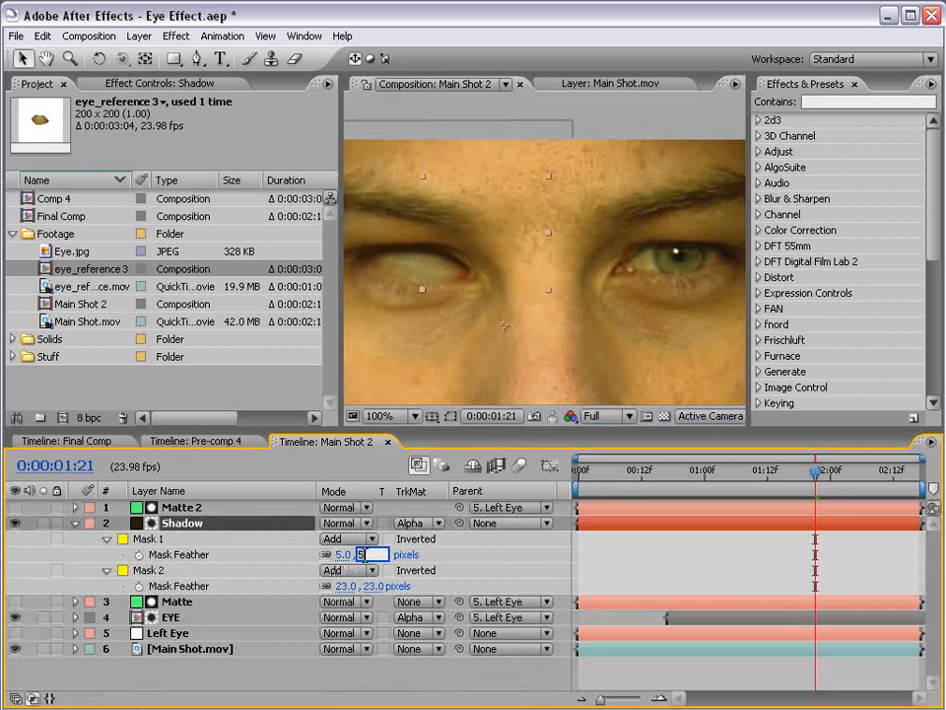
pyautogui.write('6')
pyautogui.press('Return')
pyautogui.click(434, 574)
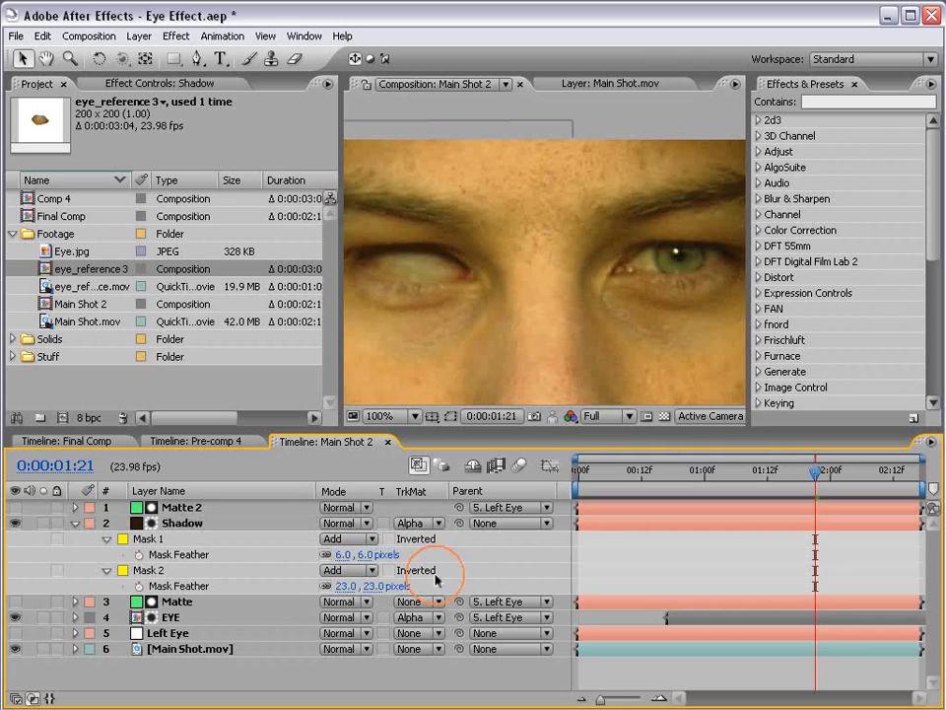
pyautogui.moveTo(373, 586)
pyautogui.mouseDown()
pyautogui.moveTo(382, 587)
pyautogui.moveTo(370, 587)
pyautogui.mouseUp()
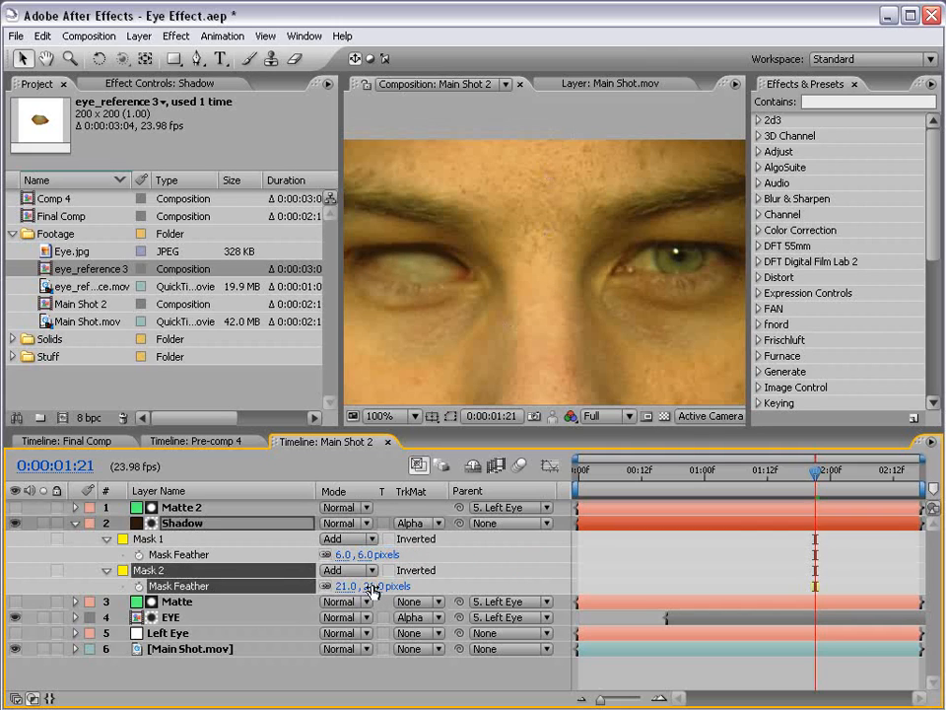
# Set Mask 1 of the Shadow layer to a Mask Expansion of -2 pixels and a Mask Feather of 7 pixels
pyautogui.click(107, 540)
pyautogui.click(312, 602)
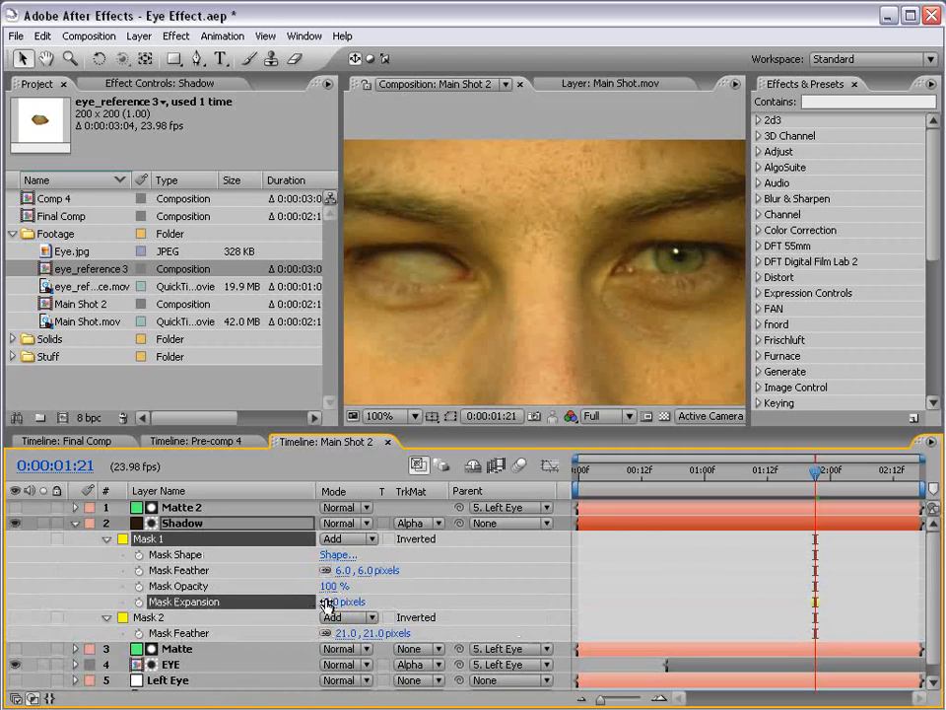
pyautogui.click(365, 570)
pyautogui.write('7')
pyautogui.press('Return')
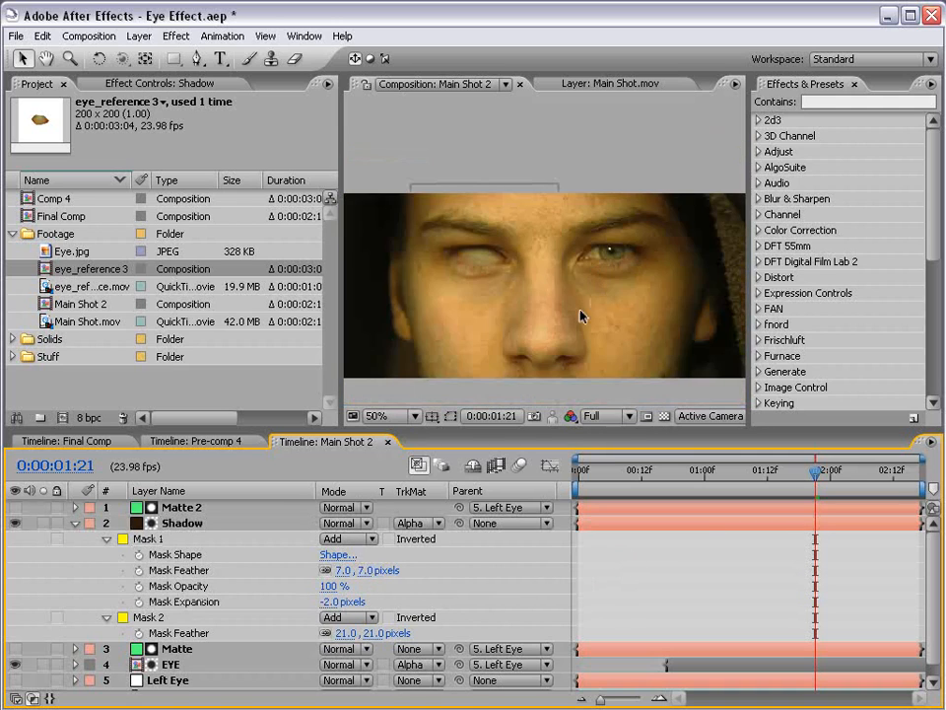
pyautogui.press('`')
pyautogui.press('`')
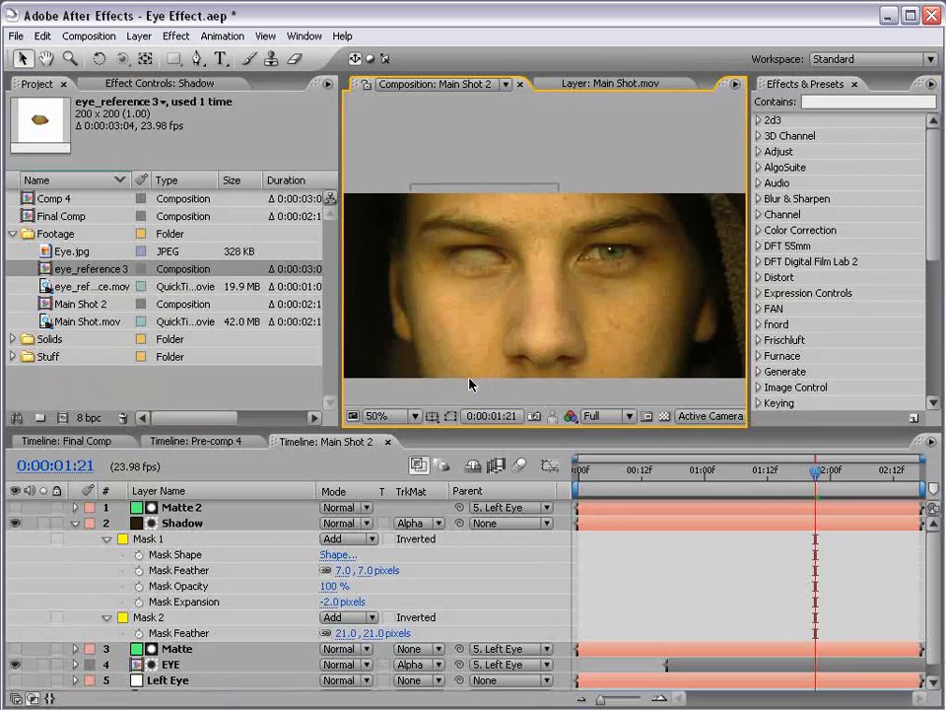
# Parent the Shadow layer to the Left Eye null and check the tracking up to 0:00:01:15
pyautogui.click(764, 474)
pyautogui.moveTo(765, 480); pyautogui.dragTo(815, 475)
pyautogui.click(180, 525)
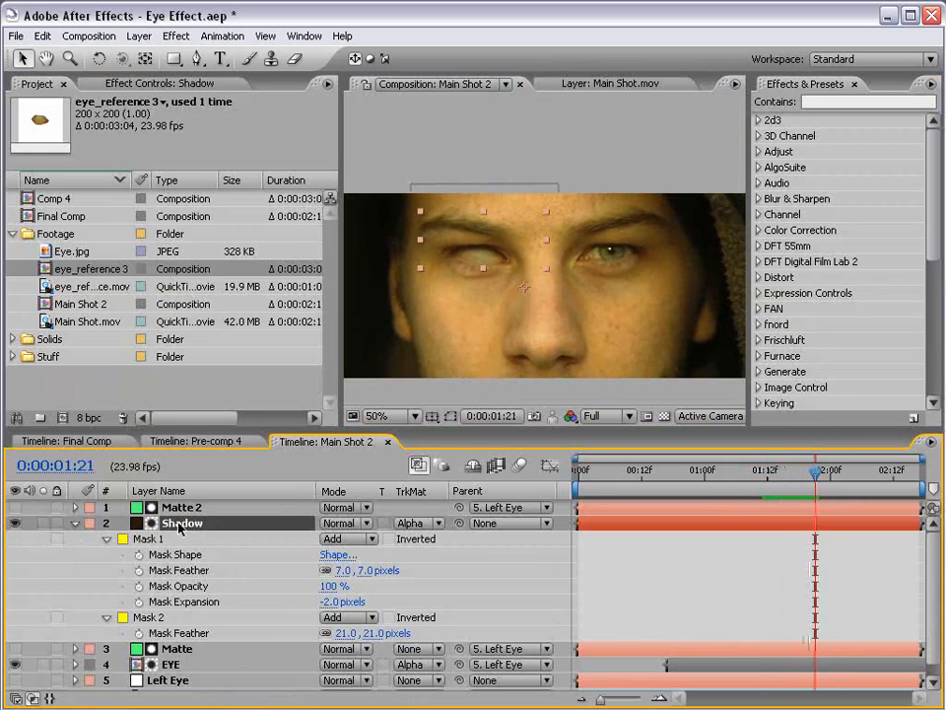
pyautogui.click(76, 524)
pyautogui.moveTo(459, 527); pyautogui.dragTo(153, 570)
pyautogui.click(264, 602)
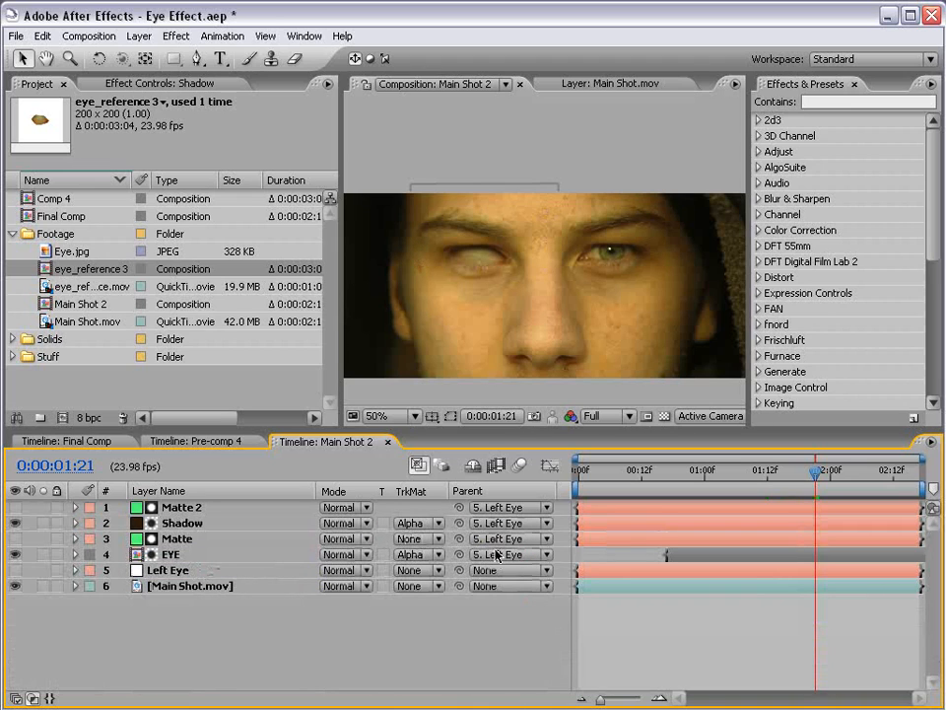
pyautogui.click(180, 569)
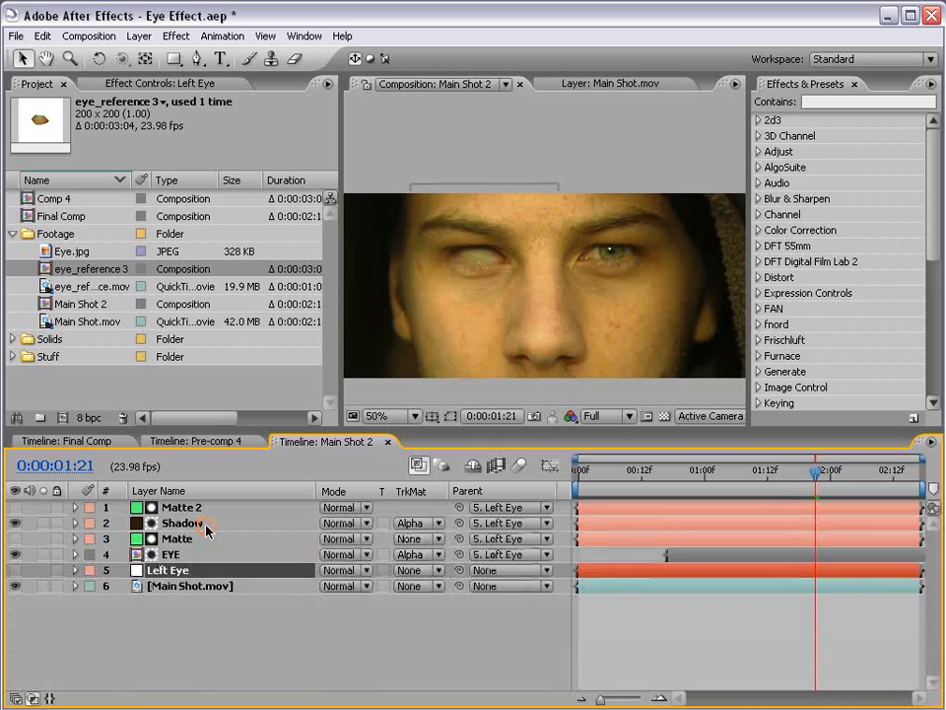
pyautogui.click(739, 651)
pyautogui.moveTo(796, 488)
pyautogui.mouseDown()
pyautogui.moveTo(785, 488)
pyautogui.moveTo(815, 476)
pyautogui.moveTo(765, 476)
pyautogui.moveTo(809, 476)
pyautogui.moveTo(784, 476)
pyautogui.mouseUp()
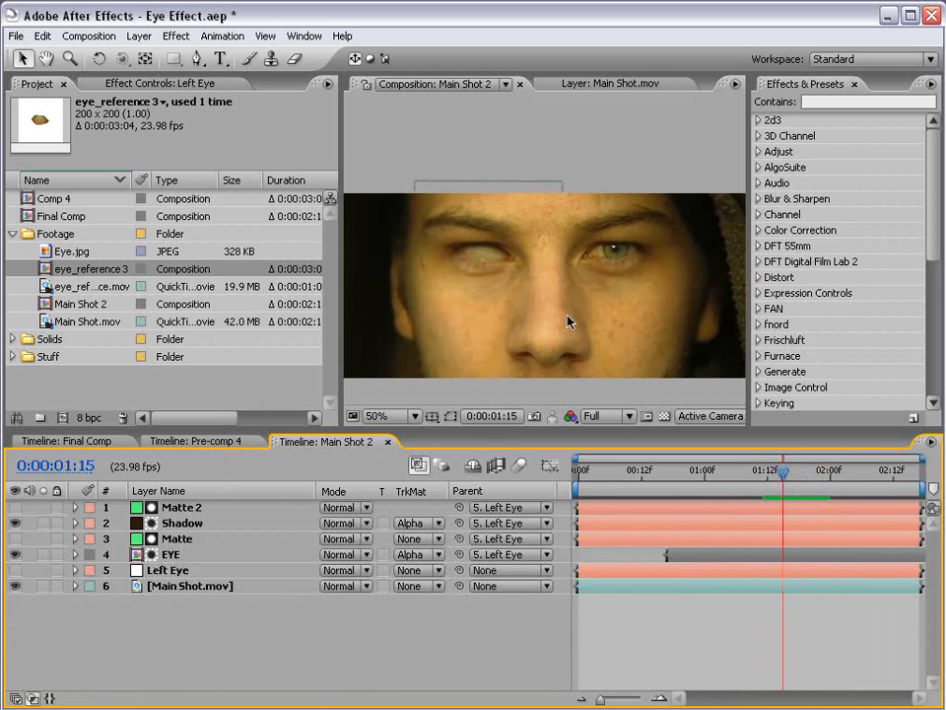
# Set the Shadow layer's opacity to 95%, trying 90% first, and compare both eyes
pyautogui.scroll(2, 568, 322)
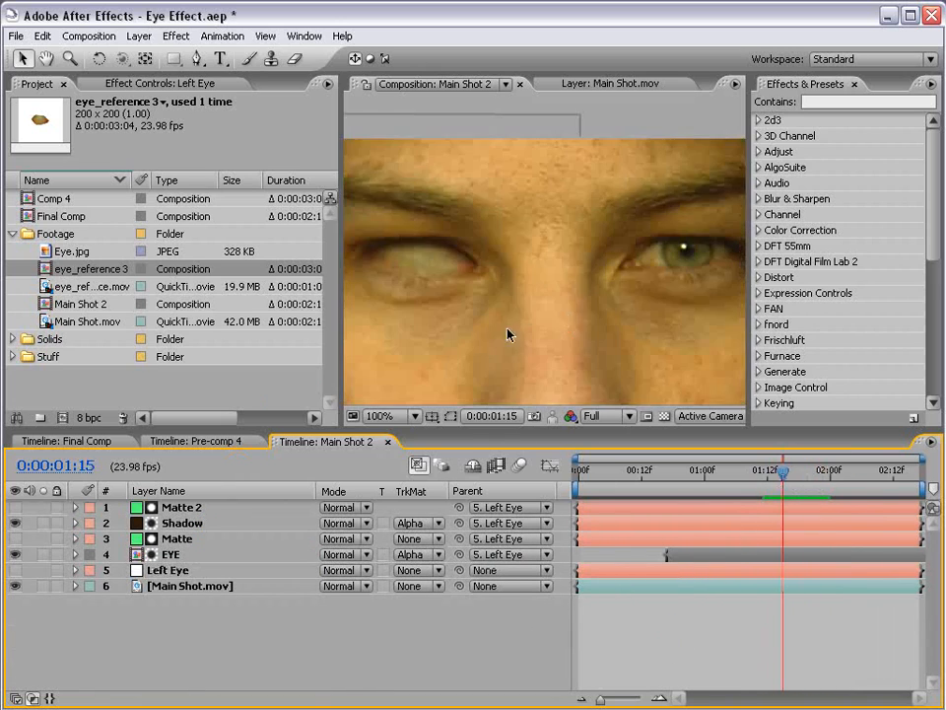
pyautogui.click(189, 529)
pyautogui.press('t')
pyautogui.click(331, 539)
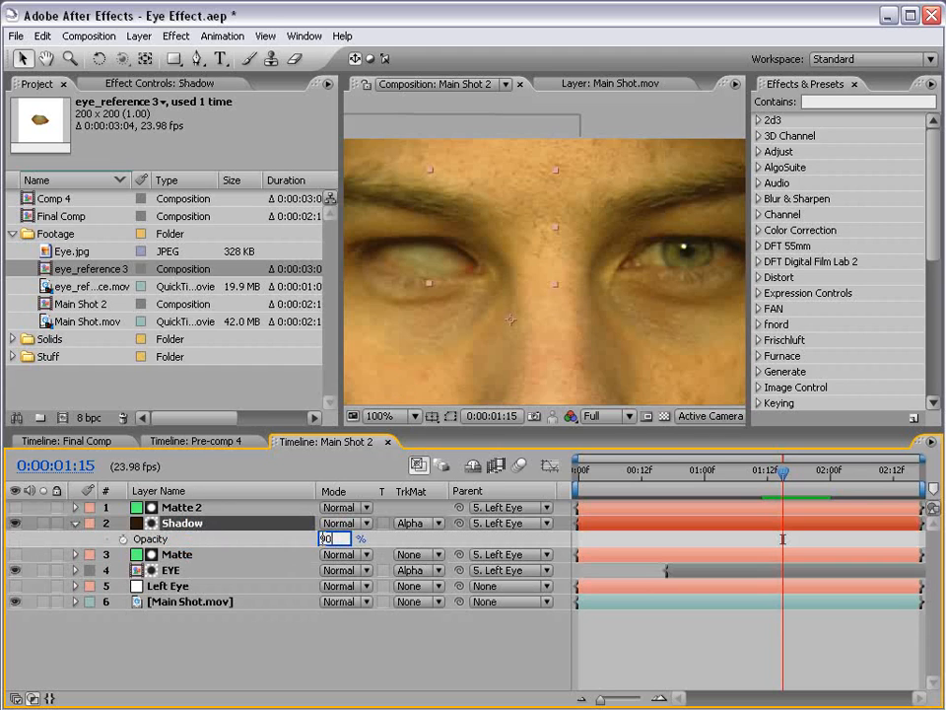
pyautogui.write('90')
pyautogui.press('Return')
pyautogui.click(325, 539)
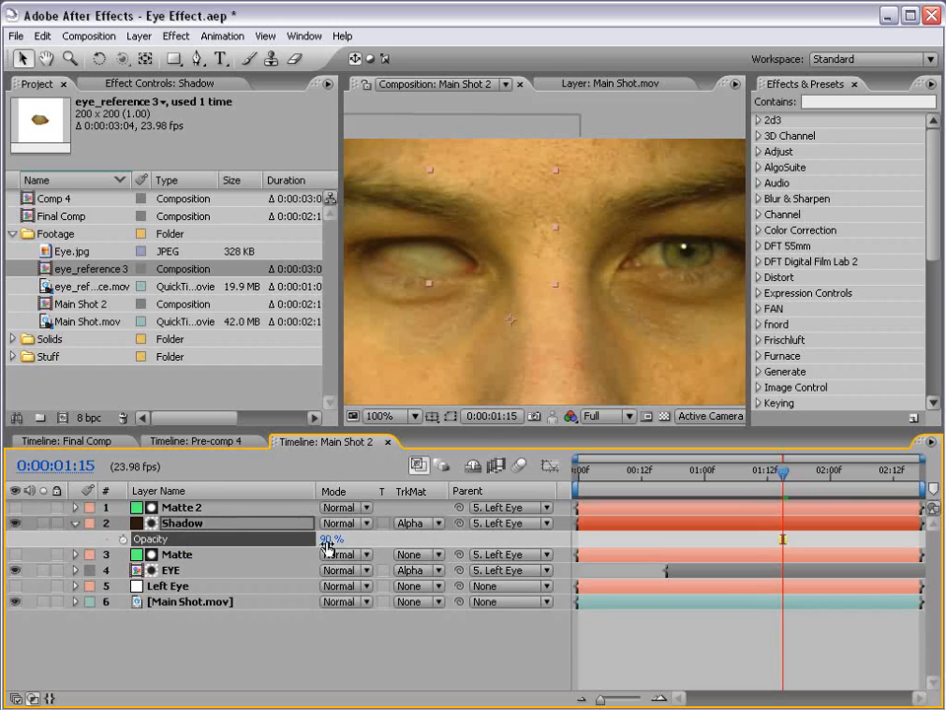
pyautogui.write('95')
pyautogui.press('Return')
pyautogui.scroll(-2, 485, 277)
pyautogui.scroll(2, 493, 285)
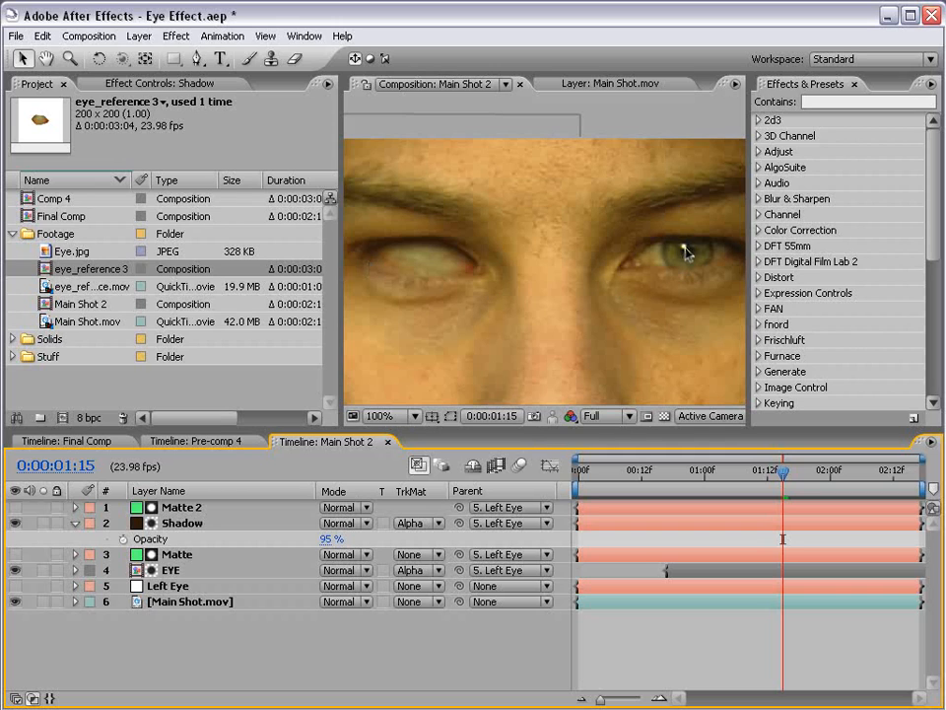
# Create a 1280 x 400 solid in the pale yellow sampled from the bright highlight in the green eye
pyautogui.scroll(1, 656, 297)
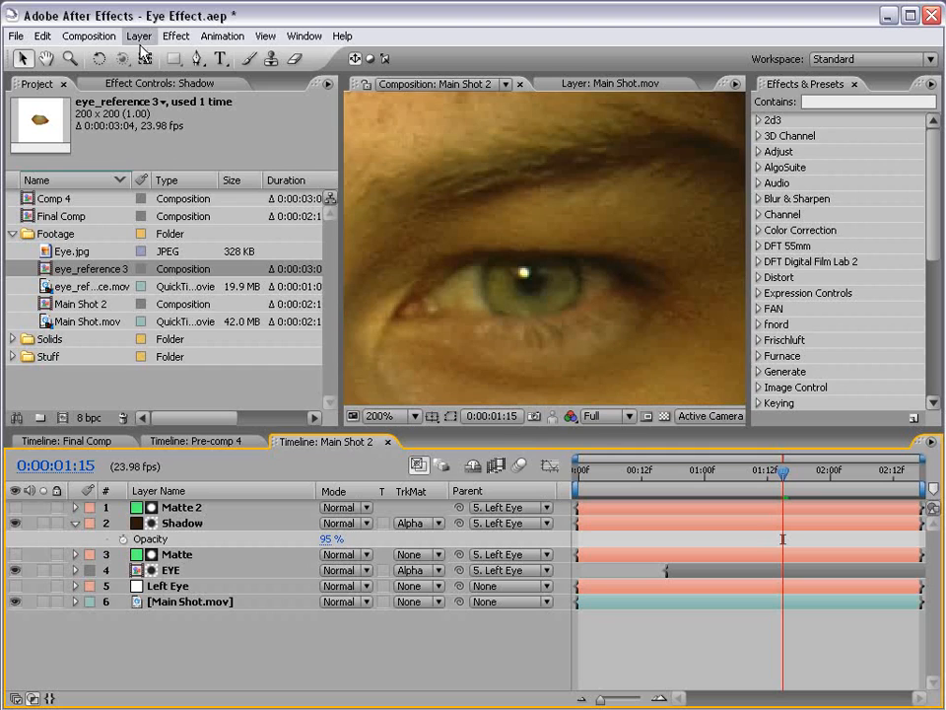
pyautogui.click(139, 36)
pyautogui.moveTo(148, 55)
pyautogui.click(401, 71)
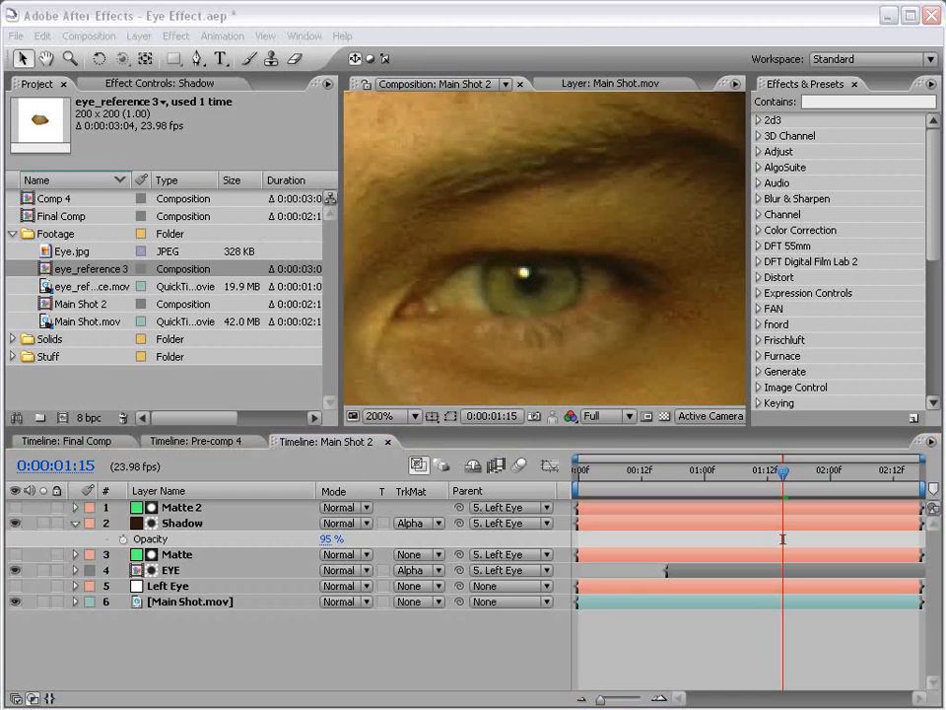
pyautogui.click(154, 544)
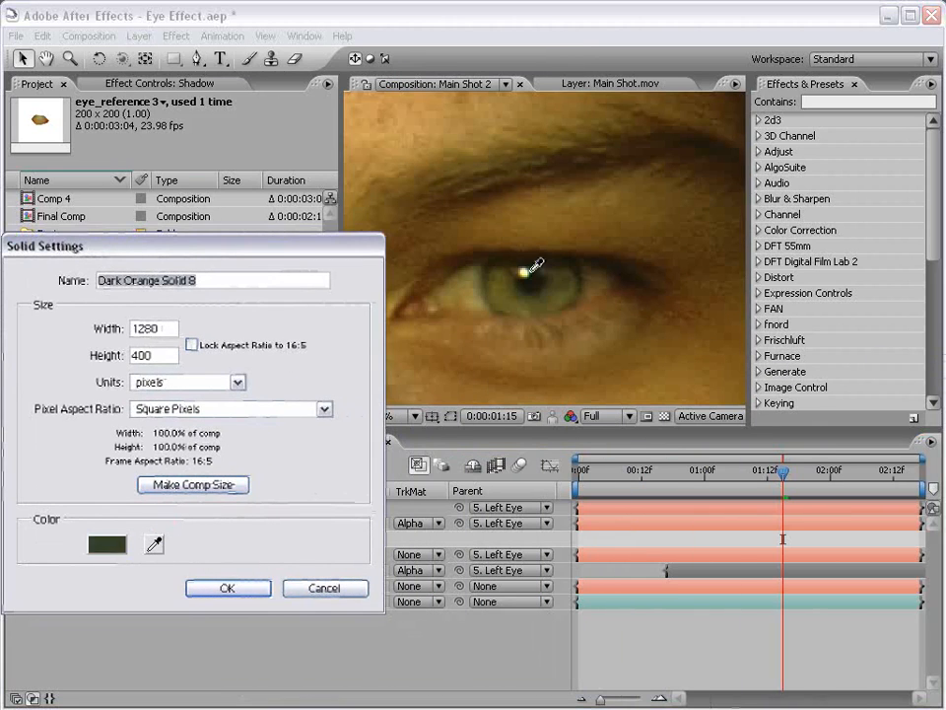
pyautogui.click(529, 267)
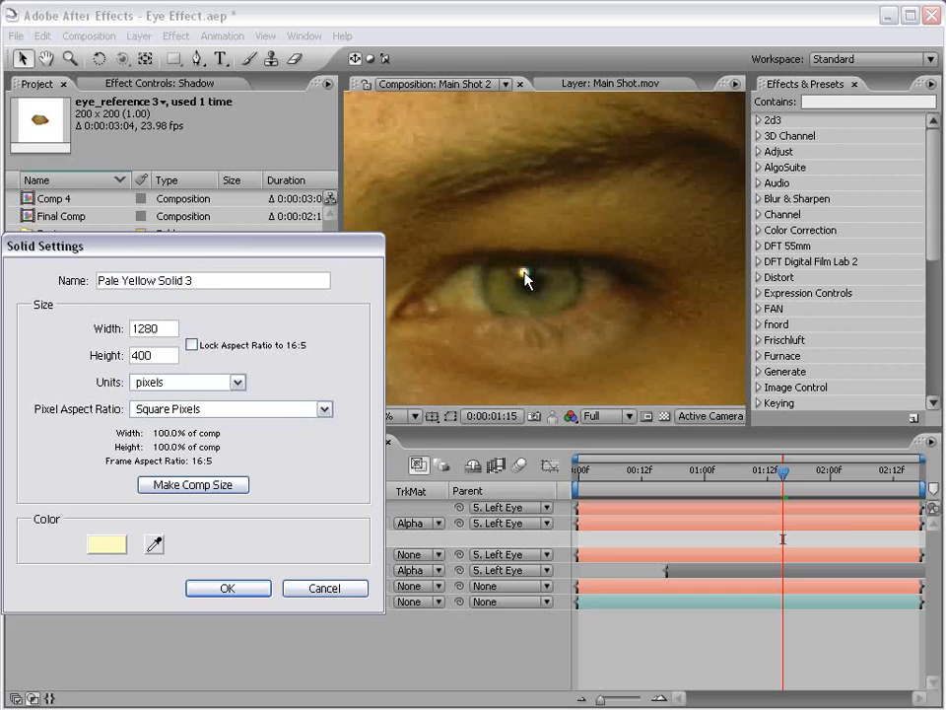
pyautogui.click(228, 588)
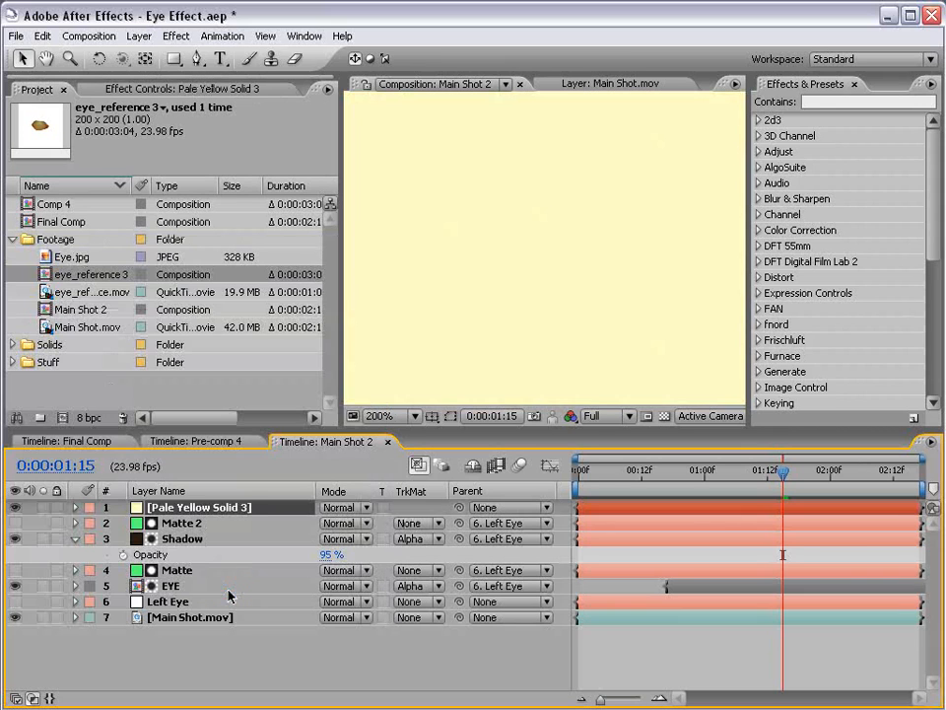
# Mask the pale yellow solid to a small ellipse beside the green eye's highlight, hiding the solid while drawing the mask
pyautogui.click(15, 508)
pyautogui.moveTo(174, 58); pyautogui.dragTo(289, 89)
pyautogui.click(523, 272)
pyautogui.moveTo(528, 275); pyautogui.dragTo(523, 271)
pyautogui.press('.')
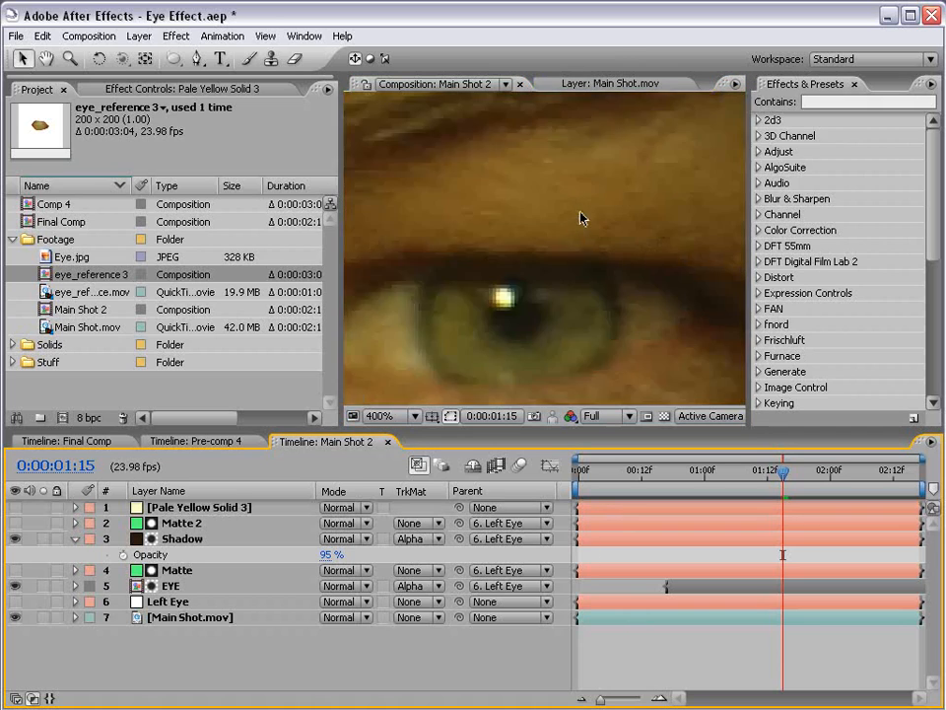
pyautogui.press('.')
pyautogui.click(185, 509)
pyautogui.click(15, 506)
pyautogui.click(625, 483)
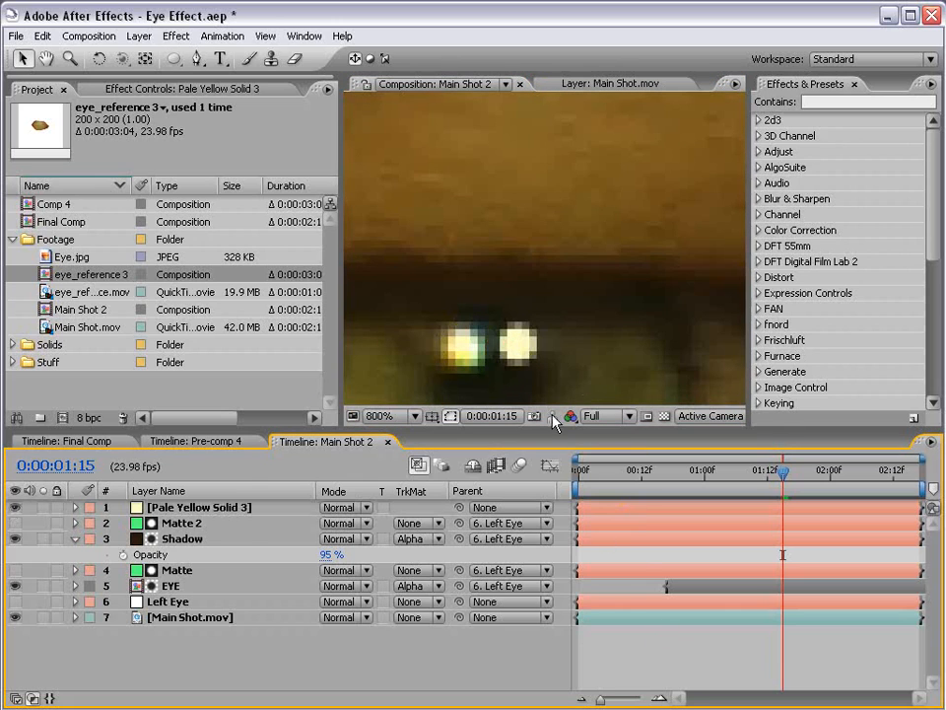
# Reshape the pale yellow solid's elliptical mask slightly on its outer side to match the neighbouring natural highlight
pyautogui.click(192, 509)
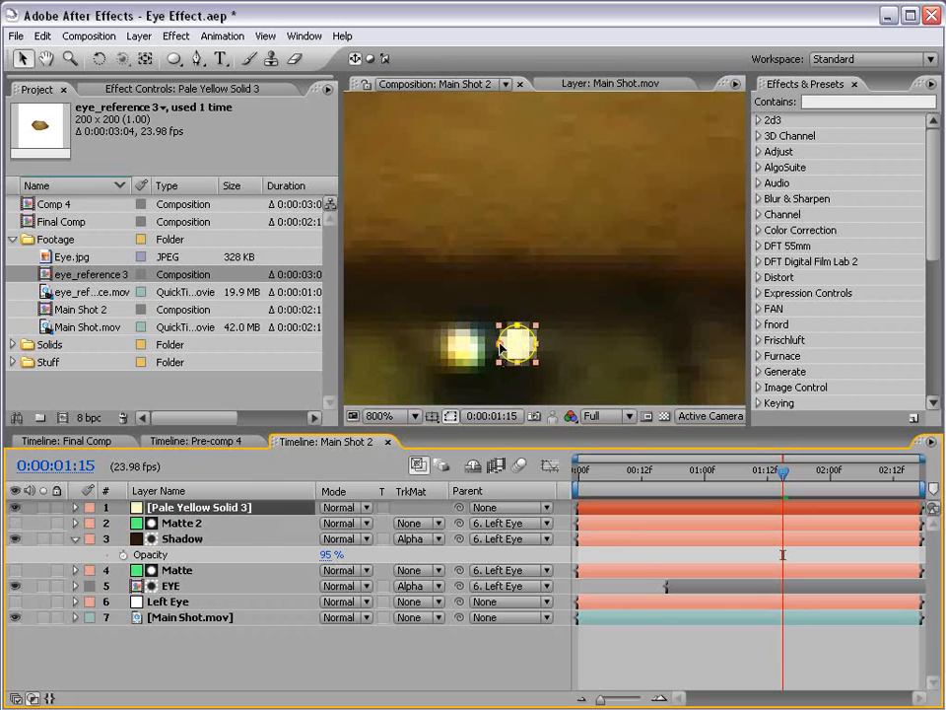
pyautogui.click(501, 345)
pyautogui.scroll(1, 524, 363)
pyautogui.moveTo(521, 368); pyautogui.dragTo(530, 198)
pyautogui.moveTo(525, 309); pyautogui.dragTo(560, 316)
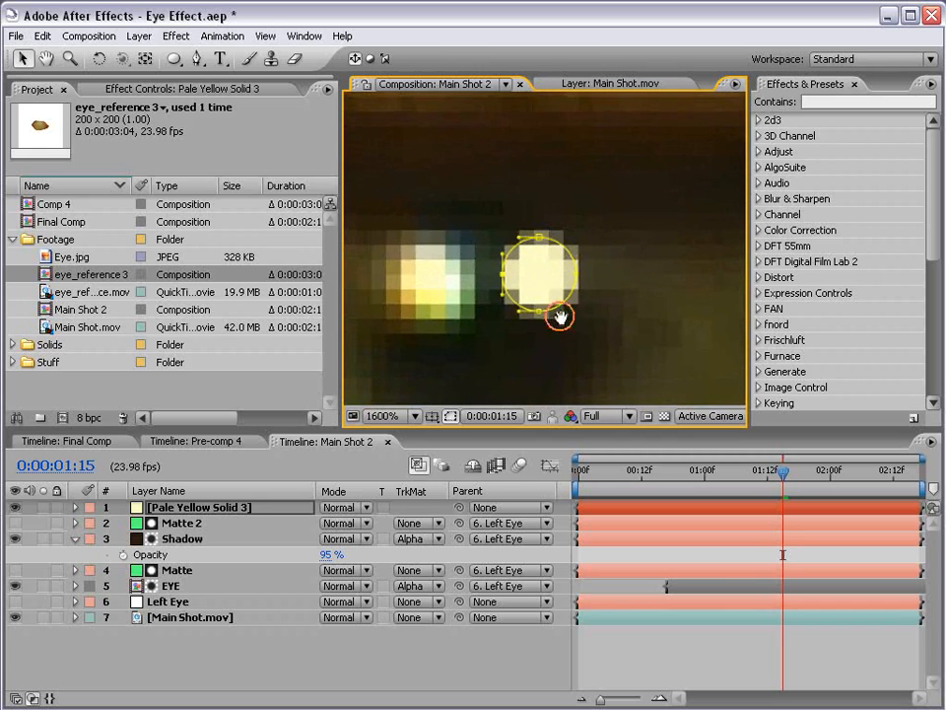
pyautogui.moveTo(503, 299); pyautogui.dragTo(585, 294)
pyautogui.click(577, 278)
pyautogui.click(628, 648)
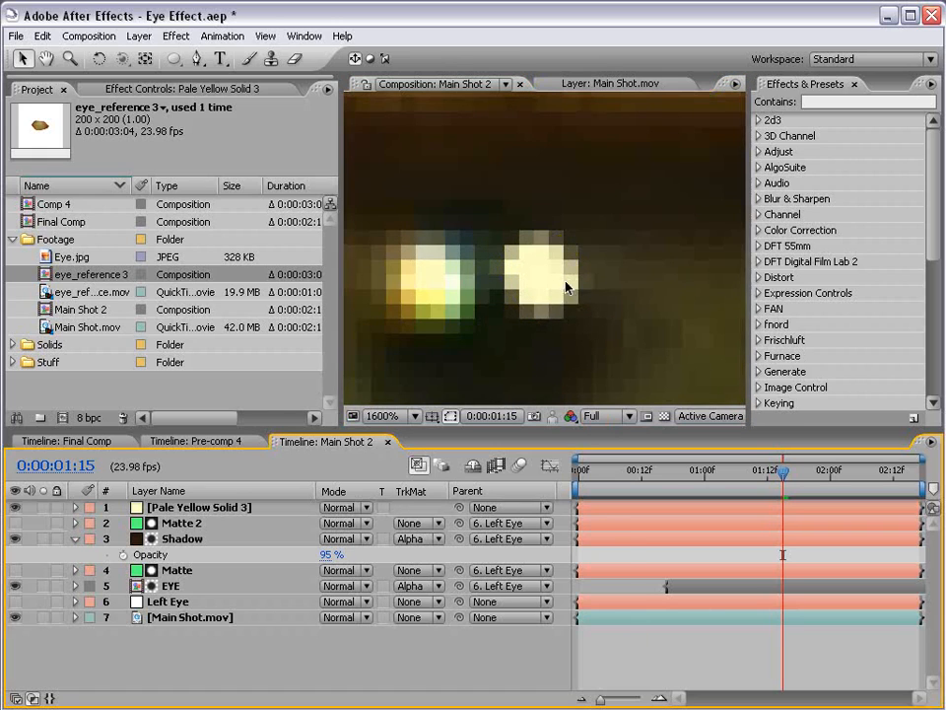
# Move the masked pale yellow solid across the face onto the white eye
pyautogui.press(',')
pyautogui.press(',')
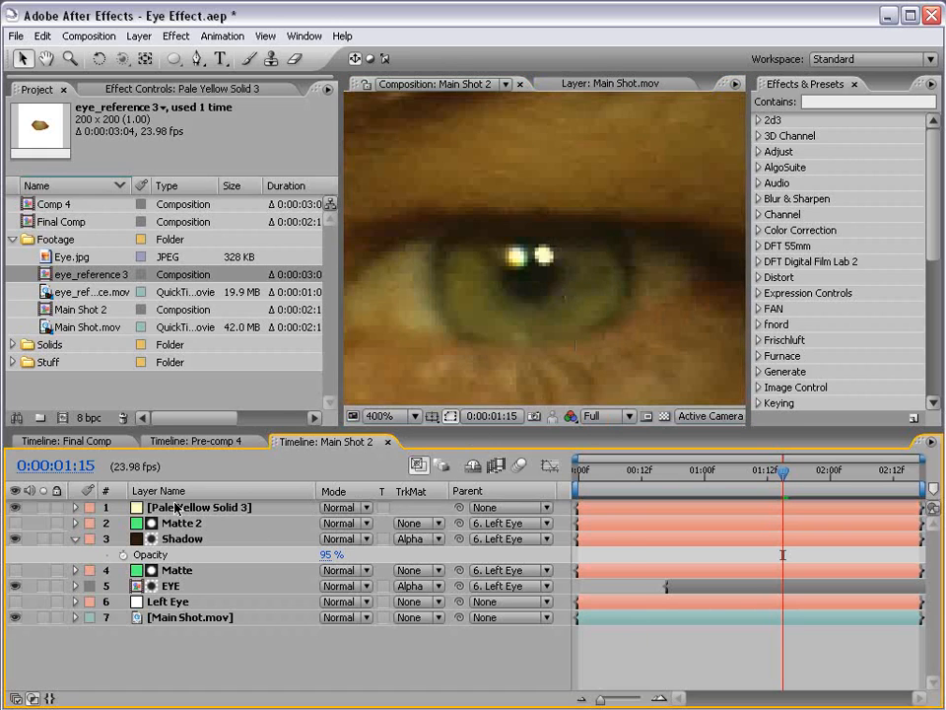
pyautogui.press(',')
pyautogui.press(',')
pyautogui.press(',')
pyautogui.moveTo(499, 310); pyautogui.dragTo(570, 303)
pyautogui.hotkey('shift', 'Left')
pyautogui.hotkey('shift', 'Left')
pyautogui.hotkey('shift', 'Left')
pyautogui.hotkey('shift', 'Left')
pyautogui.hotkey('shift', 'Left')
pyautogui.hotkey('shift', 'Left')
pyautogui.hotkey('shift', 'Left')
pyautogui.hotkey('shift', 'Left')
pyautogui.hotkey('shift', 'Left')
pyautogui.hotkey('shift', 'Left')
pyautogui.hotkey('shift', 'Left')
pyautogui.hotkey('shift', 'Left')
pyautogui.hotkey('shift', 'Left')
pyautogui.hotkey('shift', 'Left')
pyautogui.hotkey('shift', 'Left')
pyautogui.hotkey('shift', 'Left')
pyautogui.hotkey('shift', 'Left')
pyautogui.hotkey('shift', 'Left')
pyautogui.hotkey('shift', 'Left')
pyautogui.hotkey('shift', 'Left')
pyautogui.hotkey('shift', 'Left')
pyautogui.hotkey('shift', 'Left')
pyautogui.hotkey('shift', 'Left')
pyautogui.hotkey('shift', 'Left')
pyautogui.hotkey('shift', 'Left')
pyautogui.hotkey('shift', 'Left')
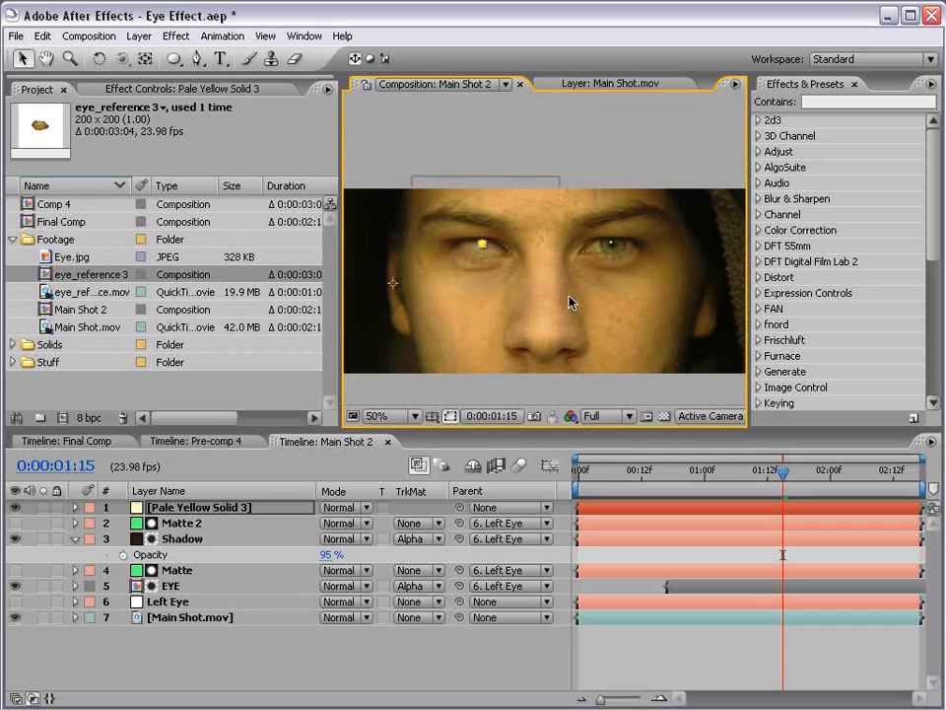
# Hide the EYE layer and align the pale yellow dot over the original eye's highlight
pyautogui.press('.')
pyautogui.press('.')
pyautogui.moveTo(425, 247); pyautogui.dragTo(559, 274)
pyautogui.press('.')
pyautogui.moveTo(490, 266); pyautogui.dragTo(581, 294)
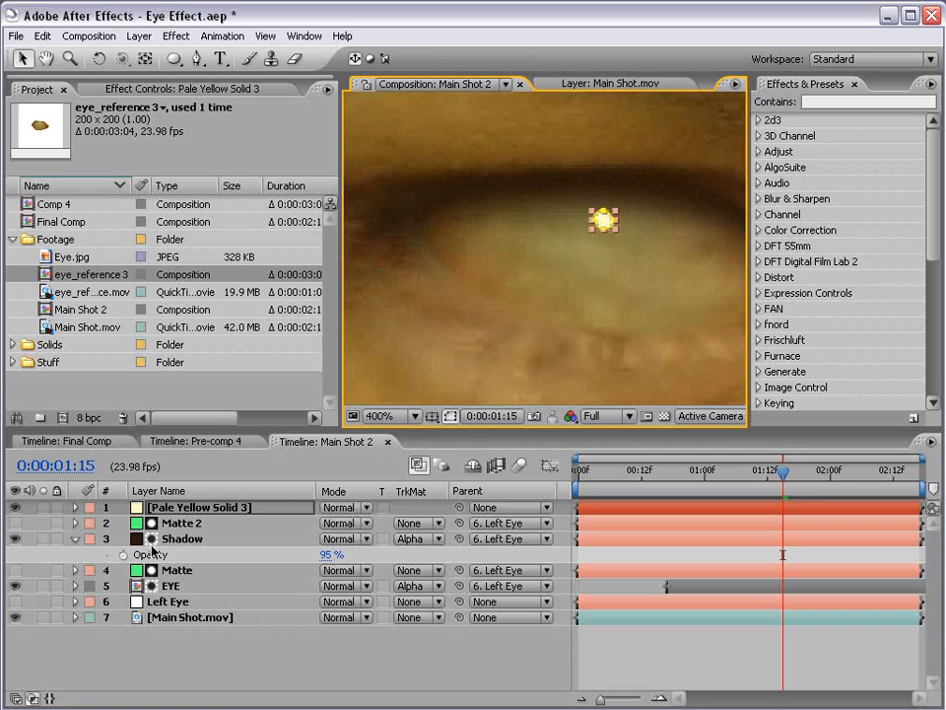
pyautogui.click(15, 586)
pyautogui.press('.')
pyautogui.moveTo(572, 258)
pyautogui.mouseDown()
pyautogui.moveTo(574, 296)
pyautogui.moveTo(562, 252)
pyautogui.mouseUp()
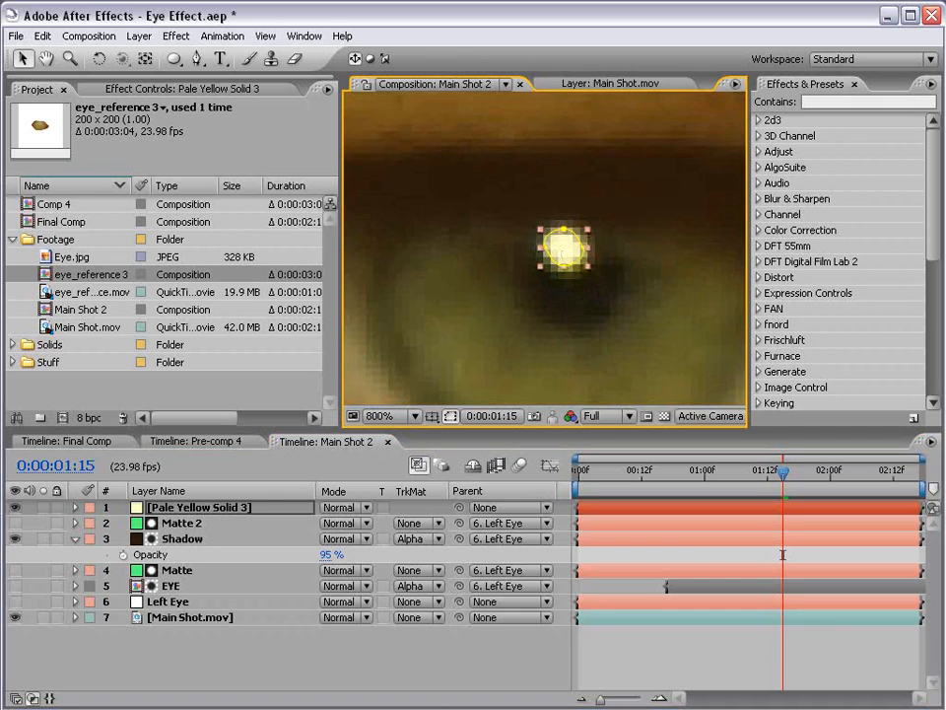
pyautogui.click(600, 250)
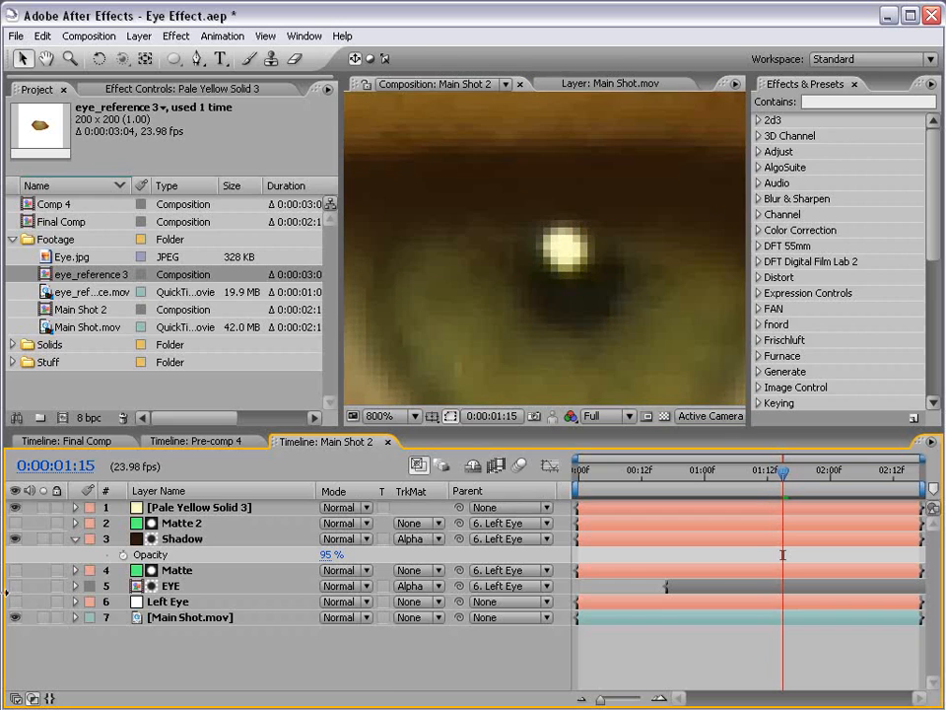
# Show the EYE layer again and compare the highlights in both eyes
pyautogui.click(15, 587)
pyautogui.press(',')
pyautogui.press(',')
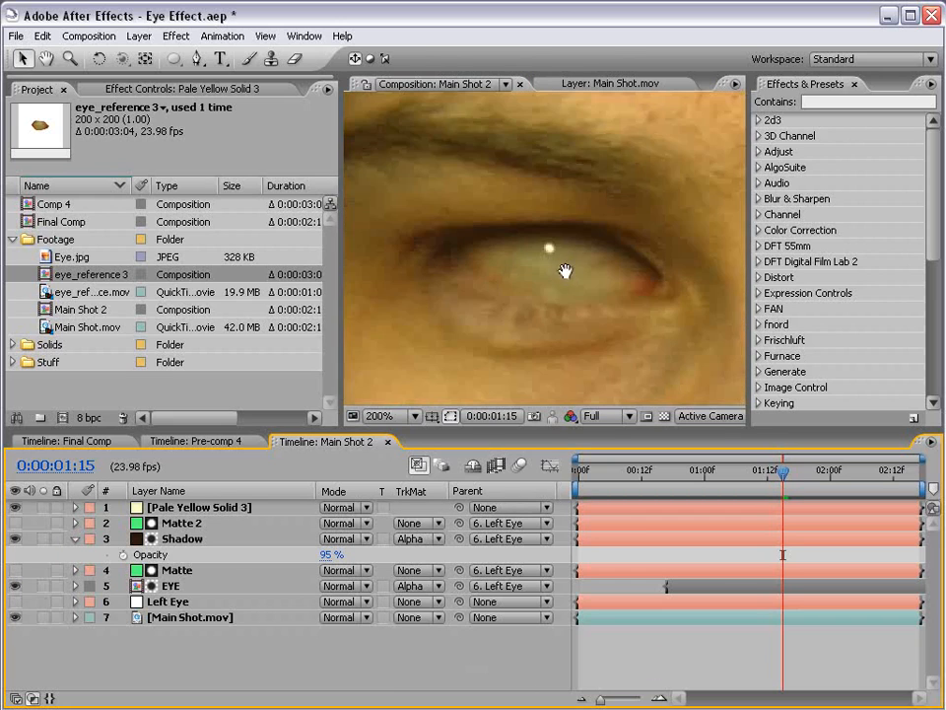
pyautogui.press(',')
pyautogui.moveTo(640, 313); pyautogui.dragTo(566, 300)
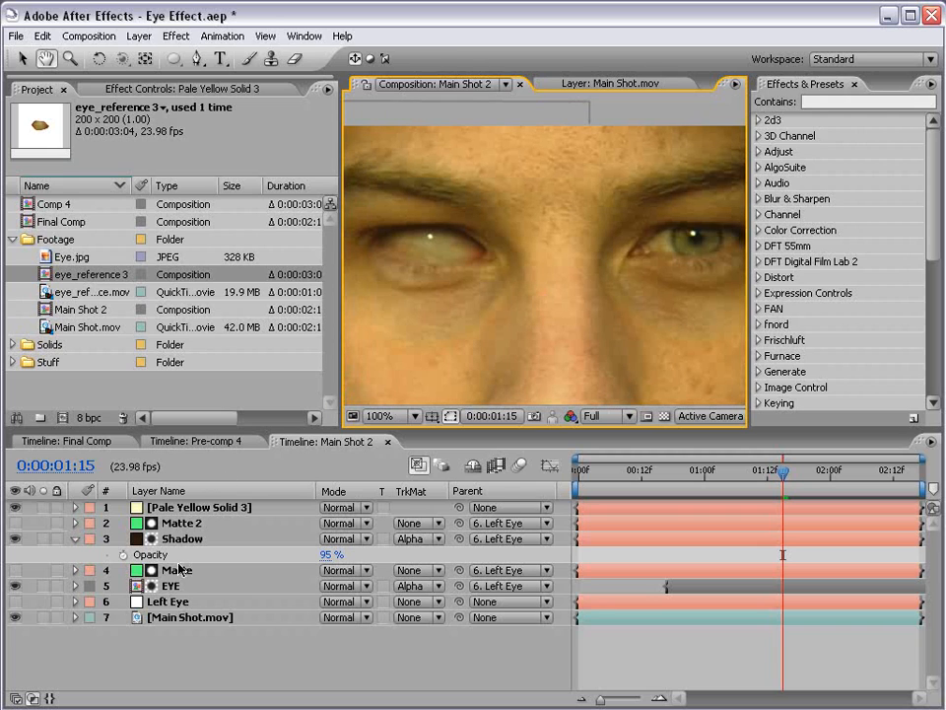
# Set the pale yellow solid's Mask Feather to 1 pixel and its blending mode to Add
pyautogui.click(184, 510)
pyautogui.press('f')
pyautogui.click(365, 539)
pyautogui.write('1')
pyautogui.press('Return')
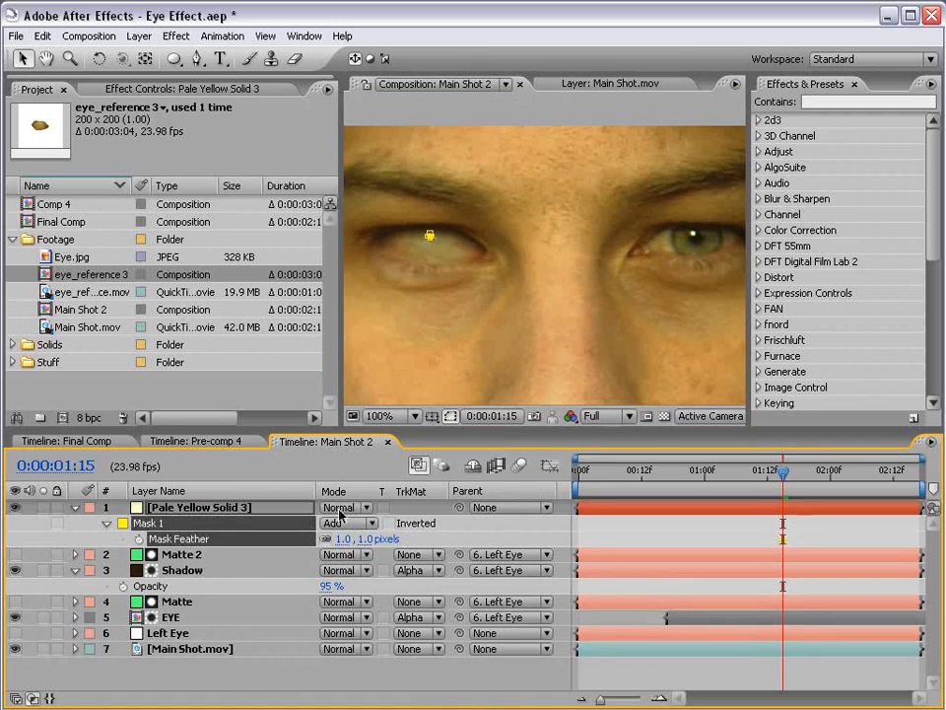
pyautogui.click(341, 509)
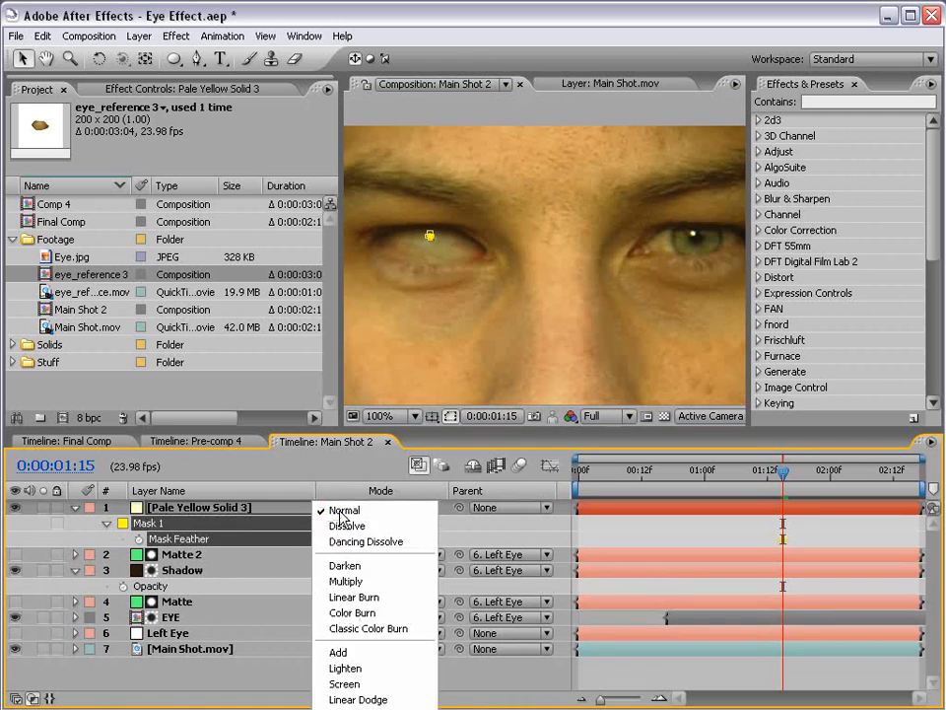
pyautogui.click(338, 652)
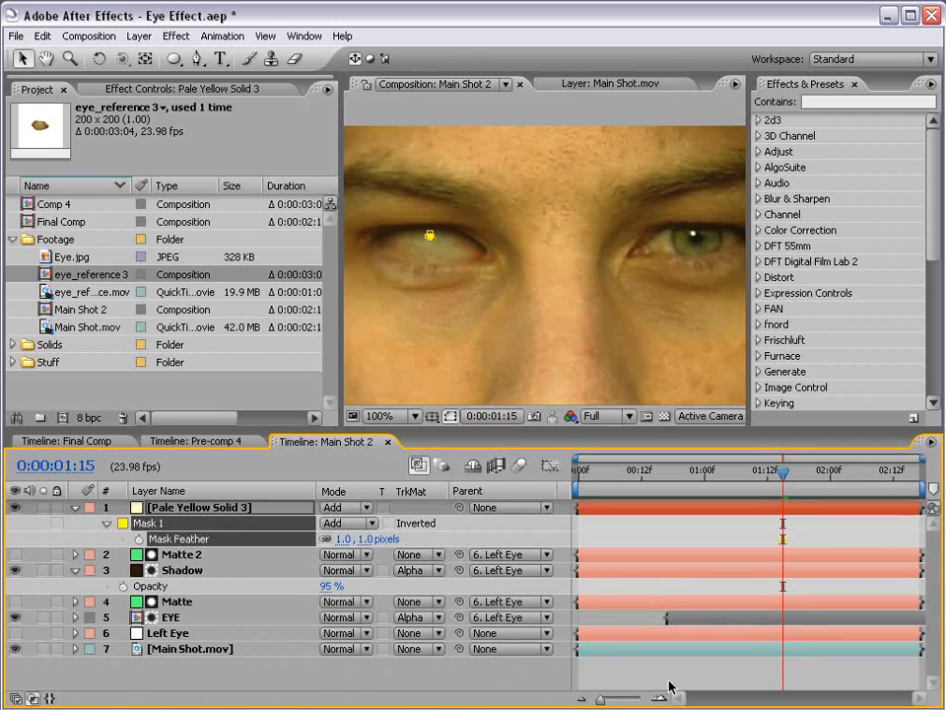
# Set the pale yellow solid's Mask Feather to 1.5 pixels and check the softened highlight on the full face
pyautogui.click(360, 541)
pyautogui.write('2')
pyautogui.press('Return')
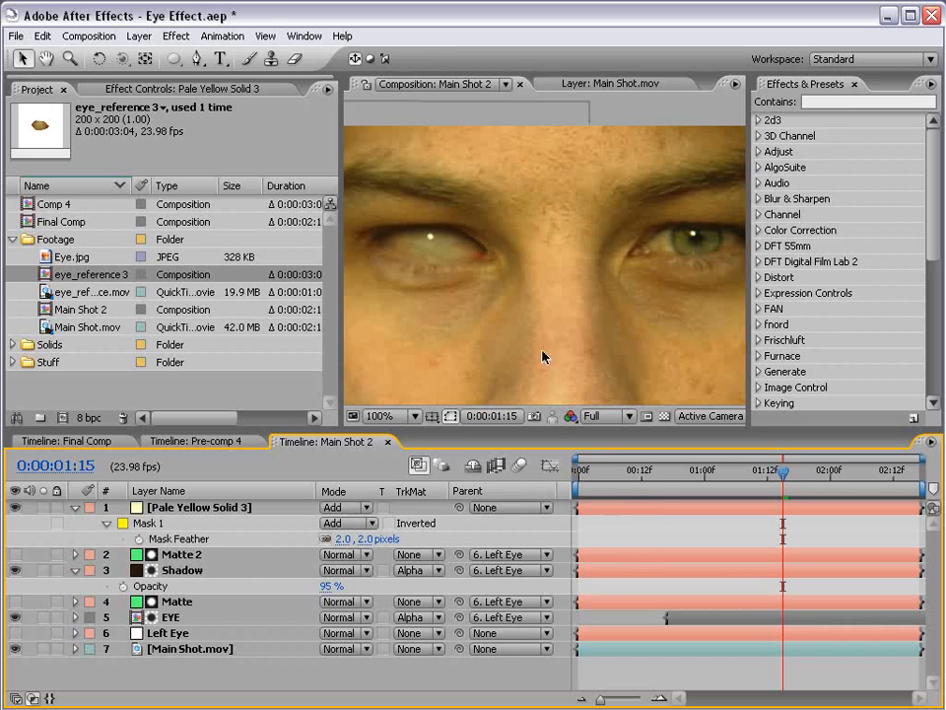
pyautogui.click(365, 539)
pyautogui.write('1.5')
pyautogui.press('Return')
pyautogui.scroll(-1, 536, 279)
pyautogui.press('h')
pyautogui.moveTo(617, 301); pyautogui.dragTo(611, 284)
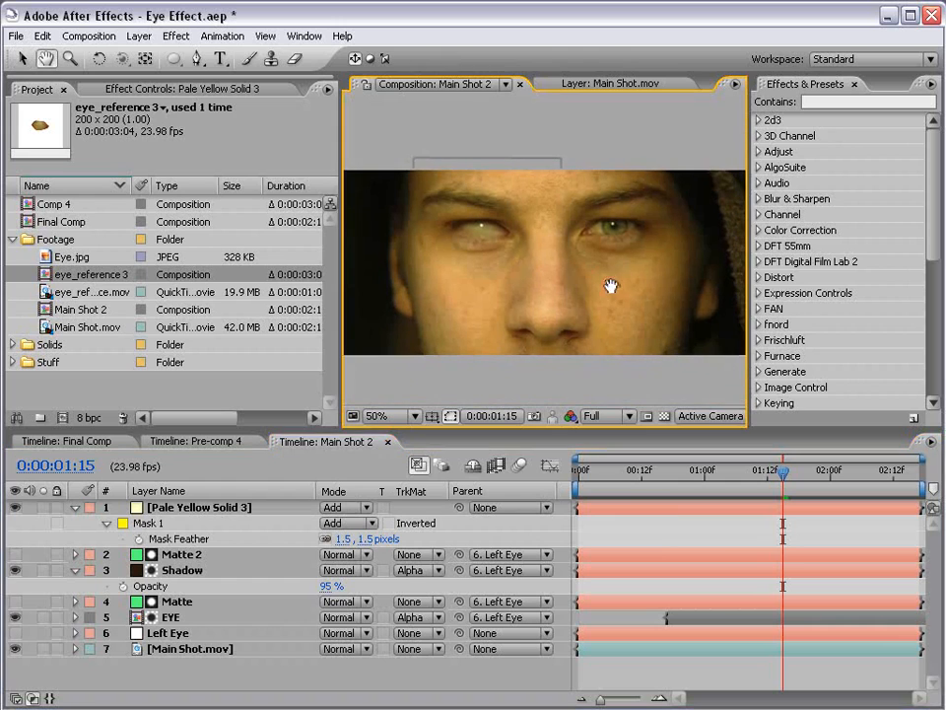
# Collapse the pale yellow solid's properties and parent it to the Left Eye layer
pyautogui.click(76, 508)
pyautogui.moveTo(783, 474)
pyautogui.mouseDown()
pyautogui.moveTo(689, 474)
pyautogui.moveTo(789, 483)
pyautogui.moveTo(782, 483)
pyautogui.mouseUp()
pyautogui.moveTo(458, 508); pyautogui.dragTo(190, 600)
# Rename the pale yellow solid layer as Specular and save the project
pyautogui.click(184, 507)
pyautogui.press('Return')
pyautogui.write('Specul')
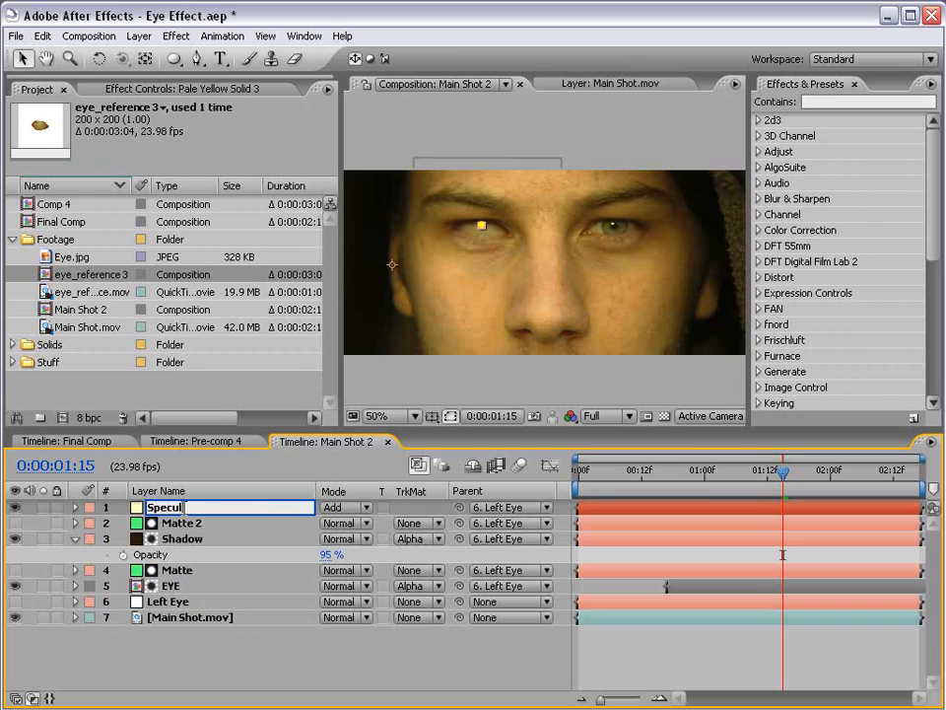
pyautogui.write('ar')
pyautogui.press('Return')
pyautogui.hotkey('ctrl', 's')
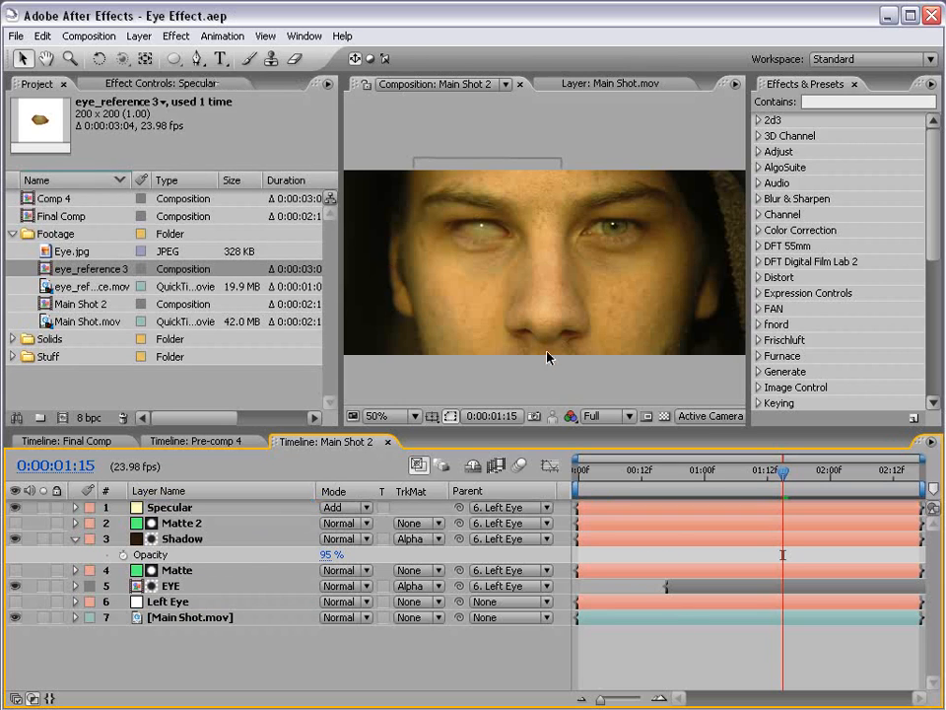
# End the work area at 0:00:02:00 and preview the composited eye in Main Shot 2
pyautogui.press('KP_0')
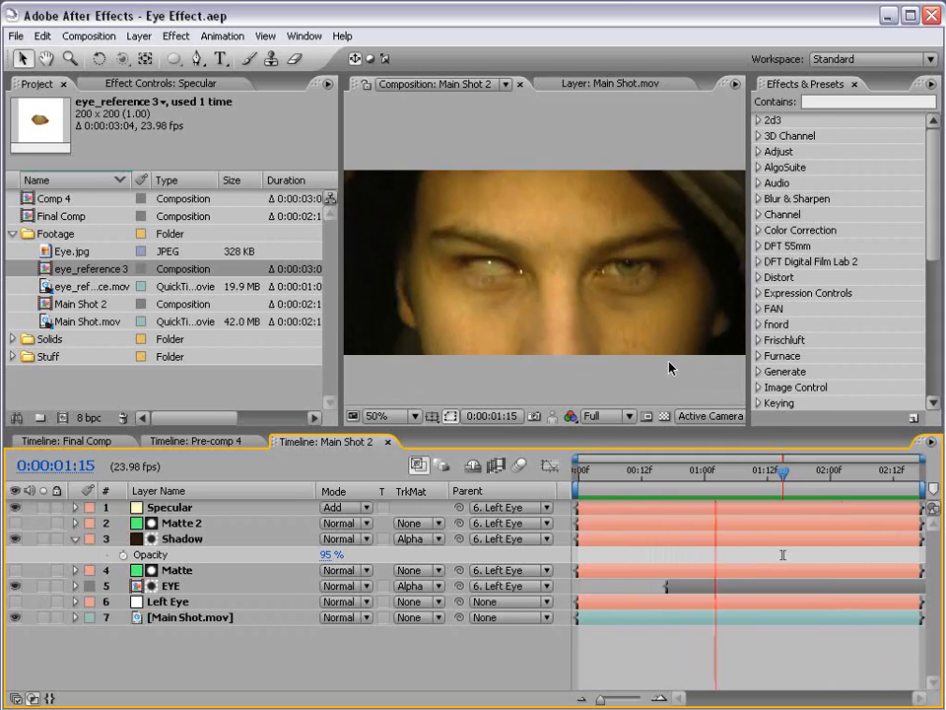
pyautogui.press('space')
pyautogui.moveTo(808, 474); pyautogui.dragTo(831, 474)
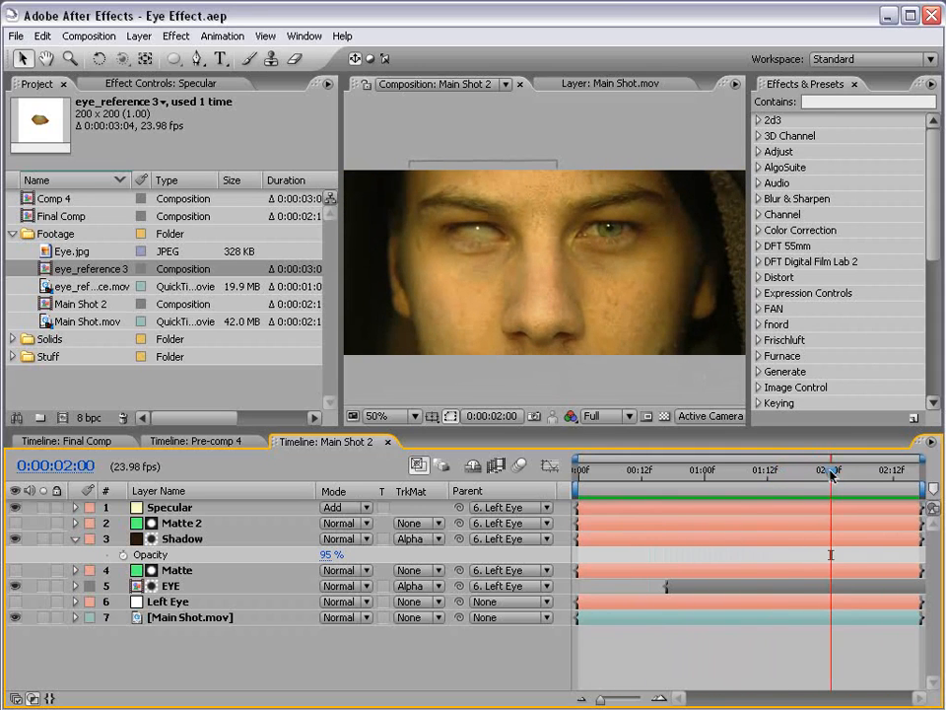
pyautogui.press('n')
pyautogui.press('.')
pyautogui.press('KP_0')
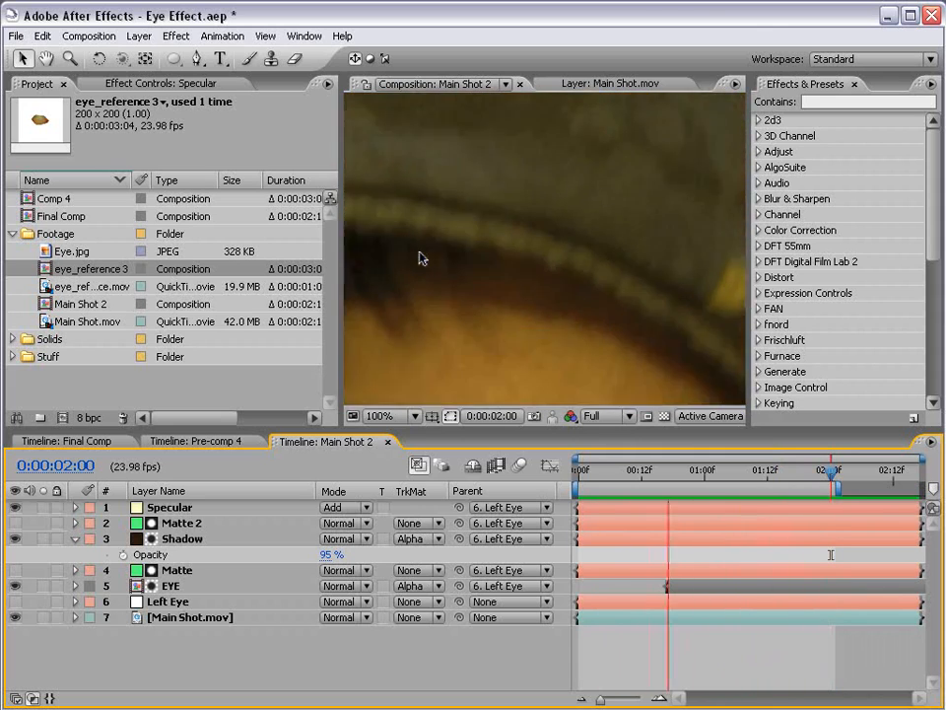
# Apply the Exposure effect to the EYE layer at 0:00:00:20, where the eye enters the frame
pyautogui.press(',')
pyautogui.moveTo(567, 310); pyautogui.dragTo(601, 304)
pyautogui.click(820, 478)
pyautogui.moveTo(820, 474); pyautogui.dragTo(686, 479)
pyautogui.moveTo(594, 329); pyautogui.dragTo(537, 279)
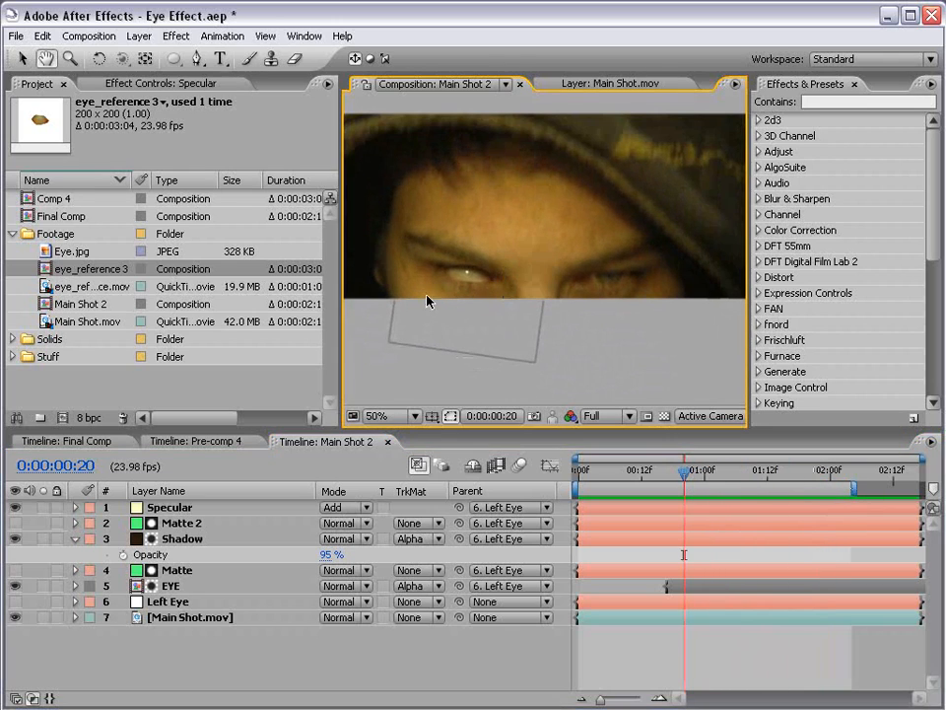
pyautogui.click(172, 592)
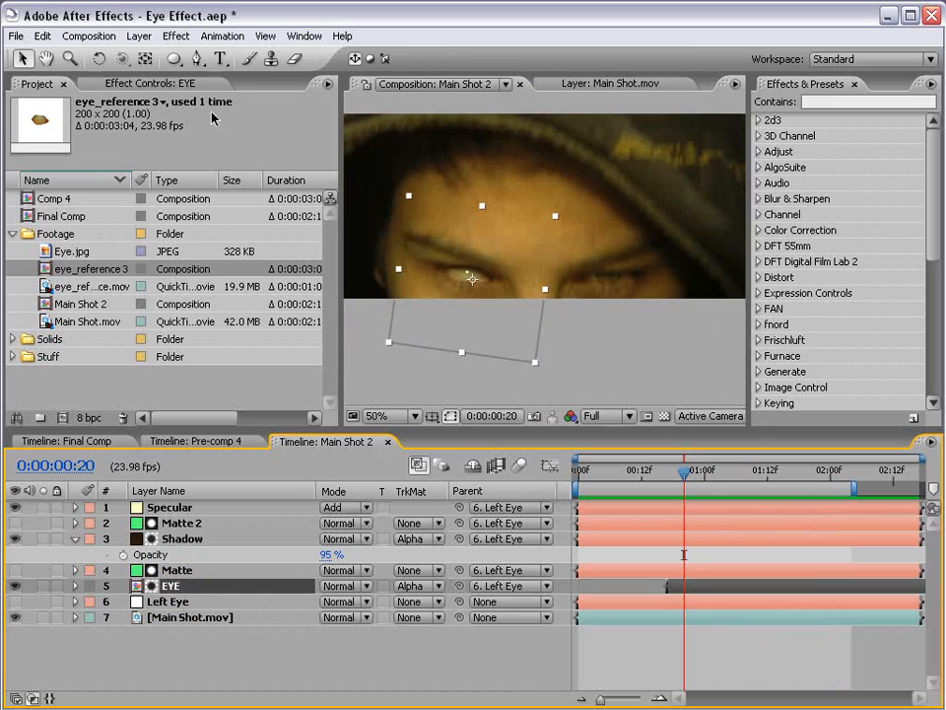
pyautogui.click(177, 37)
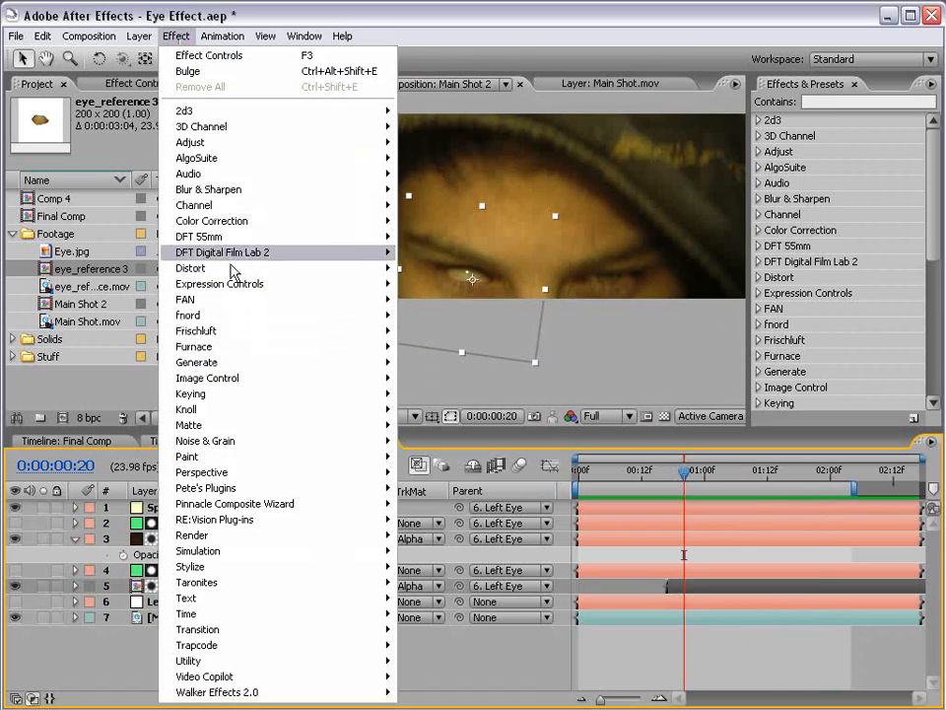
pyautogui.moveTo(232, 223)
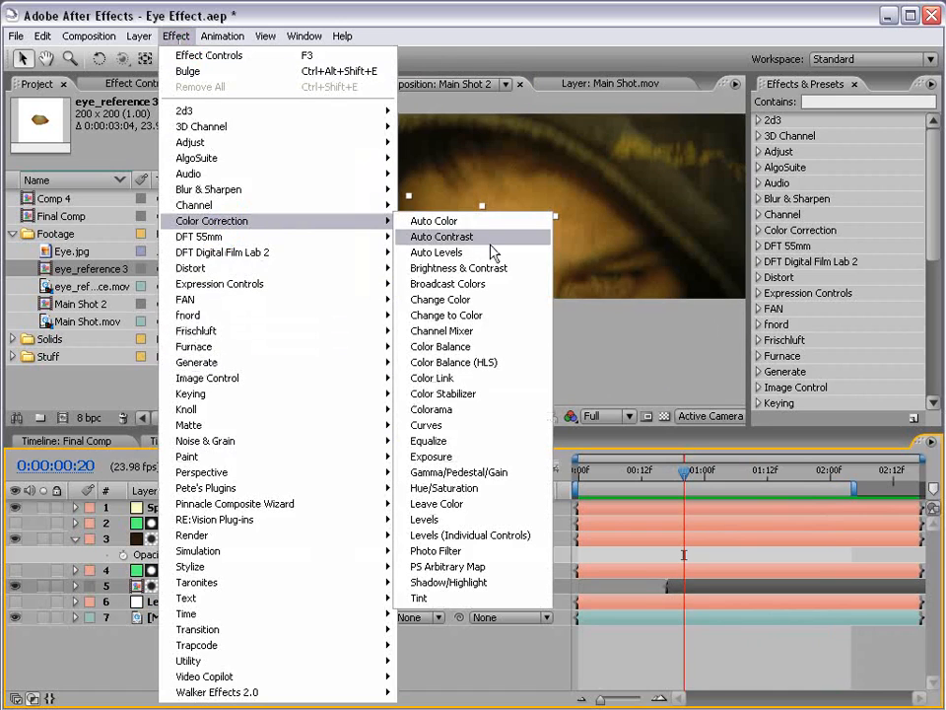
pyautogui.click(463, 456)
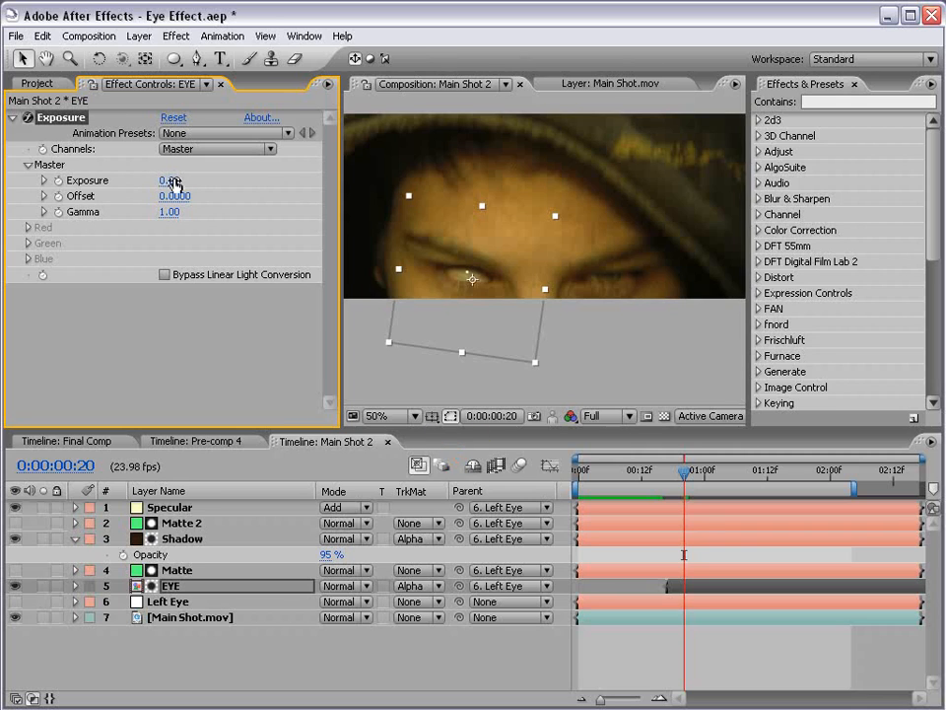
# Keyframe the EYE layer's Exposure at 0.00 on 0:00:00:23 and at -1.10 on 0:00:00:20
pyautogui.moveTo(693, 472); pyautogui.dragTo(706, 472)
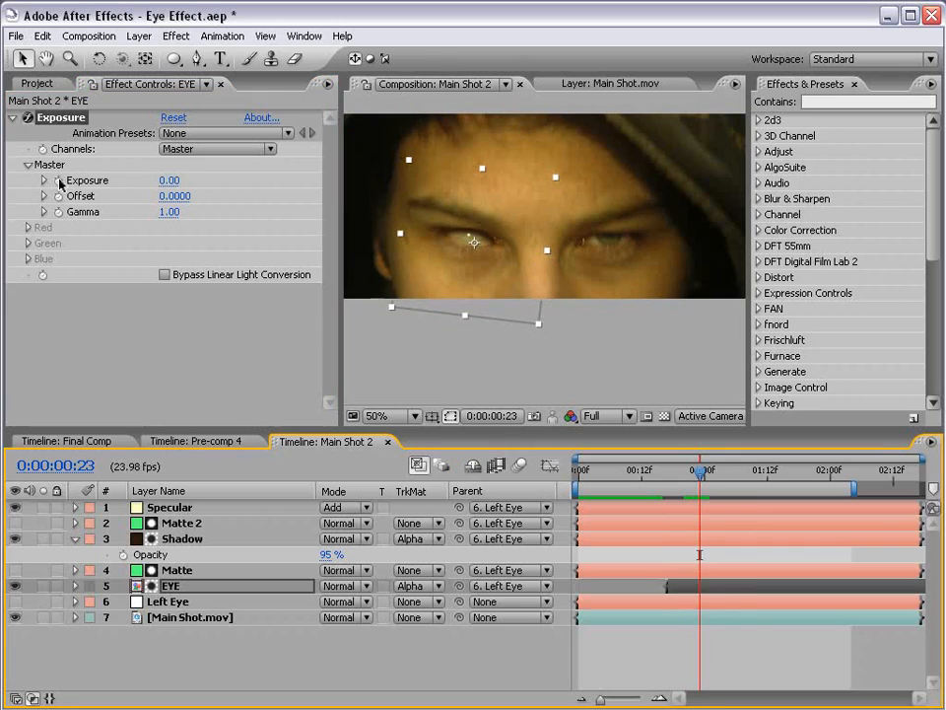
pyautogui.moveTo(706, 477); pyautogui.dragTo(685, 478)
pyautogui.moveTo(170, 185); pyautogui.dragTo(156, 179)
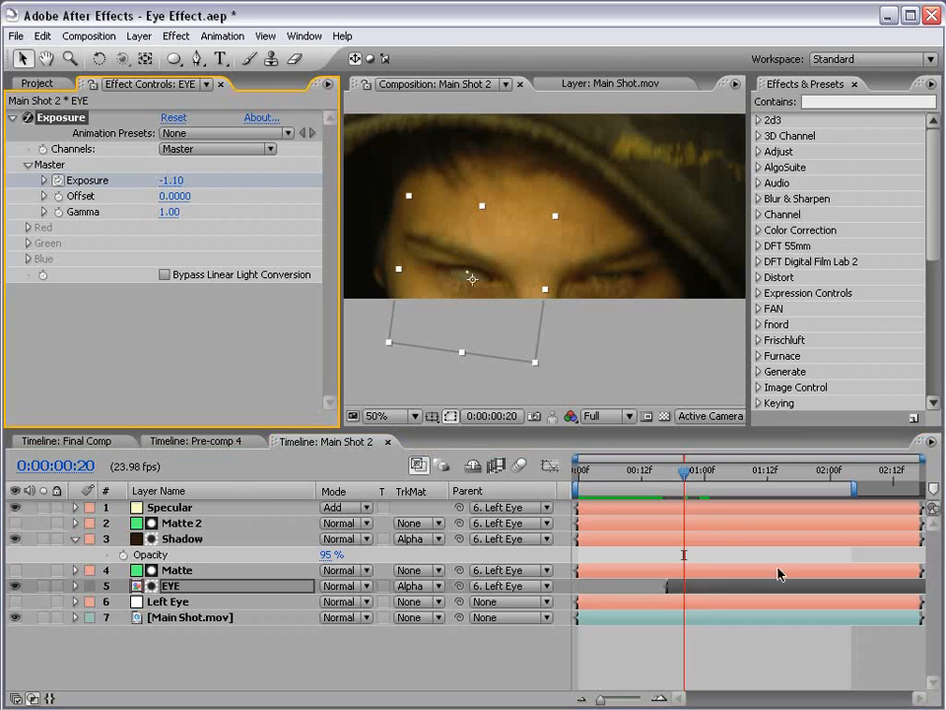
pyautogui.moveTo(687, 475)
pyautogui.mouseDown()
pyautogui.moveTo(659, 474)
pyautogui.moveTo(705, 475)
pyautogui.moveTo(695, 475)
pyautogui.mouseUp()
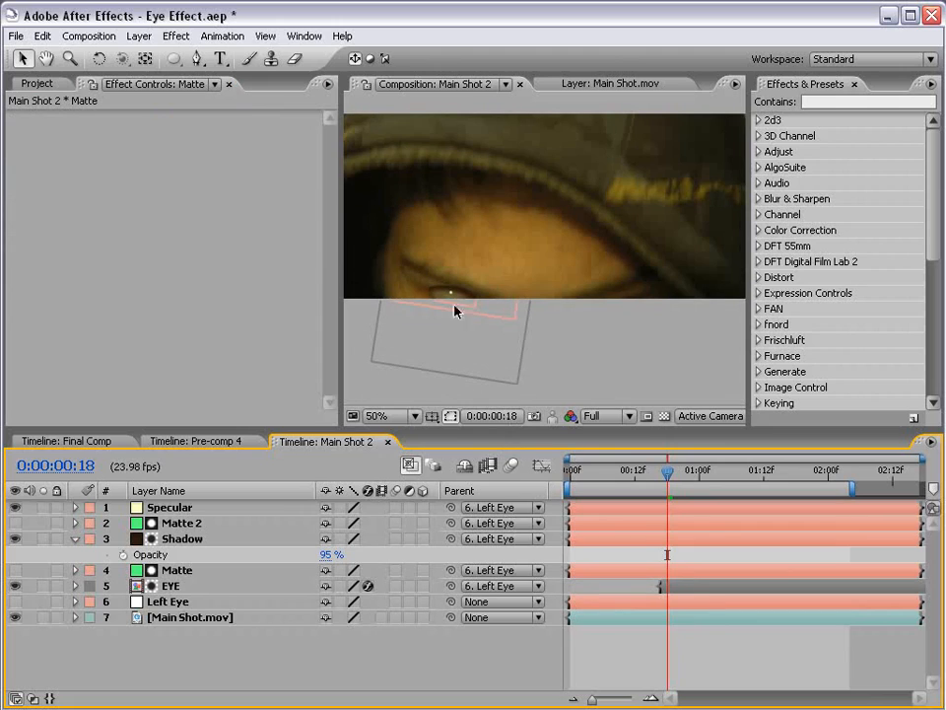
# Reveal the Left Eye layer's Position keyframes and nudge its position at 0:00:00:19 to 506.0, 369.0
pyautogui.click(193, 575)
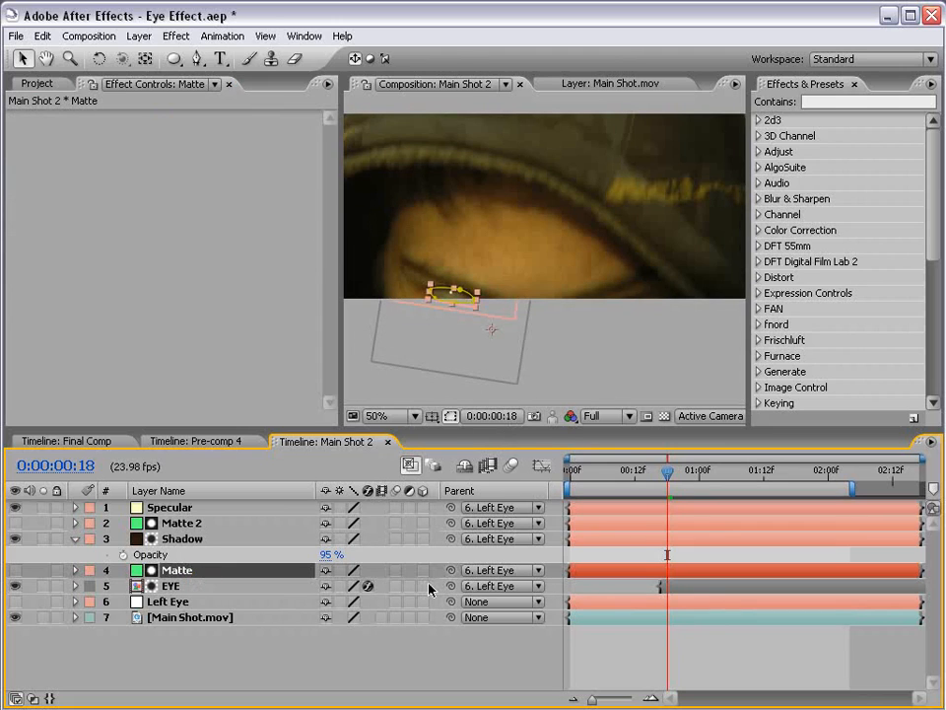
pyautogui.click(181, 602)
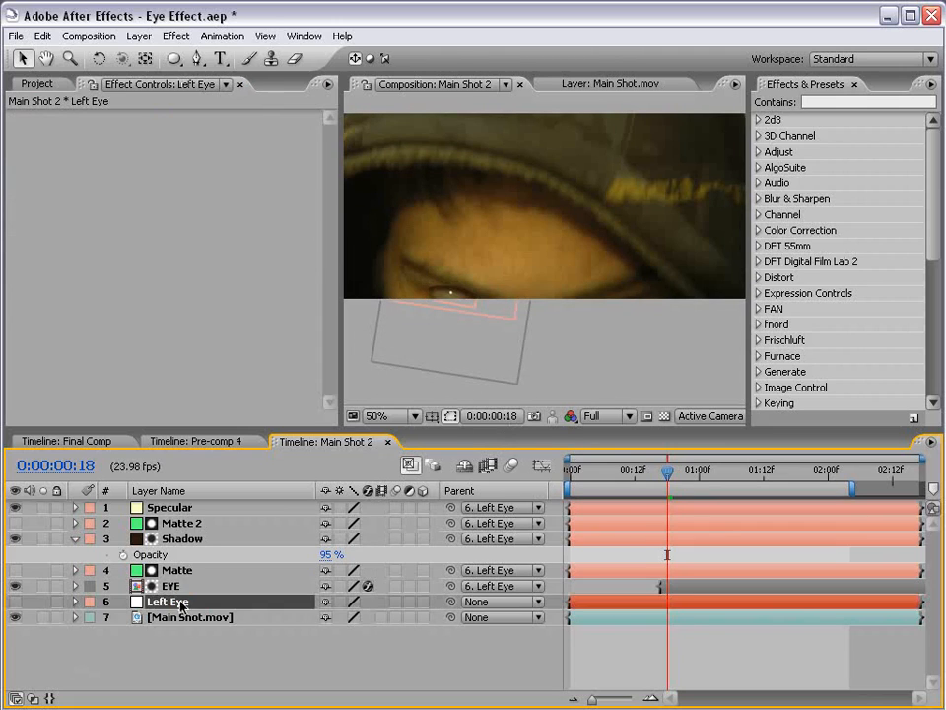
pyautogui.press('p')
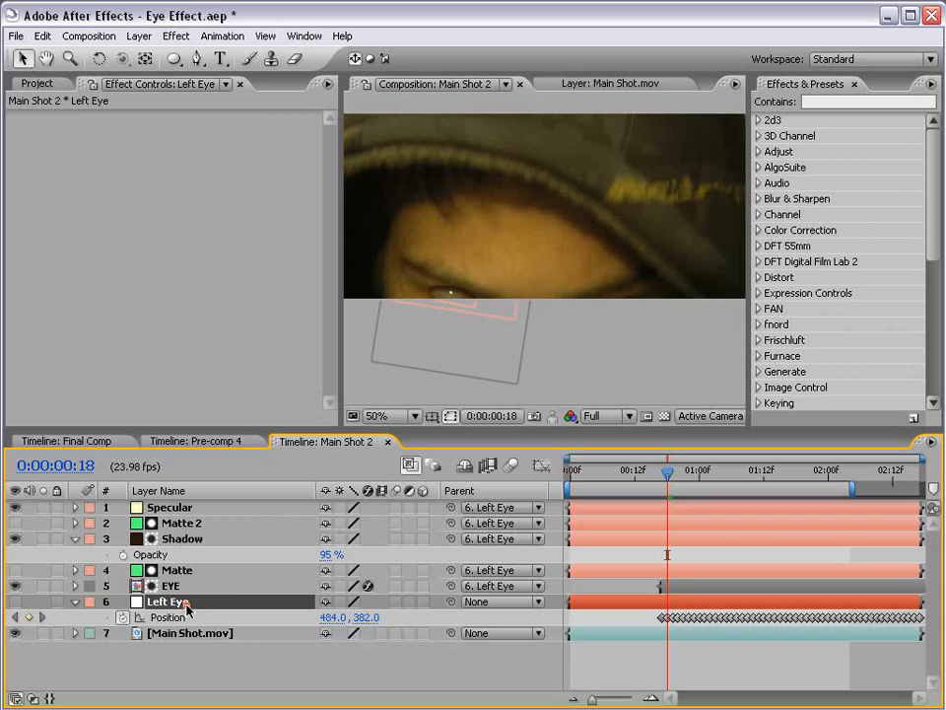
pyautogui.press('pagedown')
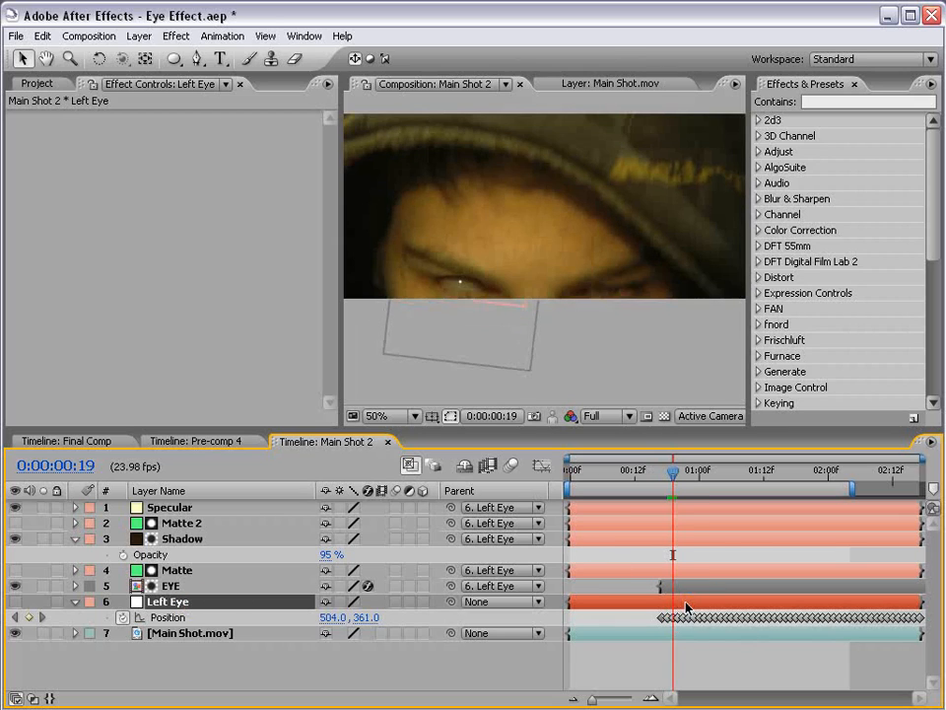
pyautogui.press('pageup')
pyautogui.press('pagedown')
pyautogui.click(165, 611)
pyautogui.press('Right')
pyautogui.press('Down')
pyautogui.press('Down')
pyautogui.press('Down')
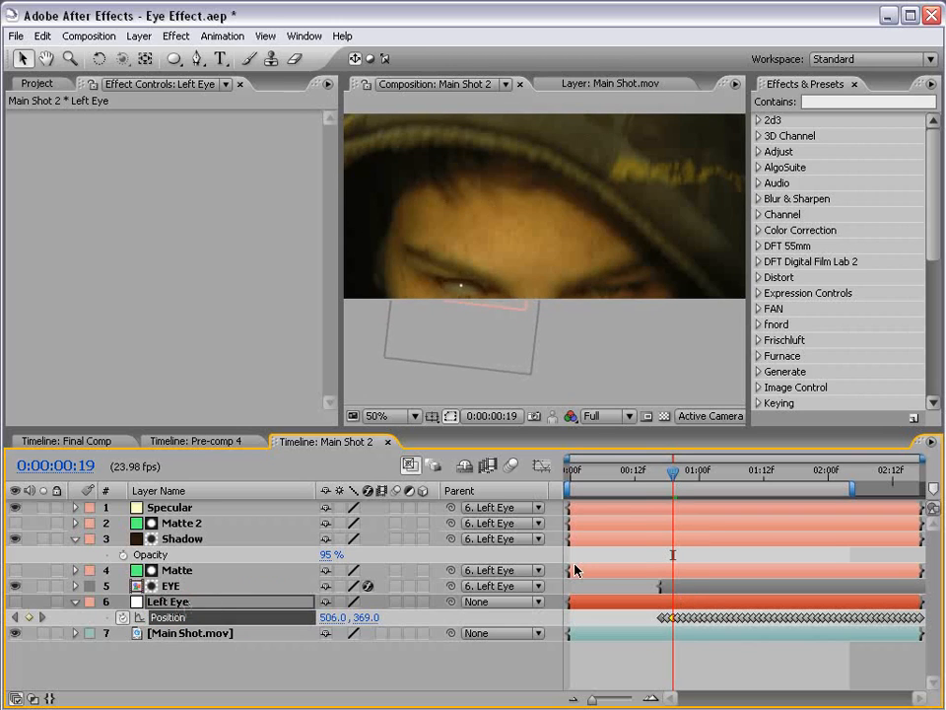
# Nudge the Left Eye layer's Position at 0:00:00:18 to 492.0, 394.0 and check the neighbouring frames
pyautogui.press('pagedown')
pyautogui.press('pageup')
pyautogui.press('pageup')
pyautogui.press('Right')
pyautogui.press('Right')
pyautogui.press('Right')
pyautogui.press('Right')
pyautogui.press('Right')
pyautogui.press('Right')
pyautogui.press('Right')
pyautogui.press('Right')
pyautogui.press('Down')
pyautogui.press('Down')
pyautogui.press('Down')
pyautogui.press('Down')
pyautogui.press('Down')
pyautogui.press('Down')
pyautogui.press('Down')
pyautogui.press('Down')
pyautogui.press('Down')
pyautogui.press('Down')
pyautogui.press('Down')
pyautogui.press('Down')
pyautogui.press('pageup')
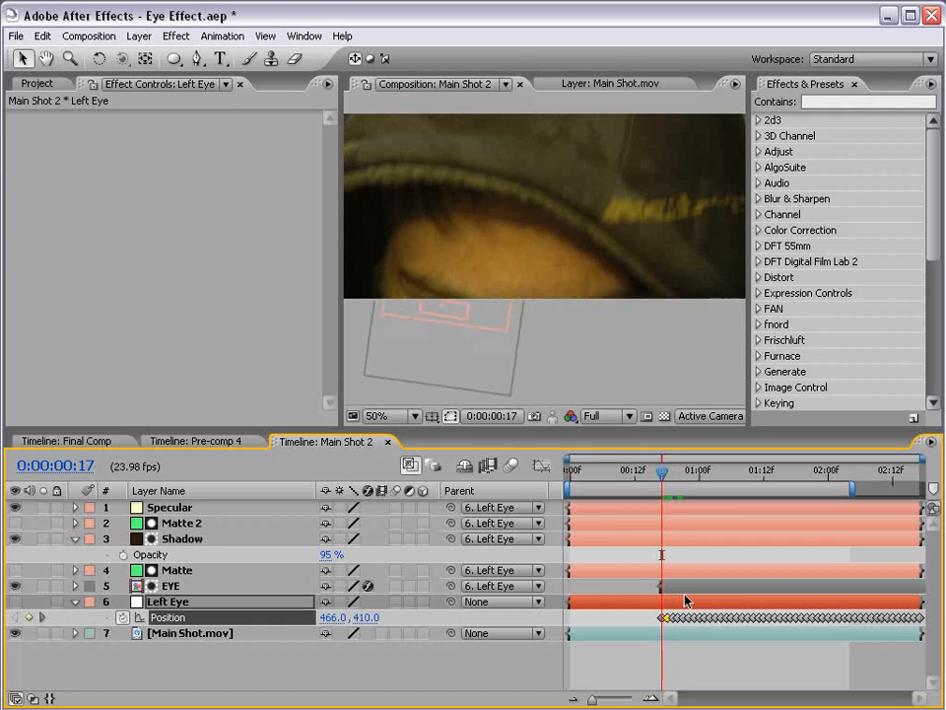
pyautogui.press('pagedown')
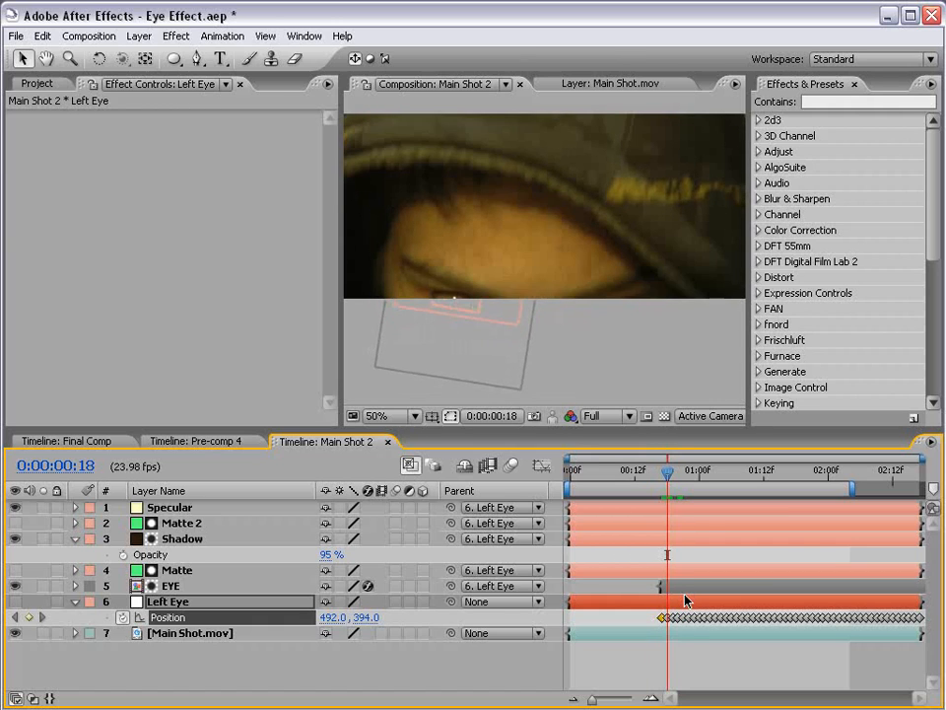
# Play and step through the frames around 0:00:00:19 to examine how well the white eye tracks the face
pyautogui.press('space')
pyautogui.press('space')
pyautogui.press('pageup')
pyautogui.press('pageup')
pyautogui.press('pageup')
pyautogui.press('pageup')
pyautogui.press('pageup')
pyautogui.press('pageup')
pyautogui.press('pageup')
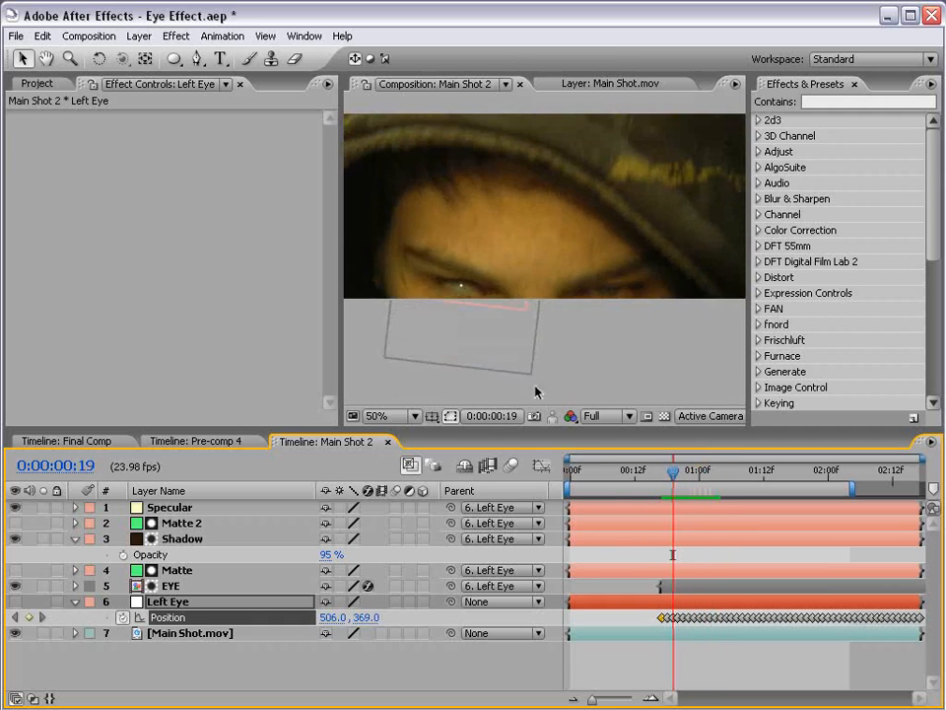
pyautogui.press('pageup')
pyautogui.press('pageup')
pyautogui.press('pagedown')
pyautogui.press('pagedown')
pyautogui.click(730, 671)
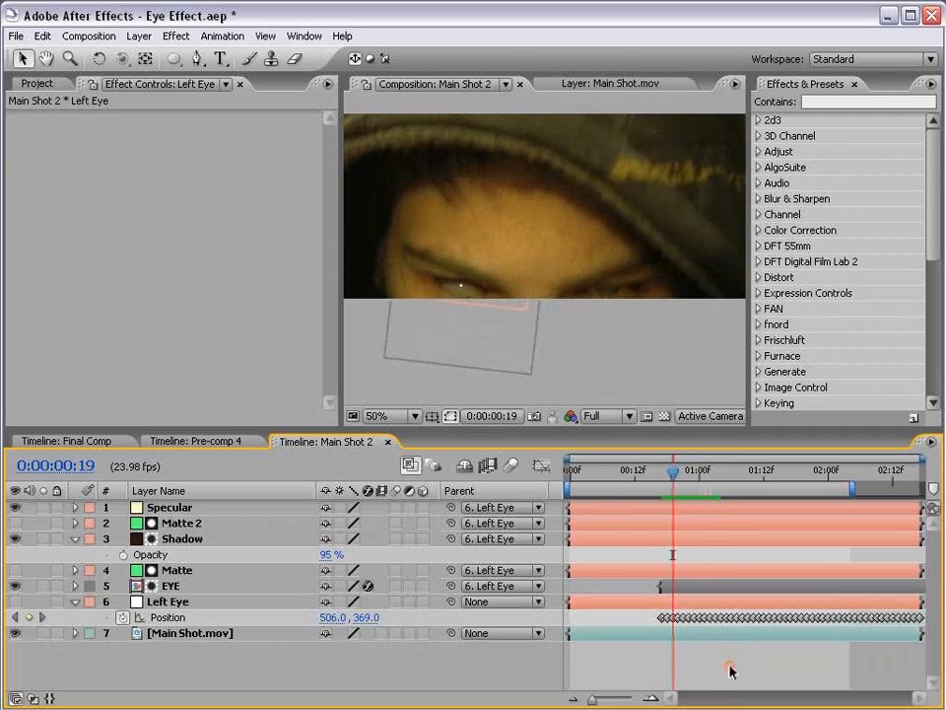
# Reshape the Matte layer's mask to fit the narrowed eye opening at 0:00:00:20
pyautogui.moveTo(674, 477)
pyautogui.mouseDown()
pyautogui.moveTo(666, 477)
pyautogui.moveTo(677, 476)
pyautogui.mouseUp()
pyautogui.click(179, 570)
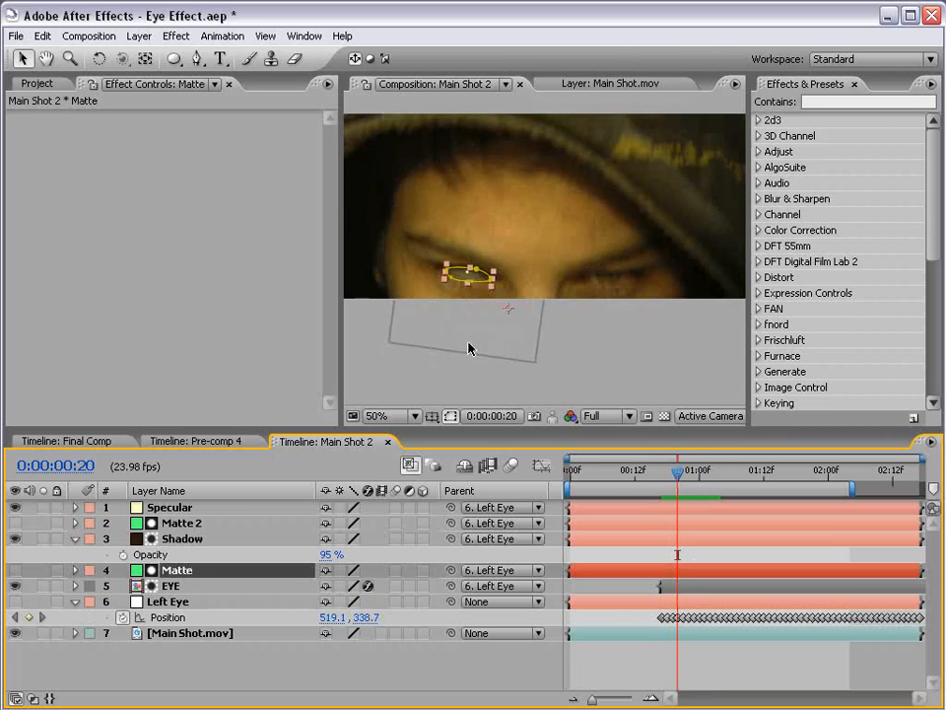
pyautogui.scroll(1, 469, 344)
pyautogui.moveTo(449, 334); pyautogui.dragTo(581, 257)
pyautogui.scroll(1, 562, 255)
pyautogui.moveTo(525, 191); pyautogui.dragTo(533, 299)
pyautogui.moveTo(474, 267)
pyautogui.mouseDown()
pyautogui.moveTo(568, 254)
pyautogui.moveTo(511, 274)
pyautogui.moveTo(487, 262)
pyautogui.mouseUp()
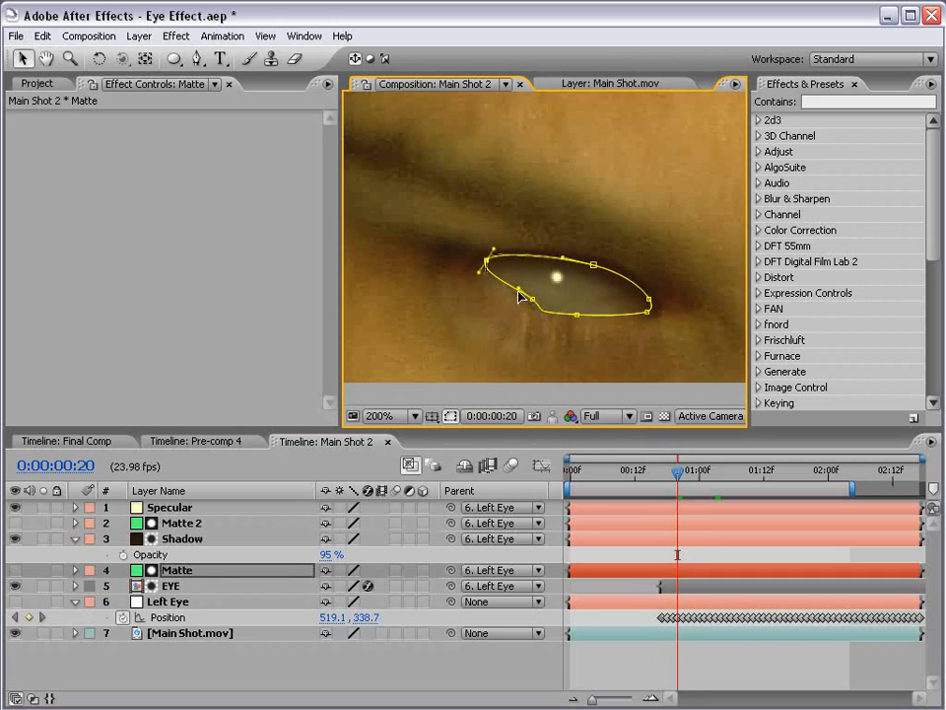
pyautogui.moveTo(577, 315); pyautogui.dragTo(592, 316)
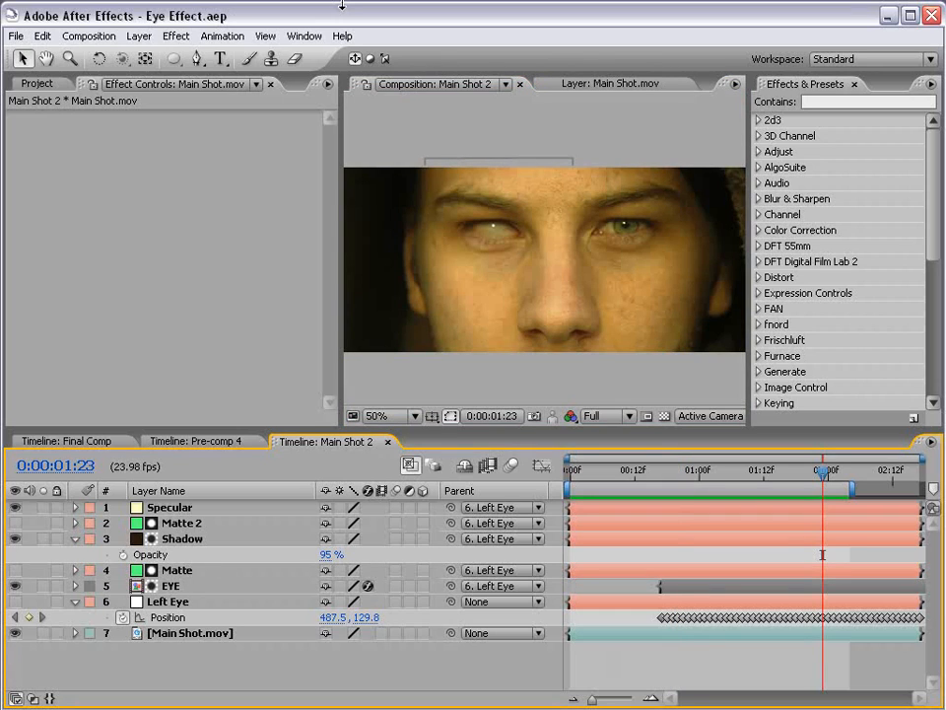
# Apply Tint to the EYE layer, mapping black to bright red and white to dark red
pyautogui.click(169, 586)
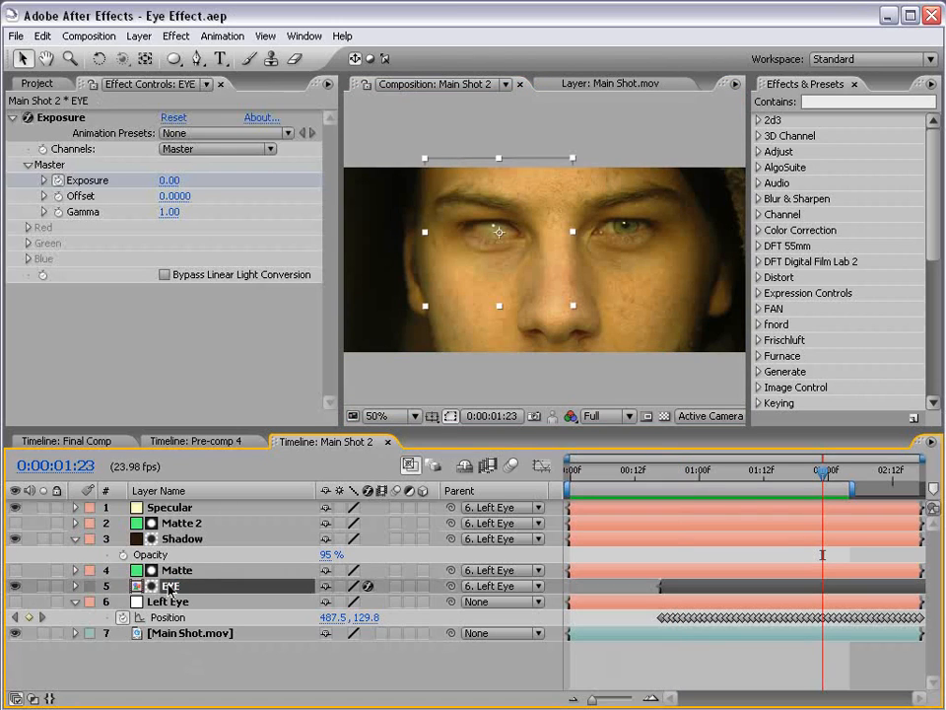
pyautogui.click(177, 36)
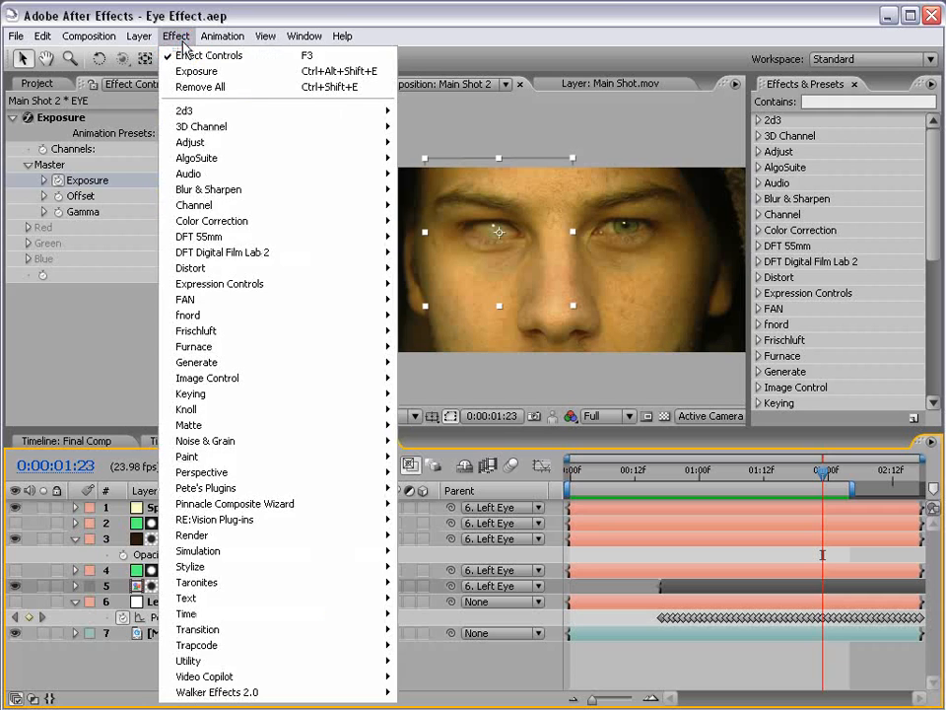
pyautogui.moveTo(244, 221)
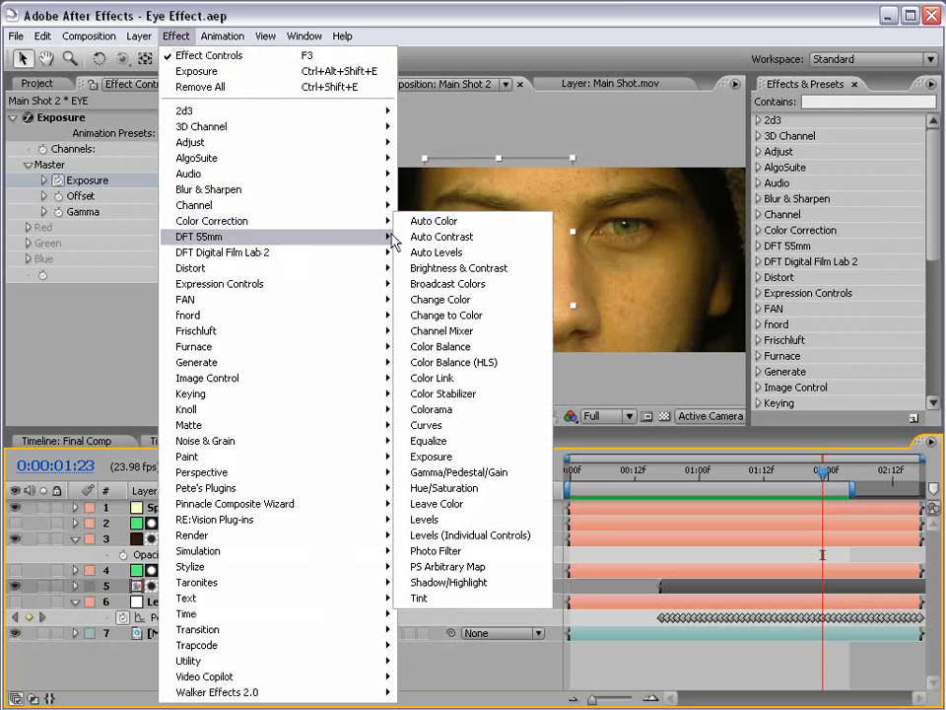
pyautogui.click(419, 597)
pyautogui.click(168, 323)
pyautogui.moveTo(484, 484); pyautogui.dragTo(621, 397)
pyautogui.click(708, 408)
pyautogui.click(168, 338)
pyautogui.moveTo(517, 534); pyautogui.dragTo(533, 586)
pyautogui.click(708, 407)
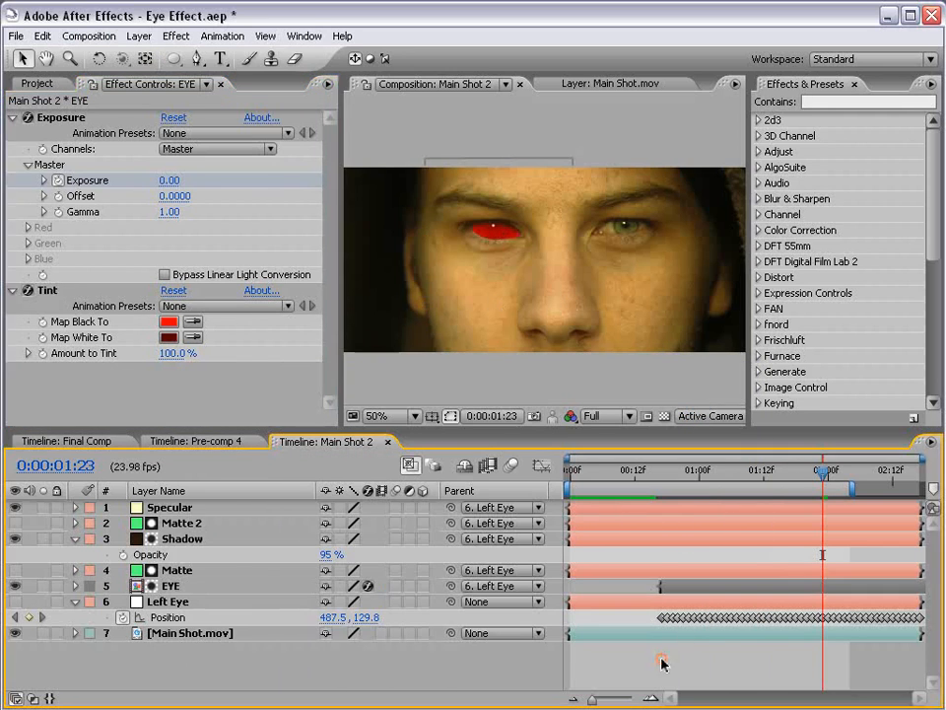
# Set the Tint effect's Amount to Tint to 22% and inspect the reddened eye up close
pyautogui.moveTo(176, 353); pyautogui.dragTo(105, 358)
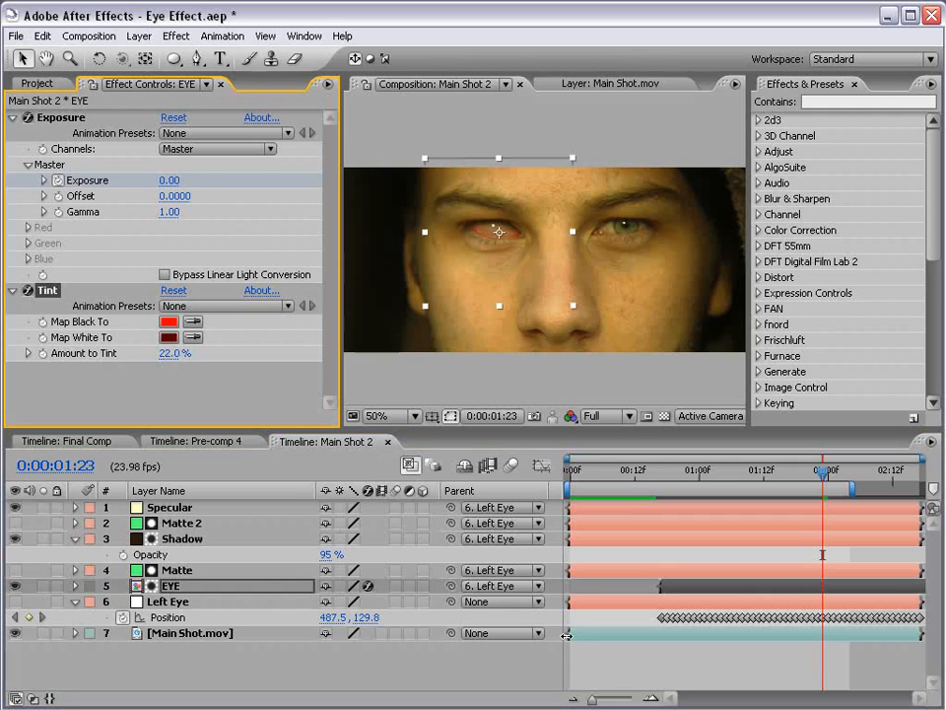
pyautogui.click(629, 677)
pyautogui.scroll(1, 589, 198)
pyautogui.scroll(-1, 543, 271)
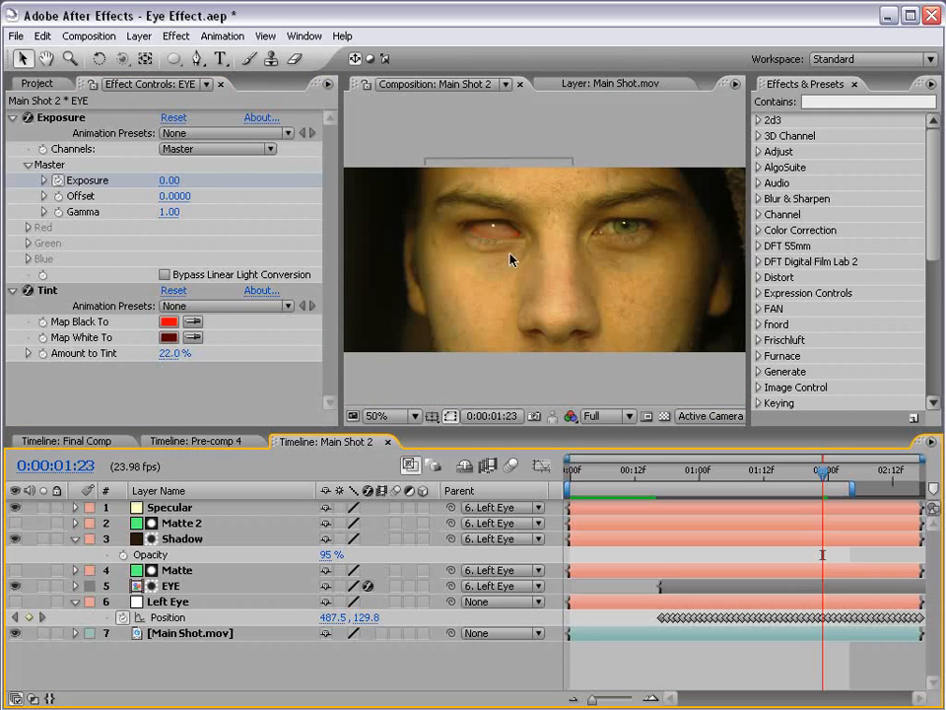
pyautogui.scroll(1, 566, 300)
pyautogui.scroll(-1, 566, 300)
# Compare the eye at 0:00:01:18 with the Tint effect disabled and enabled
pyautogui.moveTo(838, 478); pyautogui.dragTo(810, 538)
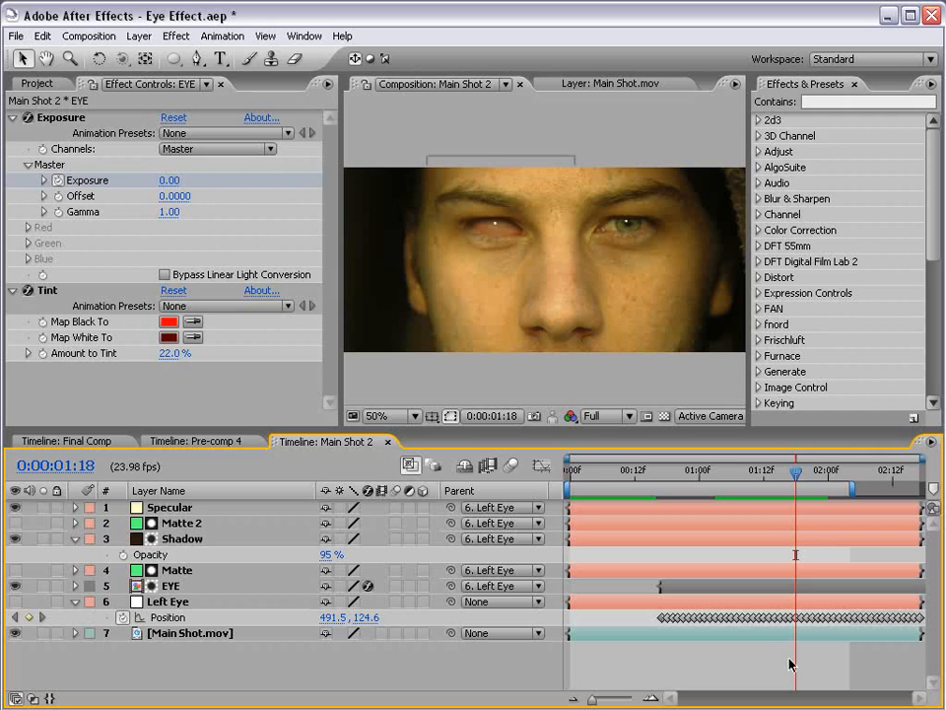
pyautogui.click(777, 674)
pyautogui.click(28, 292)
pyautogui.click(28, 292)
pyautogui.click(29, 292)
pyautogui.click(28, 292)
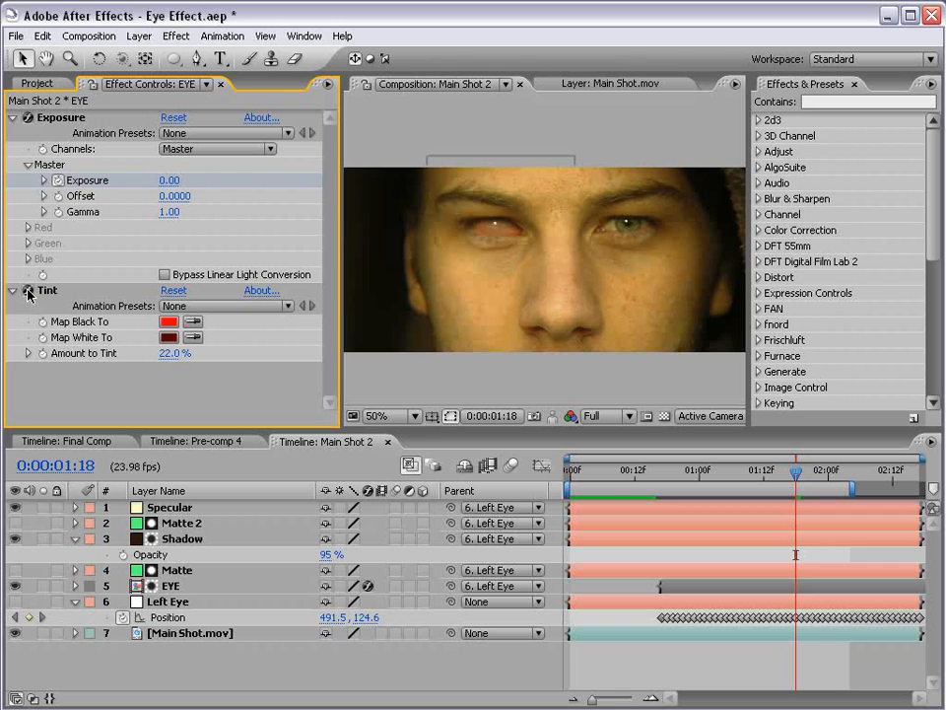
# Set the Tint effect's Map Black To to dark red 2F0101 and its amount to 61%, and preview the eye
pyautogui.click(170, 327)
pyautogui.click(532, 603)
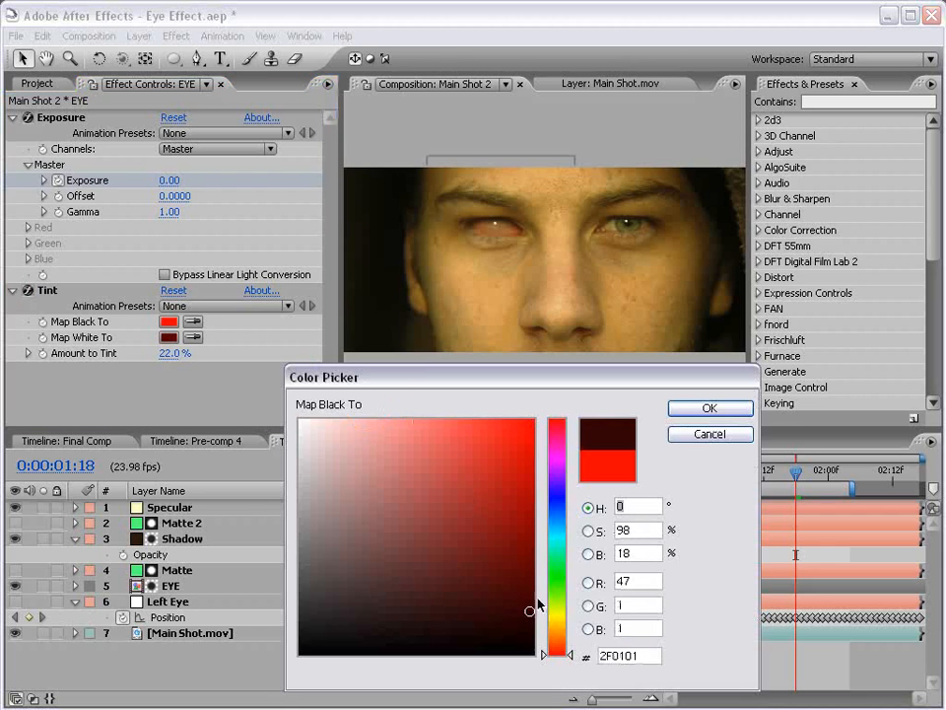
pyautogui.click(707, 407)
pyautogui.moveTo(180, 355); pyautogui.dragTo(210, 353)
pyautogui.click(624, 608)
pyautogui.scroll(2, 513, 264)
pyautogui.scroll(-2, 513, 264)
pyautogui.scroll(3, 511, 264)
pyautogui.scroll(-3, 512, 264)
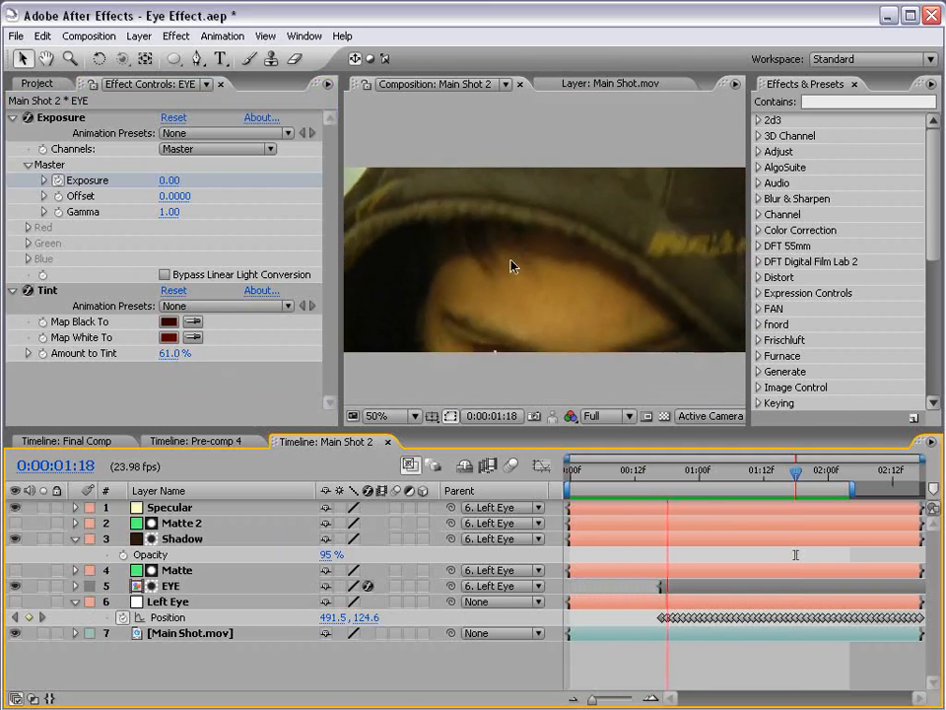
# Change the Tint effect's colours, mapping white to dark grey and black to 000000
pyautogui.click(173, 343)
pyautogui.click(313, 589)
pyautogui.click(709, 407)
pyautogui.click(412, 339)
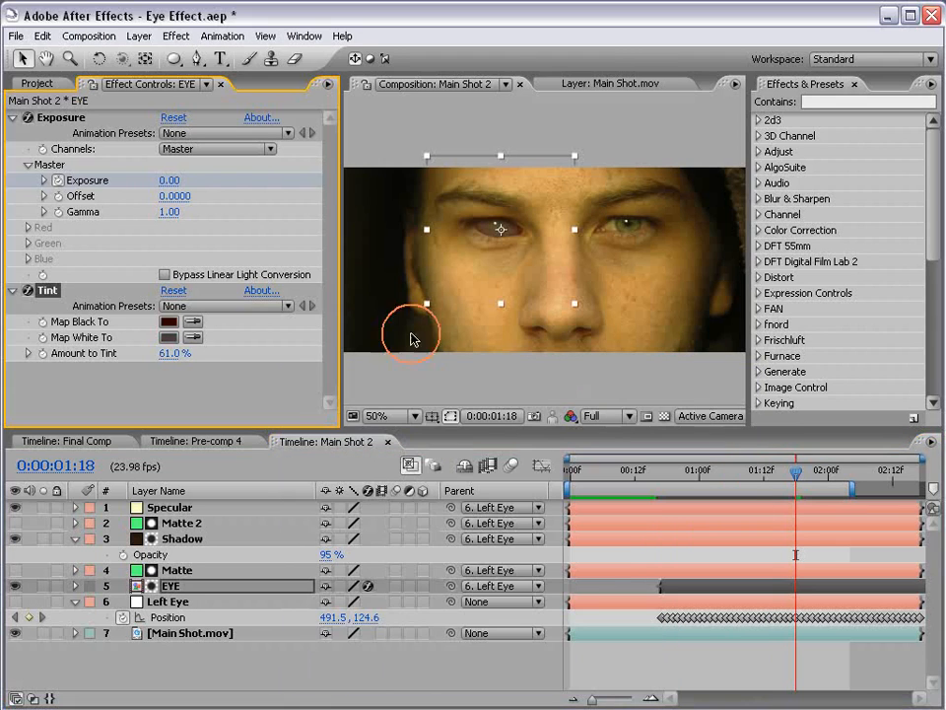
pyautogui.click(170, 322)
pyautogui.moveTo(464, 606); pyautogui.dragTo(225, 690)
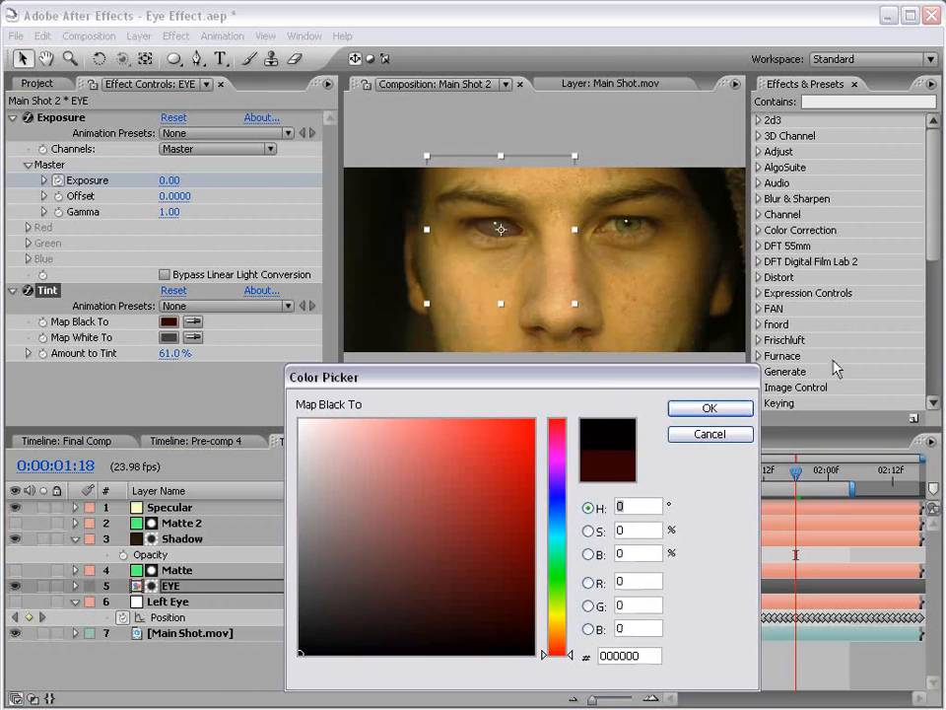
pyautogui.click(715, 407)
# Set the Tint effect's amount to 77%, check the darkened eye, and disable the effect on the EYE layer
pyautogui.scroll(2, 567, 244)
pyautogui.moveTo(184, 356); pyautogui.dragTo(182, 356)
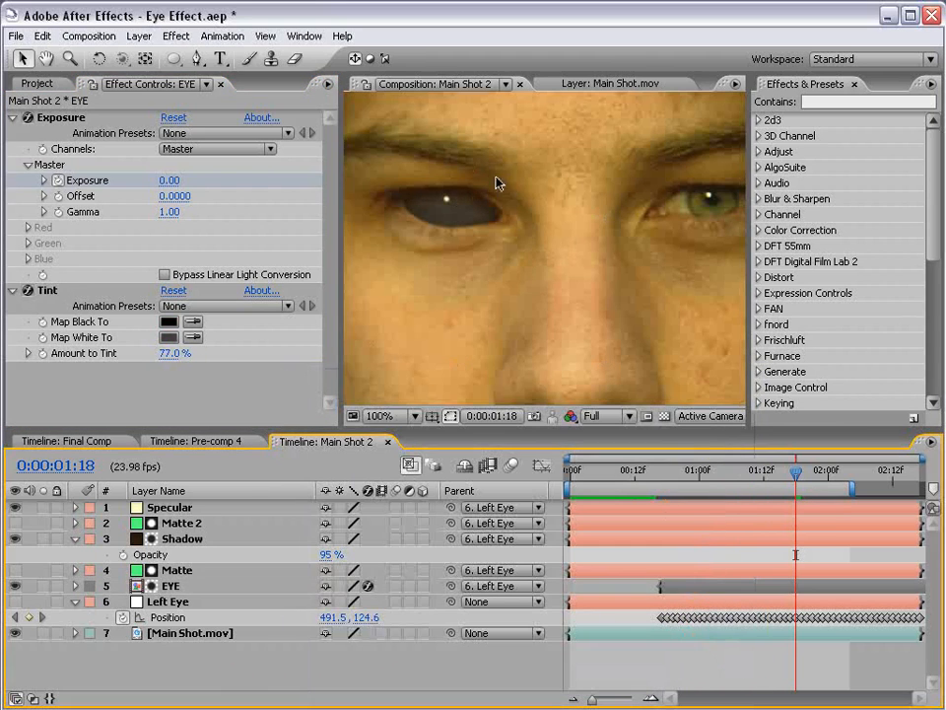
pyautogui.scroll(-2, 549, 387)
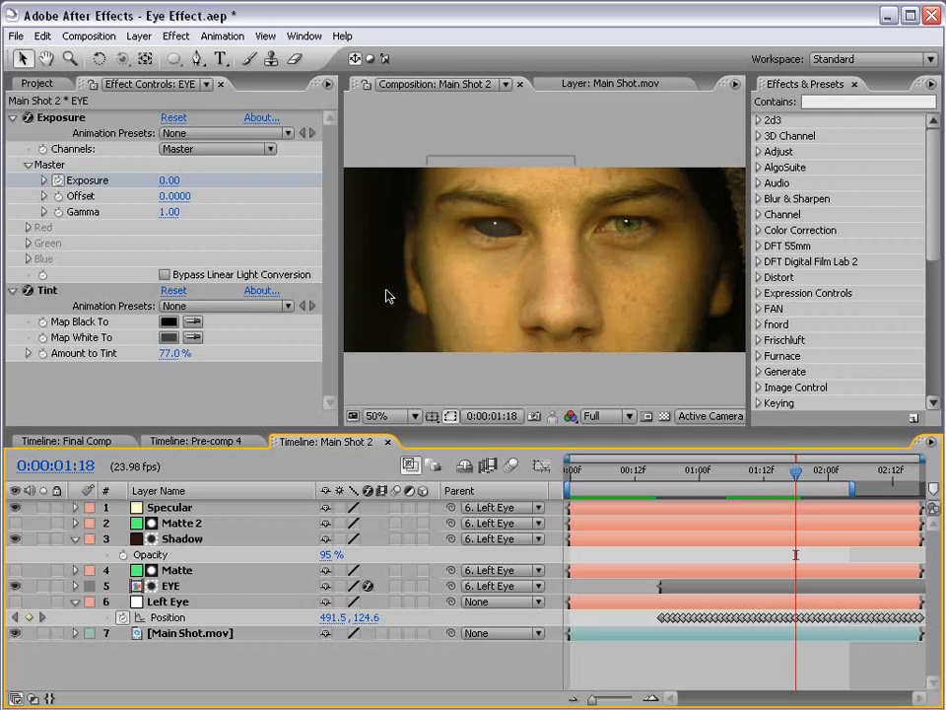
pyautogui.click(28, 290)
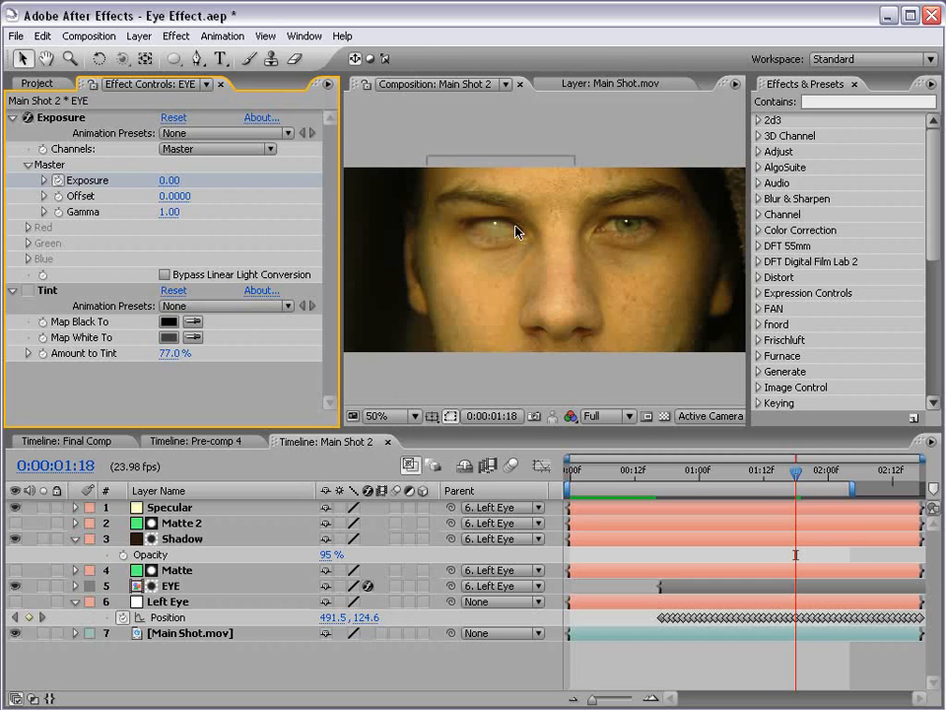
# Make the Dark Yellow Solid 1 and Eye.jpg layers visible in Pre-comp 4
pyautogui.click(188, 440)
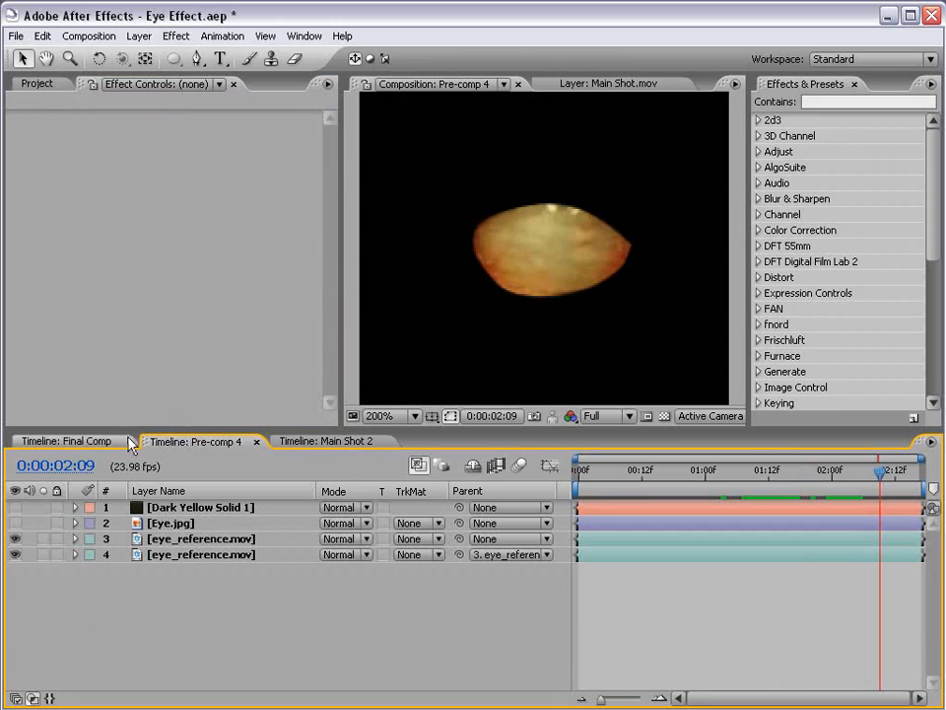
pyautogui.click(15, 506)
pyautogui.click(14, 522)
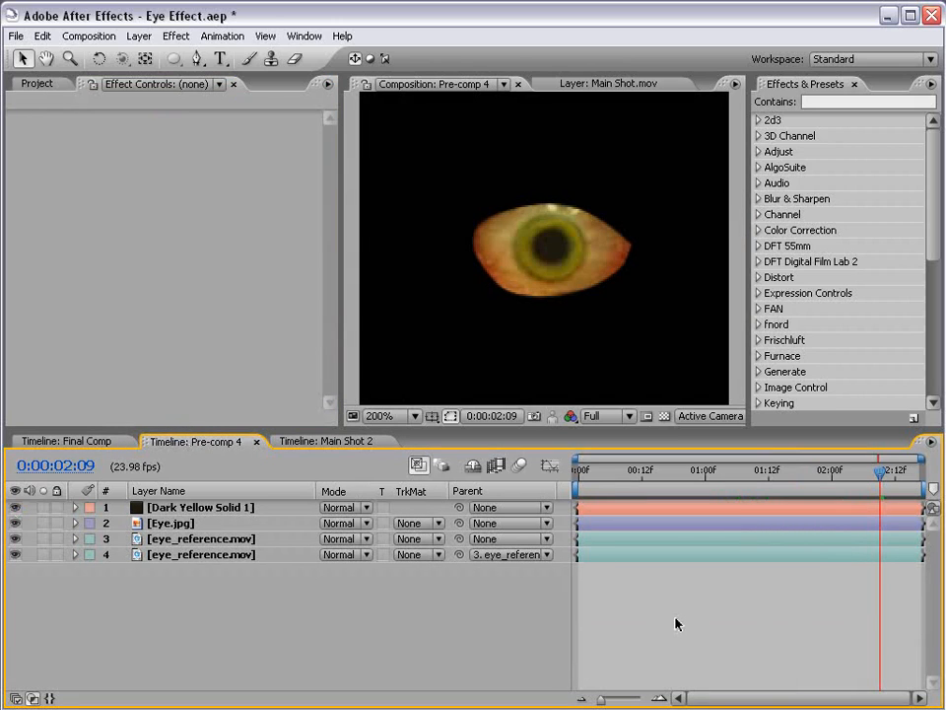
pyautogui.click(144, 505)
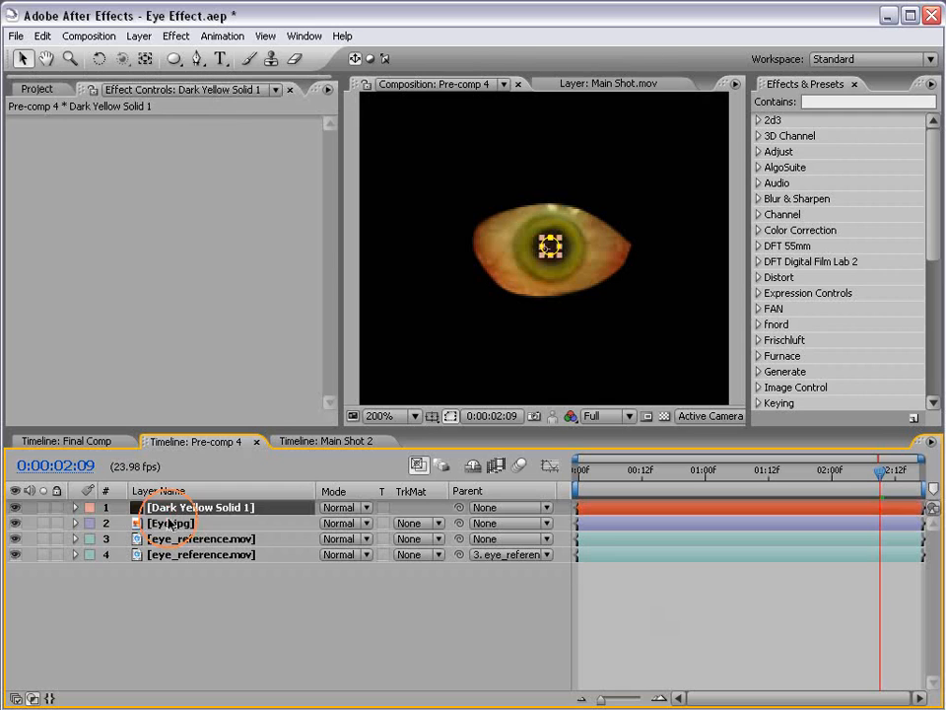
pyautogui.click(167, 524)
pyautogui.click(159, 634)
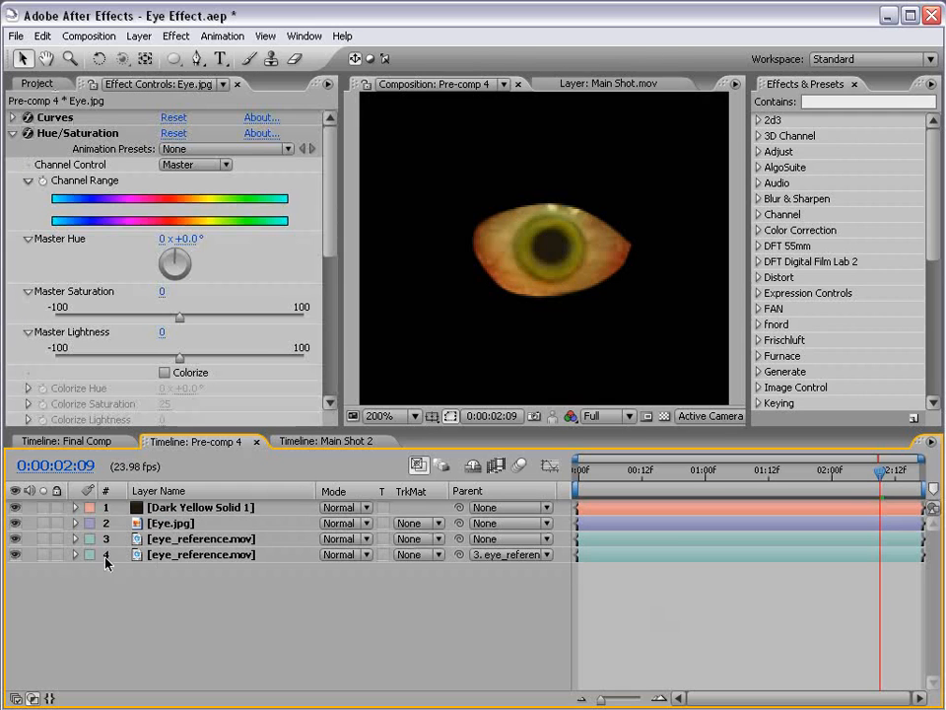
# Inspect the Bulge settings on Eye.jpg and scrub through the pupil animation to 0:00:02:07
pyautogui.click(153, 525)
pyautogui.click(697, 623)
pyautogui.click(713, 477)
pyautogui.moveTo(713, 483); pyautogui.dragTo(700, 481)
pyautogui.click(13, 133)
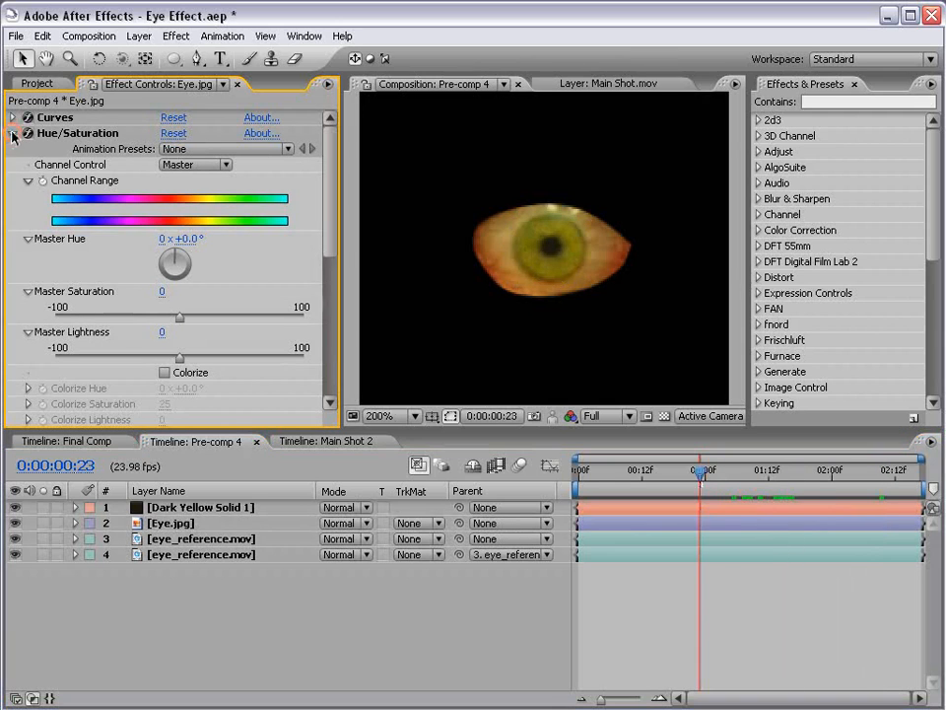
pyautogui.click(13, 149)
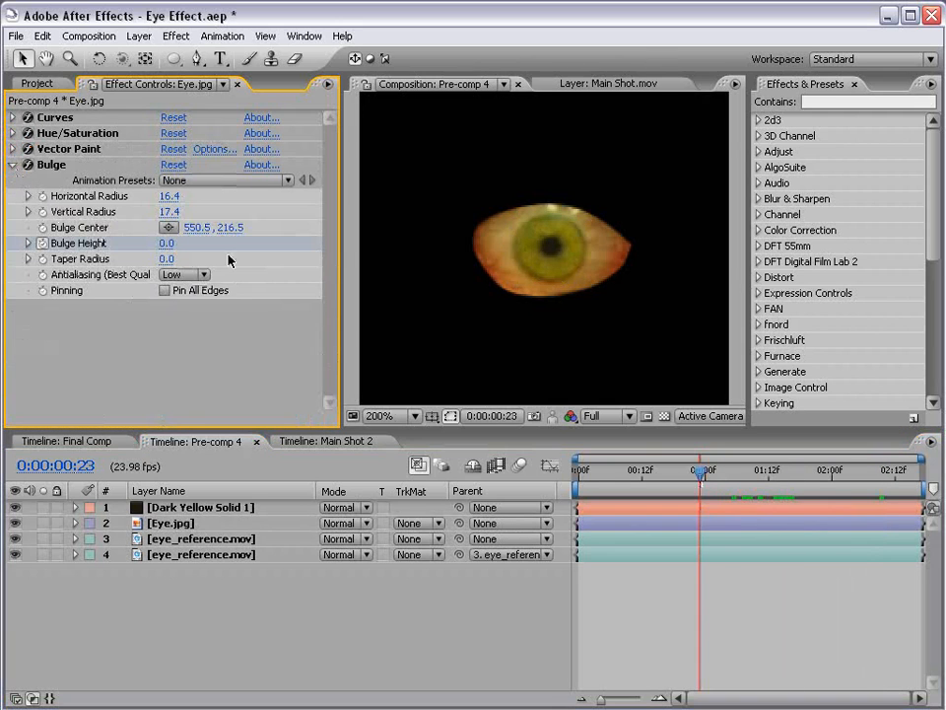
pyautogui.moveTo(718, 470); pyautogui.dragTo(868, 497)
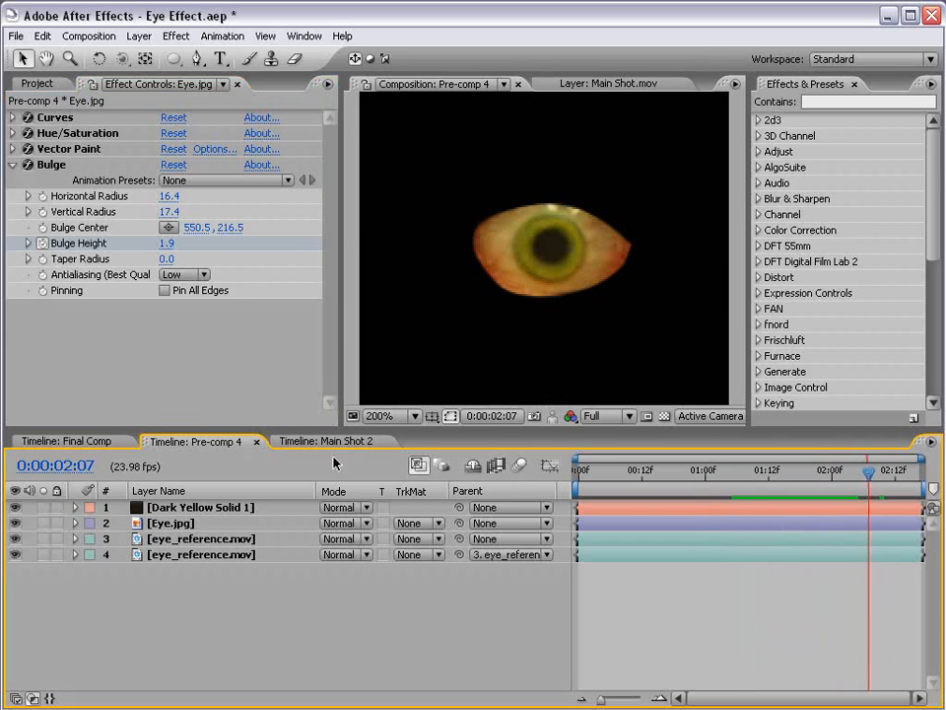
# Compare the iris version of the eye in Final Comp with the white eye in Main Shot 2
pyautogui.click(74, 442)
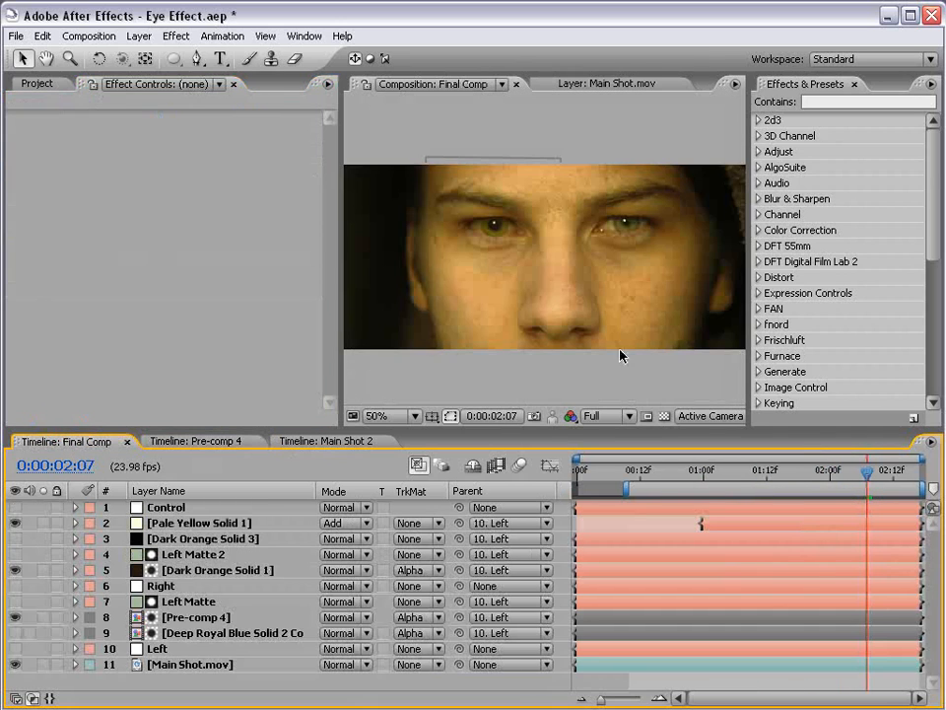
pyautogui.moveTo(850, 480); pyautogui.dragTo(808, 483)
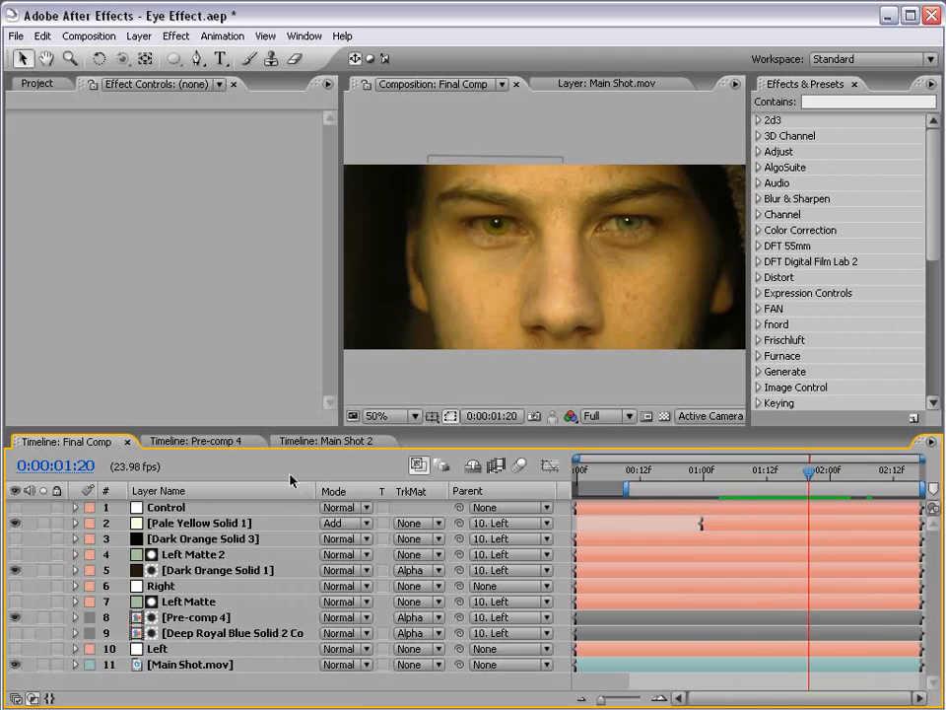
pyautogui.click(179, 442)
pyautogui.click(345, 442)
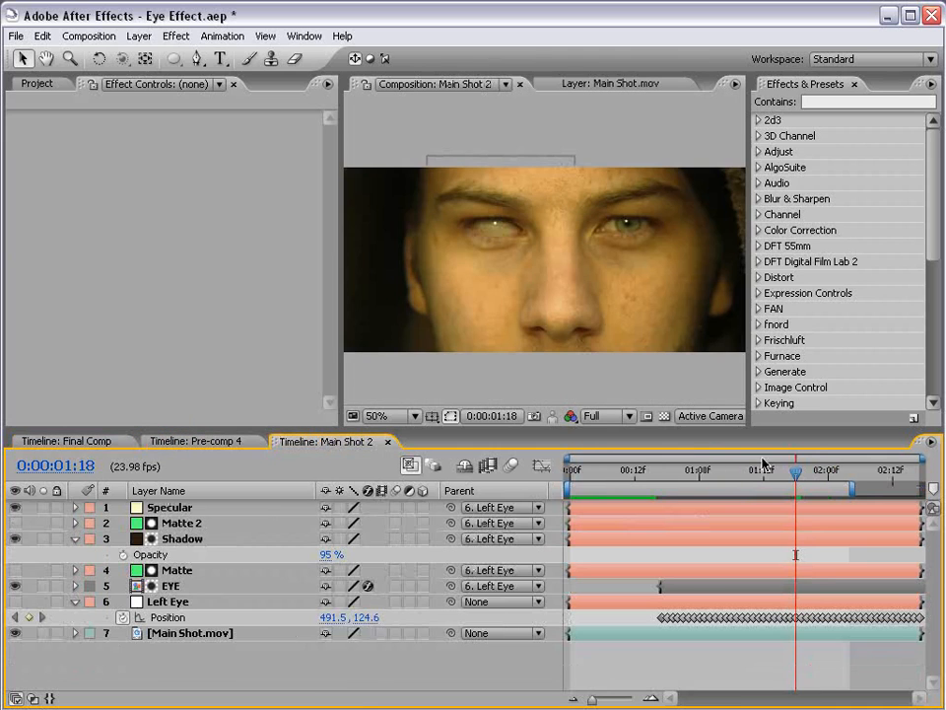
pyautogui.moveTo(796, 475); pyautogui.dragTo(775, 477)
pyautogui.click(718, 665)
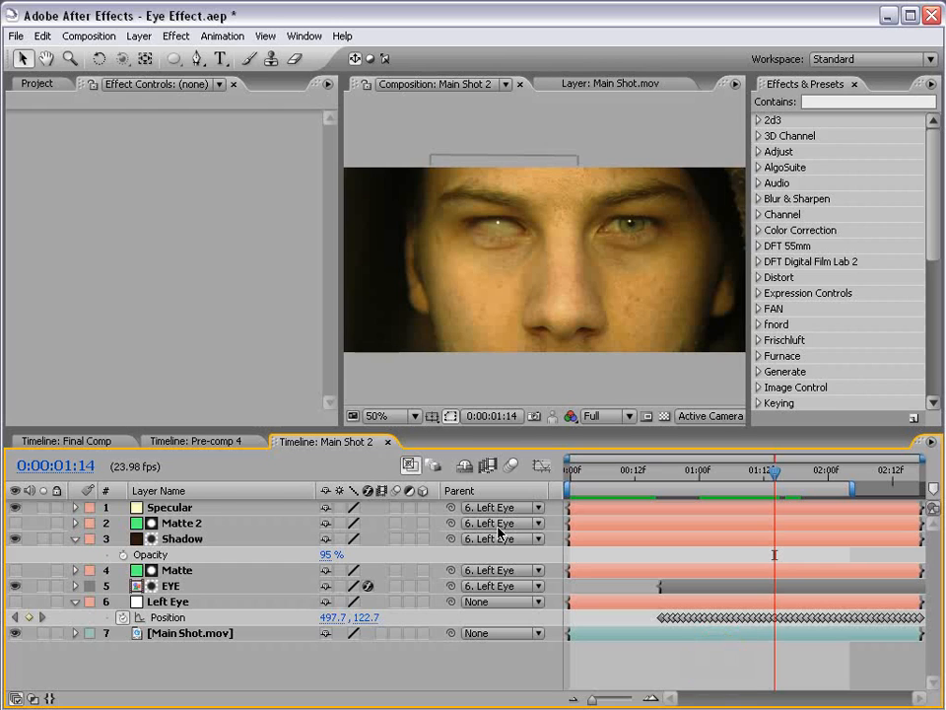
# Delete the last Bulge Height keyframe of Eye.jpg in Pre-comp 4
pyautogui.click(202, 443)
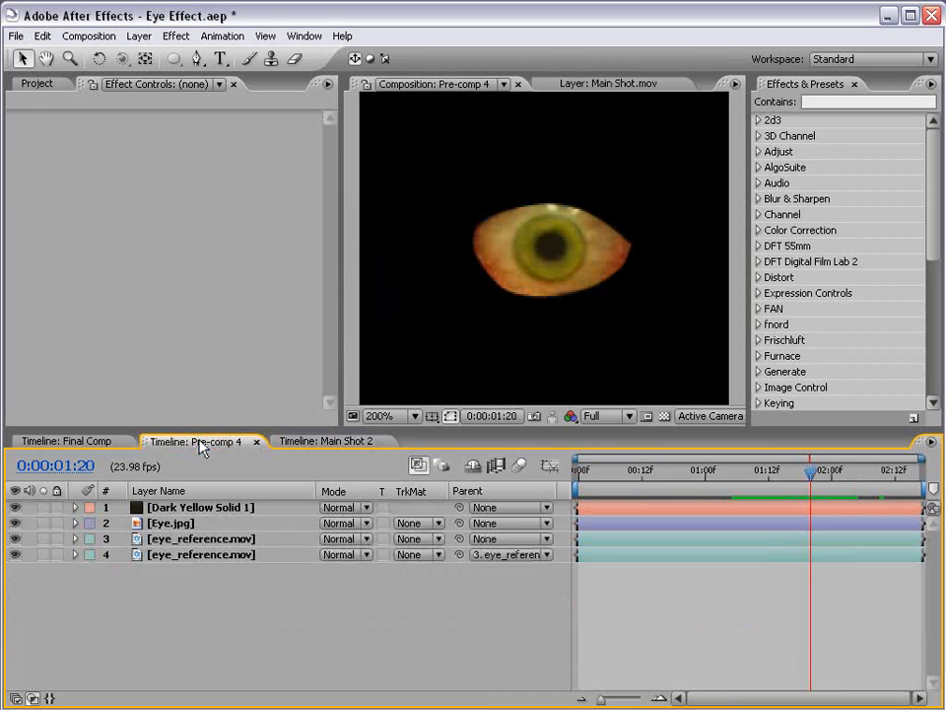
pyautogui.click(160, 525)
pyautogui.press('u')
pyautogui.click(862, 554)
pyautogui.press('Delete')
# Delete the round pupil mask from Dark Yellow Solid 1 and lower the solid's opacity to 61%
pyautogui.click(195, 59)
pyautogui.click(185, 507)
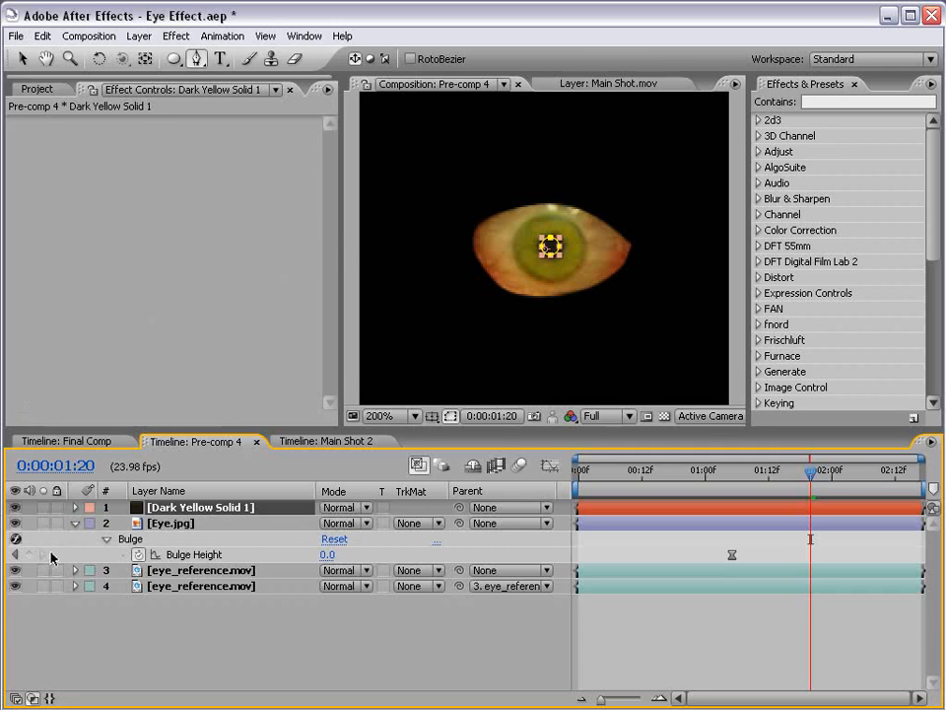
pyautogui.press('m')
pyautogui.click(134, 523)
pyautogui.press('Delete')
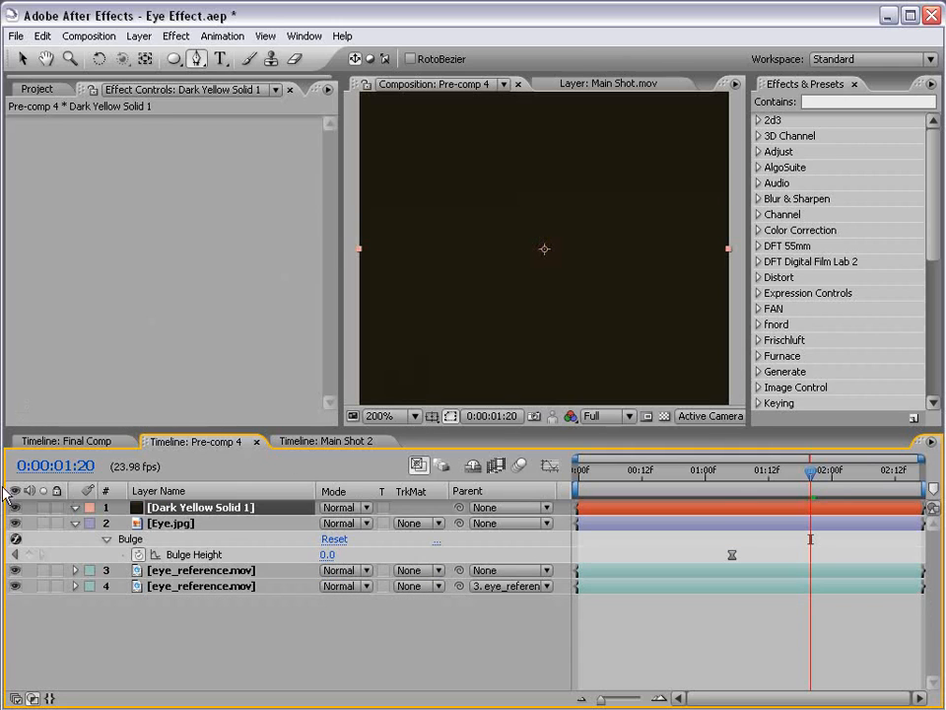
pyautogui.press('t')
pyautogui.moveTo(331, 524); pyautogui.dragTo(345, 280)
# Draw a vertical slit-shaped mask over the iris centre on Dark Yellow Solid 1 with the Pen tool
pyautogui.scroll(1, 629, 267)
pyautogui.press('space')
pyautogui.moveTo(629, 267); pyautogui.dragTo(578, 287)
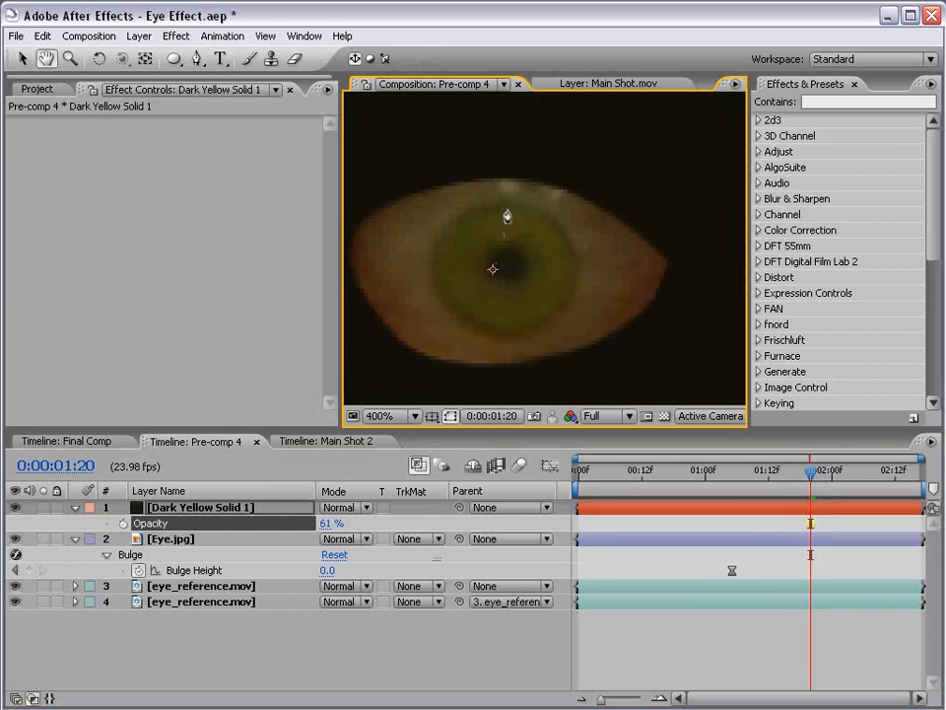
pyautogui.press('g')
pyautogui.click(505, 210)
pyautogui.moveTo(487, 262); pyautogui.dragTo(505, 329)
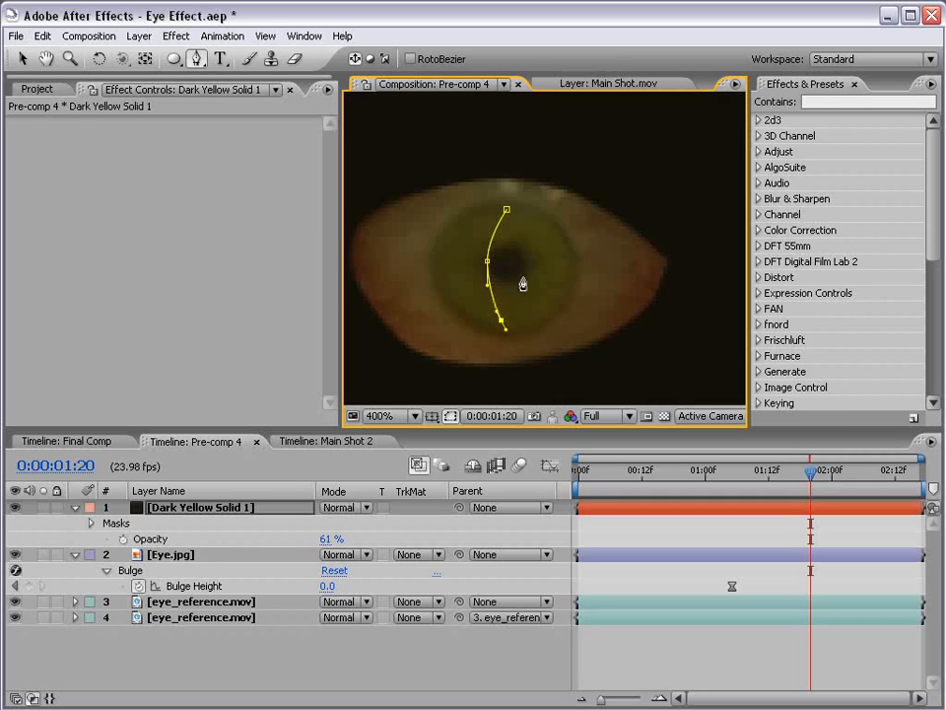
pyautogui.click(529, 266)
pyautogui.click(505, 211)
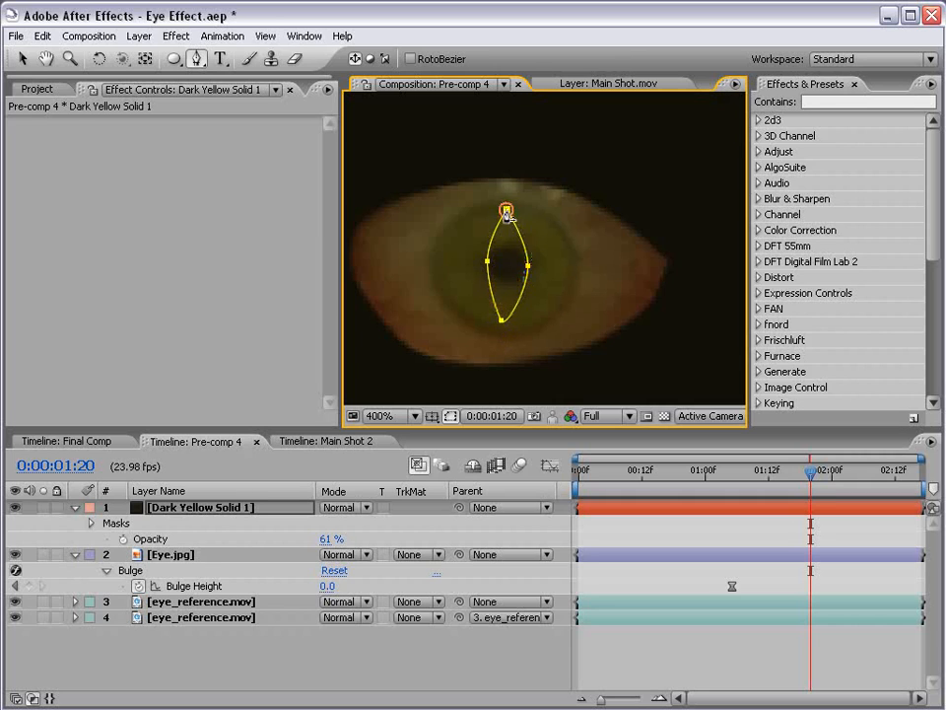
pyautogui.press('v')
# Set the slit mask's feather to 1.0 pixels on Dark Yellow Solid 1
pyautogui.press('t')
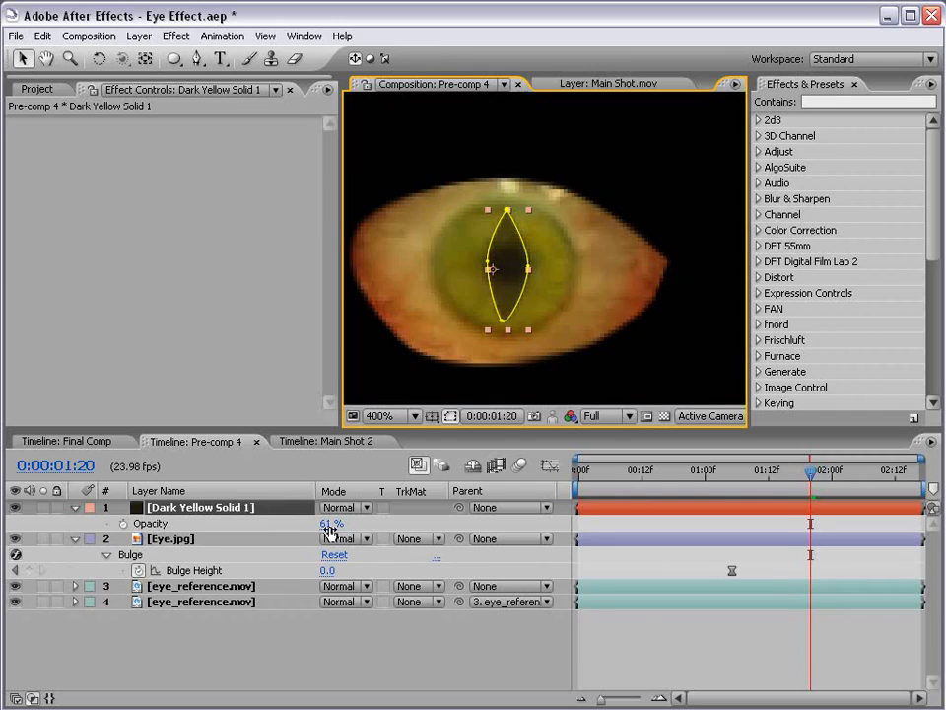
pyautogui.press('f')
pyautogui.moveTo(353, 540)
pyautogui.mouseDown()
pyautogui.moveTo(365, 540)
pyautogui.moveTo(353, 539)
pyautogui.mouseUp()
pyautogui.press('F2')
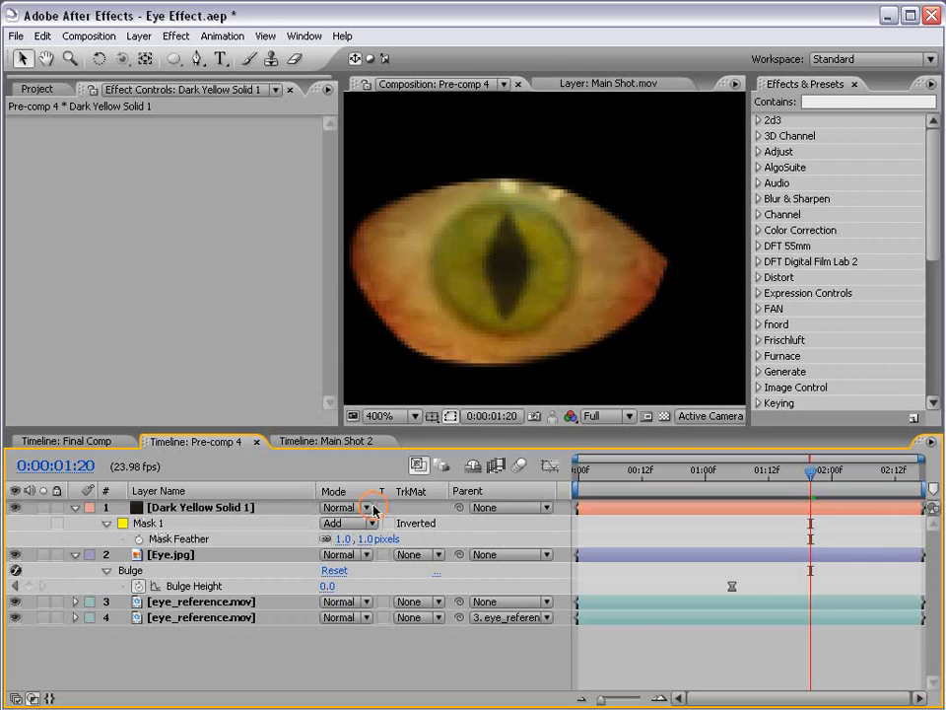
# Set the opacity of Dark Yellow Solid 1 to 85% and check the slit pupil
pyautogui.click(234, 504)
pyautogui.press('t')
pyautogui.moveTo(328, 522); pyautogui.dragTo(333, 523)
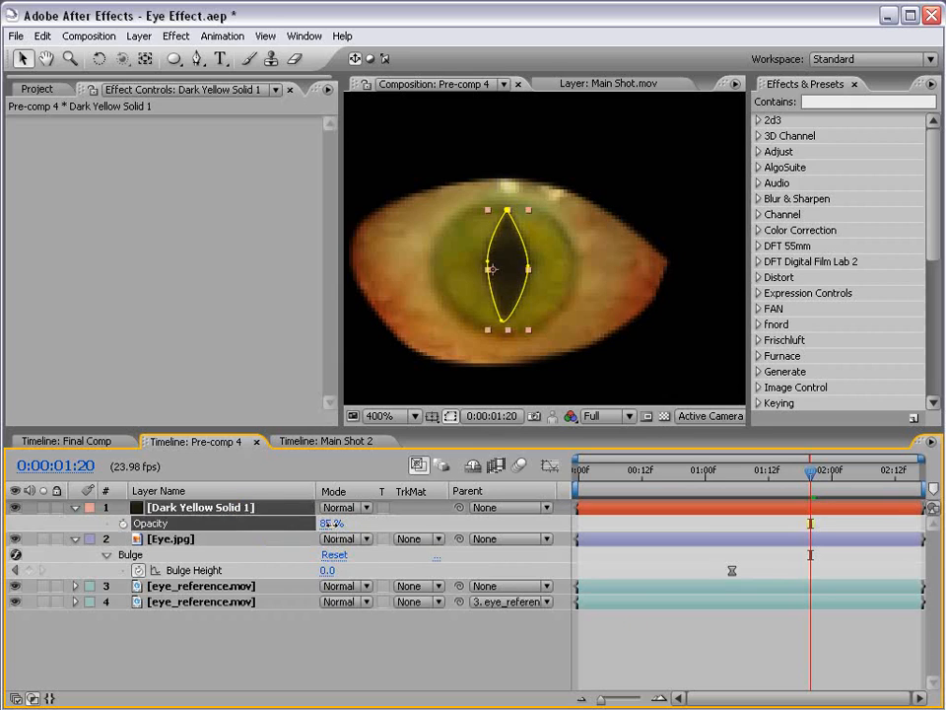
pyautogui.press('F2')
pyautogui.scroll(-1, 517, 358)
pyautogui.scroll(1, 560, 296)
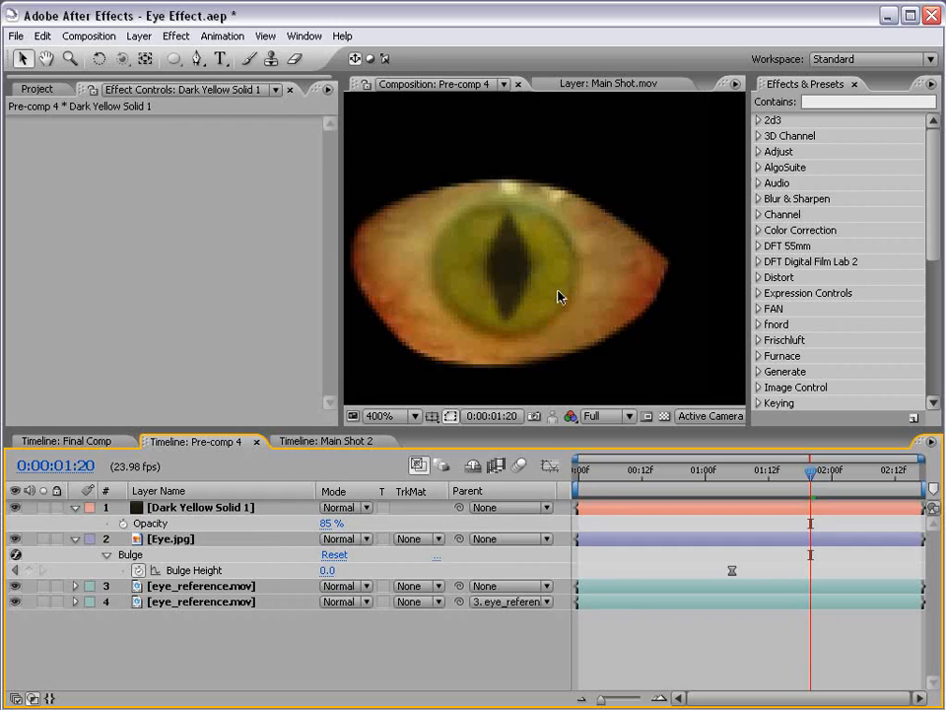
# Preview the slit-pupil eye in Final Comp and save the project
pyautogui.click(606, 507)
pyautogui.click(505, 322)
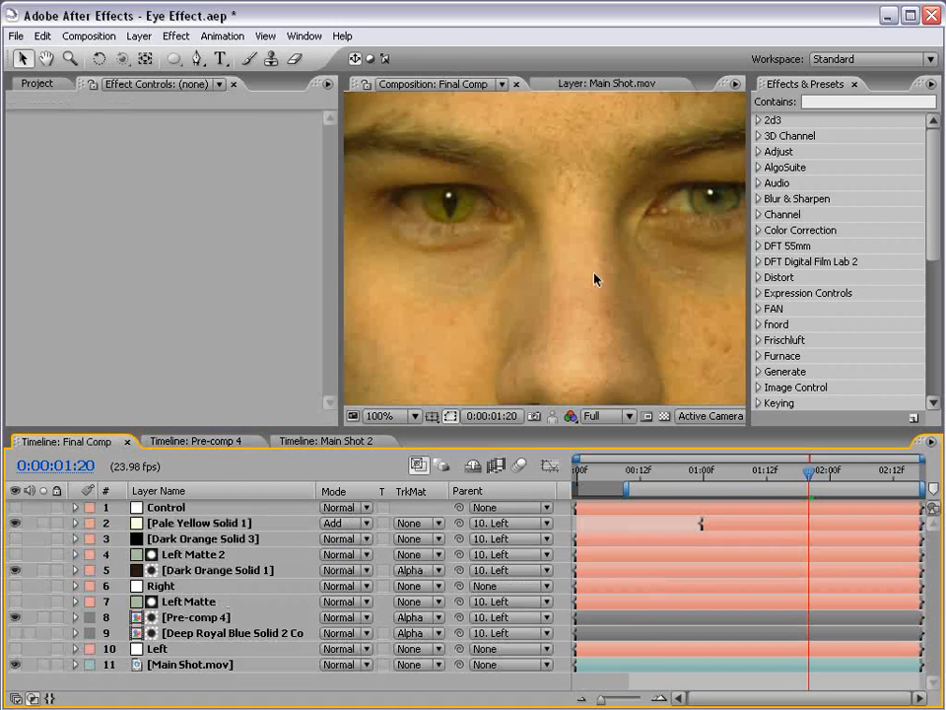
pyautogui.press('space')
pyautogui.scroll(-1, 564, 279)
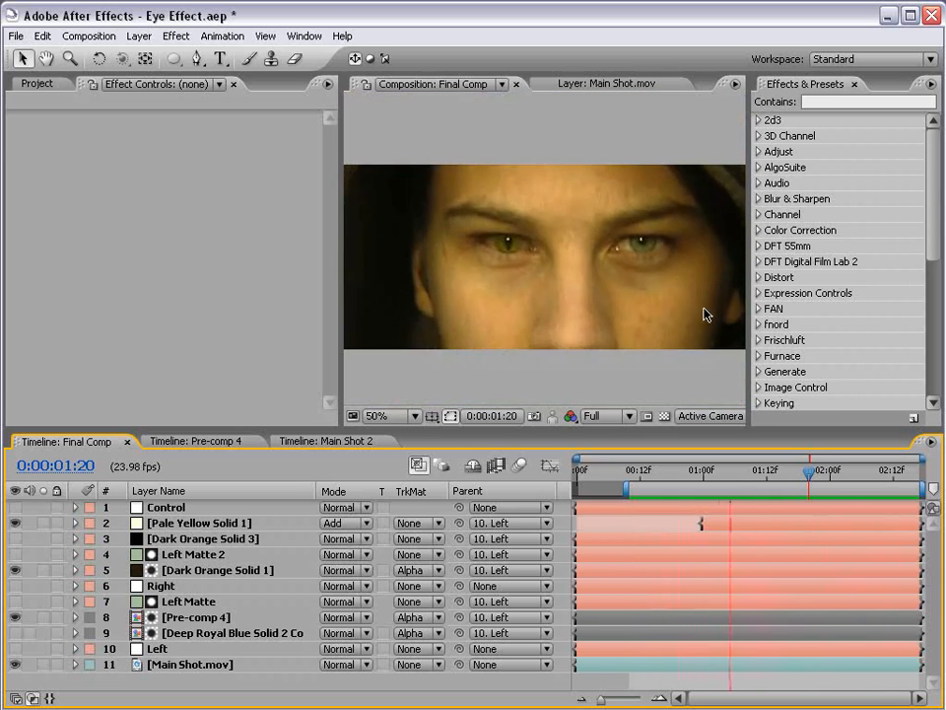
pyautogui.hotkey('ctrl', 's')
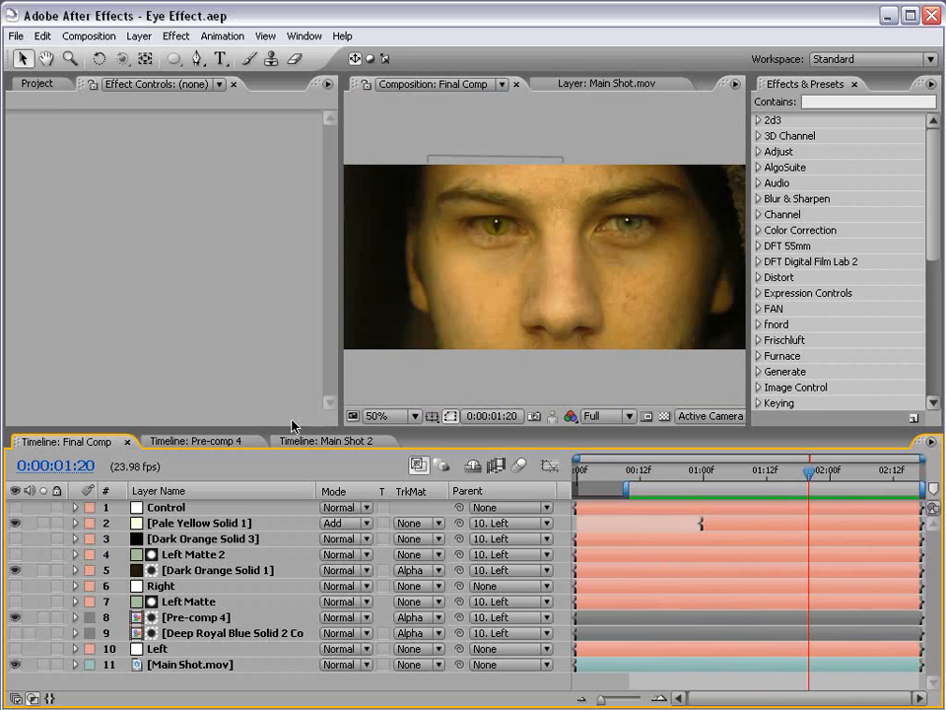
# Hide Dark Yellow Solid 1 in Pre-comp 4, collapse the layer properties, and check the eye at 0:00:02:05
pyautogui.click(202, 440)
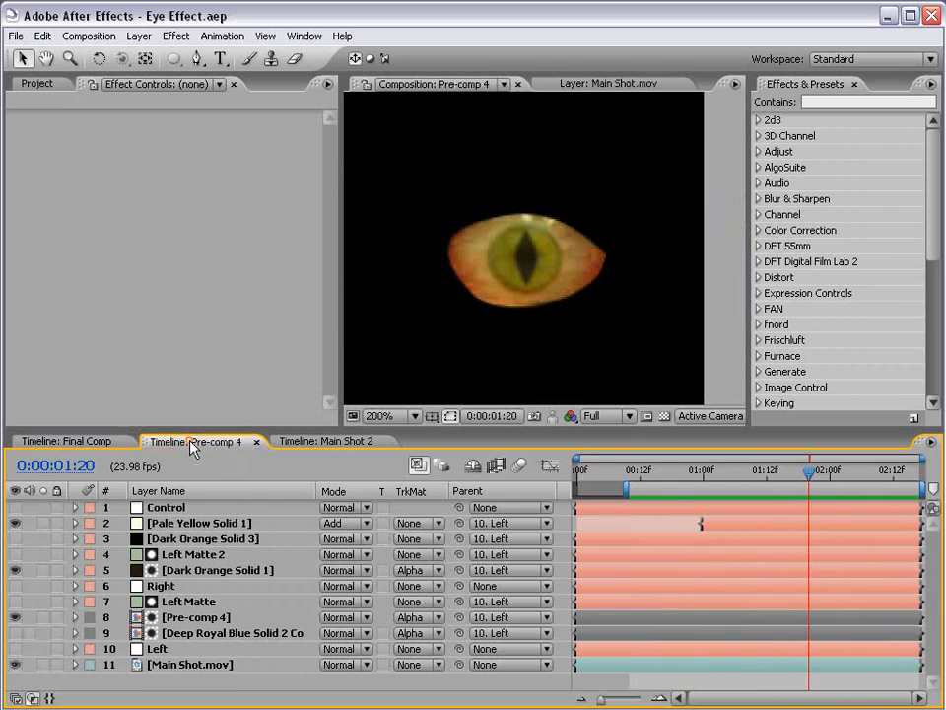
pyautogui.click(14, 506)
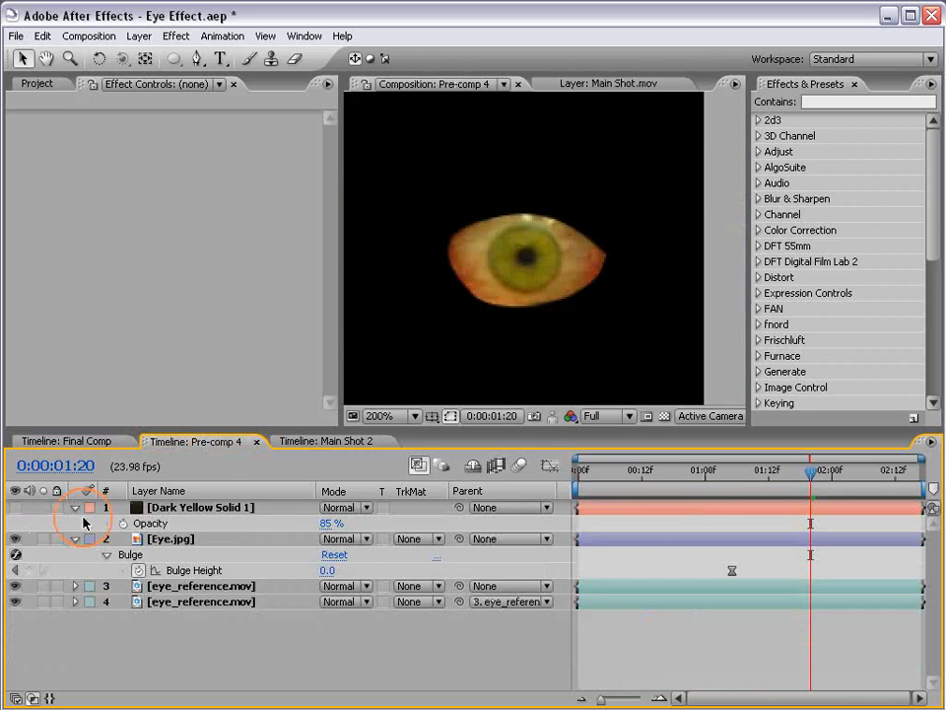
pyautogui.click(75, 539)
pyautogui.click(75, 508)
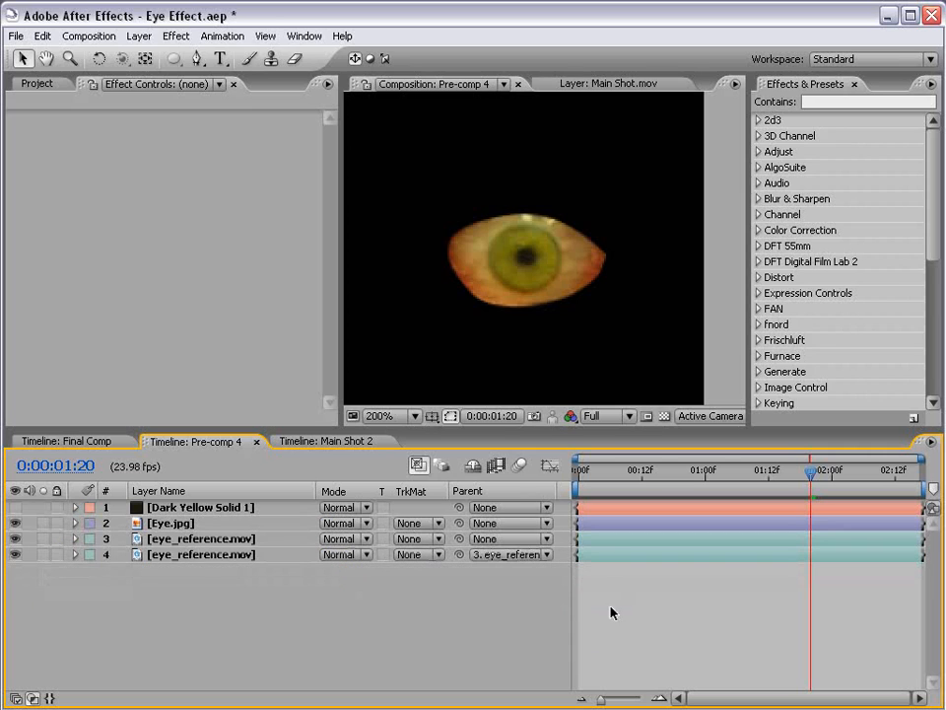
pyautogui.moveTo(712, 473); pyautogui.dragTo(858, 473)
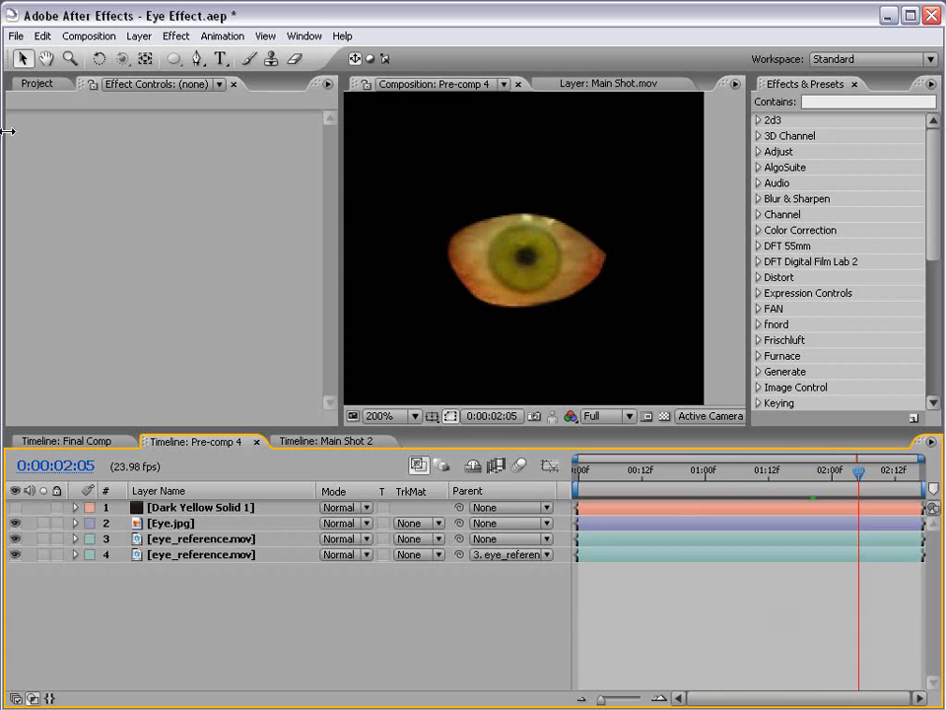
# Scrub through Main Shot 2 to review the white eye, stopping at 0:00:01:13
pyautogui.click(333, 441)
pyautogui.moveTo(747, 484); pyautogui.dragTo(797, 491)
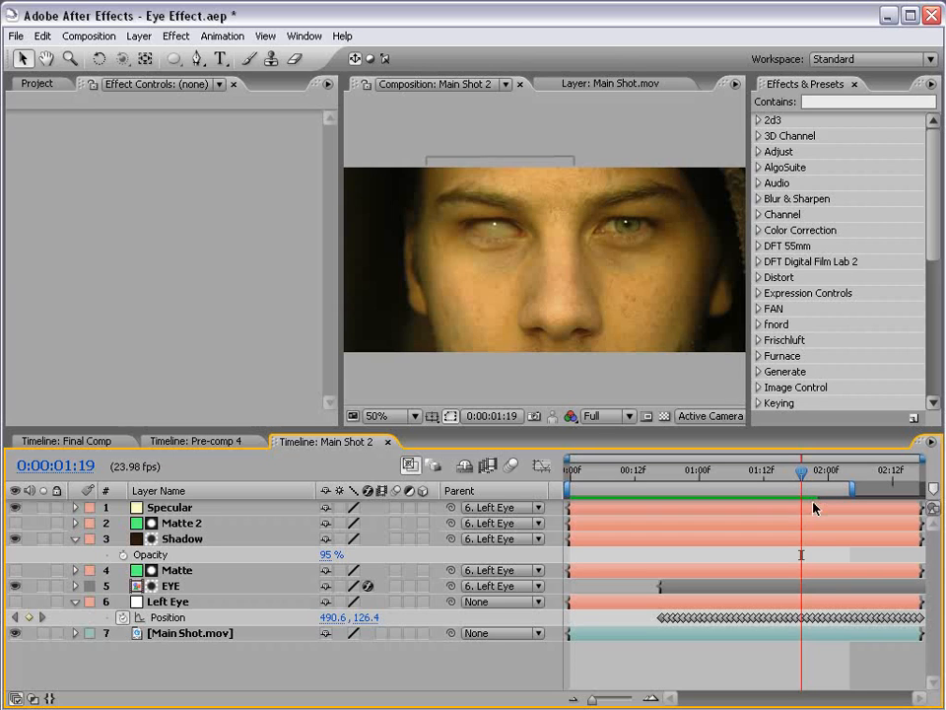
pyautogui.click(680, 498)
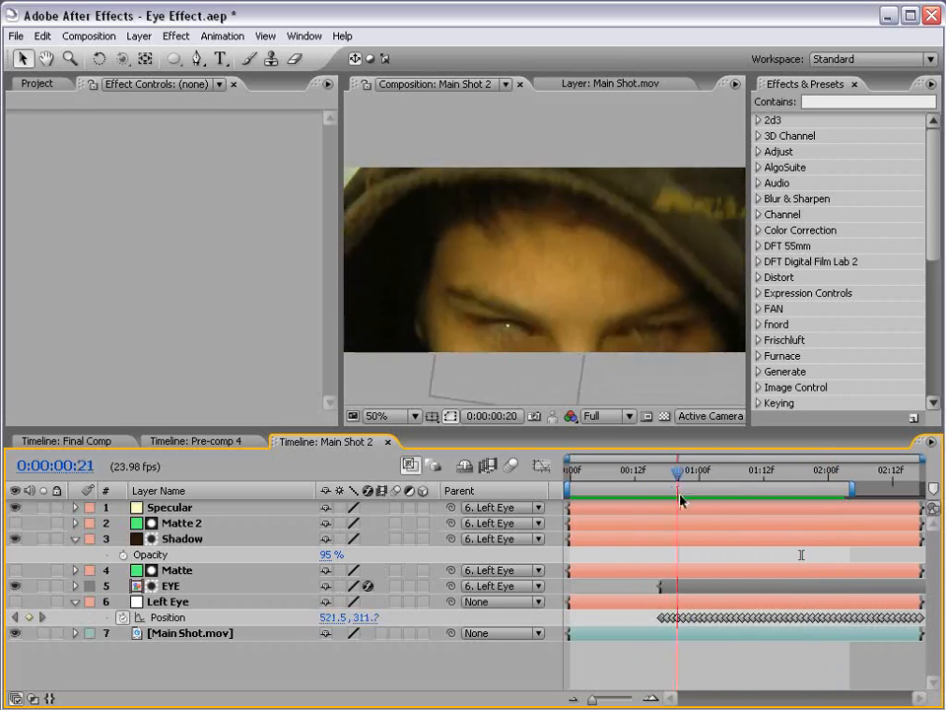
pyautogui.moveTo(680, 498); pyautogui.dragTo(769, 498)
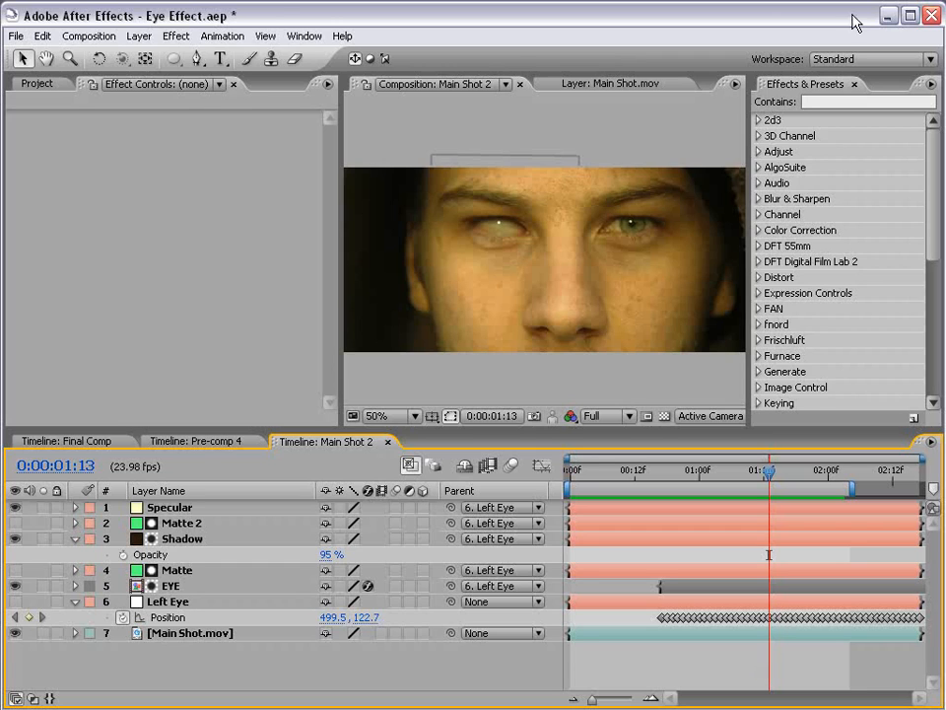
# Inspect the white eye up close at 0:00:01:13 and widen the composition view to show more of the shot
pyautogui.scroll(1, 545, 314)
pyautogui.moveTo(529, 340); pyautogui.dragTo(524, 222)
pyautogui.moveTo(634, 219); pyautogui.dragTo(535, 278)
pyautogui.scroll(-1, 535, 243)
pyautogui.moveTo(336, 313); pyautogui.dragTo(286, 316)
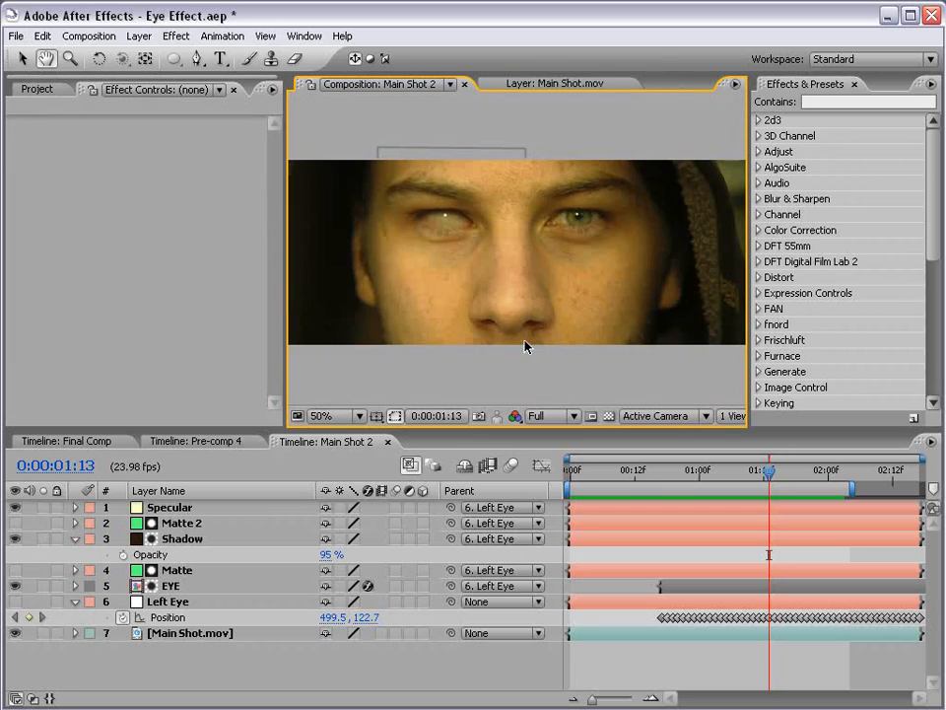